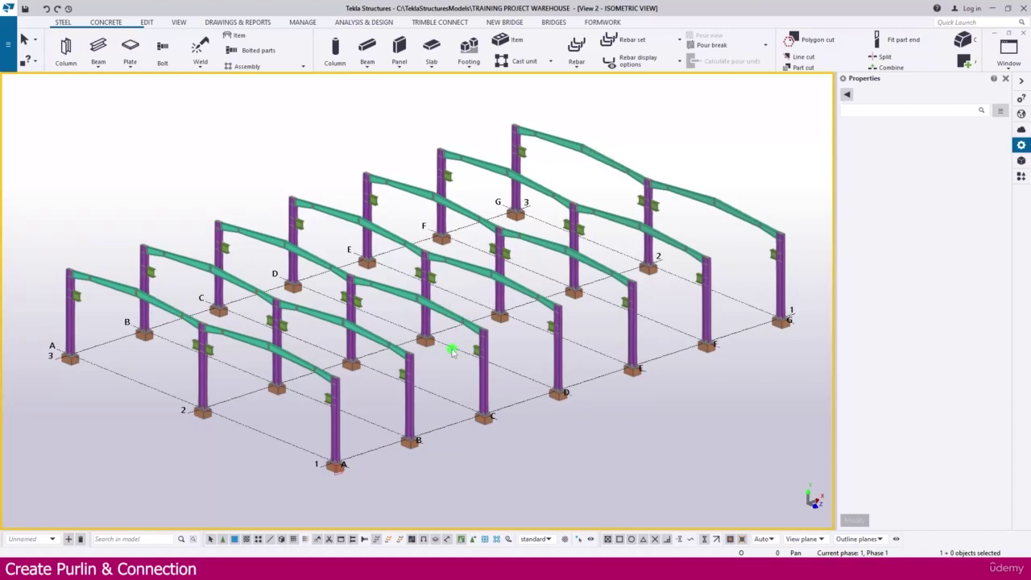
# Start a new steel beam and set its name to PURLIN
pyautogui.click(65, 22)
pyautogui.click(98, 48)
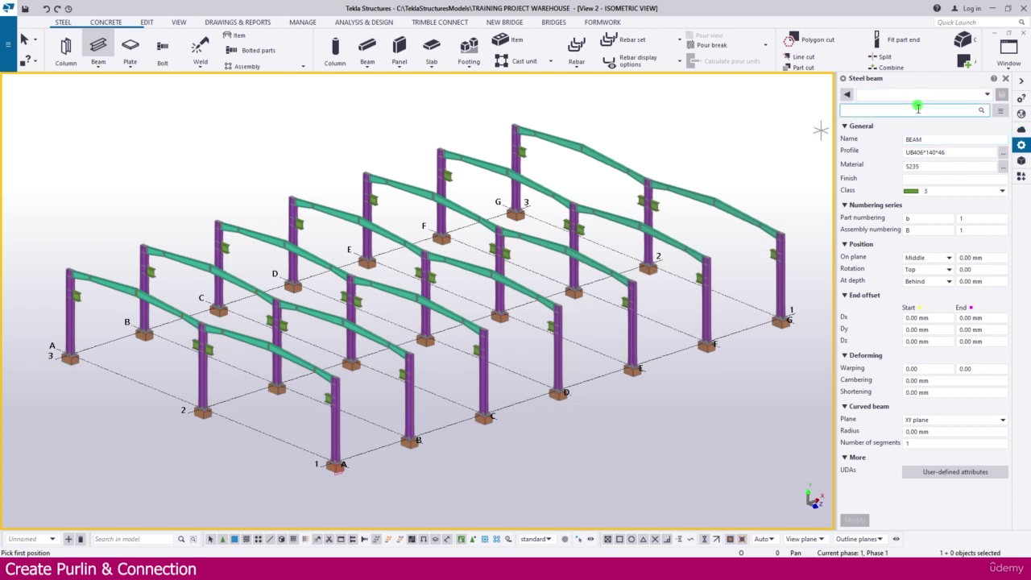
pyautogui.click(924, 178)
pyautogui.click(868, 139)
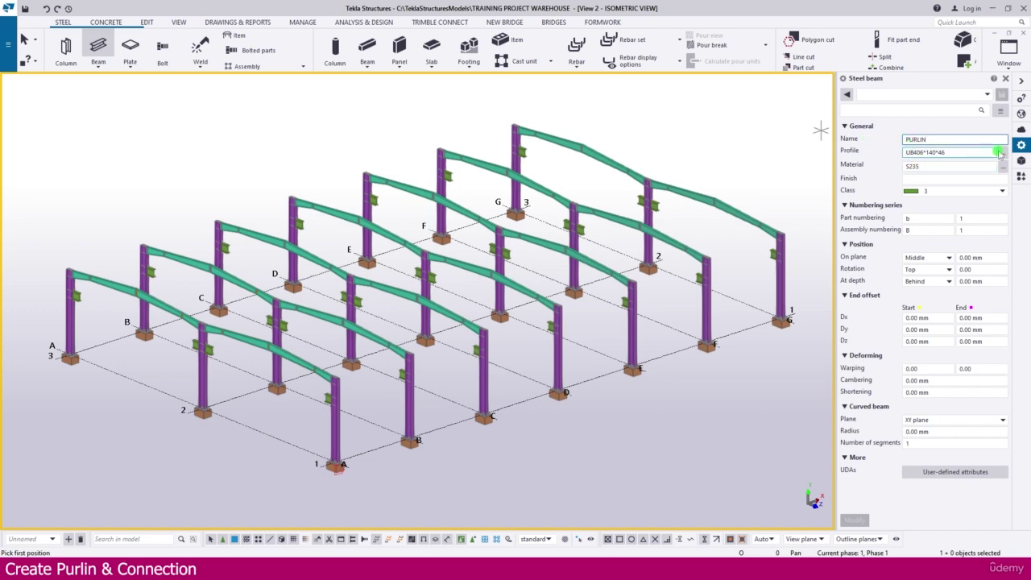
# Choose the cold rolled ZZ profile for the purlin and set its size to ZZ300-5-30-100
pyautogui.click(1003, 153)
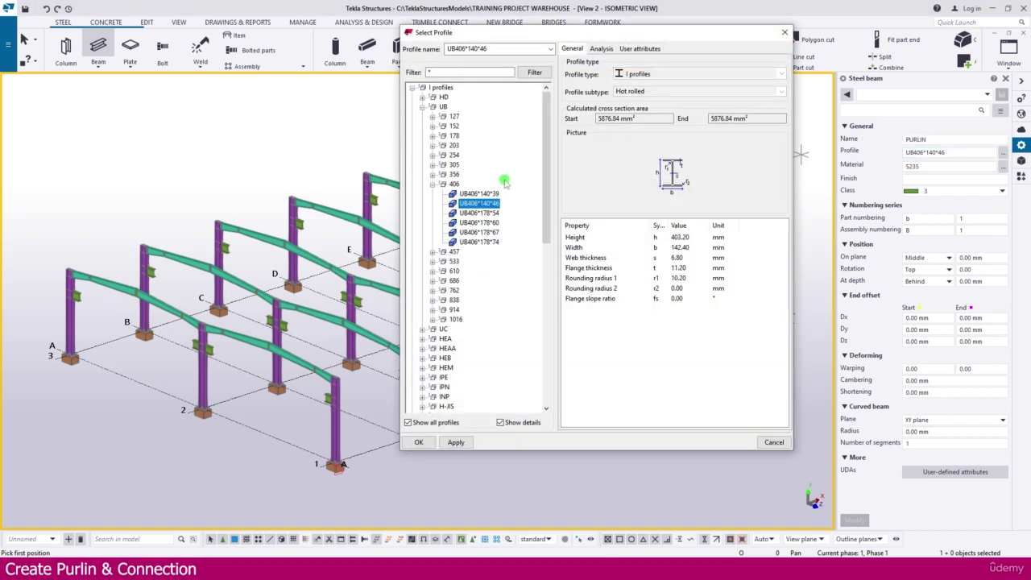
pyautogui.click(413, 87)
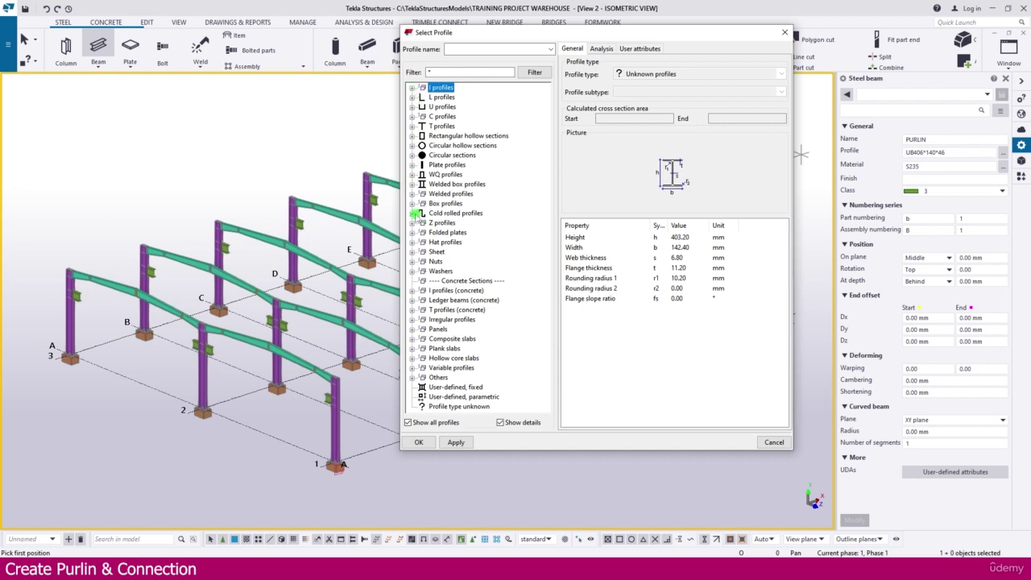
pyautogui.click(412, 213)
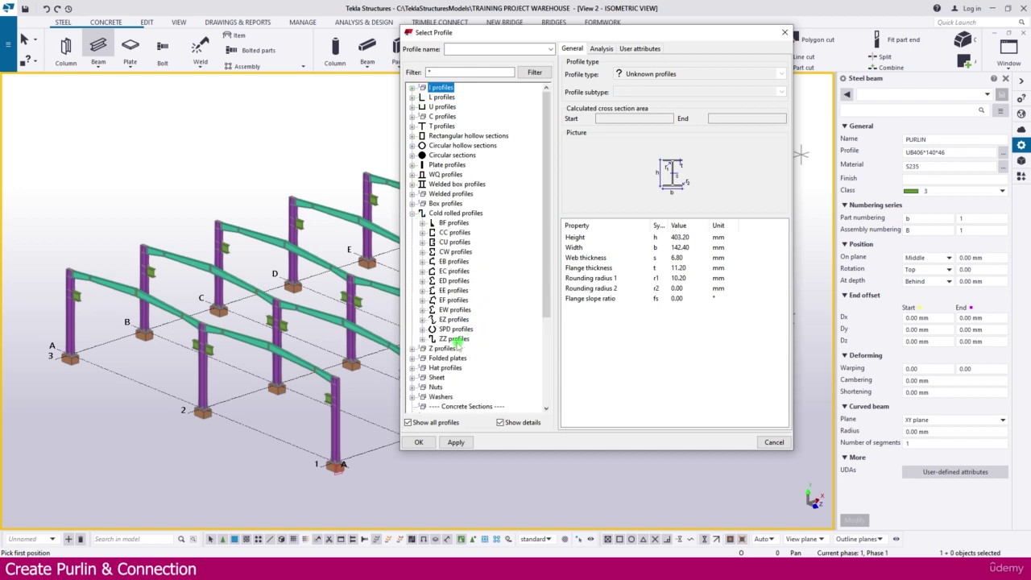
pyautogui.click(422, 339)
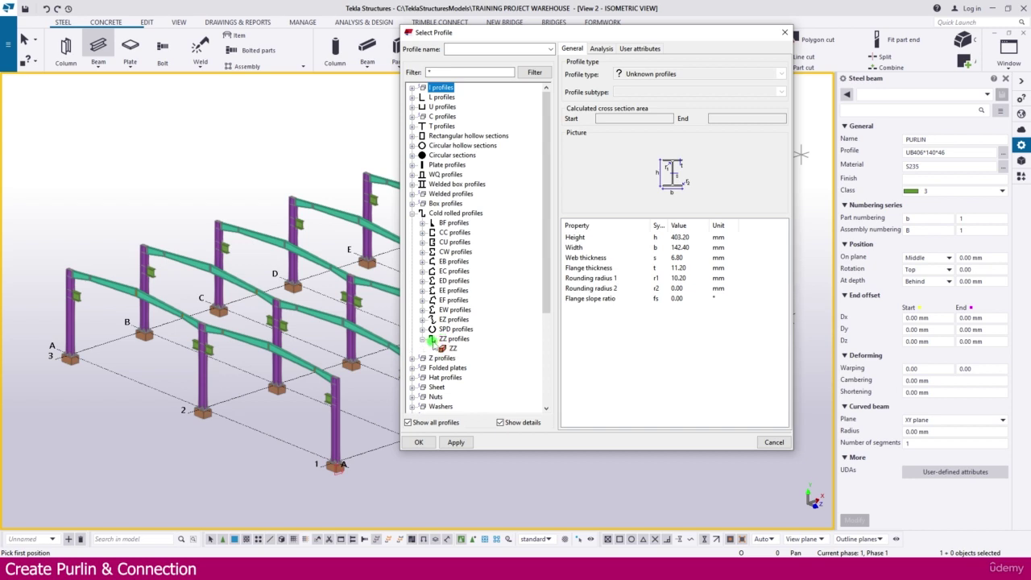
pyautogui.click(451, 348)
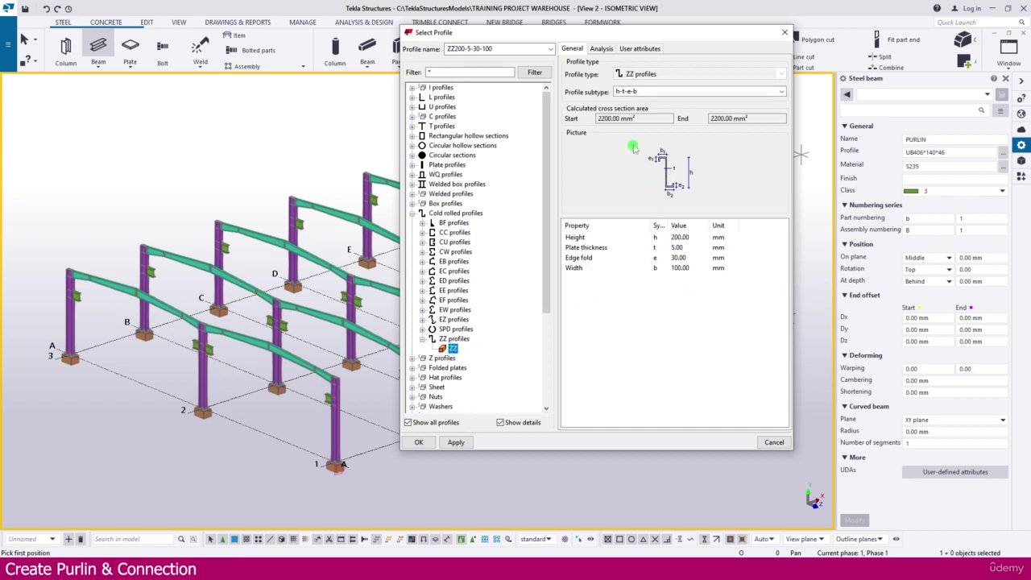
pyautogui.click(412, 357)
pyautogui.scroll(-2, 476, 361)
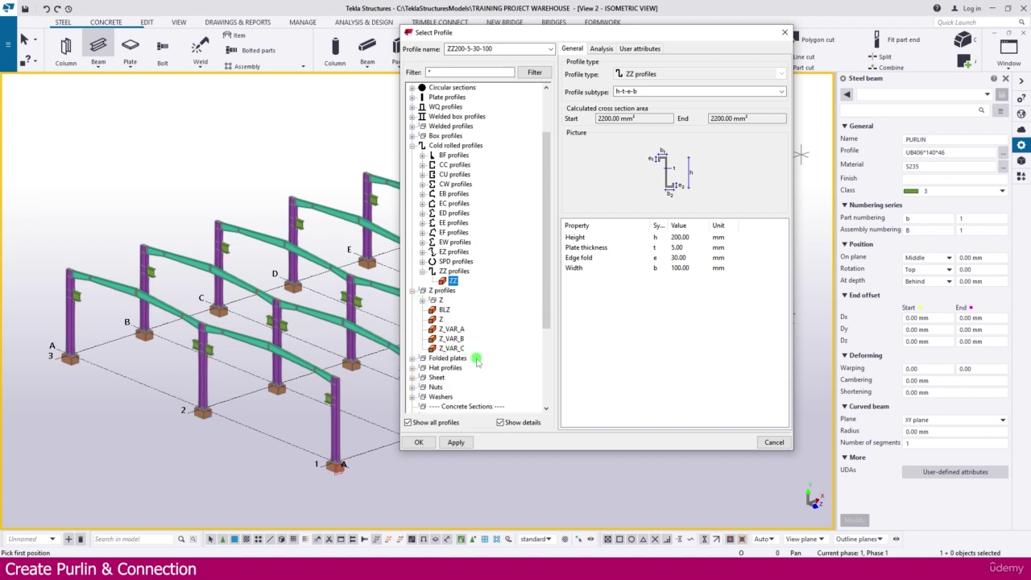
pyautogui.click(437, 320)
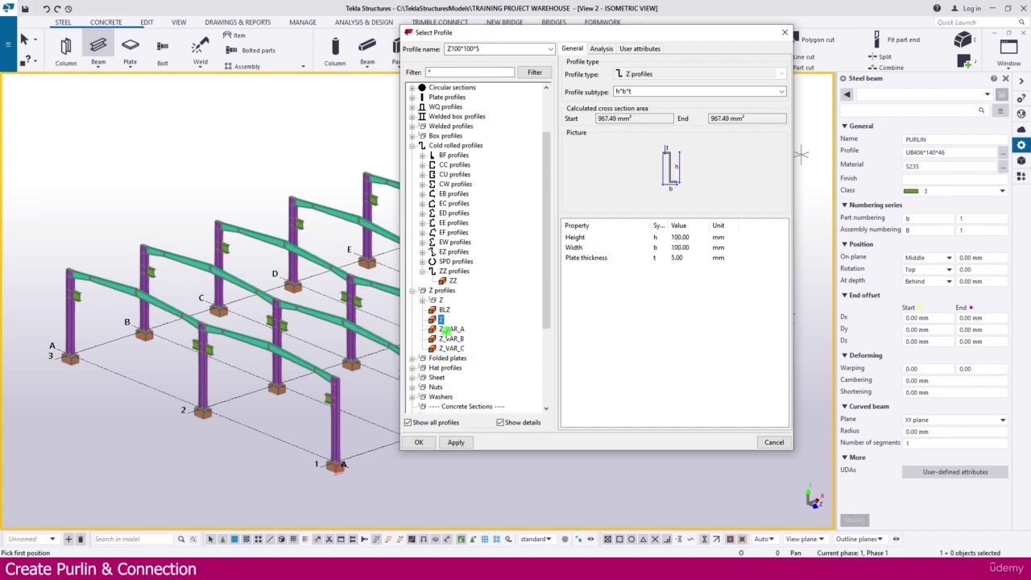
pyautogui.click(449, 281)
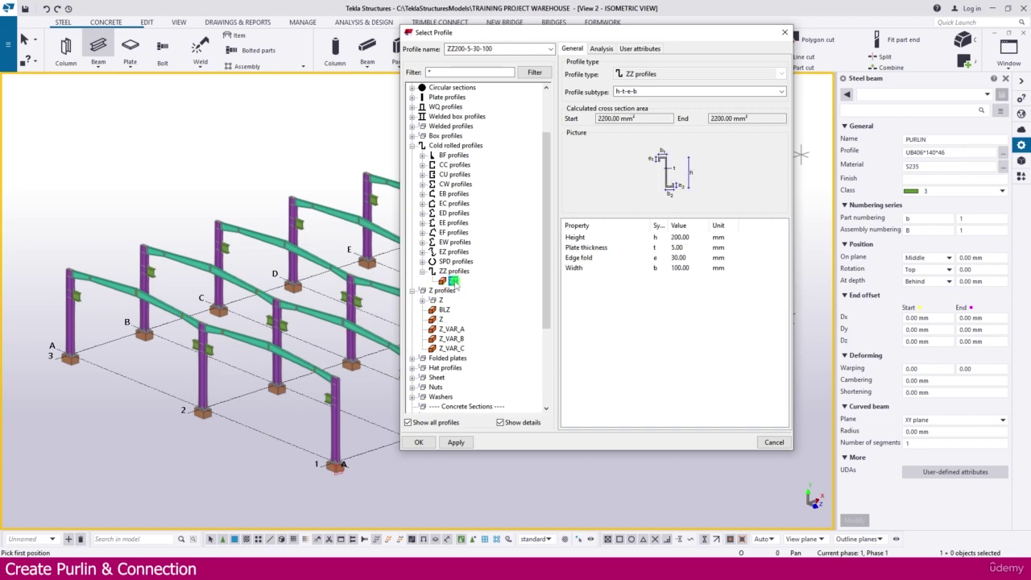
pyautogui.doubleClick(452, 282)
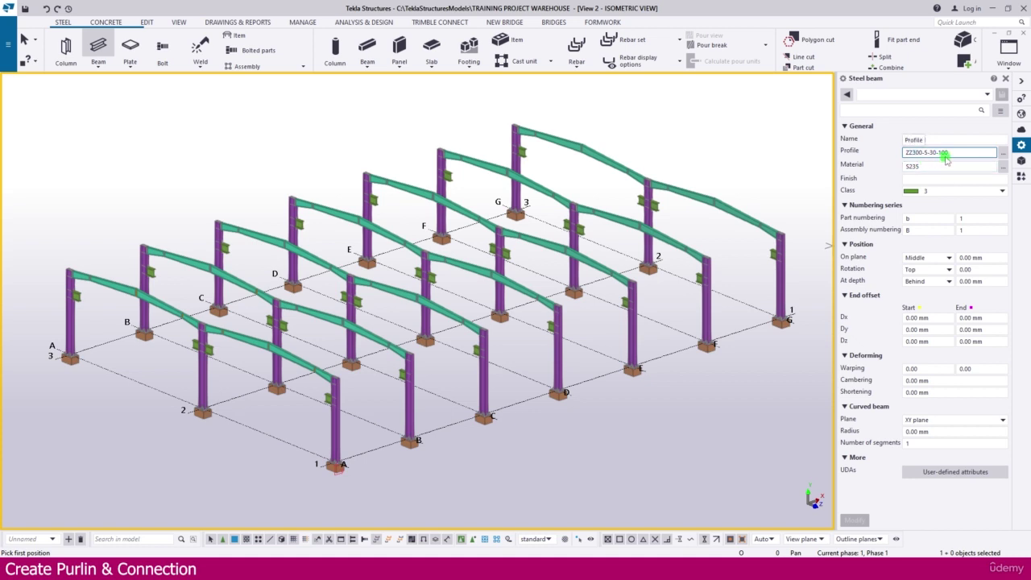
pyautogui.press('Tab')
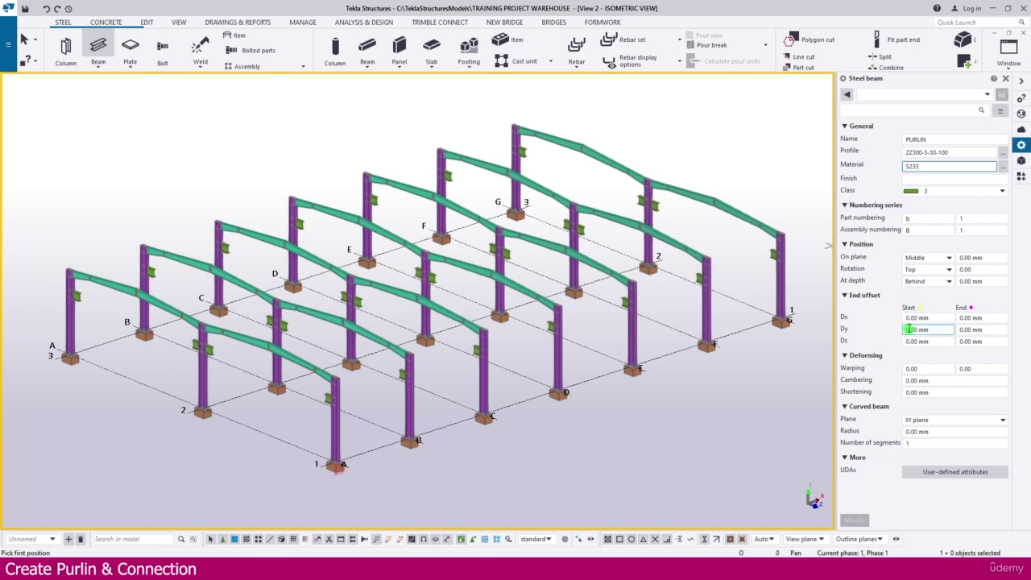
# Set the purlin's part numbering prefix to Z and its assembly numbering prefix to PU
pyautogui.doubleClick(913, 219)
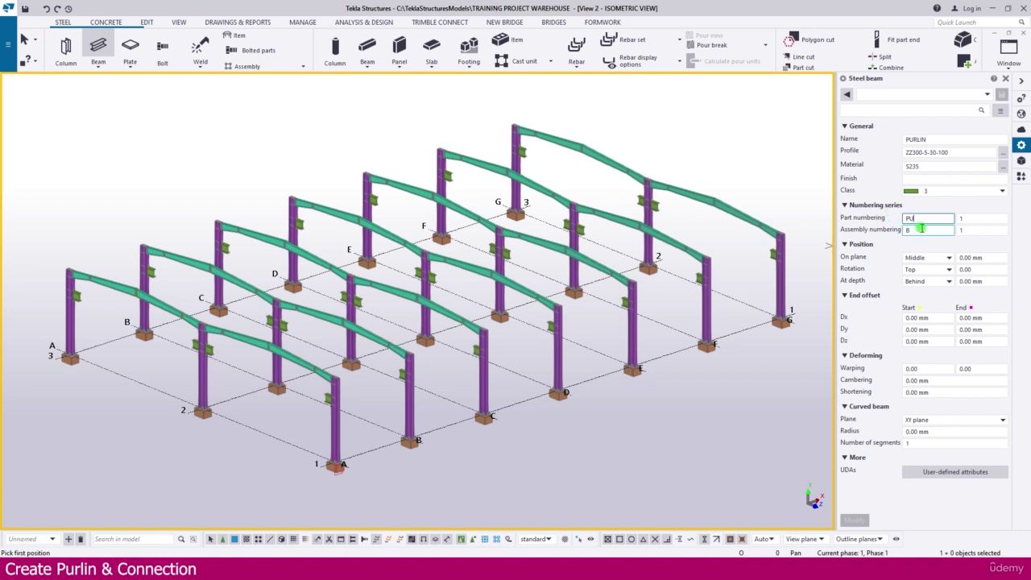
pyautogui.doubleClick(873, 217)
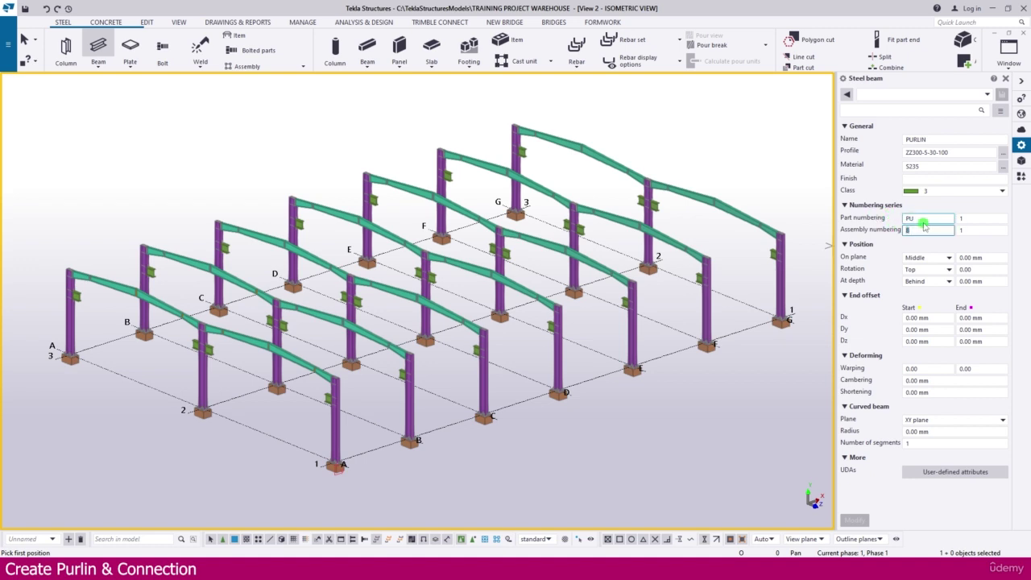
pyautogui.doubleClick(876, 229)
pyautogui.write('PU')
pyautogui.doubleClick(858, 217)
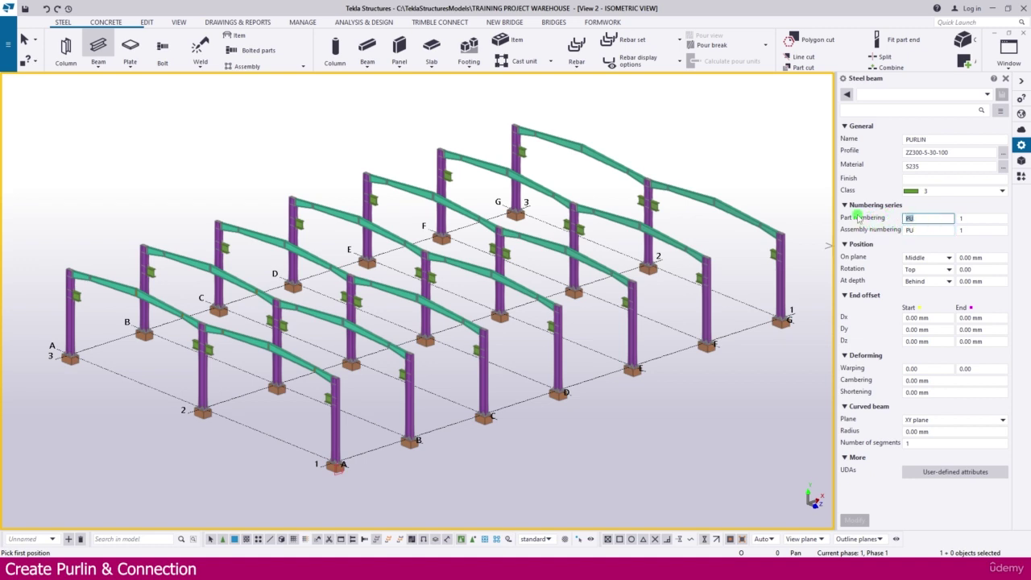
pyautogui.press('BackSpace')
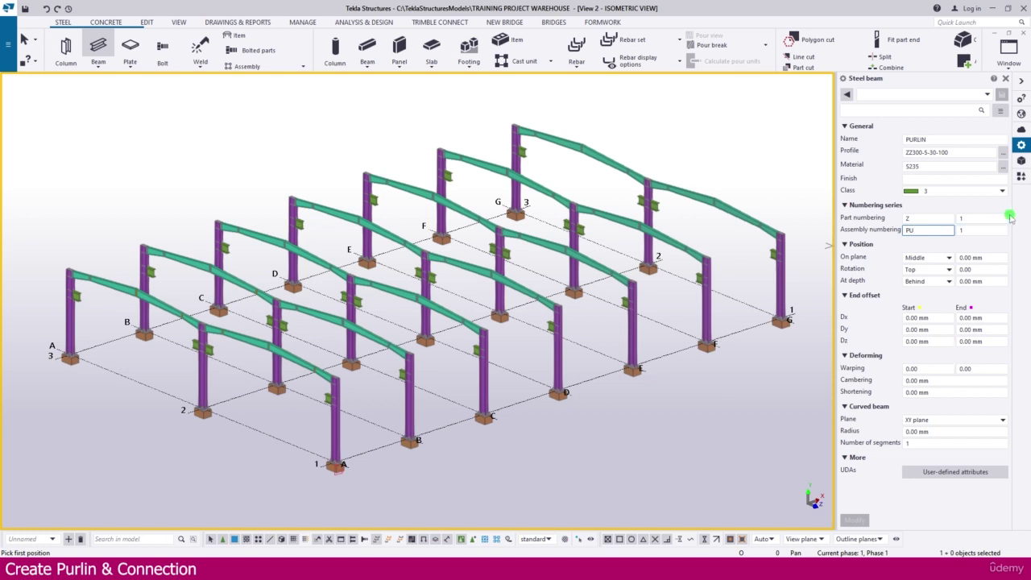
# Set the purlin's material to steel grade A36
pyautogui.click(1003, 166)
pyautogui.scroll(5, 150, 153)
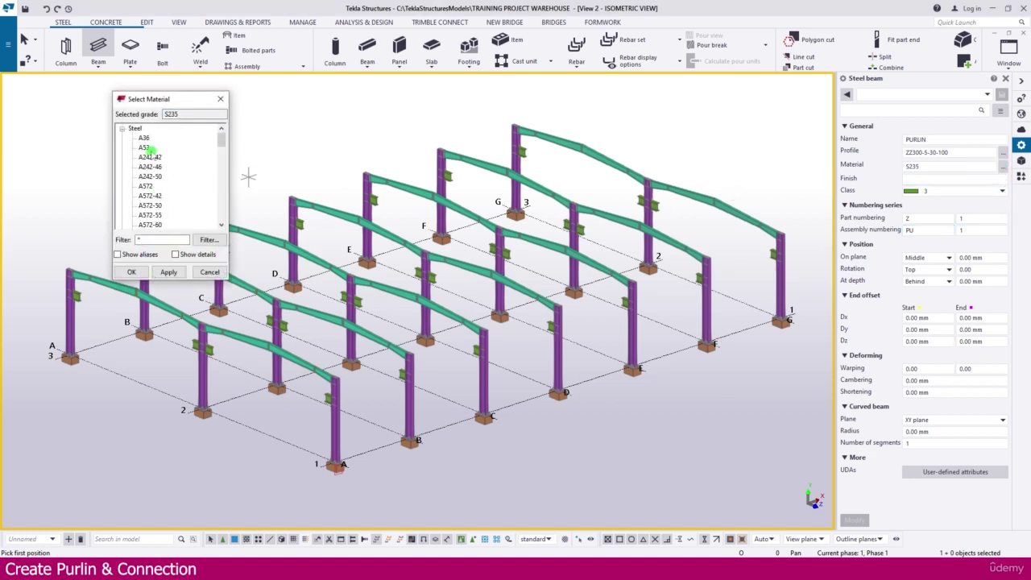
pyautogui.doubleClick(145, 139)
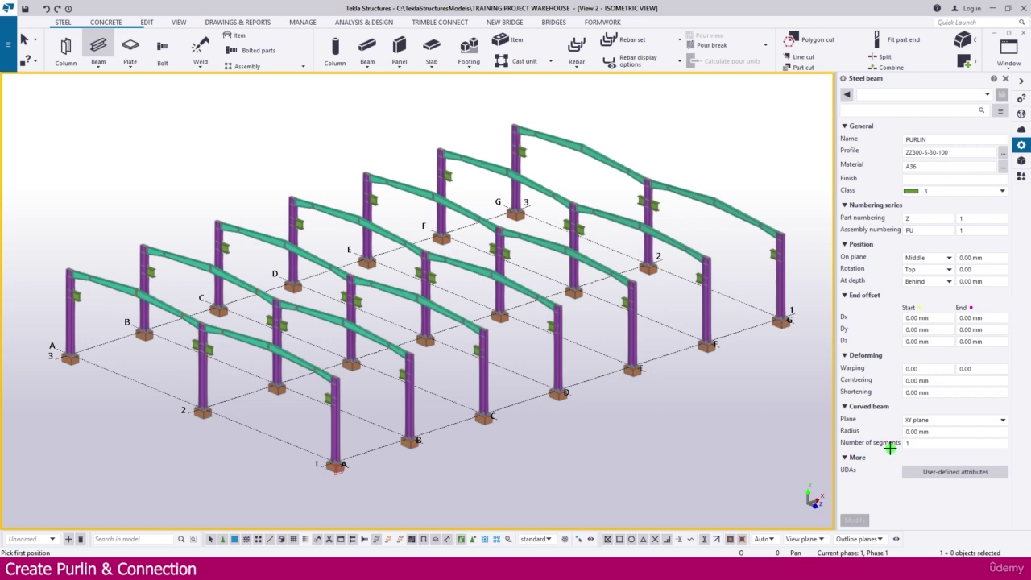
# Place a 10000 mm purlin at base level outside grid line 1, from the end of grid line A to the end of grid line B
pyautogui.scroll(5, 327, 402)
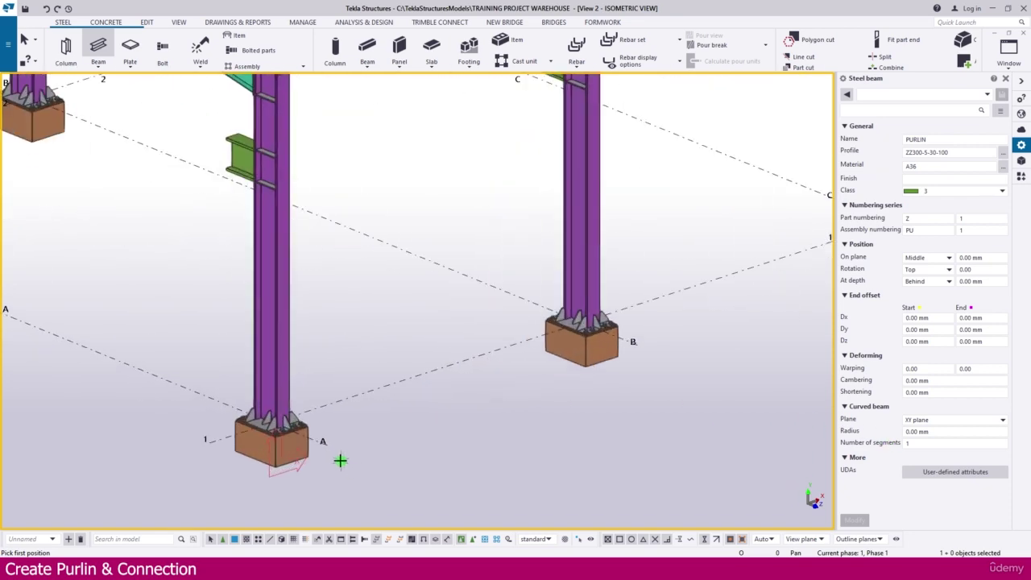
pyautogui.click(328, 443)
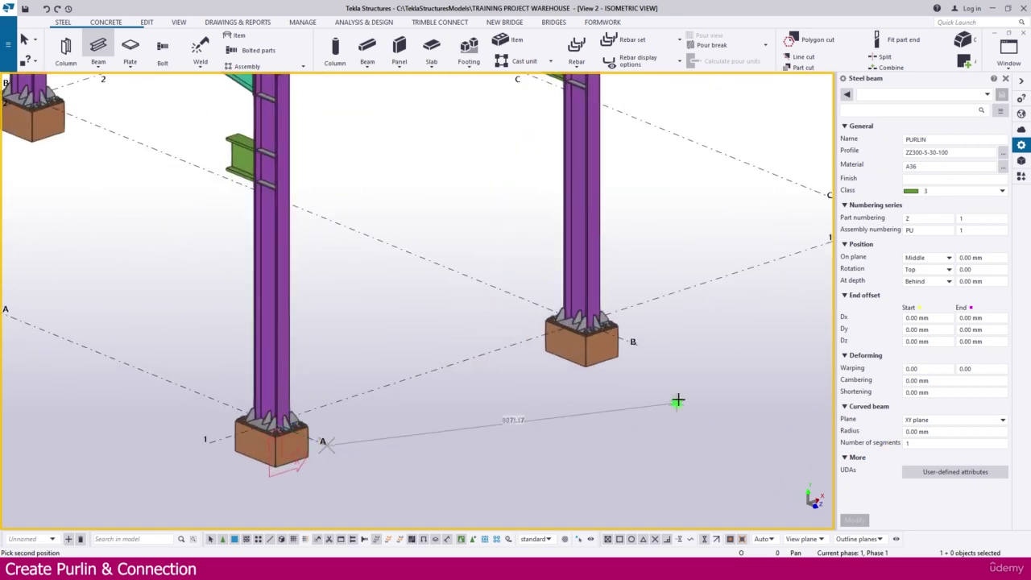
pyautogui.click(636, 343)
pyautogui.scroll(6, 331, 463)
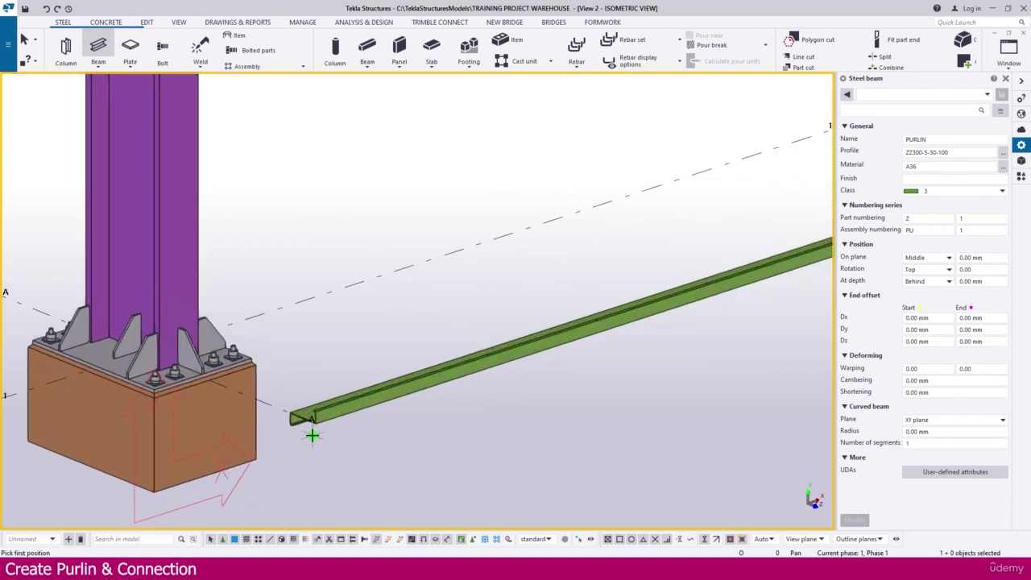
pyautogui.press('Escape')
pyautogui.click(363, 284)
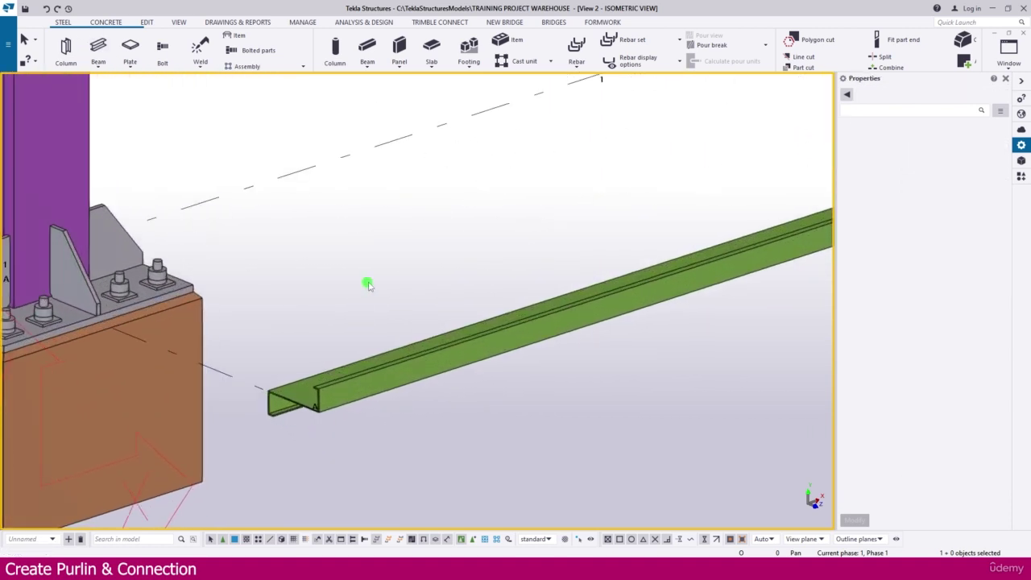
pyautogui.scroll(-5, 366, 284)
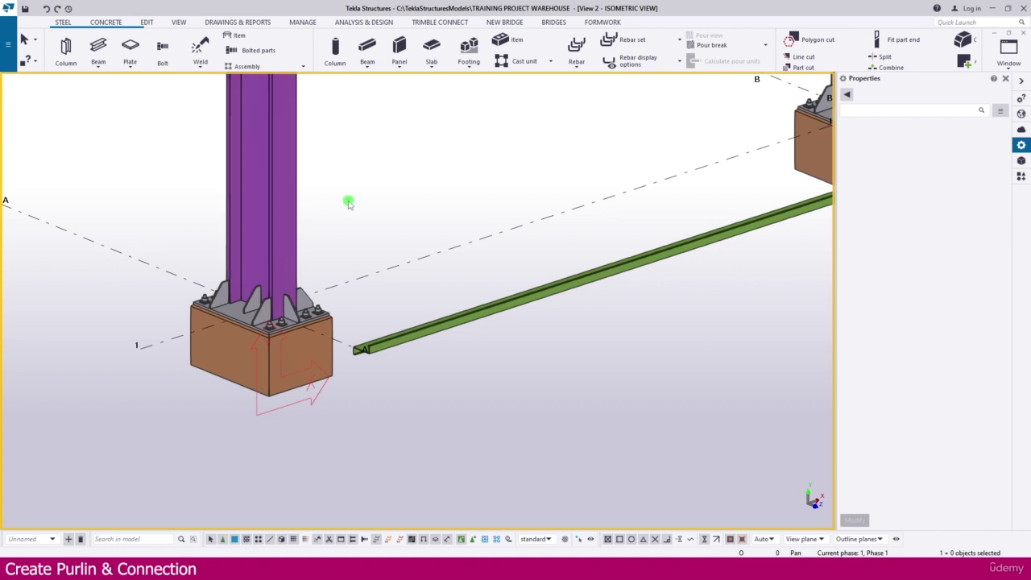
# Select the purlin in the Grid A view and apply a rotation offset of 90 degrees to stand its web upright
pyautogui.hotkey('ctrl', 'Tab')
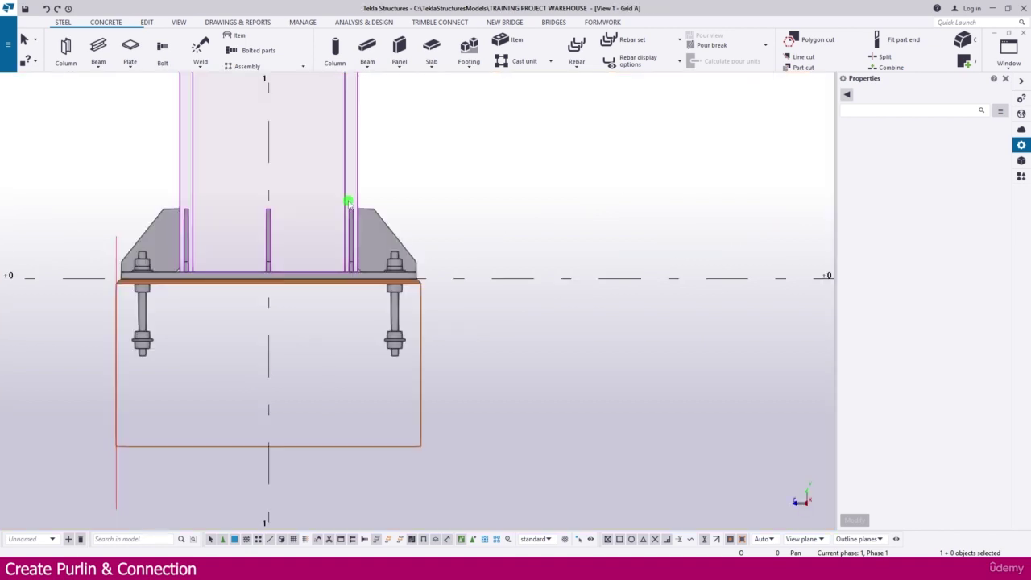
pyautogui.scroll(-6, 260, 294)
pyautogui.scroll(6, 169, 281)
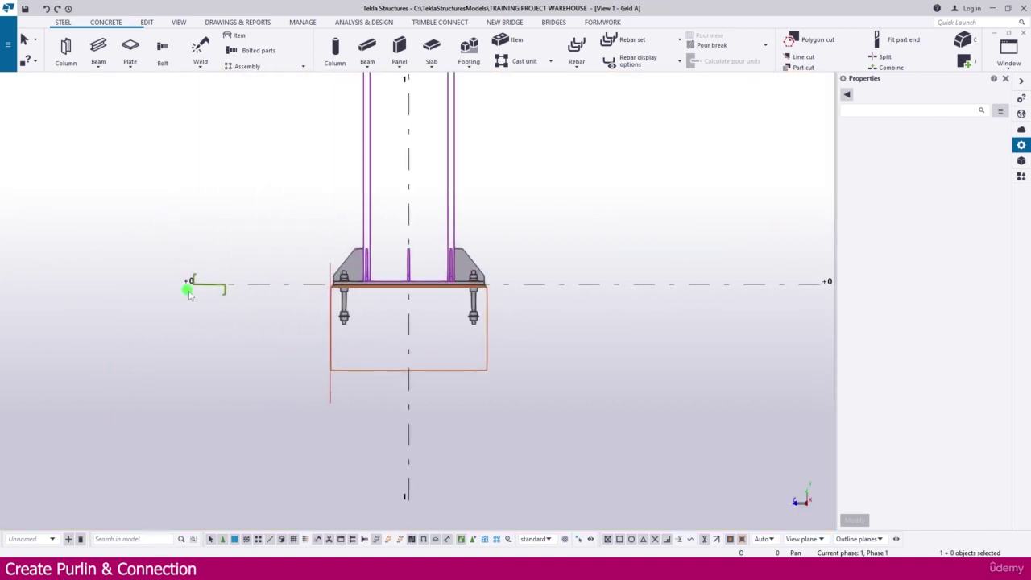
pyautogui.click(183, 242)
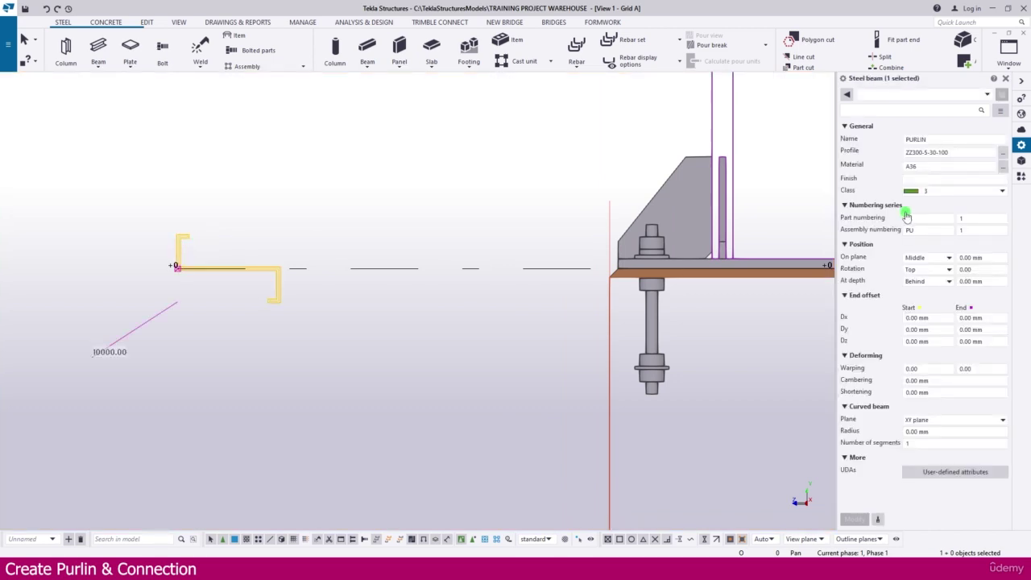
pyautogui.click(906, 216)
pyautogui.write('Z')
pyautogui.click(978, 269)
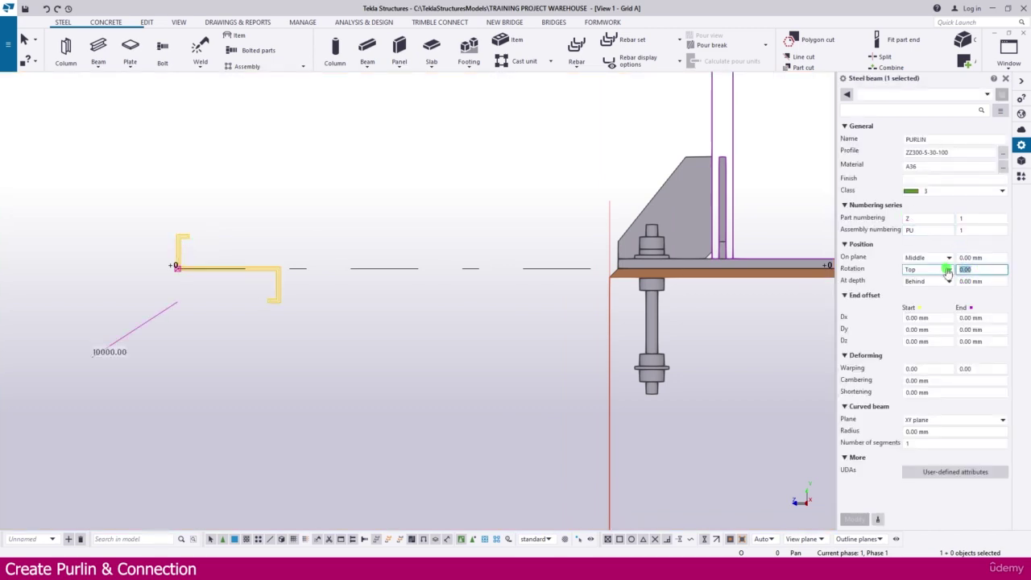
pyautogui.click(970, 270)
pyautogui.write('90')
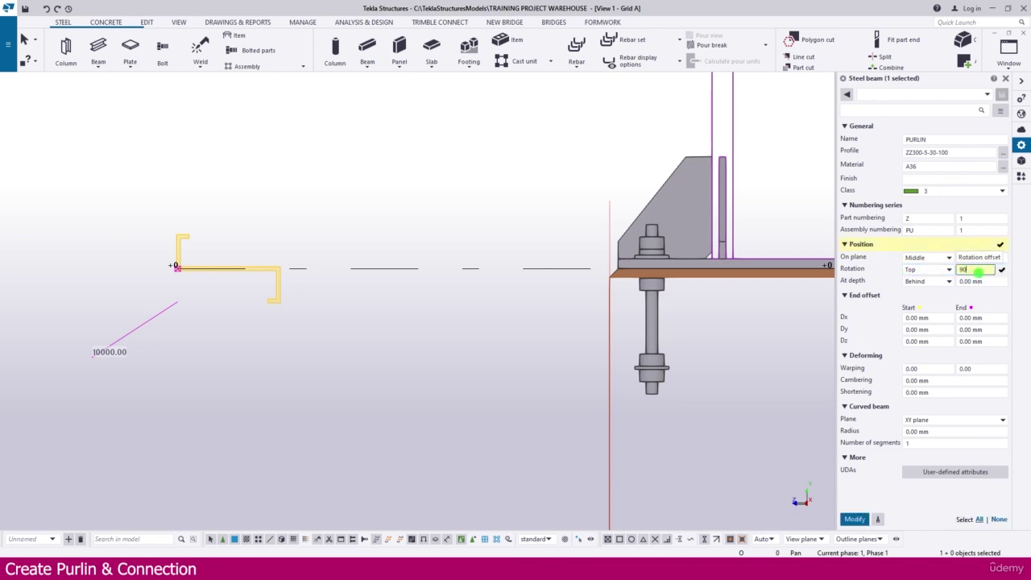
pyautogui.press('Return')
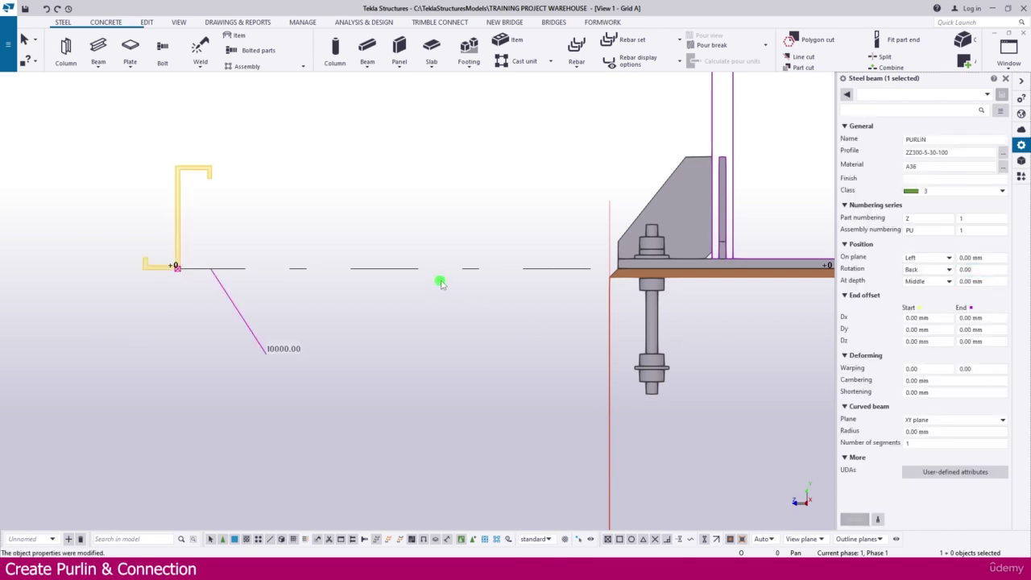
# Move the purlin from its lower outer web corner to the top corner of the rafter at the column end plate on grid line 1
pyautogui.moveTo(281, 260); pyautogui.dragTo(343, 334, button='middle')
pyautogui.scroll(3, 242, 342)
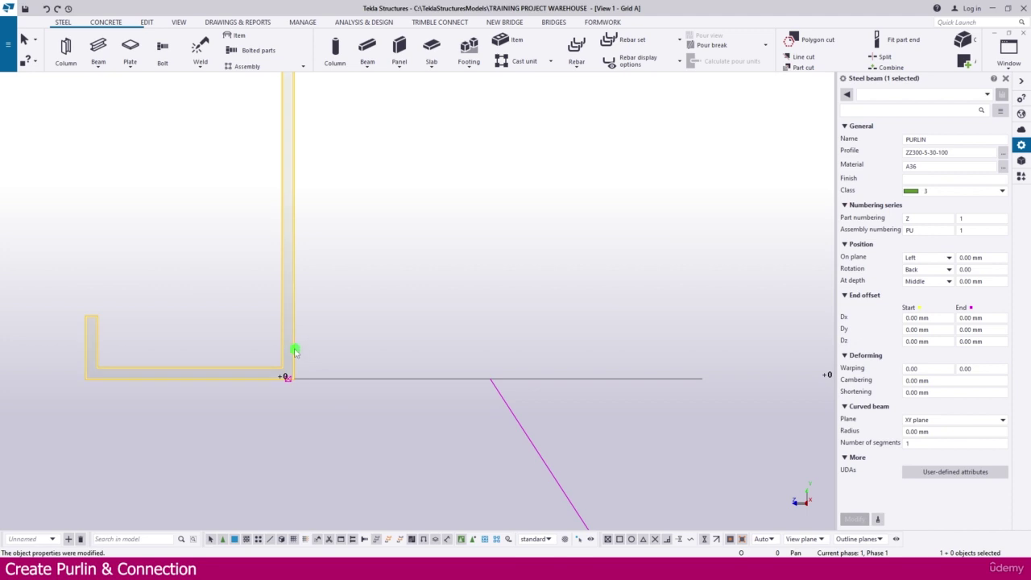
pyautogui.rightClick(295, 351)
pyautogui.click(323, 117)
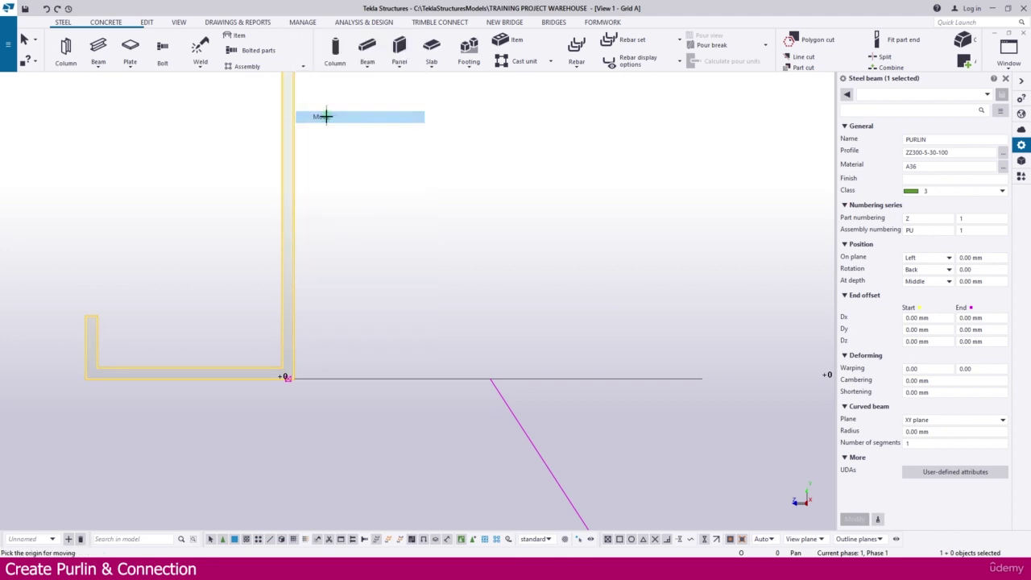
pyautogui.scroll(2, 300, 393)
pyautogui.click(273, 350)
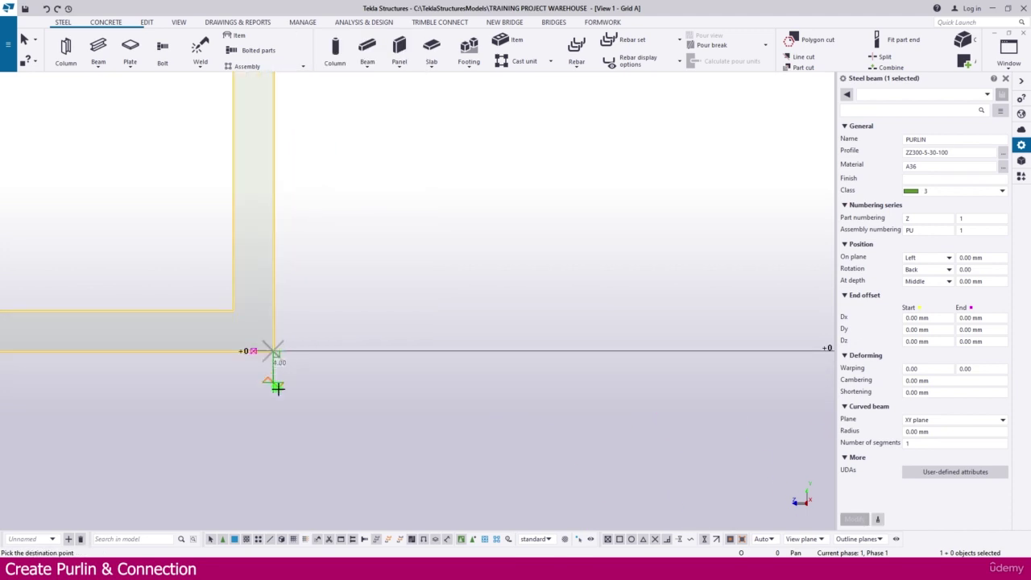
pyautogui.scroll(-6, 292, 407)
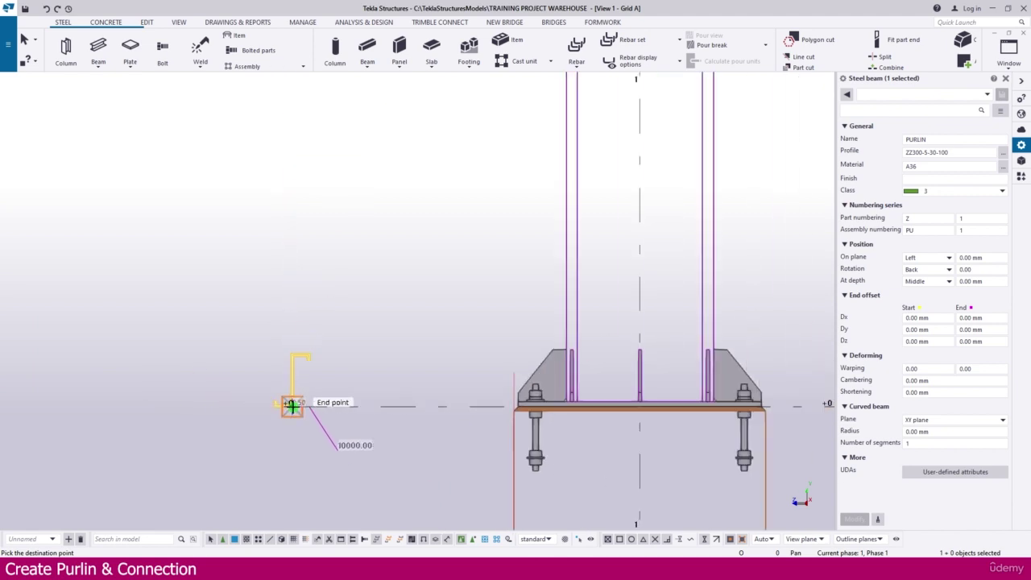
pyautogui.scroll(-5, 422, 462)
pyautogui.scroll(6, 426, 237)
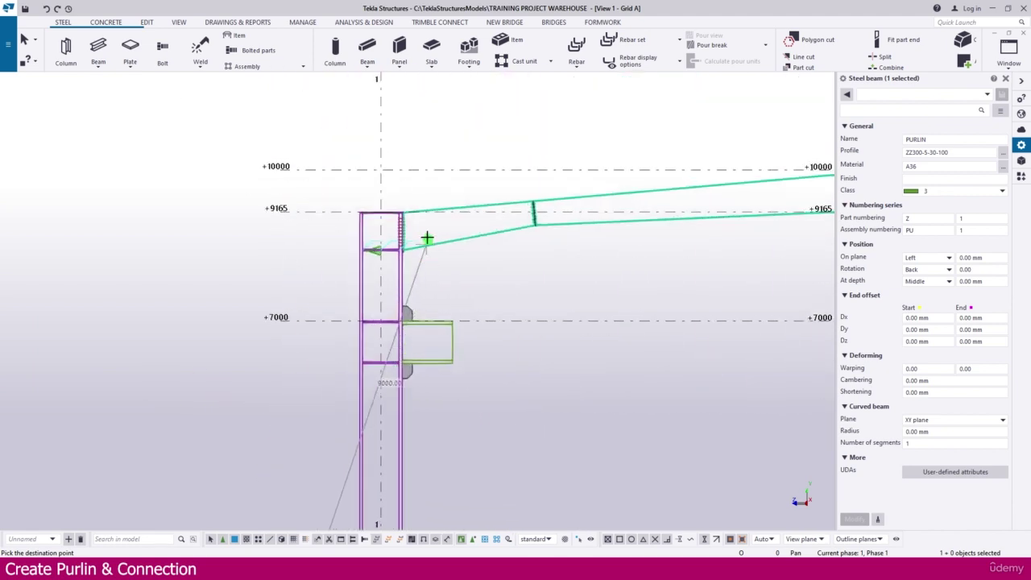
pyautogui.scroll(5, 405, 198)
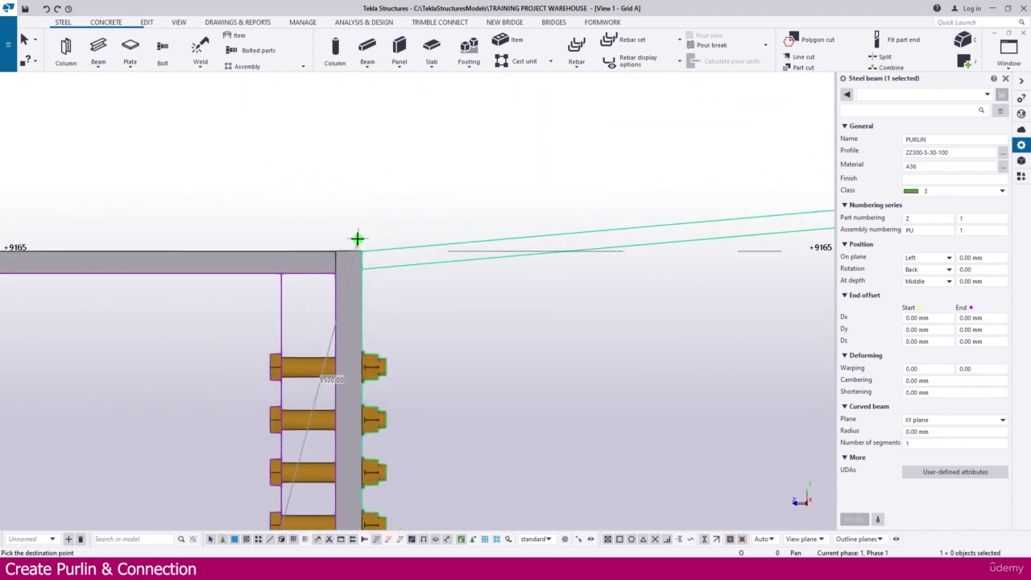
pyautogui.scroll(5, 361, 246)
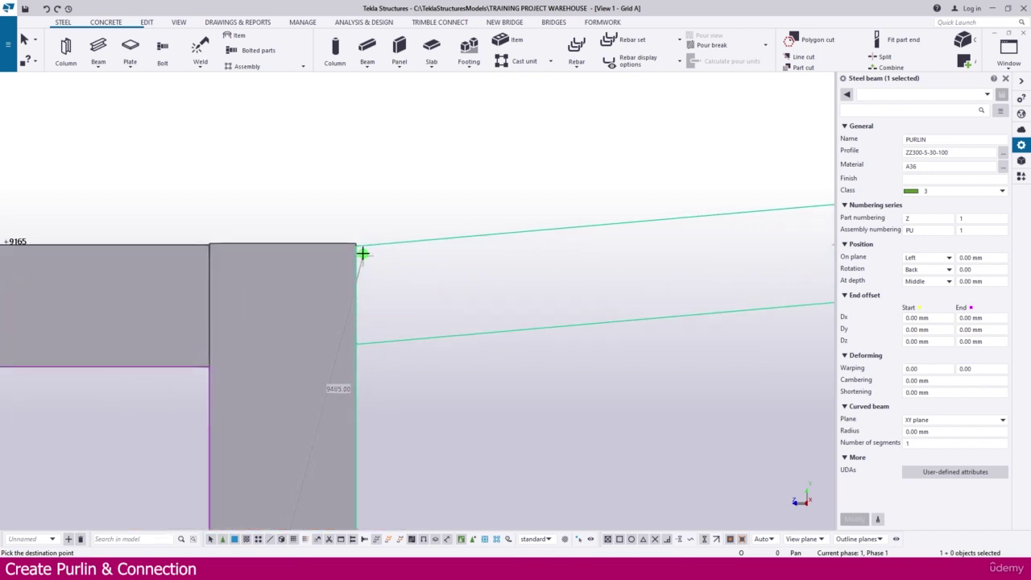
pyautogui.click(358, 248)
pyautogui.click(538, 307)
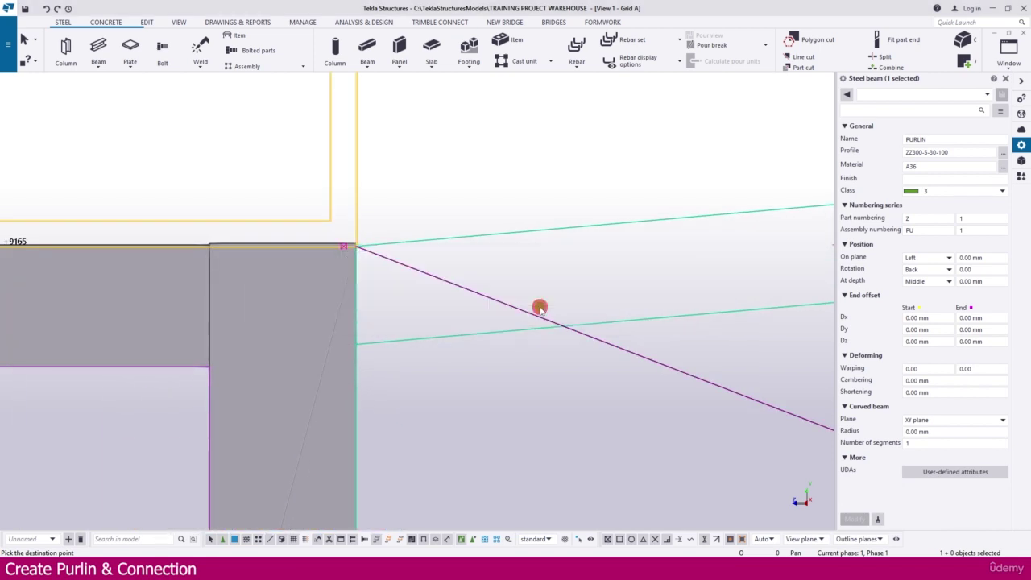
# Set the purlin's rotation offset to 5 degrees to match the rafter slope
pyautogui.scroll(-2, 451, 287)
pyautogui.scroll(-2, 447, 225)
pyautogui.scroll(1, 374, 230)
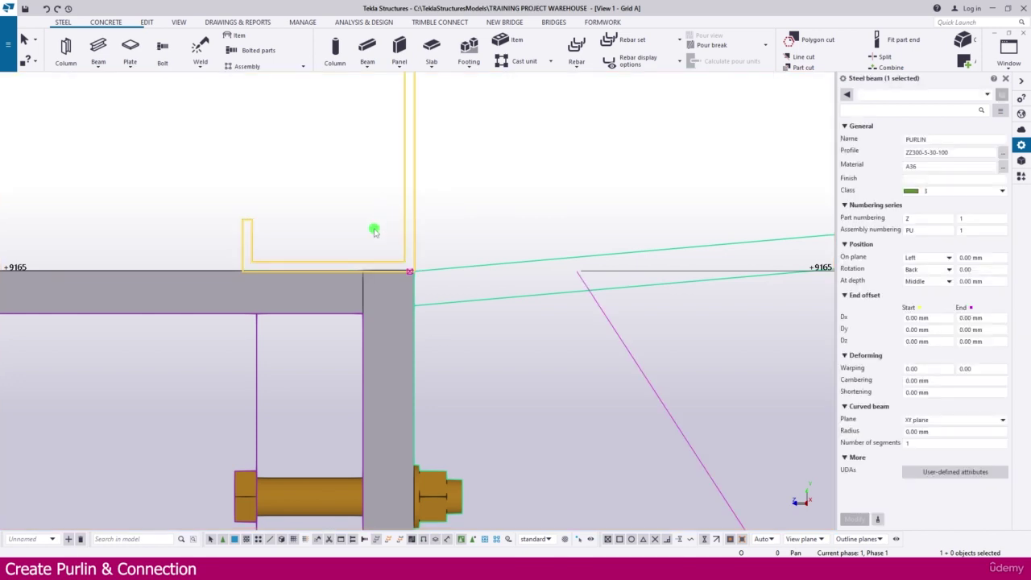
pyautogui.click(970, 269)
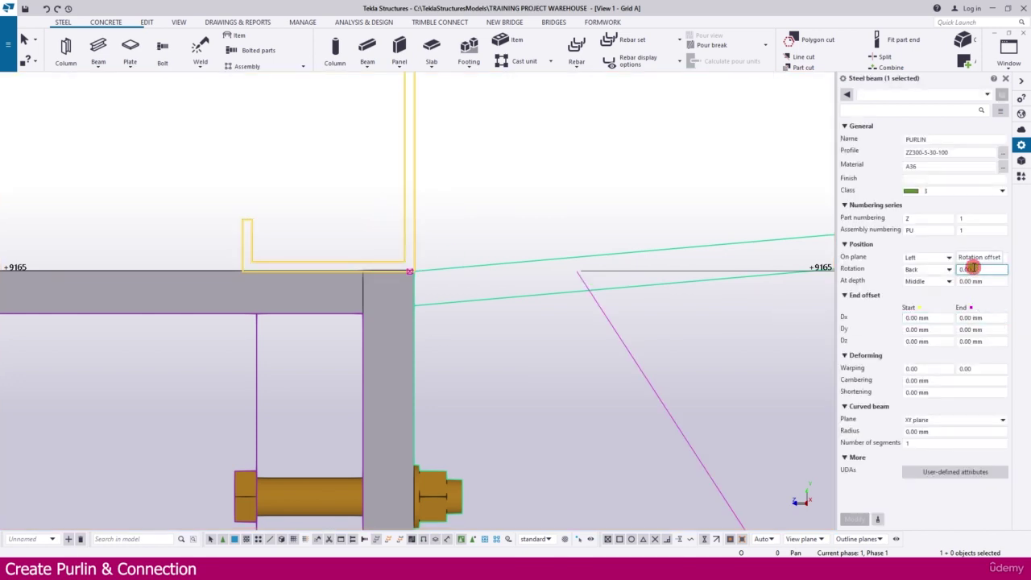
pyautogui.write('5')
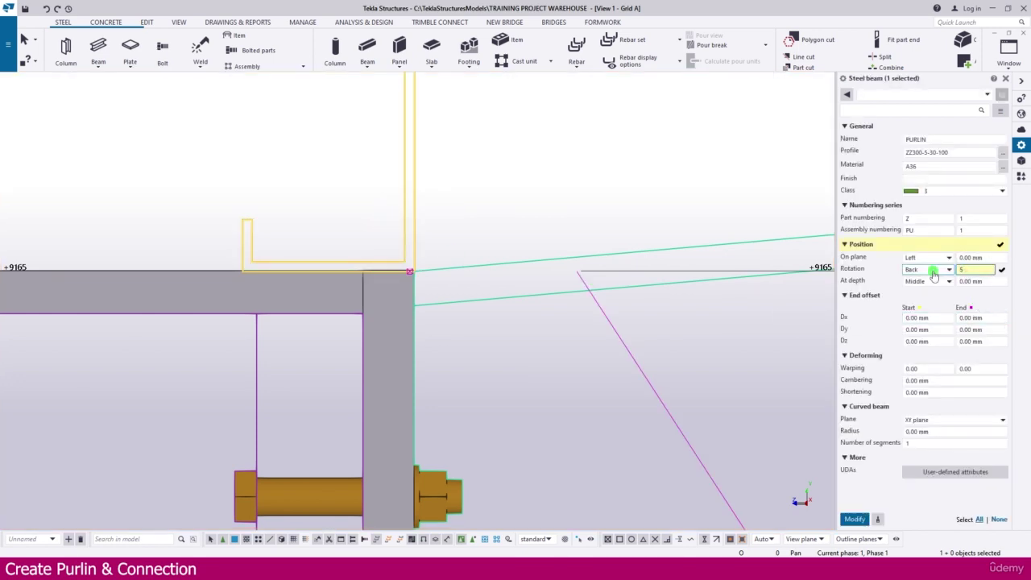
pyautogui.press('Return')
pyautogui.moveTo(414, 304); pyautogui.dragTo(352, 355, button='middle')
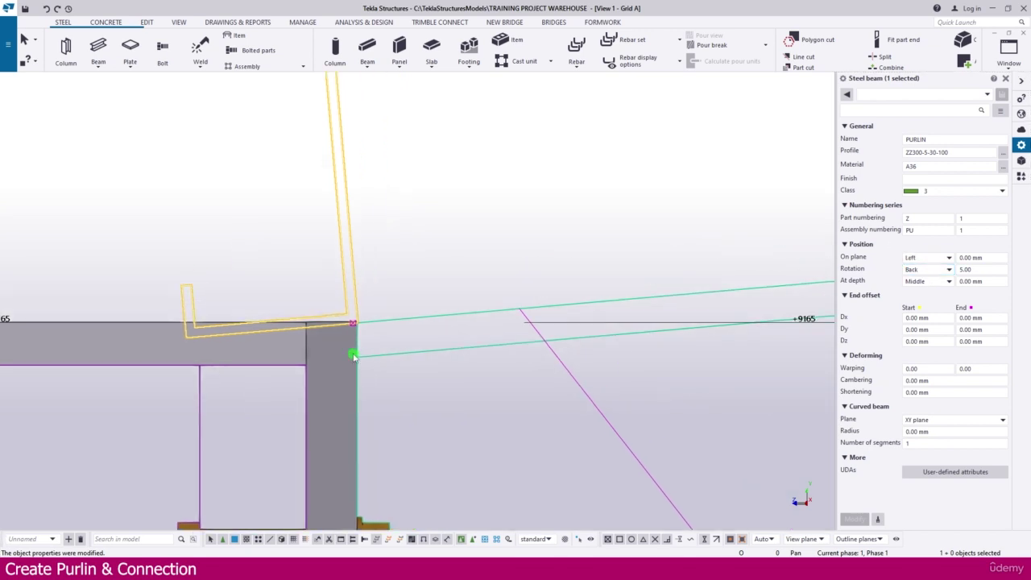
# Move the purlin 10 mm upward along its web, away from the rafter's top flange, without expanding the view depth
pyautogui.scroll(-5, 352, 355)
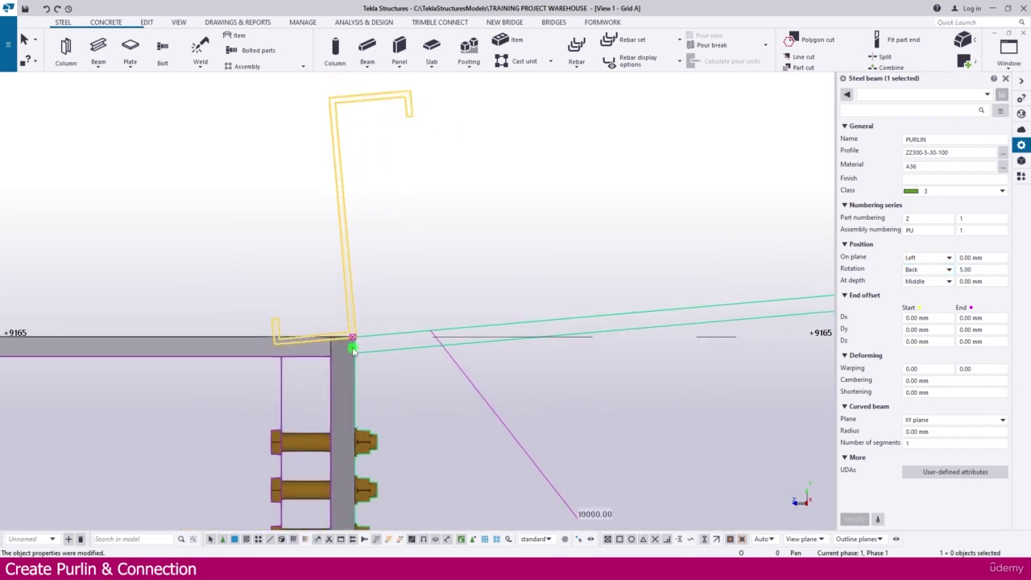
pyautogui.rightClick(331, 292)
pyautogui.click(367, 327)
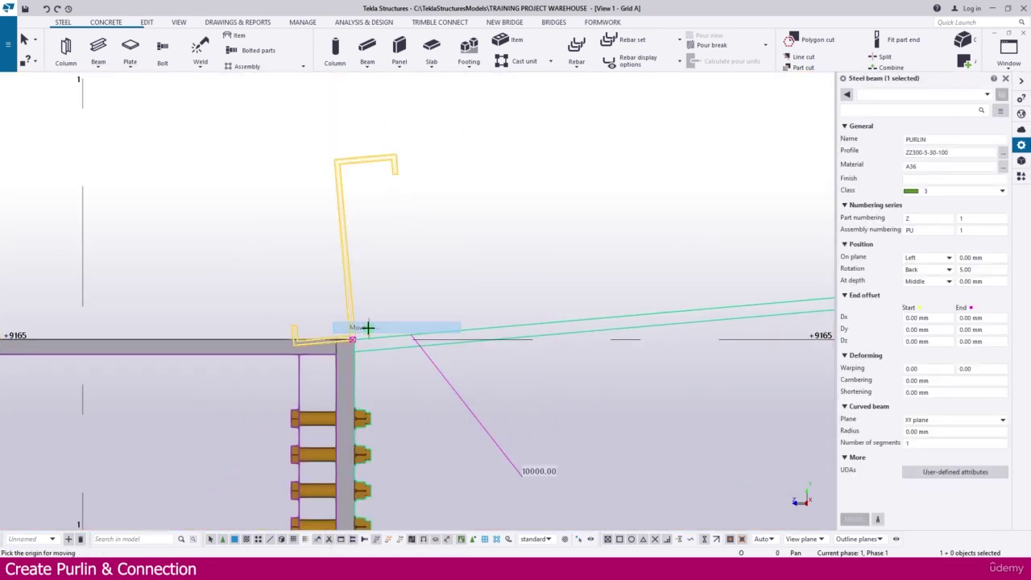
pyautogui.scroll(5, 362, 325)
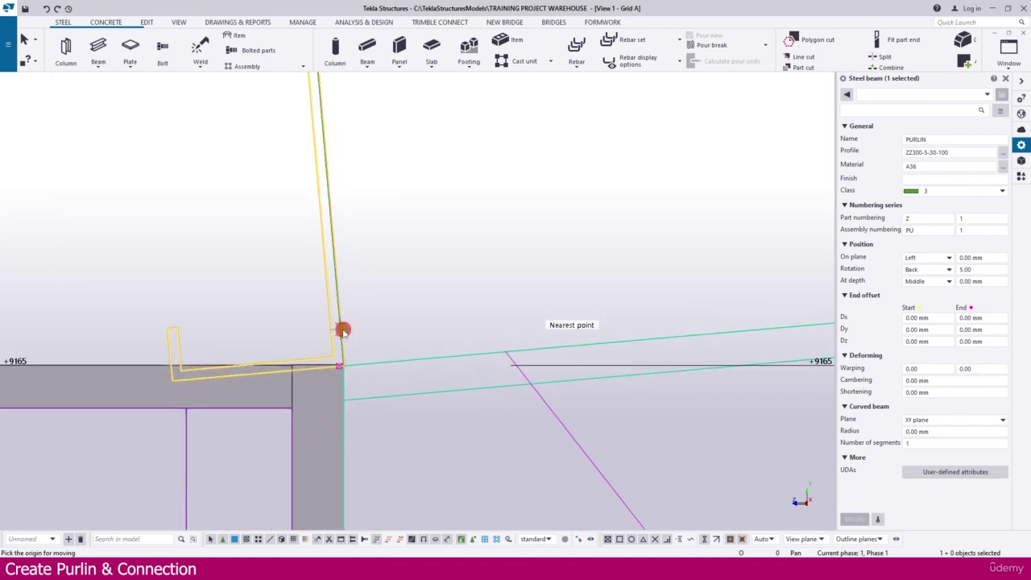
pyautogui.click(341, 329)
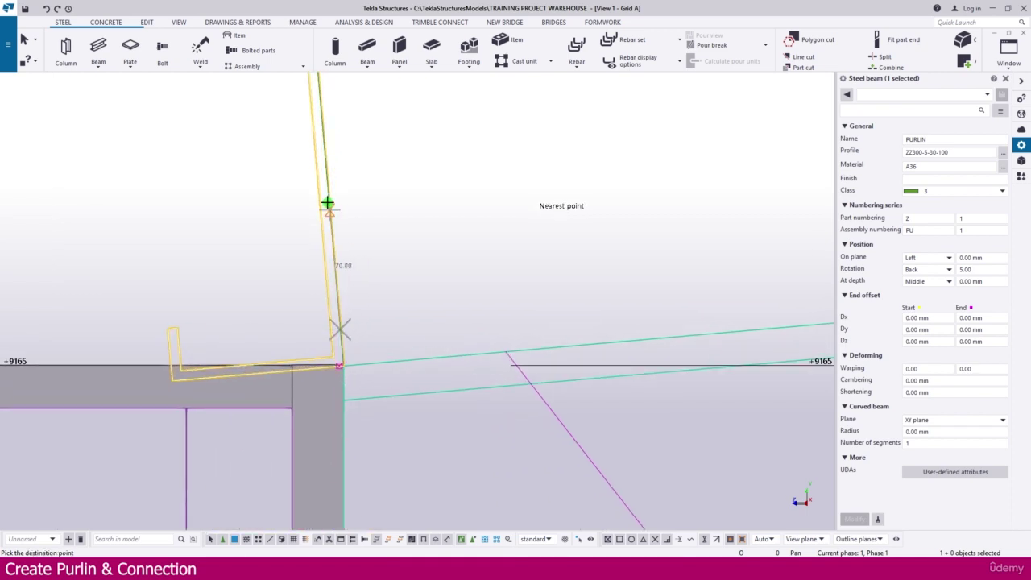
pyautogui.write('10')
pyautogui.press('Return')
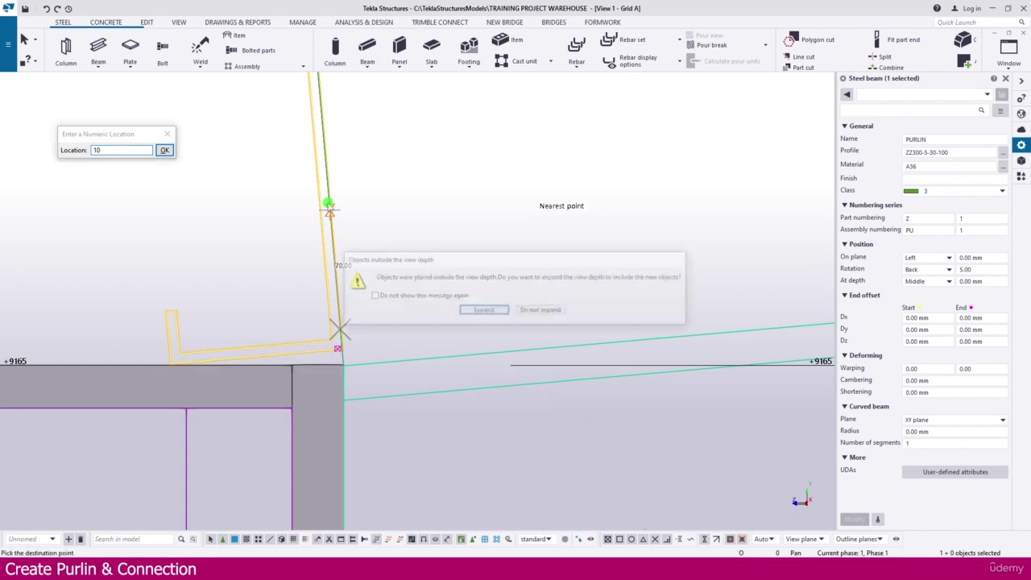
pyautogui.click(540, 312)
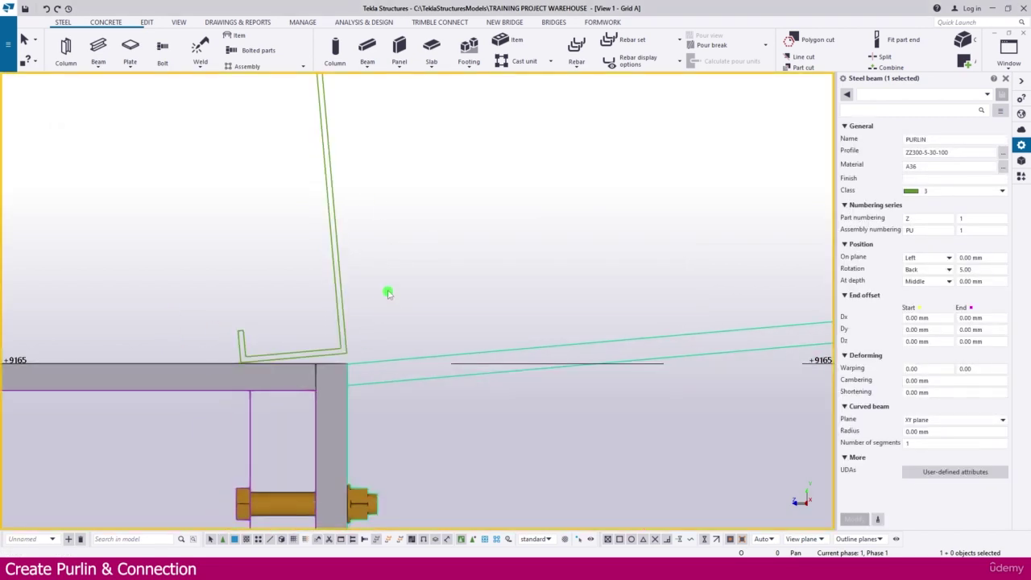
# Move the purlin 50 mm up the slope along the rafter's top edge, without expanding the view depth
pyautogui.click(330, 293)
pyautogui.rightClick(330, 293)
pyautogui.click(366, 327)
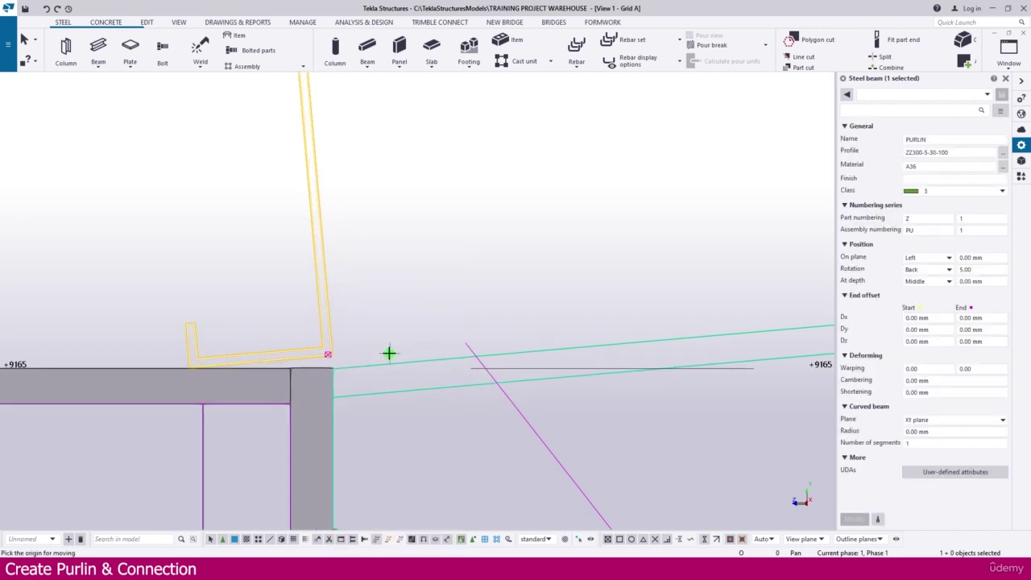
pyautogui.click(385, 365)
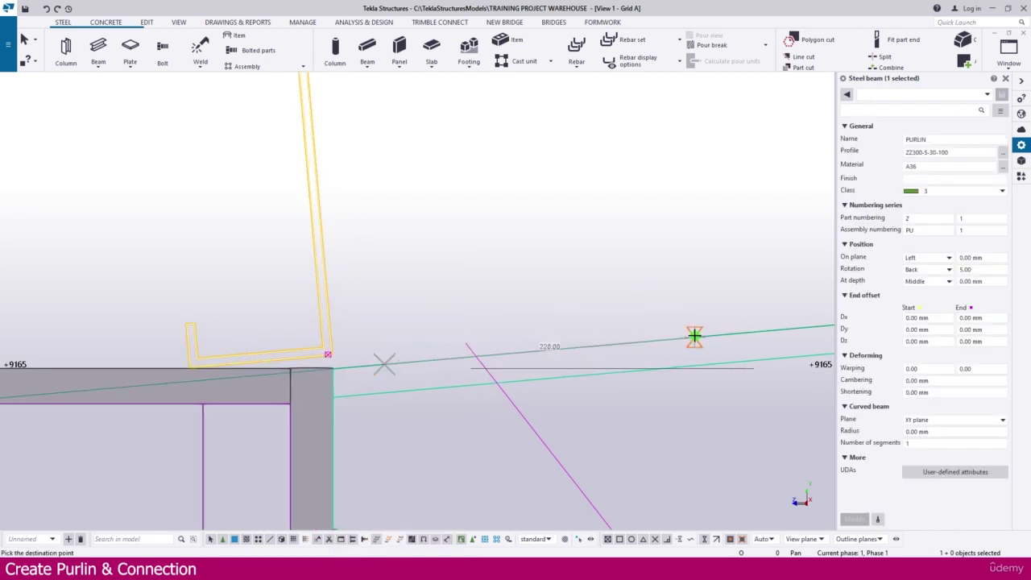
pyautogui.write('50')
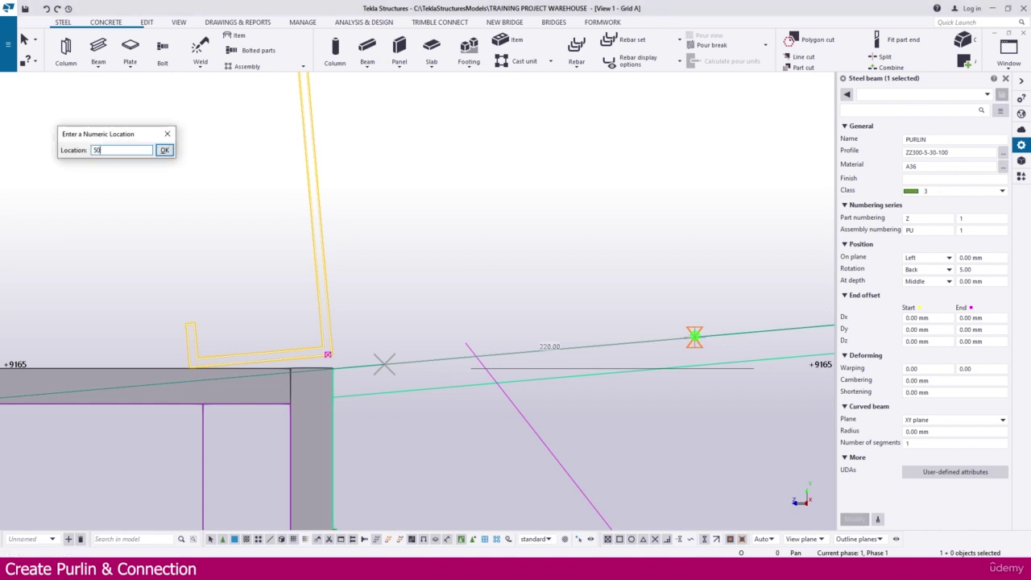
pyautogui.press('Return')
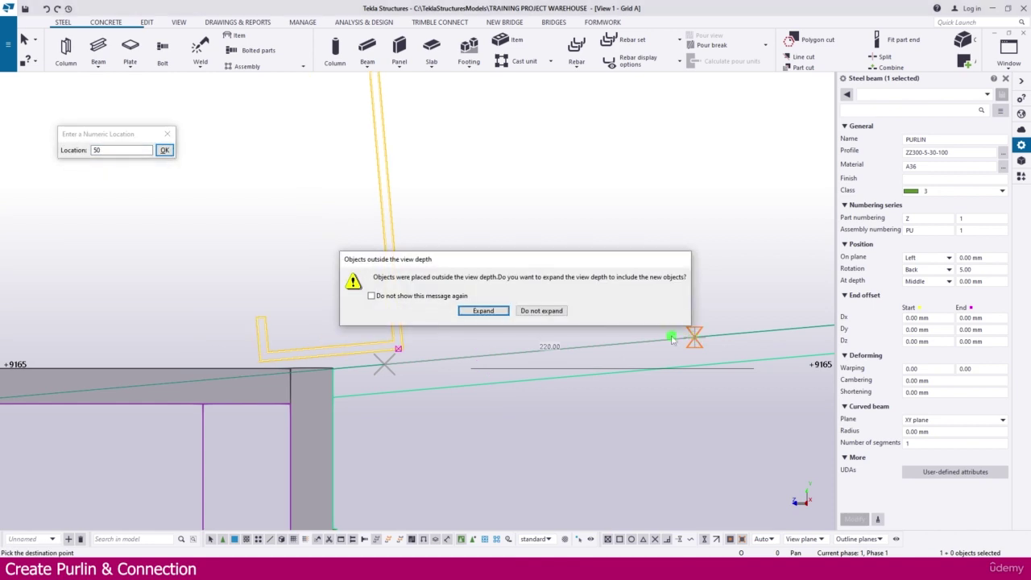
pyautogui.click(543, 311)
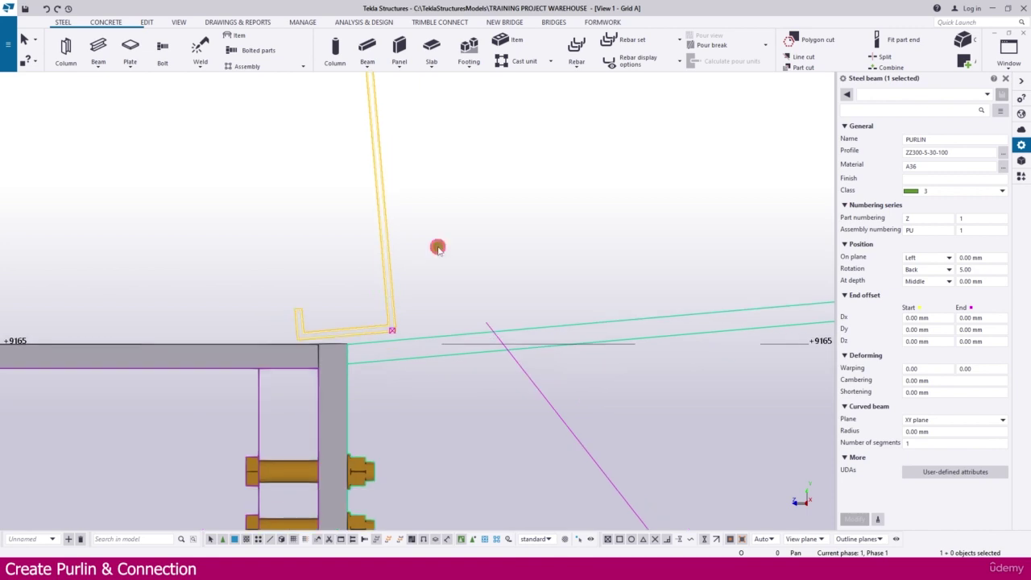
# Move the purlin another 100 mm up the rafter slope without expanding the view depth, and deselect it
pyautogui.rightClick(439, 241)
pyautogui.click(443, 325)
pyautogui.scroll(1, 438, 325)
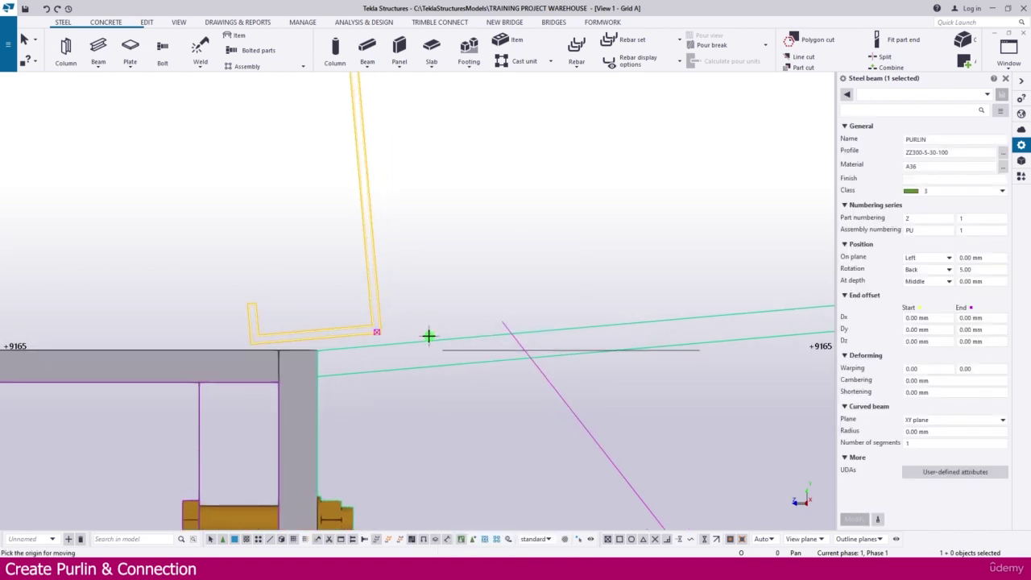
pyautogui.click(429, 339)
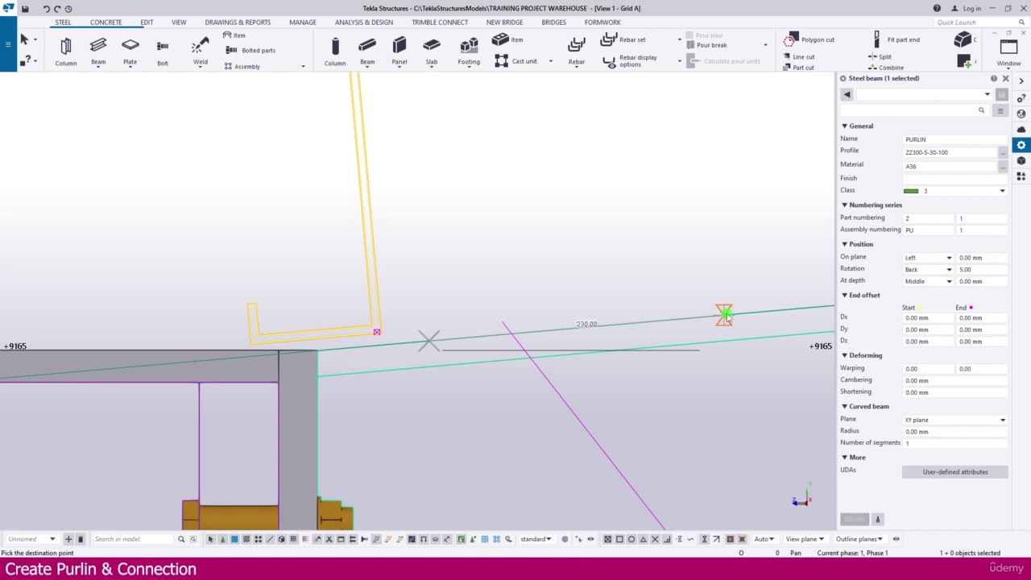
pyautogui.write('100')
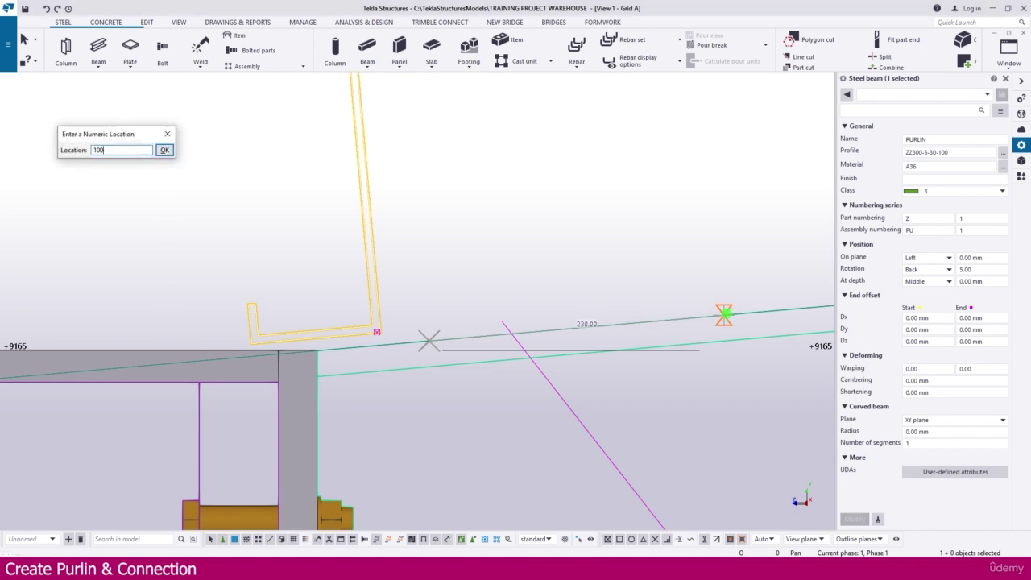
pyautogui.press('Return')
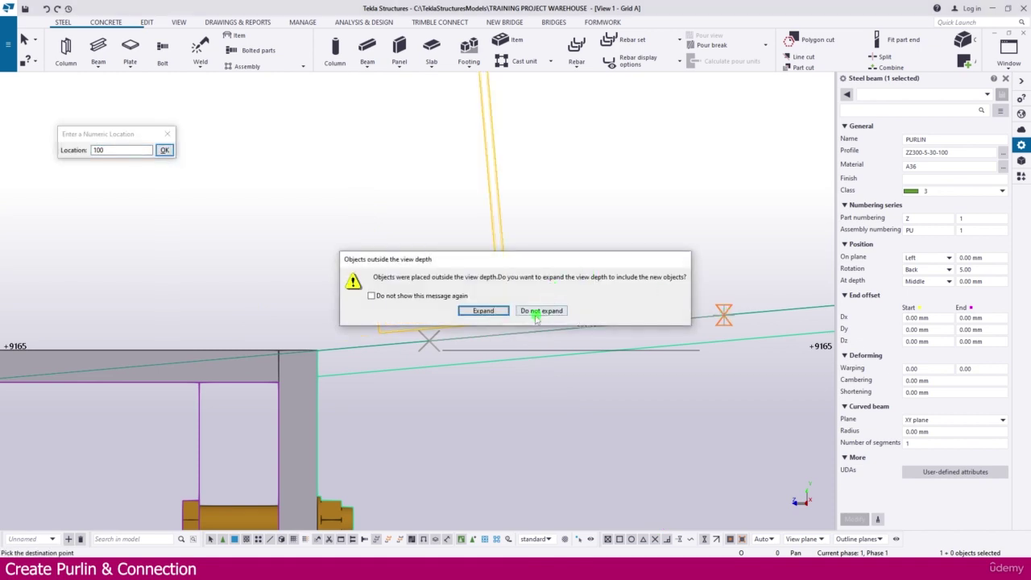
pyautogui.click(535, 311)
pyautogui.scroll(4, 419, 341)
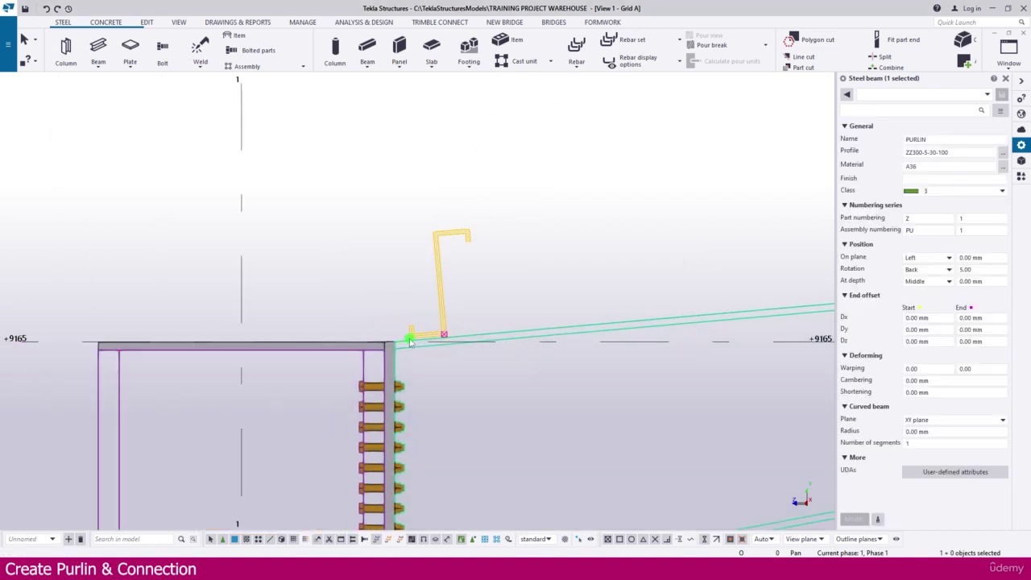
pyautogui.scroll(-4, 369, 326)
pyautogui.click(414, 287)
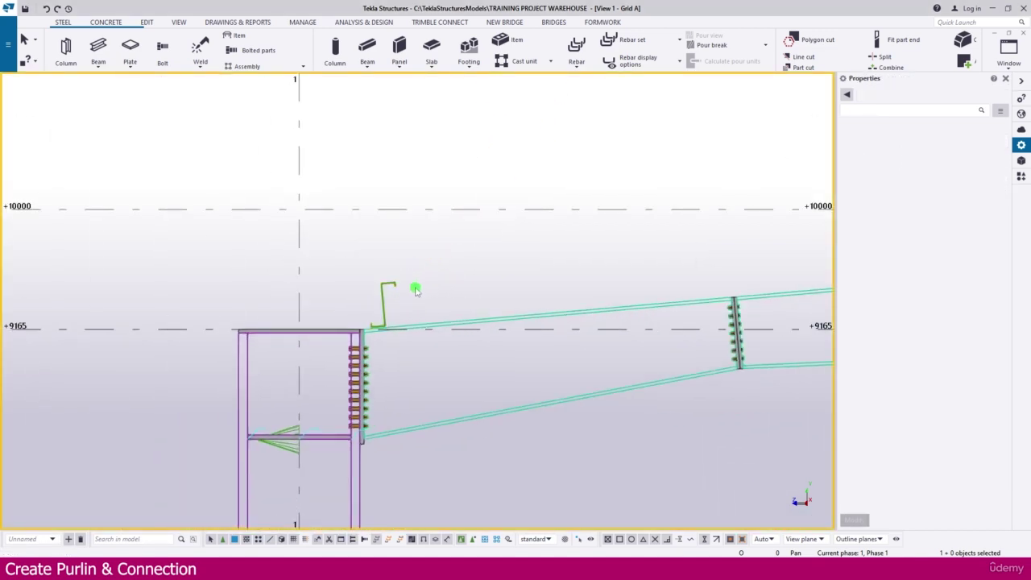
pyautogui.scroll(3, 300, 316)
pyautogui.click(295, 303)
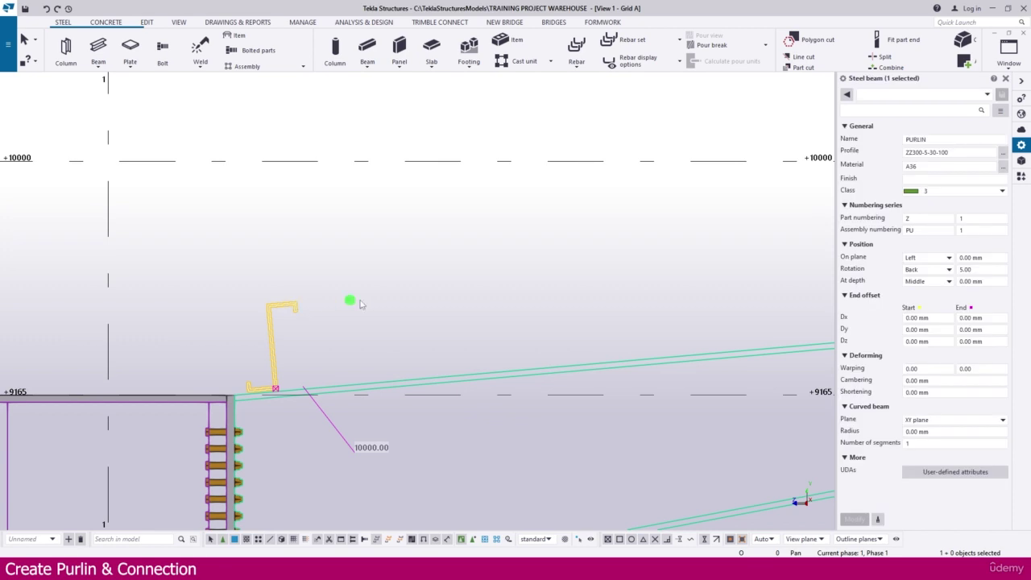
pyautogui.click(951, 192)
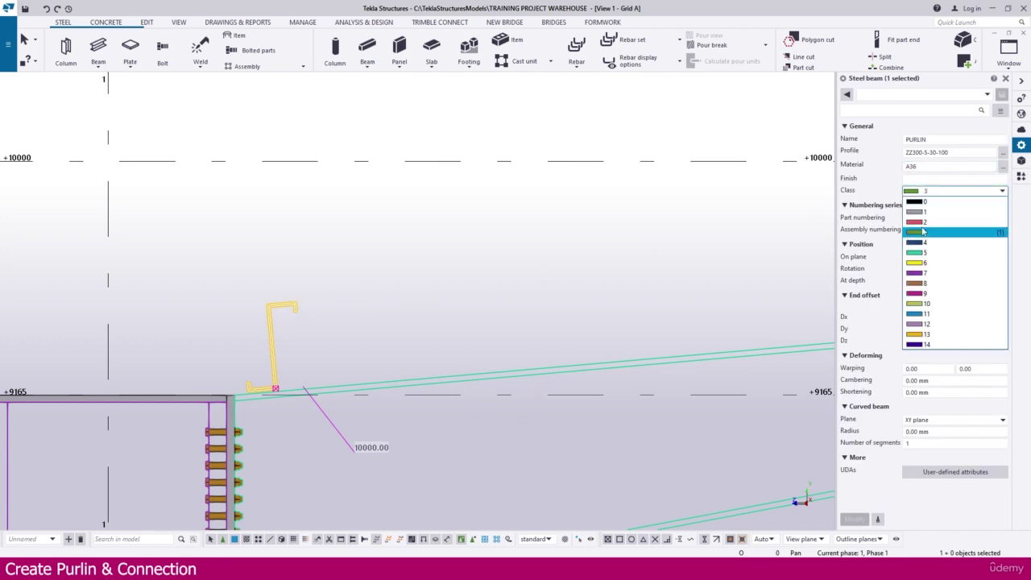
pyautogui.click(922, 228)
pyautogui.click(432, 299)
# Change the purlin's class to 2 and deselect it
pyautogui.click(283, 305)
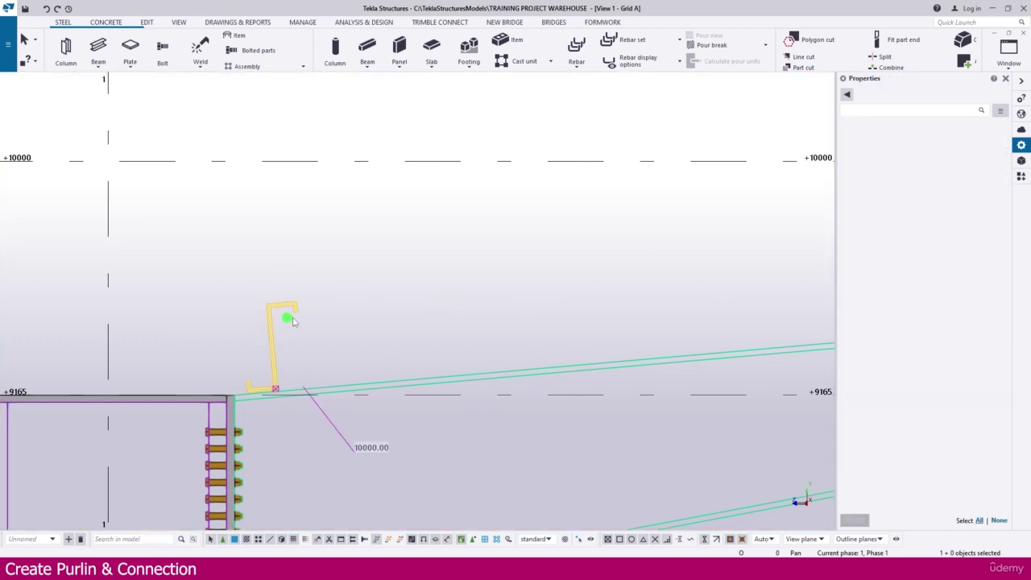
pyautogui.click(951, 191)
pyautogui.click(918, 228)
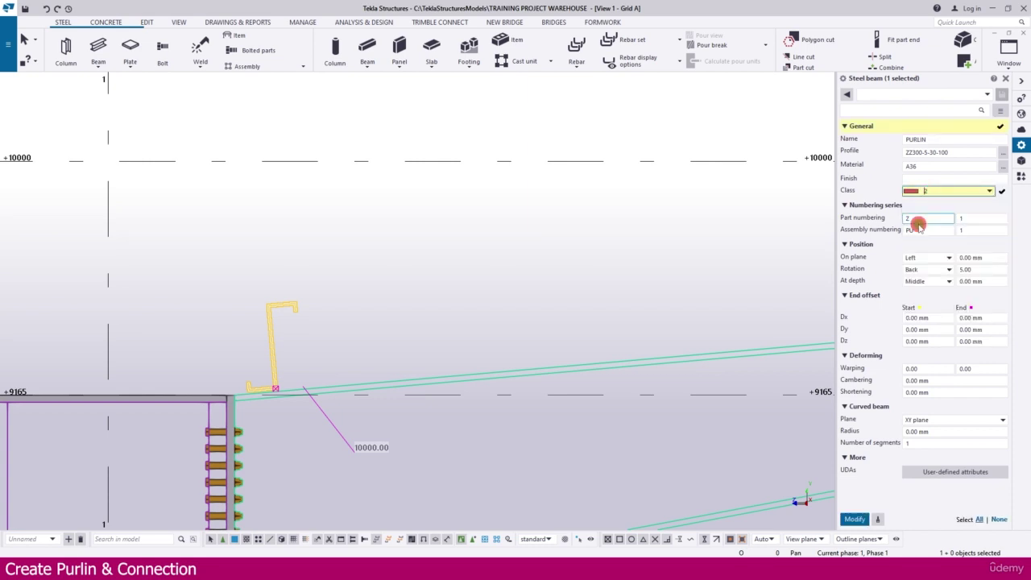
pyautogui.press('Return')
pyautogui.click(423, 298)
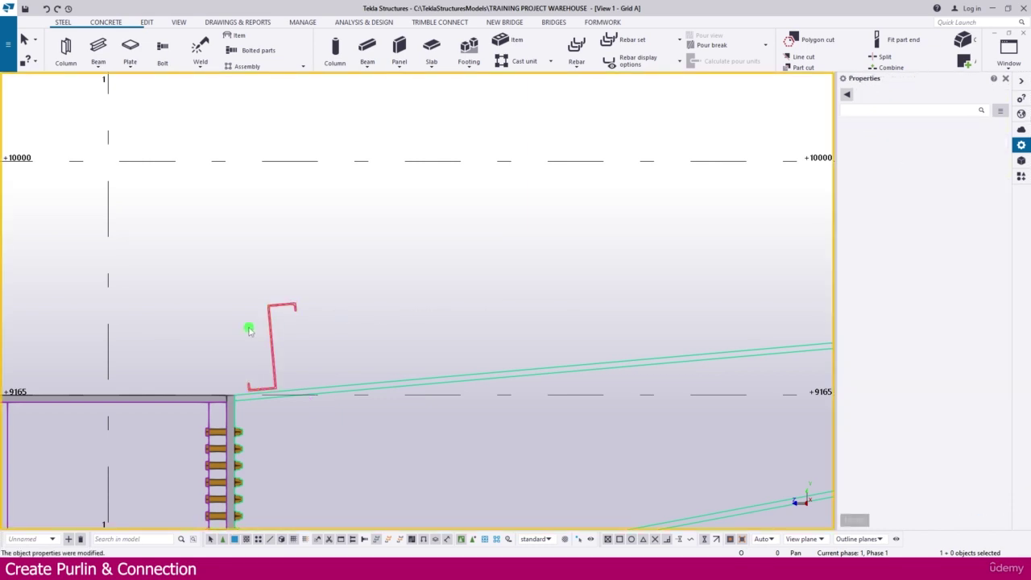
pyautogui.moveTo(304, 319); pyautogui.dragTo(233, 285, button='middle')
pyautogui.scroll(-5, 219, 285)
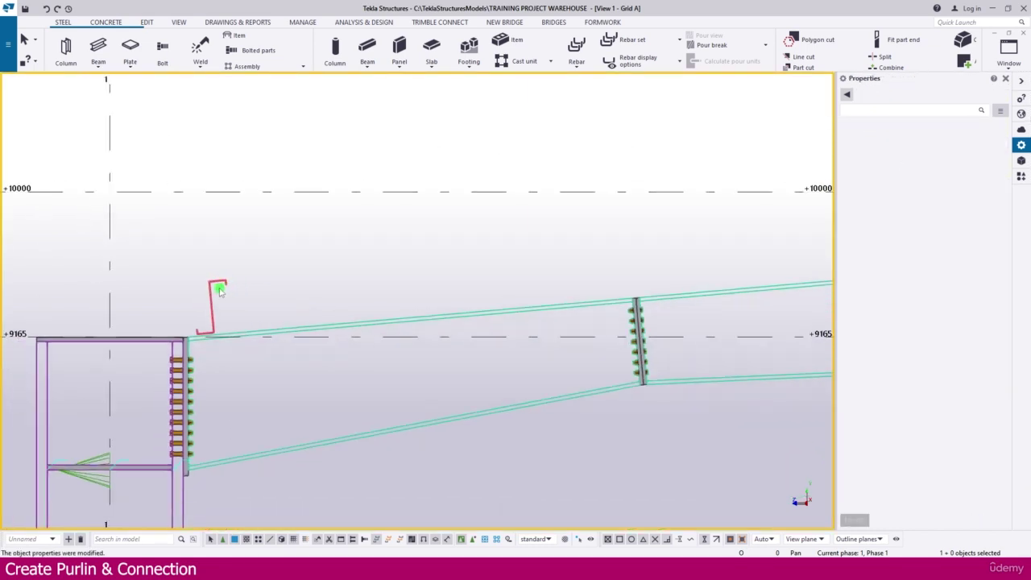
pyautogui.moveTo(594, 246); pyautogui.dragTo(387, 301, button='middle')
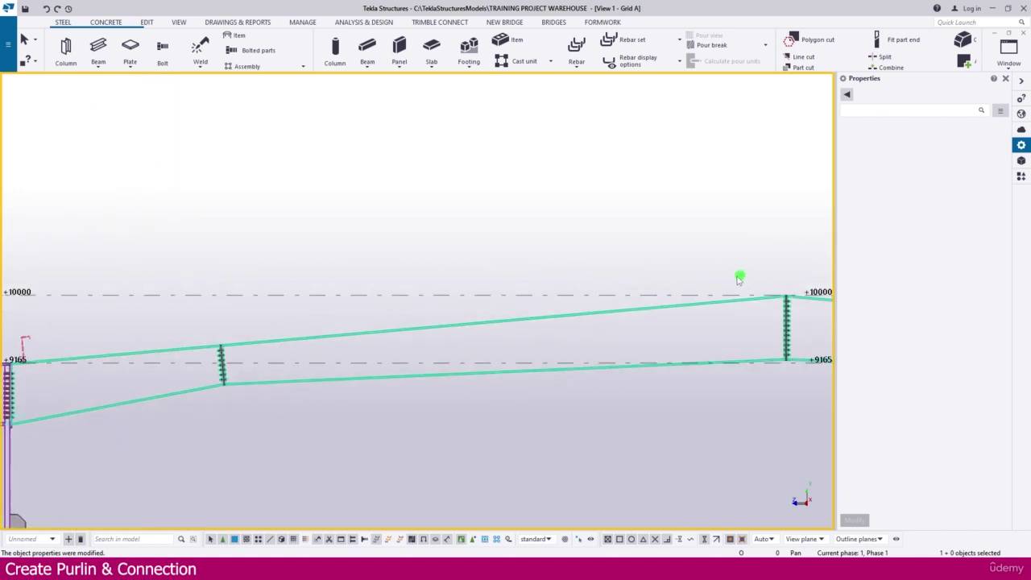
pyautogui.scroll(3, 157, 334)
pyautogui.scroll(1, 157, 333)
pyautogui.click(100, 357)
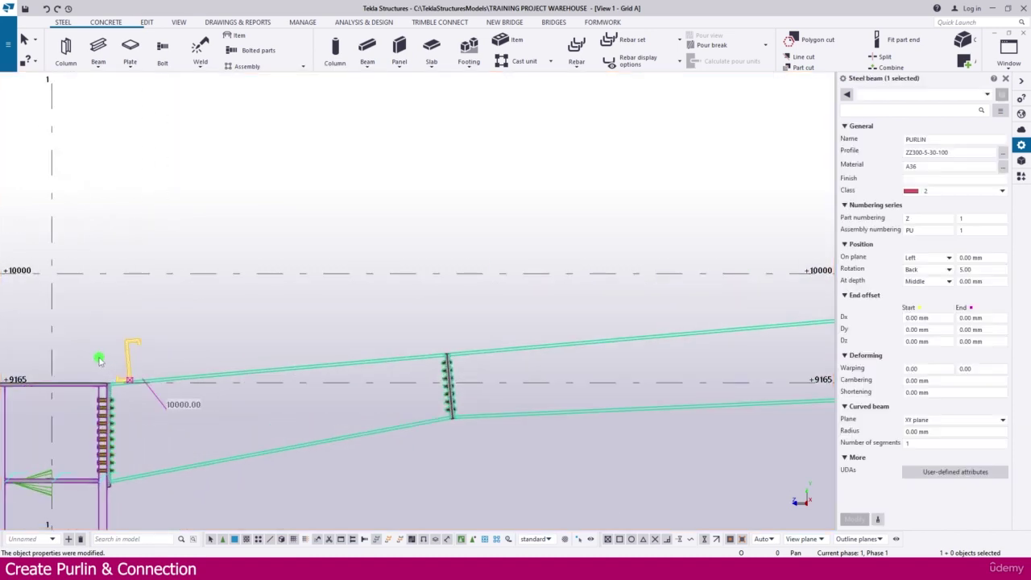
pyautogui.scroll(-3, 143, 330)
pyautogui.click(173, 273)
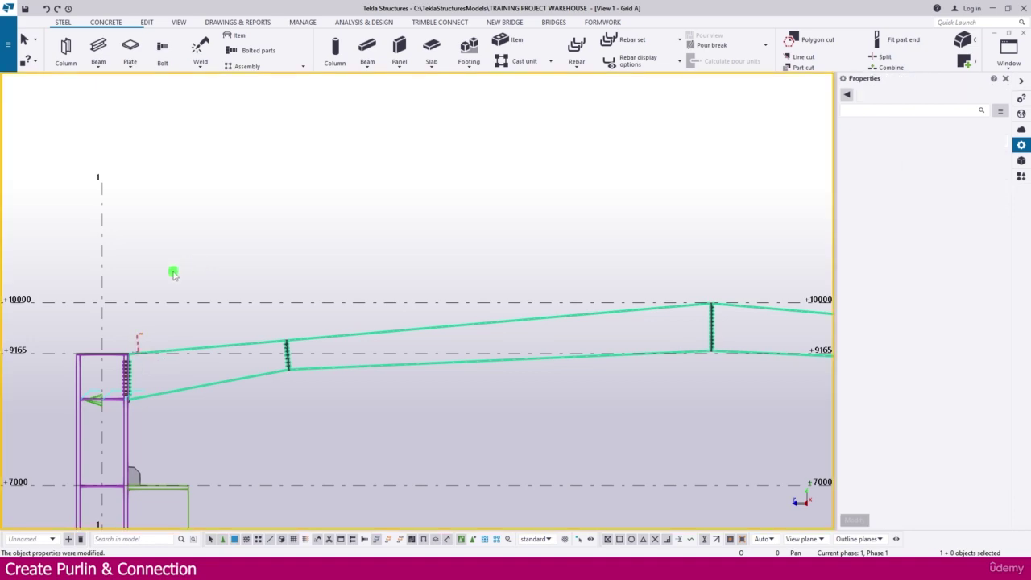
# Switch to the isometric view and set the work plane on the sloping top flange of the grid A rafter, beside the eave column
pyautogui.hotkey('ctrl', 'Tab')
pyautogui.scroll(-5, 196, 274)
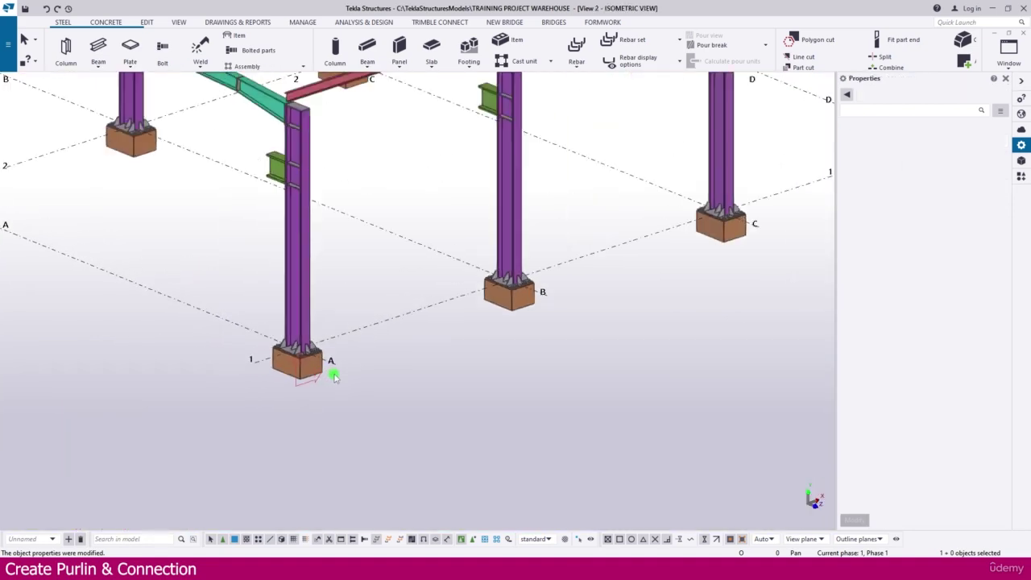
pyautogui.scroll(5, 378, 256)
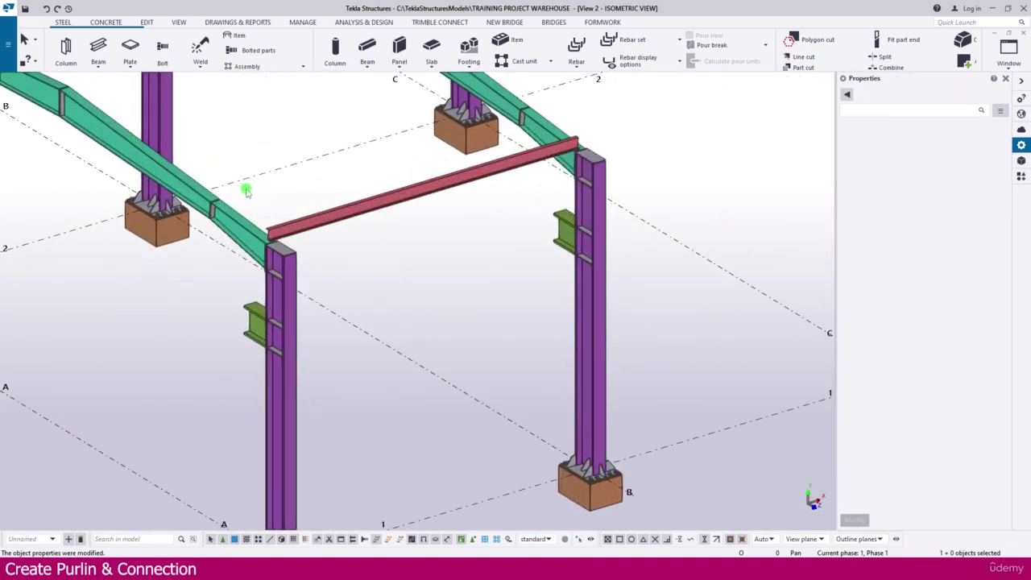
pyautogui.click(179, 22)
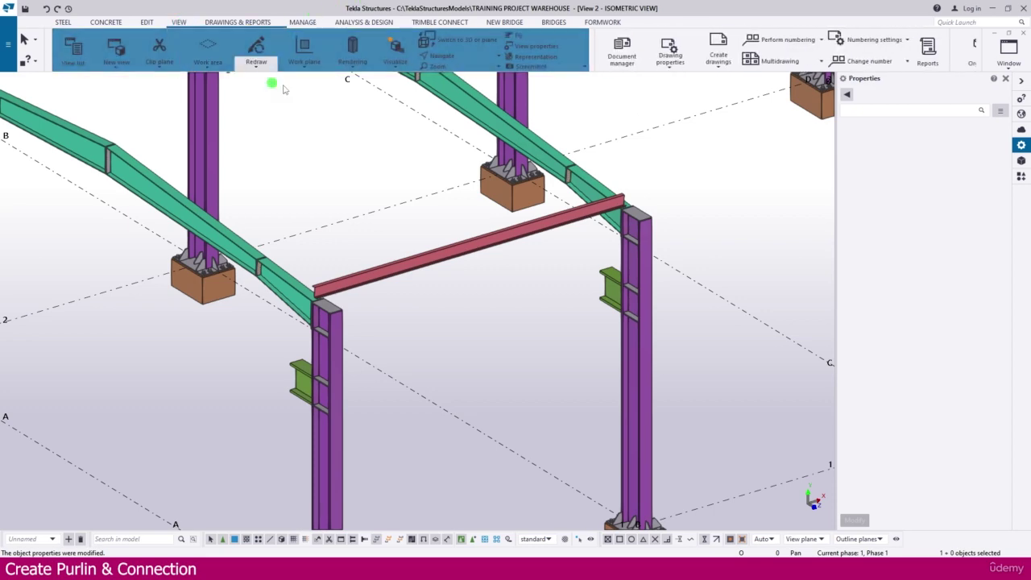
pyautogui.click(304, 67)
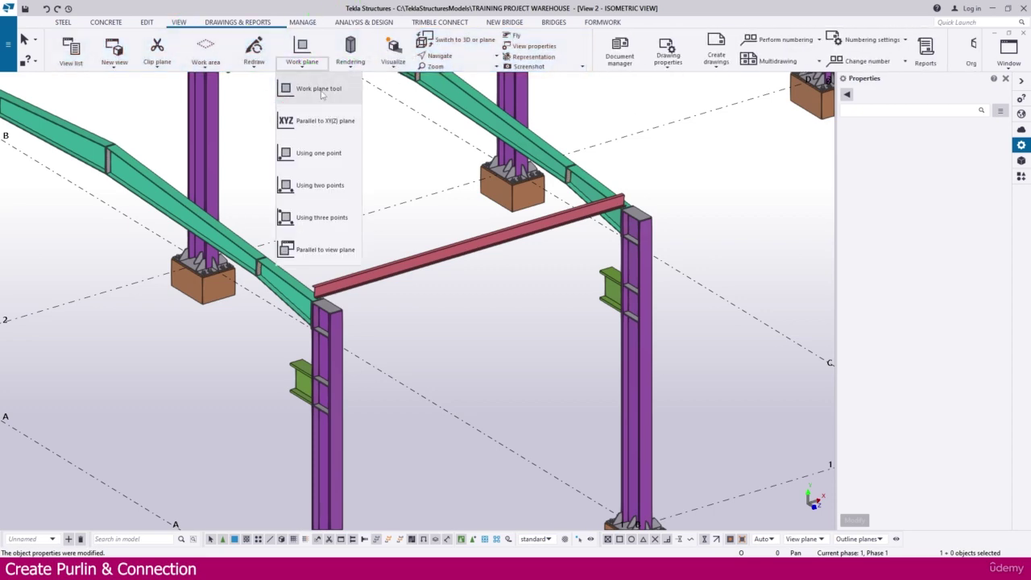
pyautogui.click(320, 87)
pyautogui.scroll(3, 278, 286)
pyautogui.scroll(3, 286, 280)
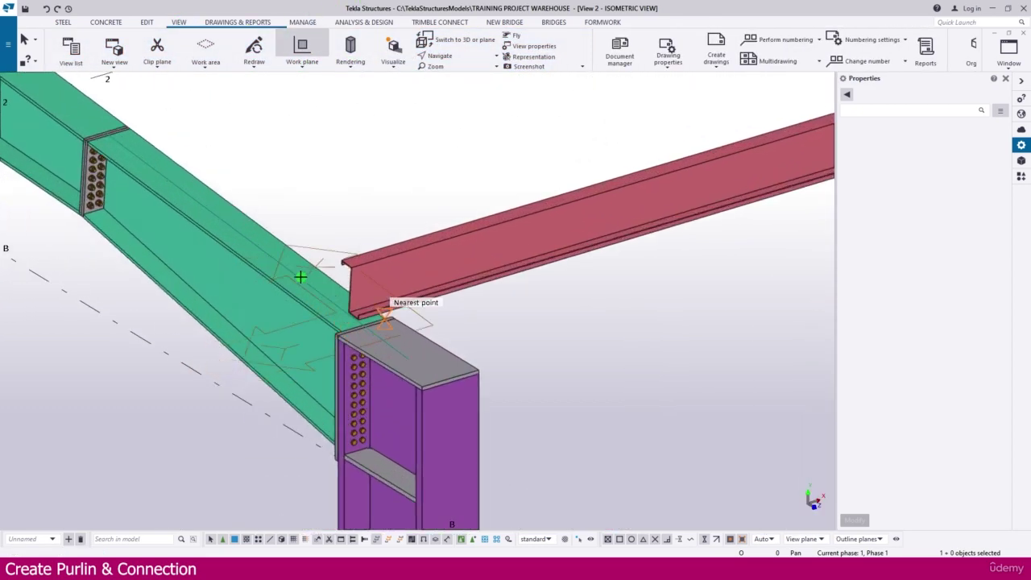
pyautogui.scroll(3, 348, 306)
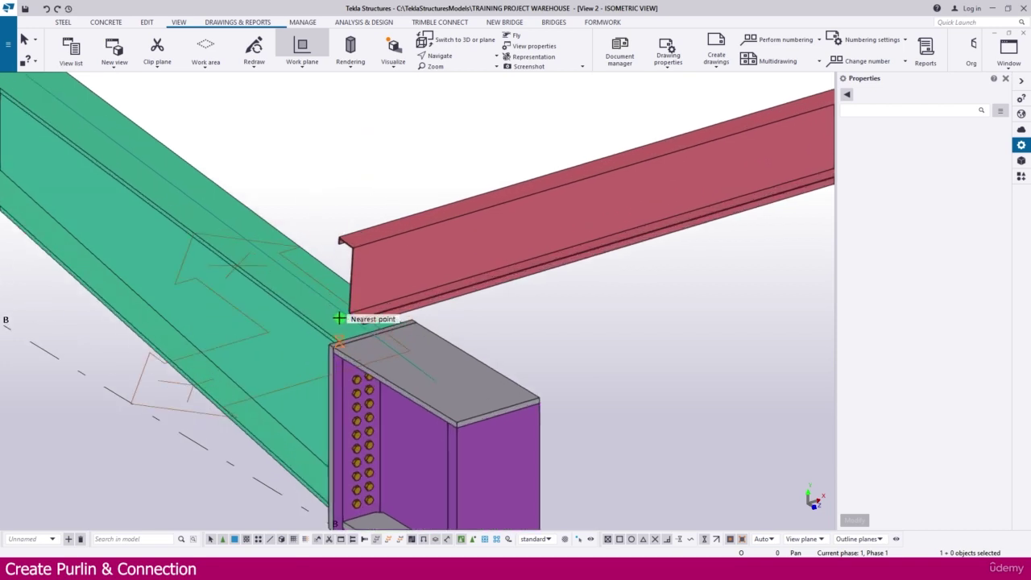
pyautogui.click(339, 318)
# Linear-copy the eave purlin up the rafter slope with dX 1300 mm, dY 0, dZ 0 and 7 copies, and deselect it
pyautogui.scroll(-3, 421, 277)
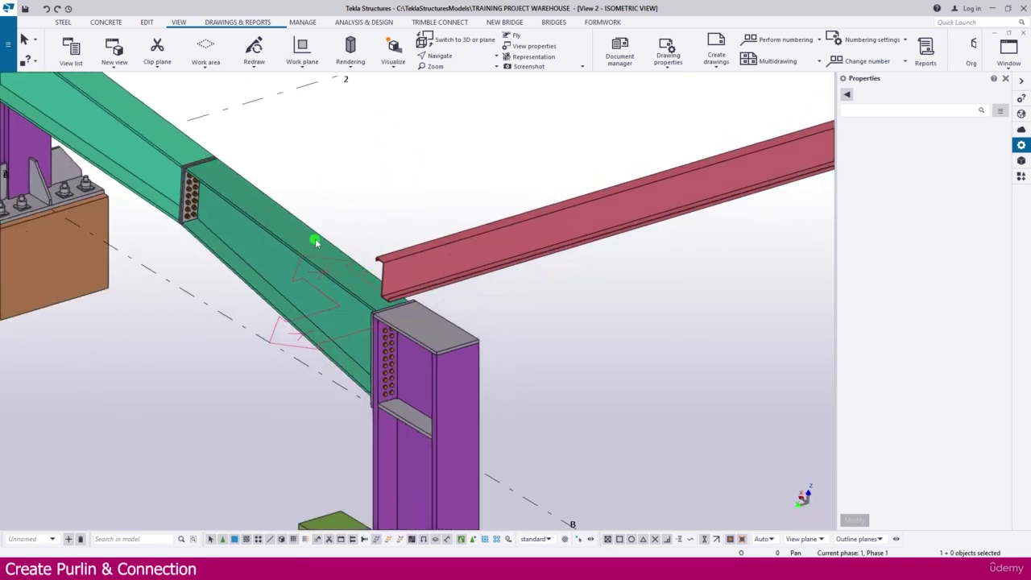
pyautogui.scroll(-6, 346, 266)
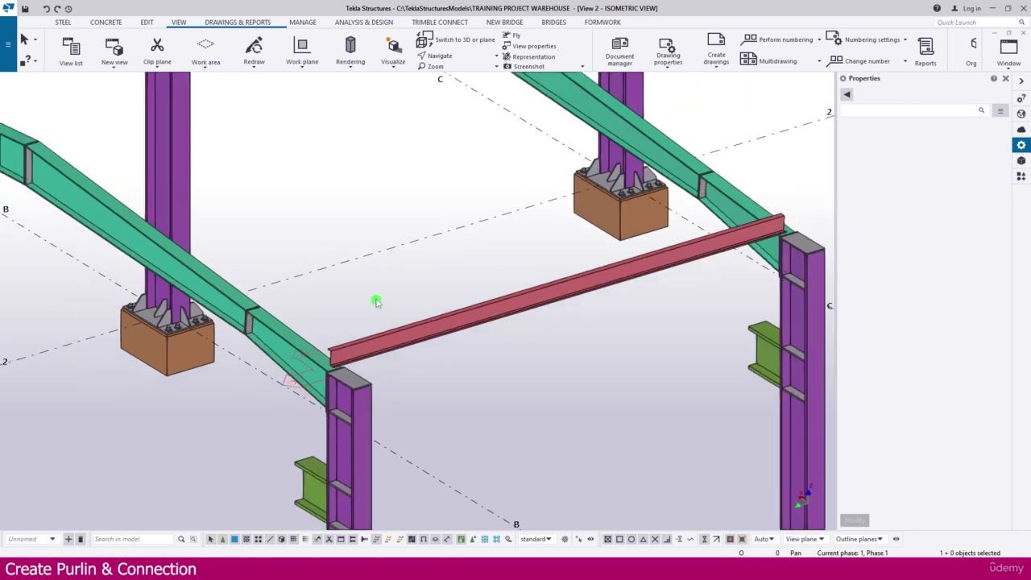
pyautogui.scroll(-5, 411, 364)
pyautogui.click(392, 370)
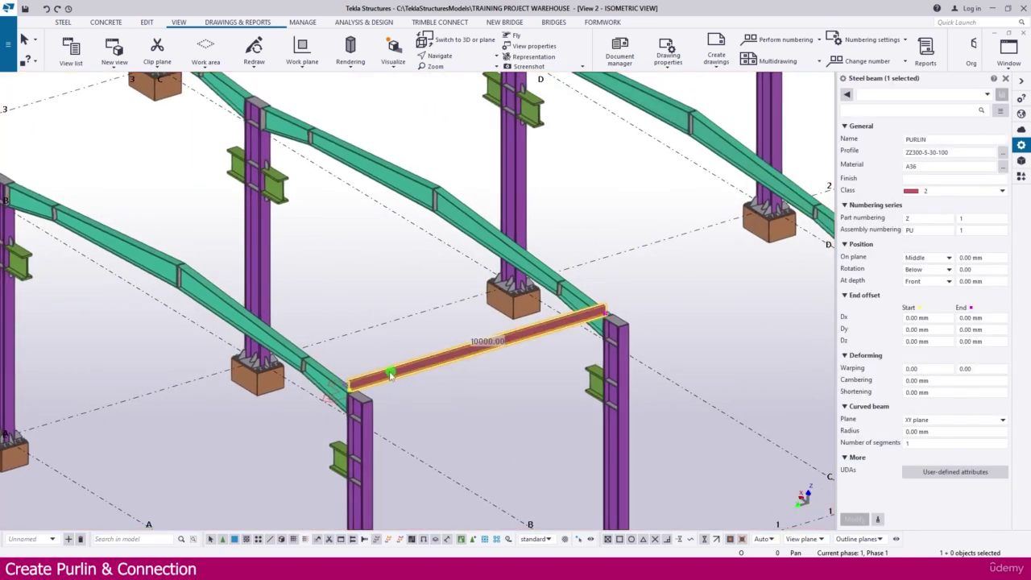
pyautogui.scroll(6, 380, 376)
pyautogui.rightClick(376, 380)
pyautogui.moveTo(419, 134)
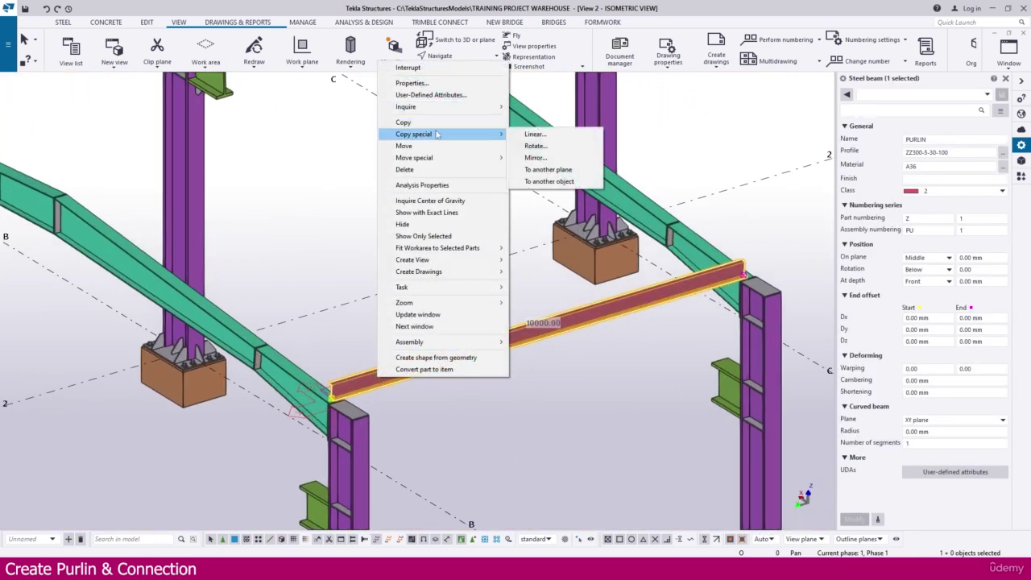
pyautogui.click(545, 136)
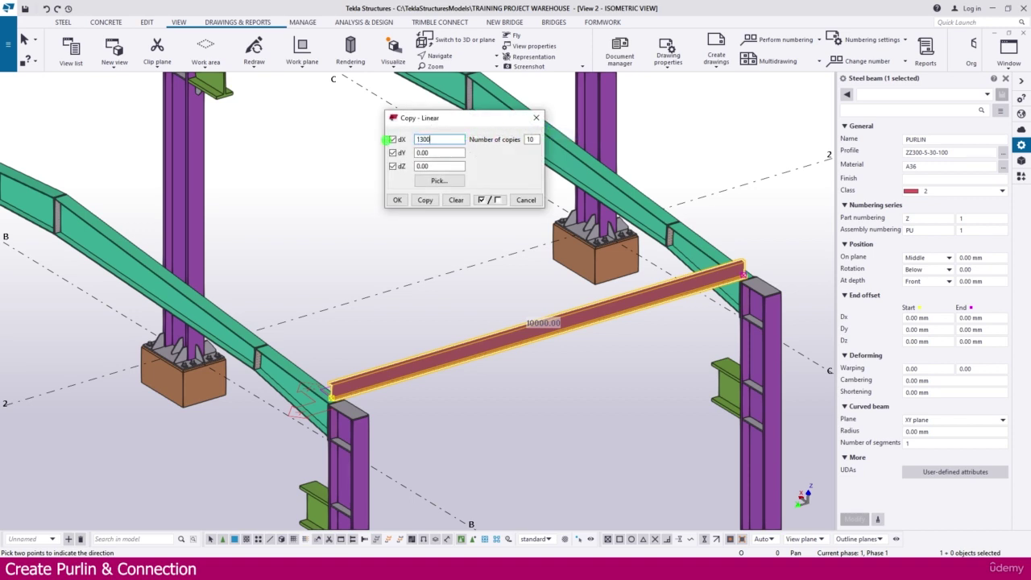
pyautogui.doubleClick(535, 140)
pyautogui.write('7')
pyautogui.click(425, 200)
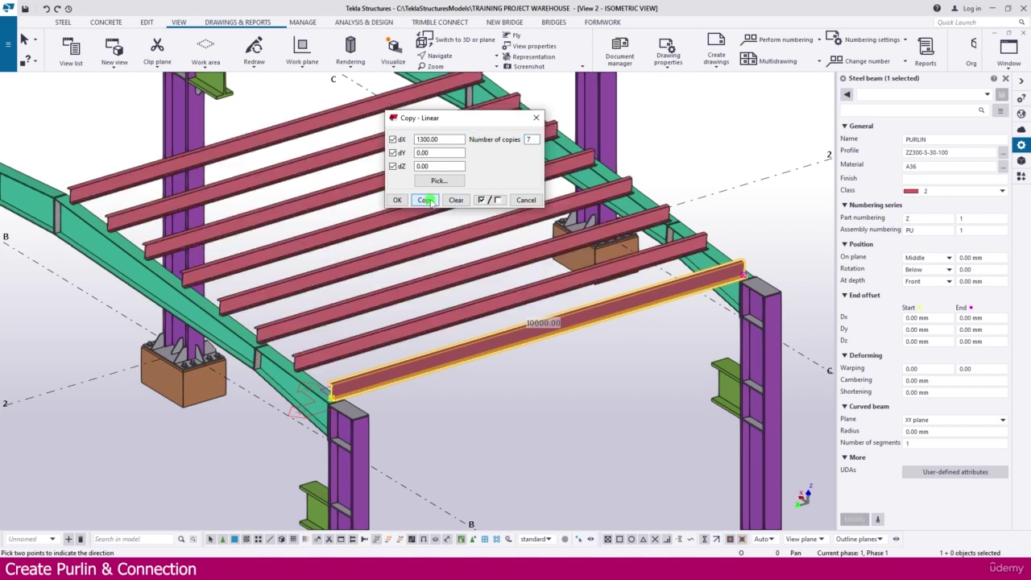
pyautogui.scroll(3, 165, 286)
pyautogui.scroll(-3, 161, 286)
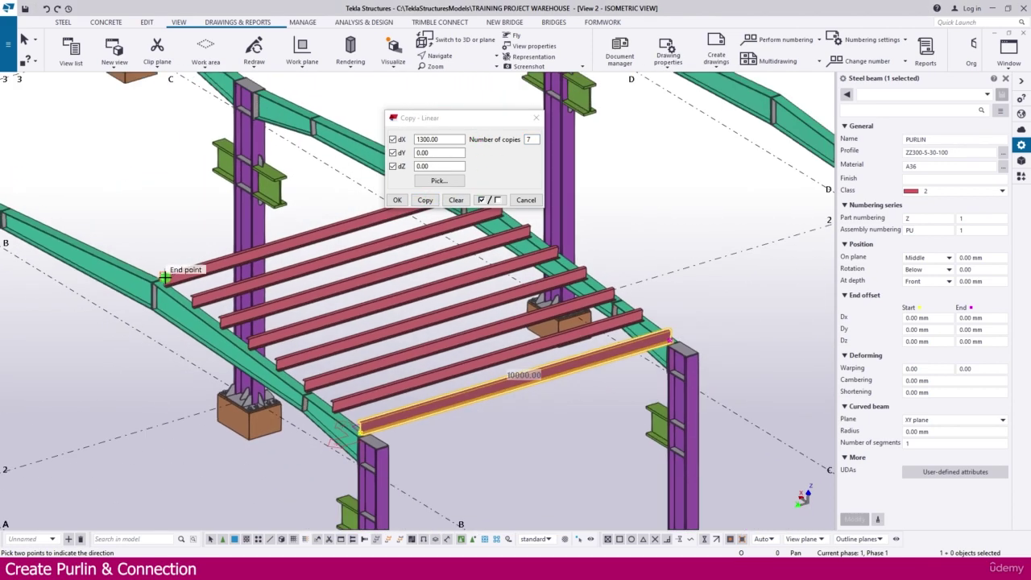
pyautogui.scroll(-1, 421, 421)
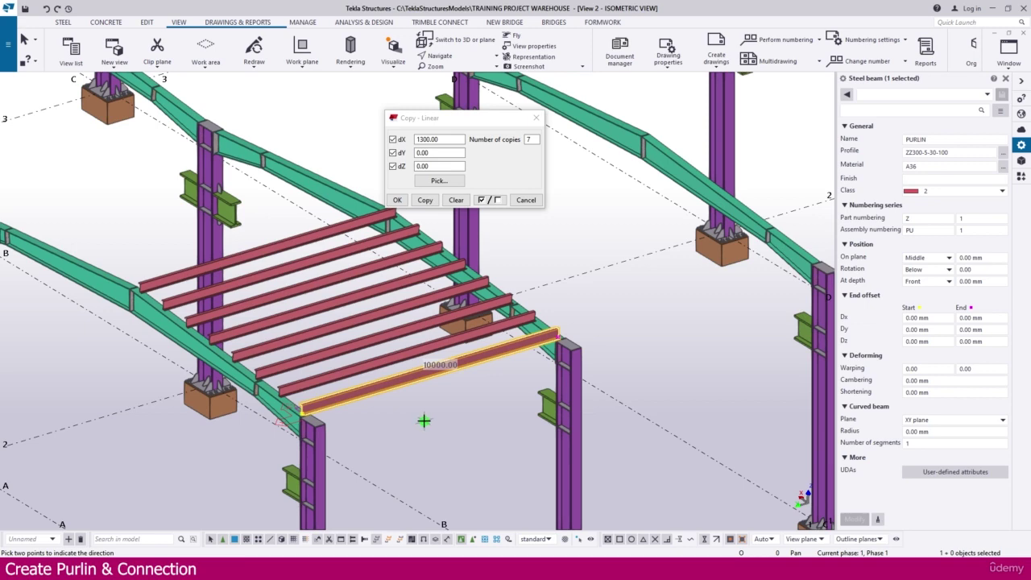
pyautogui.scroll(-2, 424, 420)
pyautogui.click(368, 432)
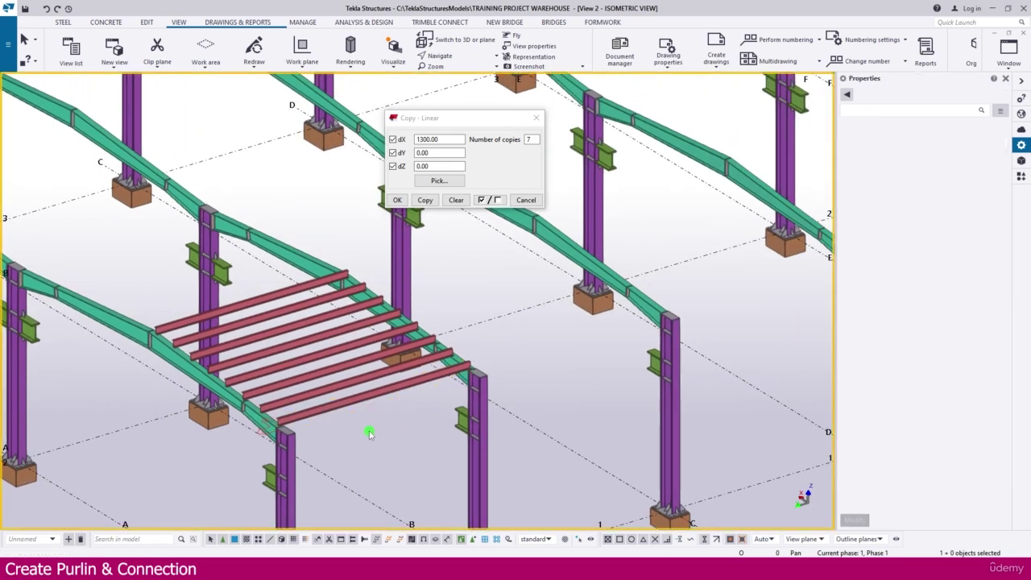
# Copy the eave purlin into the neighbouring bay, using grid point A/1 as origin and B/1 as destination, and deselect it
pyautogui.scroll(2, 364, 427)
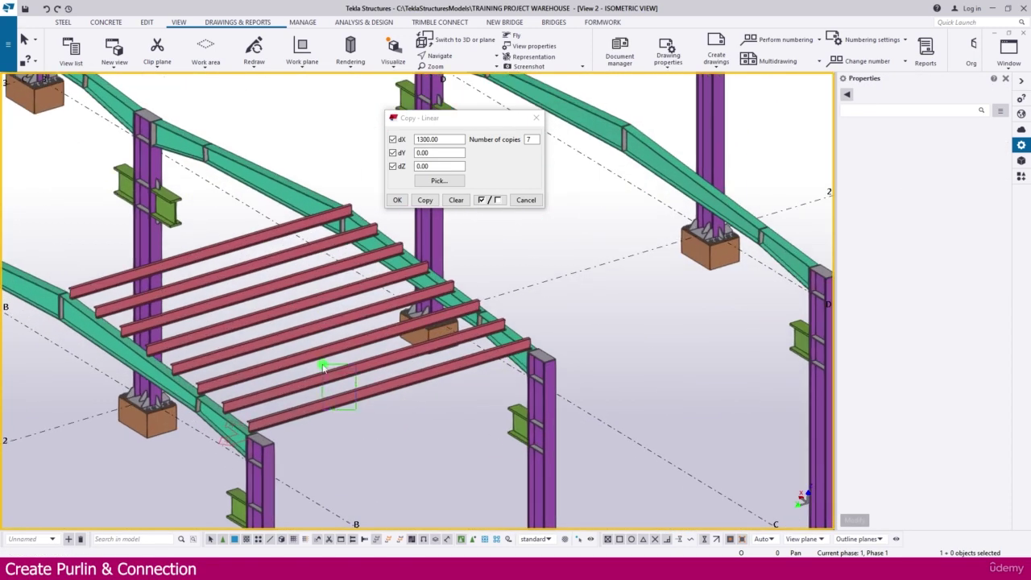
pyautogui.click(326, 409)
pyautogui.scroll(-4, 327, 398)
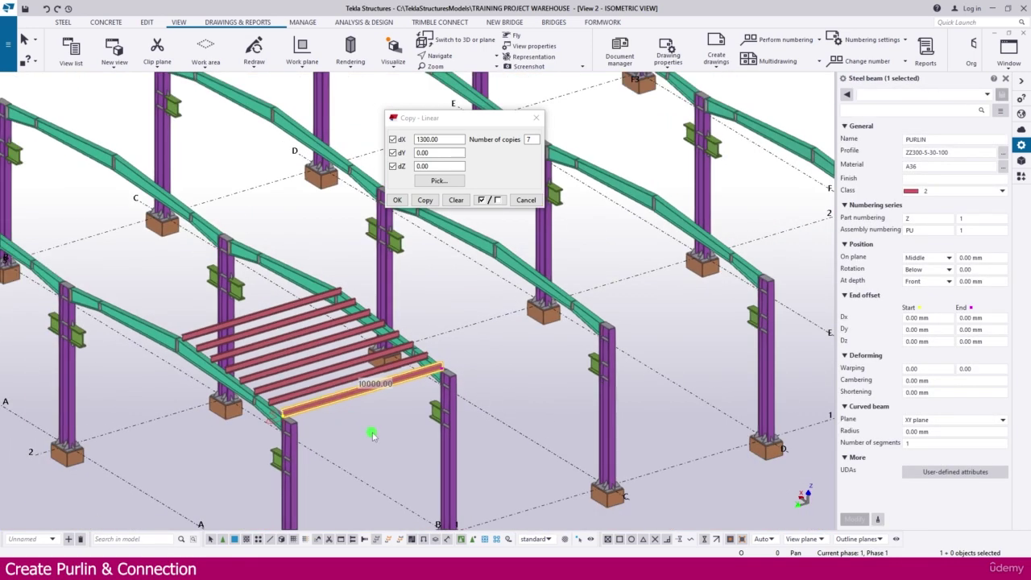
pyautogui.scroll(-3, 333, 398)
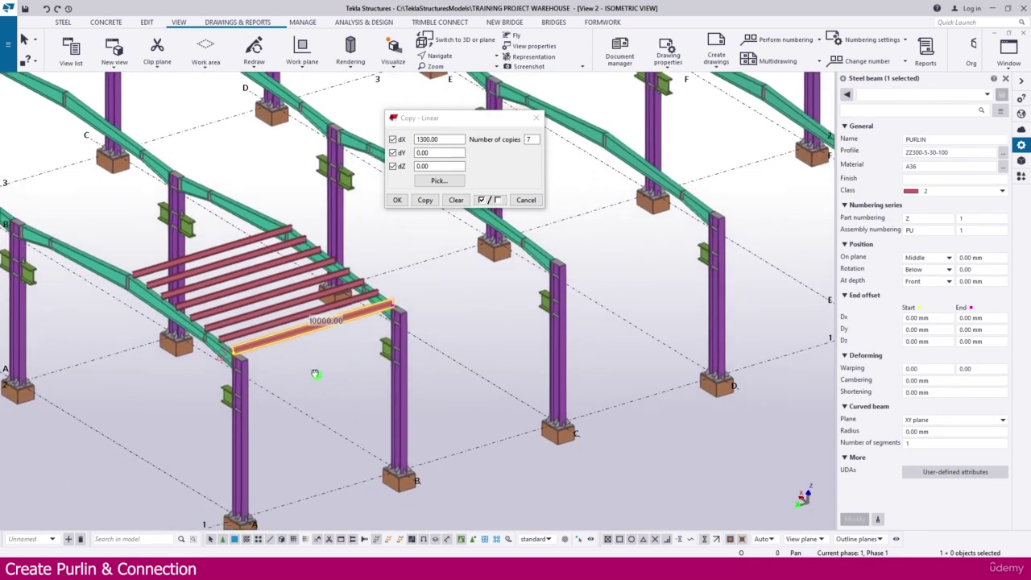
pyautogui.rightClick(309, 372)
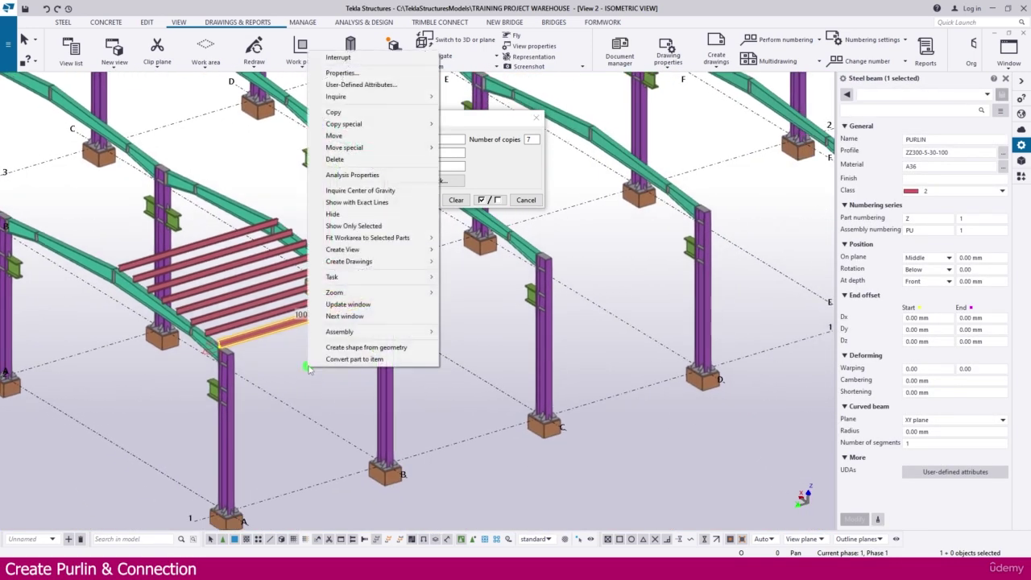
pyautogui.click(333, 112)
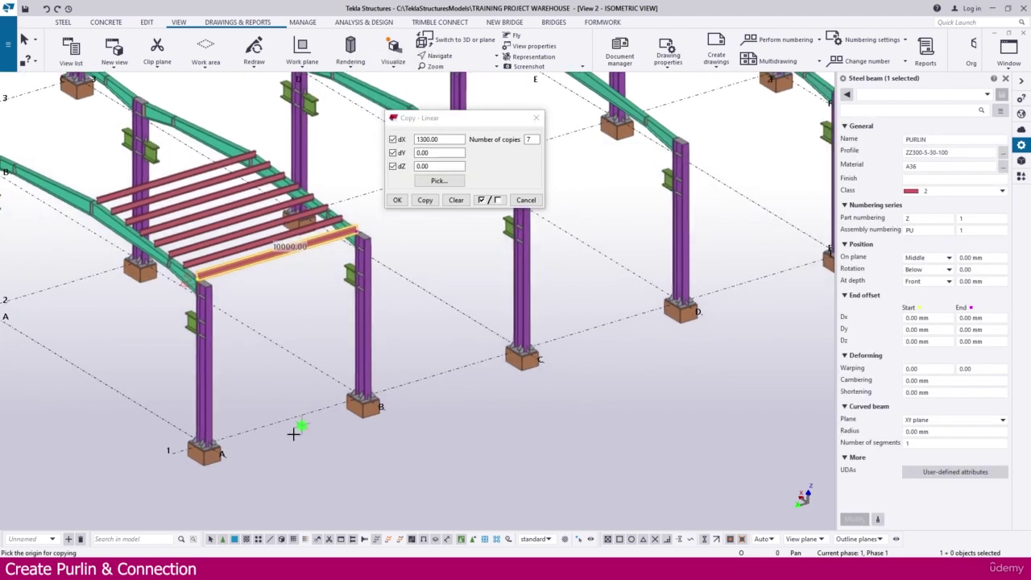
pyautogui.scroll(5, 214, 463)
pyautogui.scroll(-2, 208, 439)
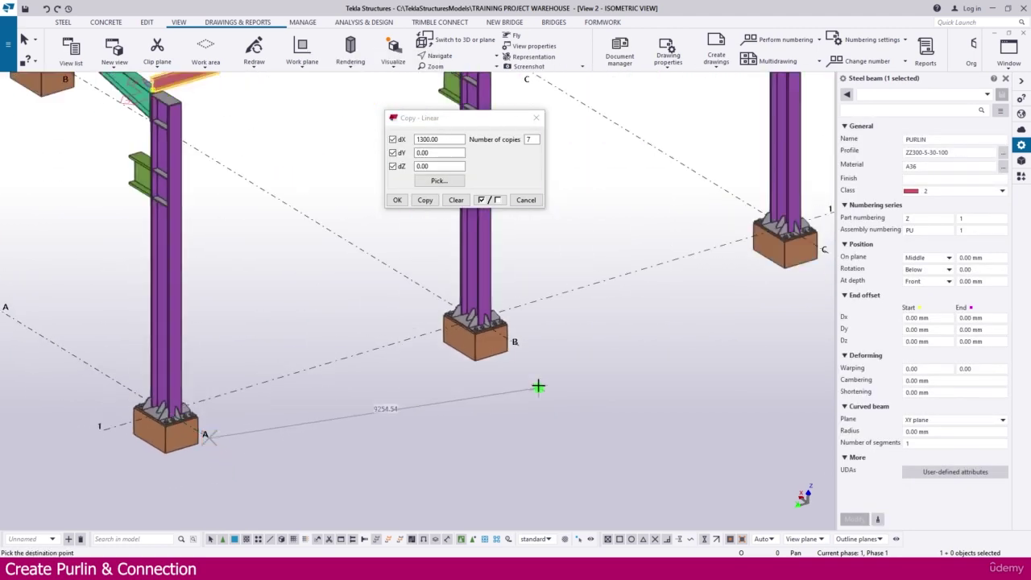
pyautogui.click(517, 344)
pyautogui.scroll(-3, 502, 417)
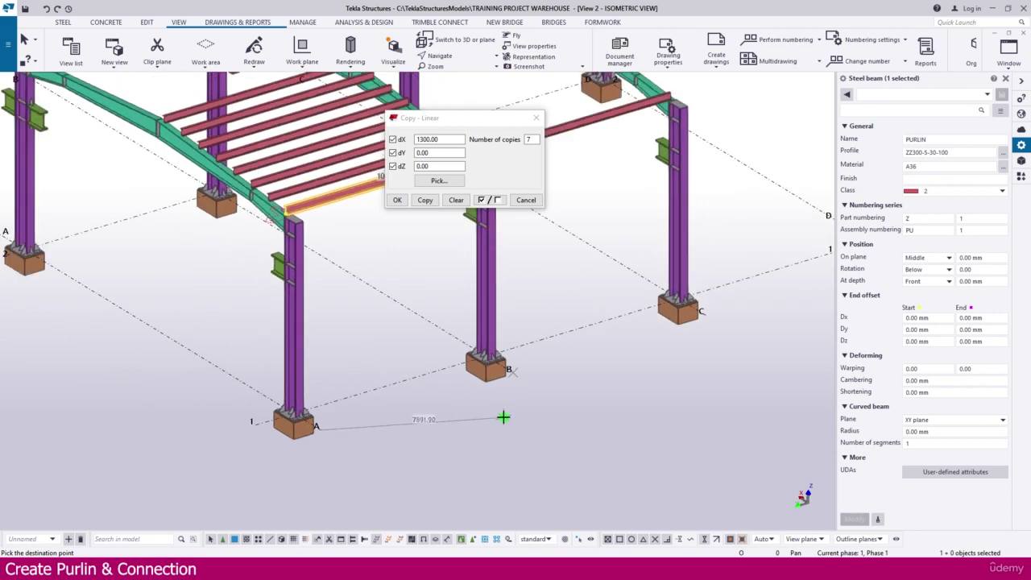
pyautogui.scroll(5, 527, 364)
pyautogui.click(498, 329)
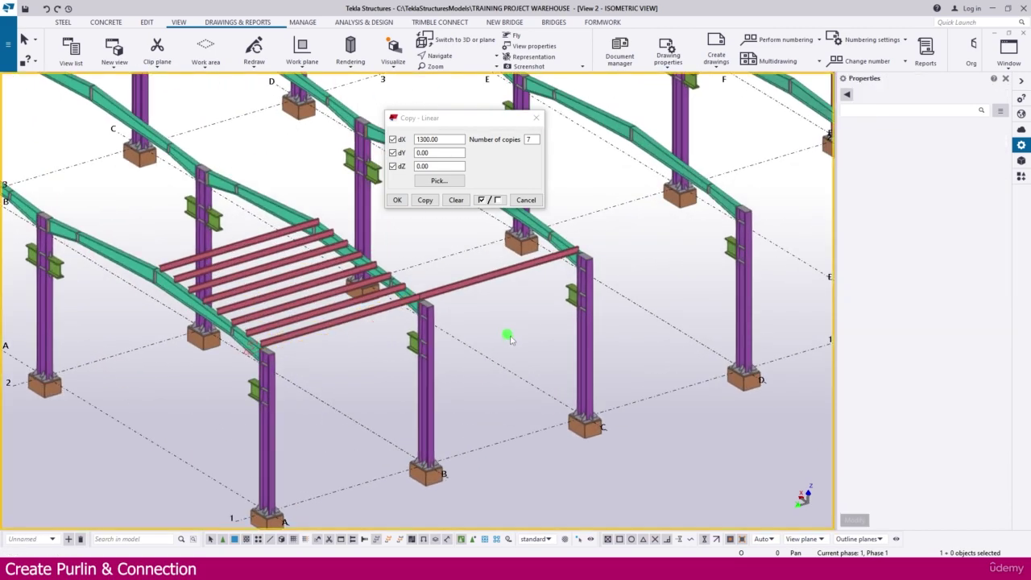
# Set the start end offset Dx of the eave purlin in bay A–B to -500 mm
pyautogui.scroll(2, 357, 414)
pyautogui.click(363, 408)
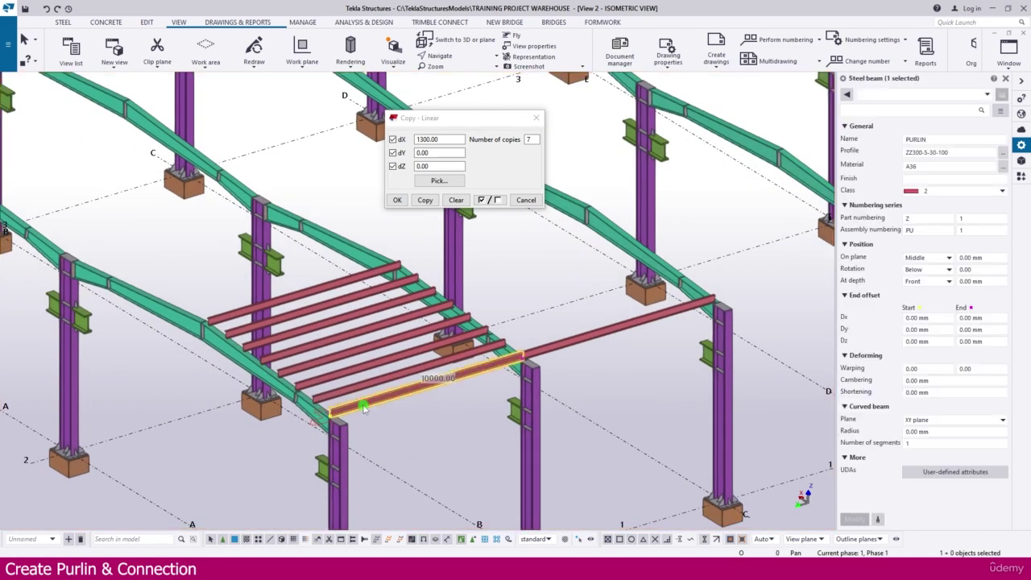
pyautogui.scroll(2, 356, 408)
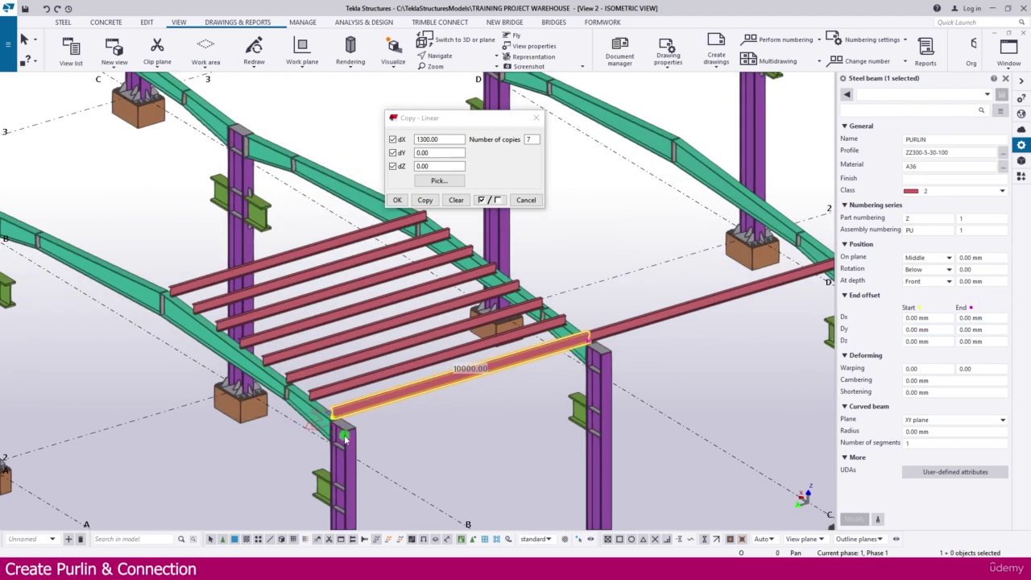
pyautogui.scroll(3, 323, 410)
pyautogui.scroll(1, 322, 412)
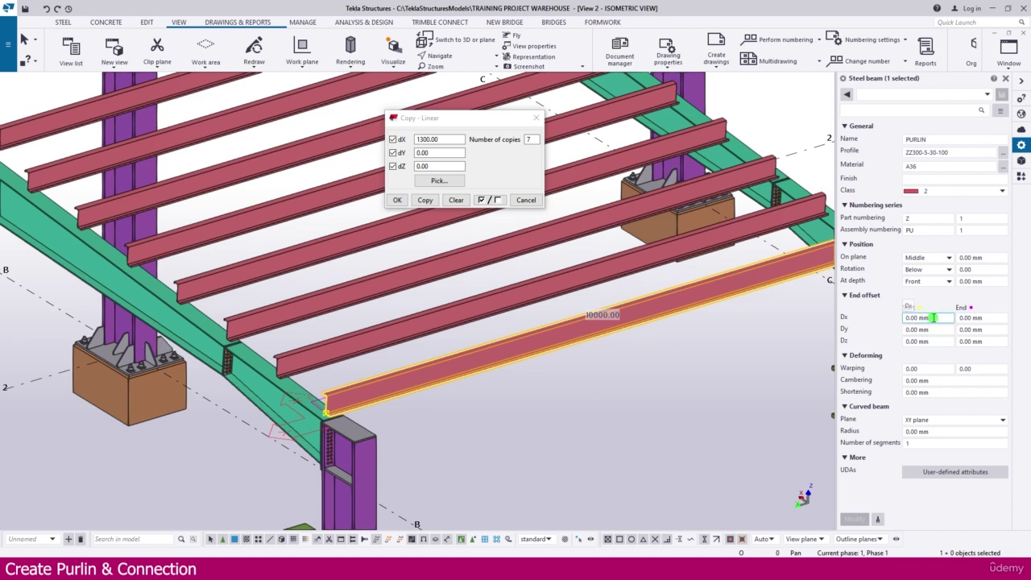
pyautogui.click(932, 319)
pyautogui.write('-')
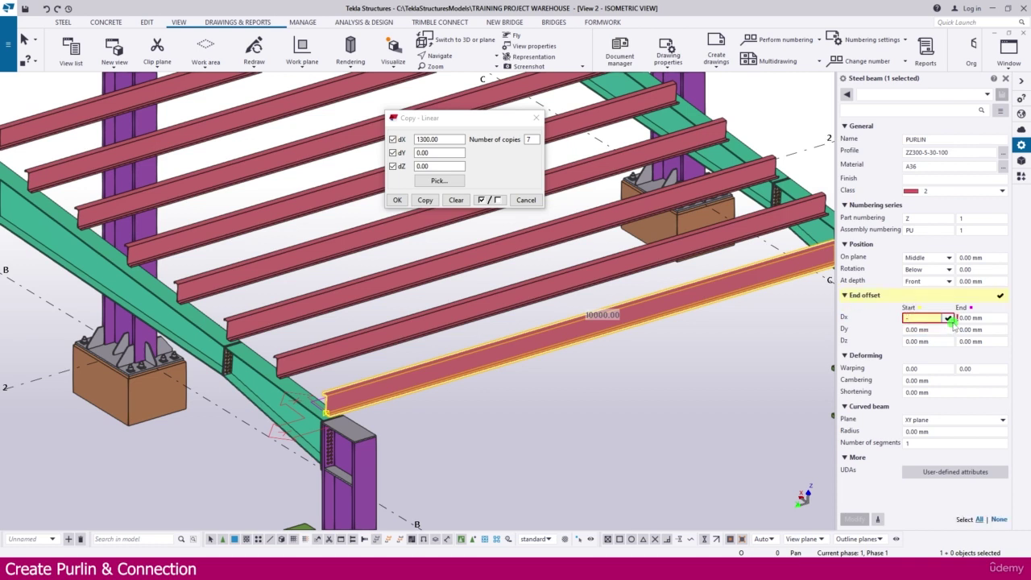
pyautogui.write('50')
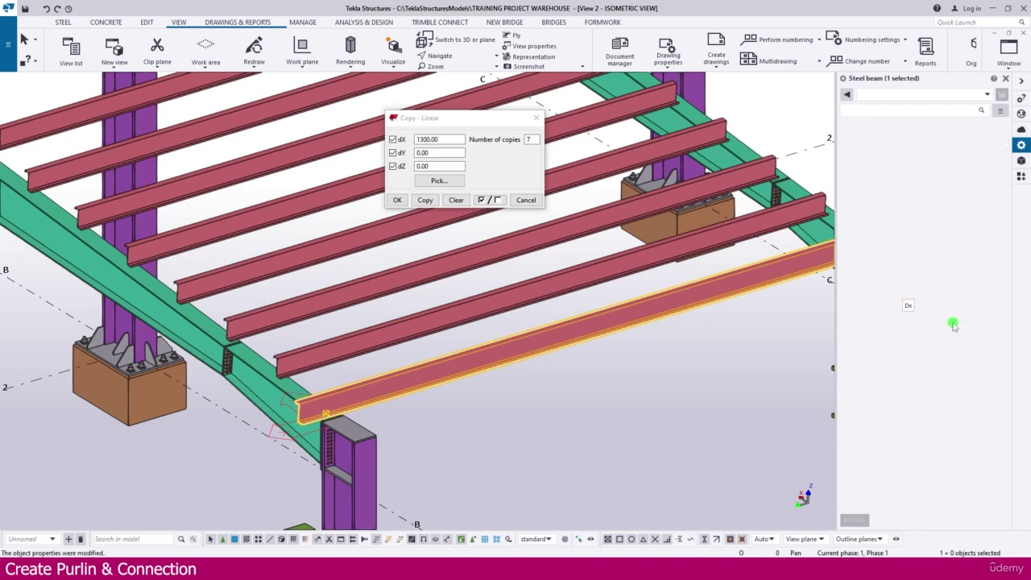
pyautogui.click(948, 318)
# Select all eight purlins in bay A–B and set their start end offset Dx to -500 mm
pyautogui.scroll(-5, 304, 429)
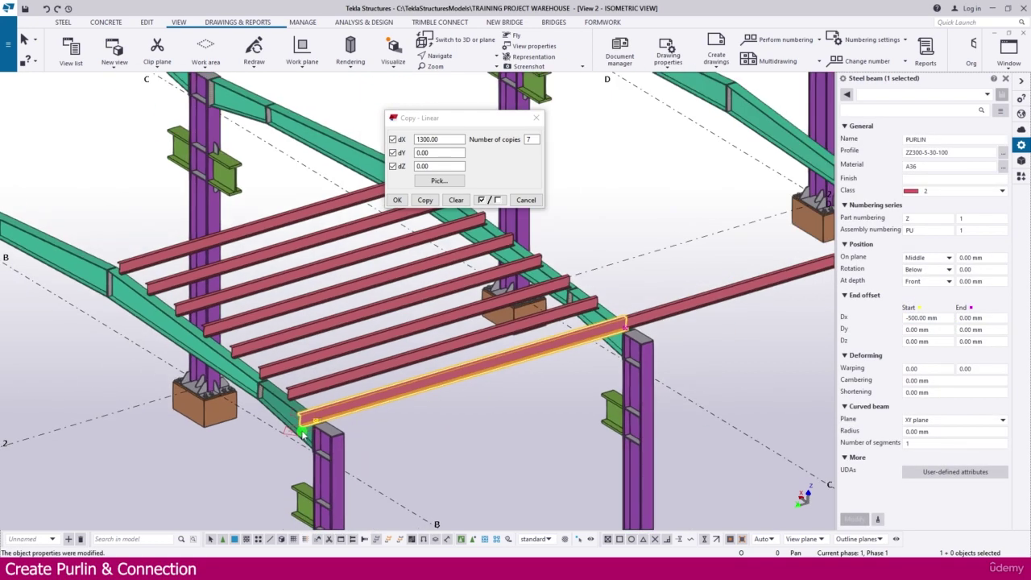
pyautogui.moveTo(344, 394); pyautogui.dragTo(294, 299)
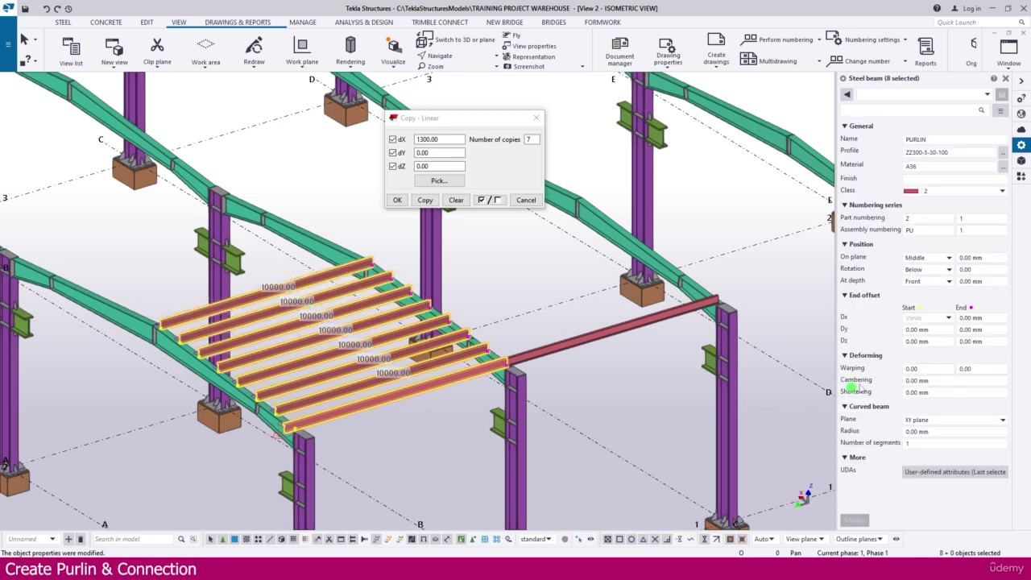
pyautogui.click(926, 318)
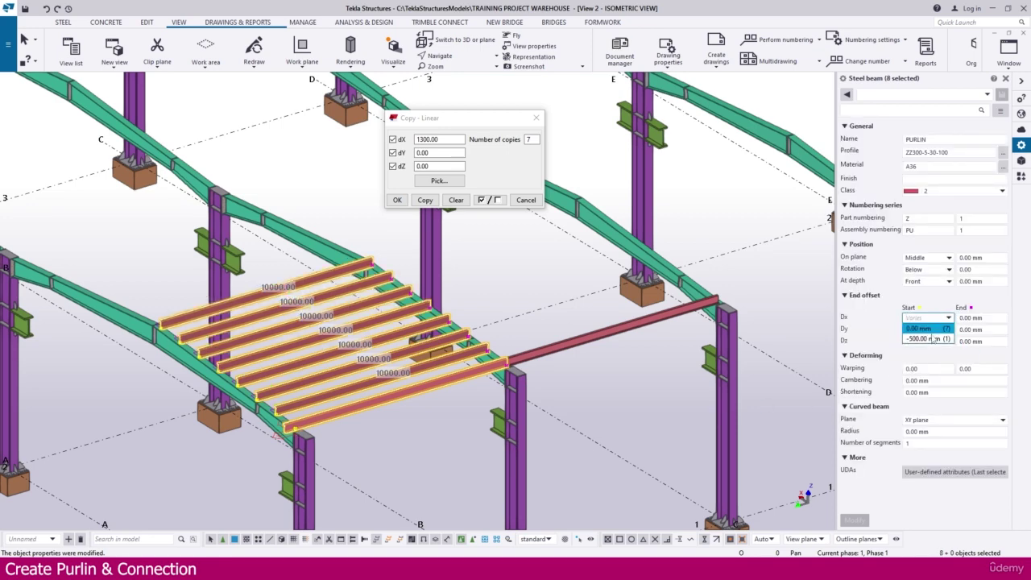
pyautogui.click(931, 339)
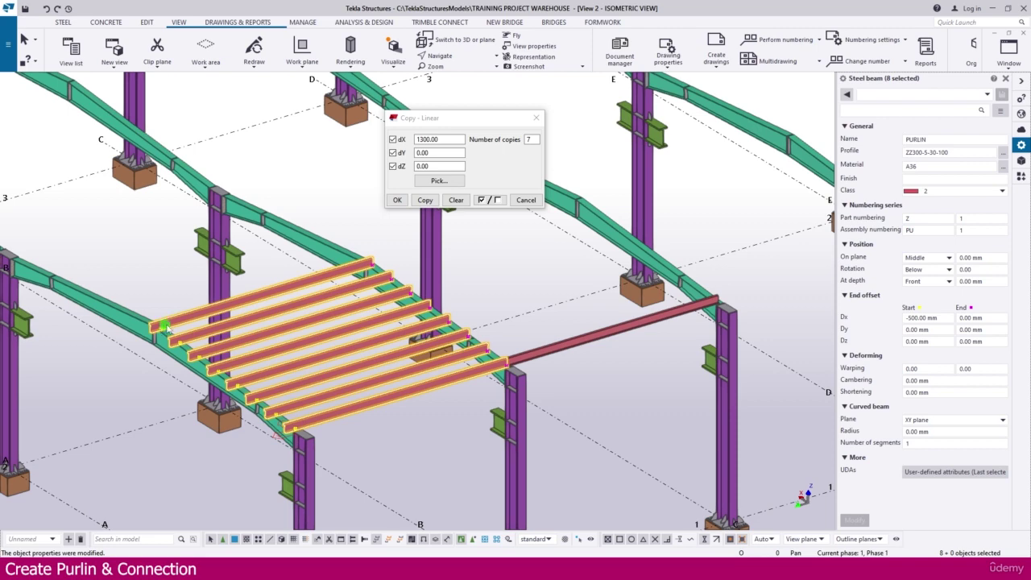
# Linear-copy the eave purlin in bay B–C up the rafter slope with dX 1300 mm and 7 copies, and deselect it
pyautogui.click(600, 392)
pyautogui.click(612, 331)
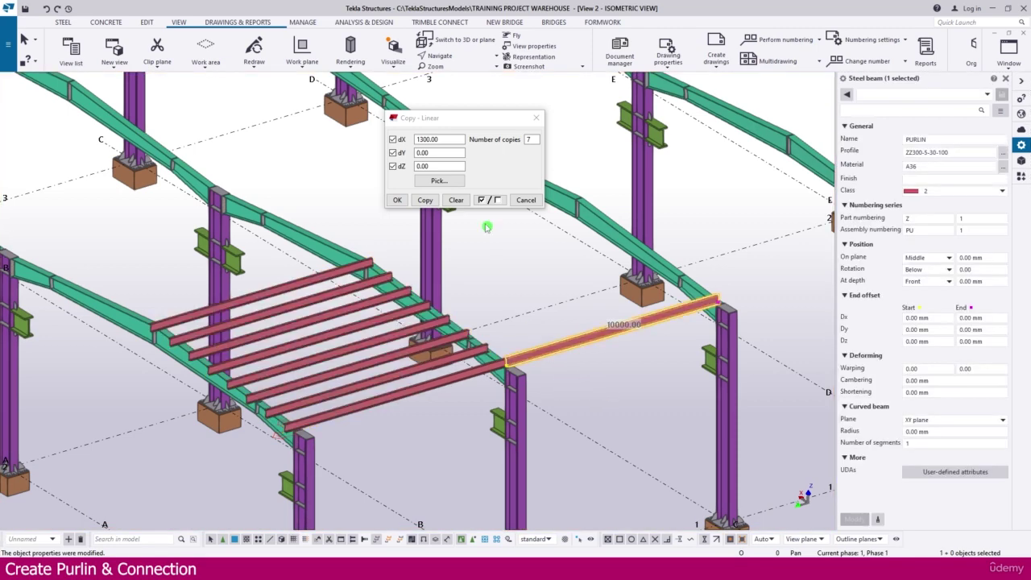
pyautogui.click(425, 200)
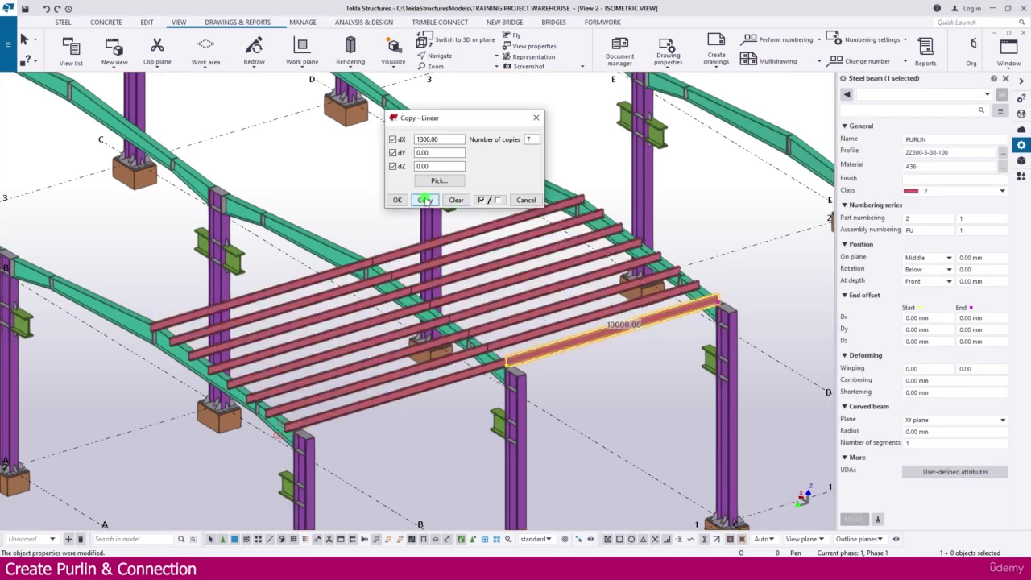
pyautogui.moveTo(666, 350); pyautogui.dragTo(586, 408, button='middle')
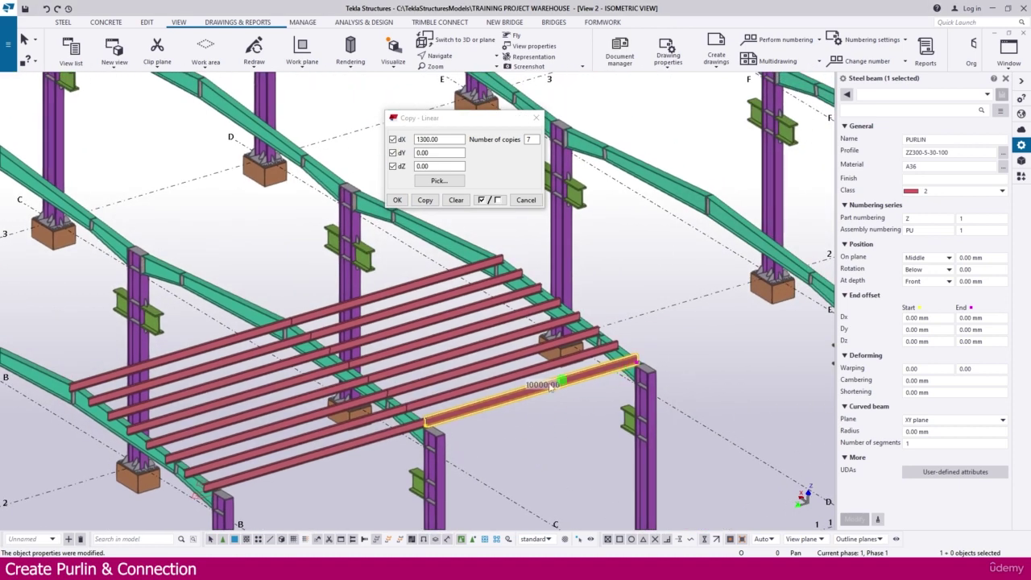
pyautogui.scroll(4, 564, 418)
pyautogui.click(547, 442)
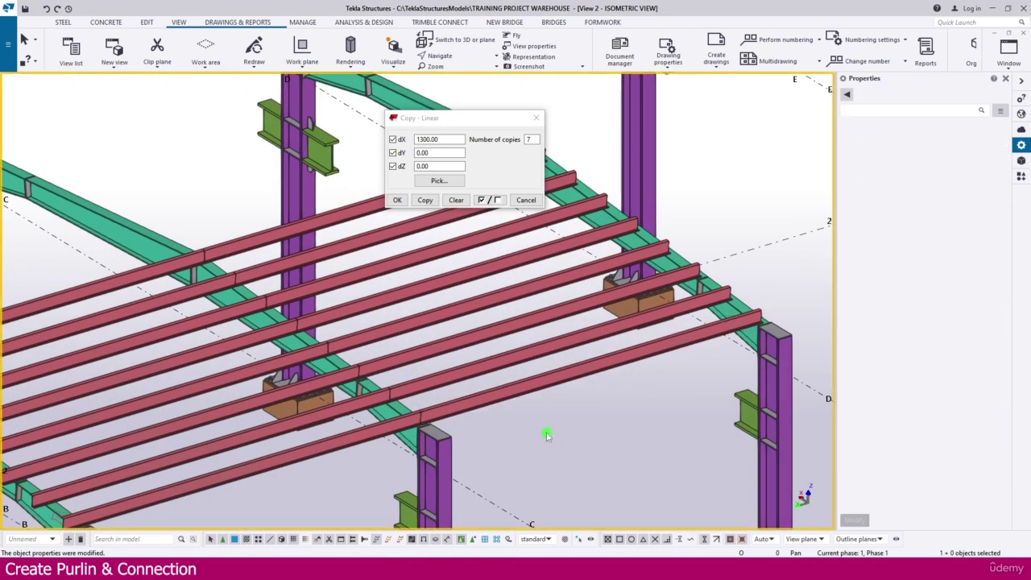
# Select the eight purlins in bay A–B together in a plane view, and return the model to the 3D view
pyautogui.scroll(-5, 547, 433)
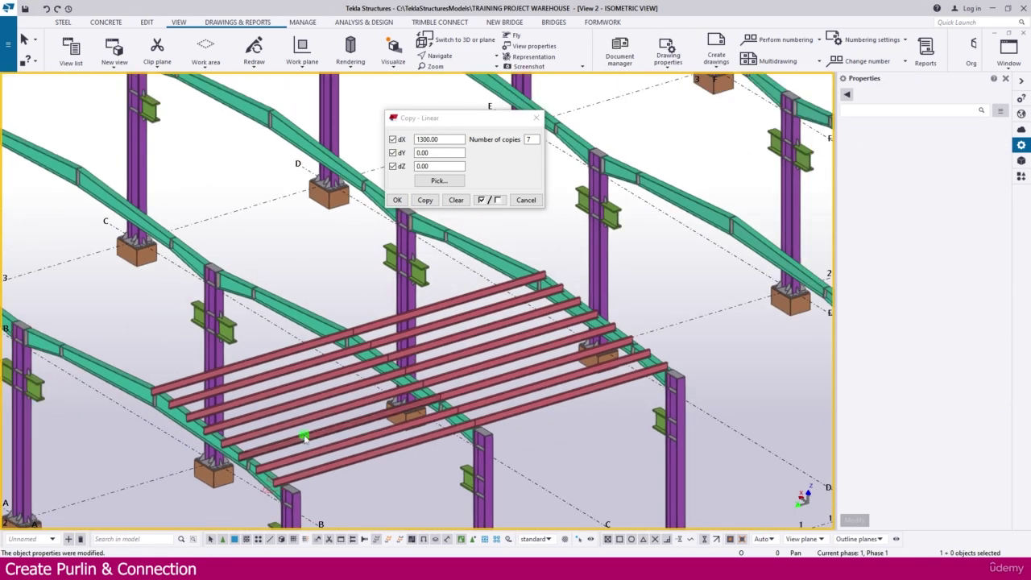
pyautogui.moveTo(304, 432); pyautogui.dragTo(358, 409, button='middle')
pyautogui.scroll(-4, 359, 409)
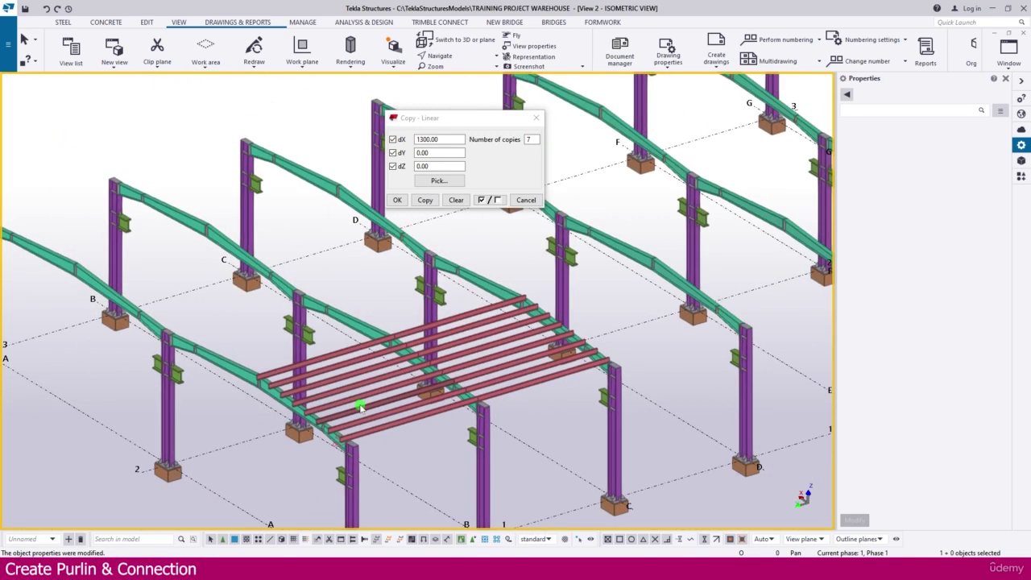
pyautogui.scroll(4, 149, 291)
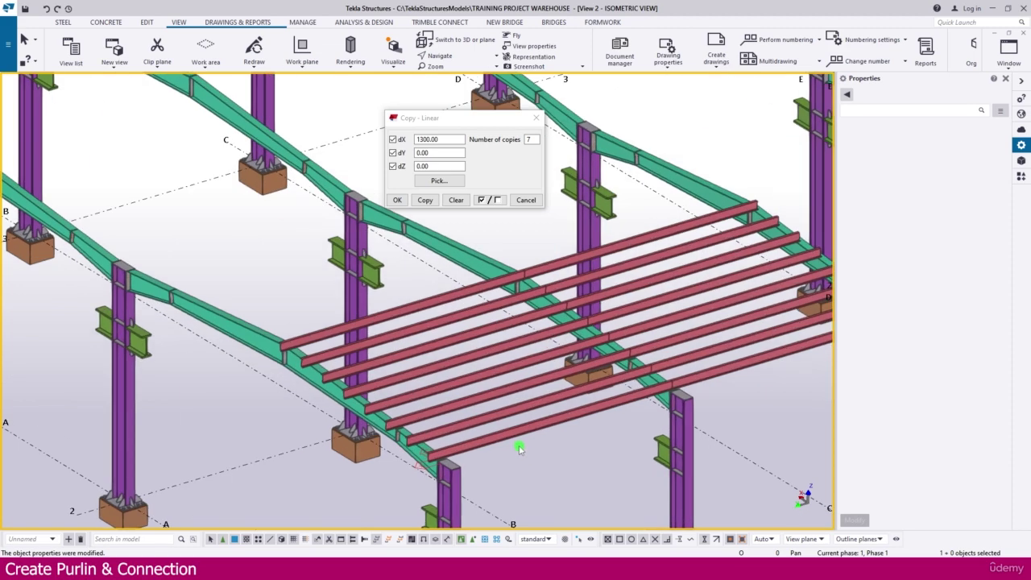
pyautogui.scroll(3, 522, 449)
pyautogui.keyDown('ctrl'); pyautogui.moveTo(288, 370); pyautogui.dragTo(403, 411, button='middle'); pyautogui.keyUp('ctrl')
pyautogui.keyDown('ctrl'); pyautogui.moveTo(290, 193); pyautogui.dragTo(320, 252, button='middle'); pyautogui.keyUp('ctrl')
pyautogui.hotkey('ctrl', 'p')
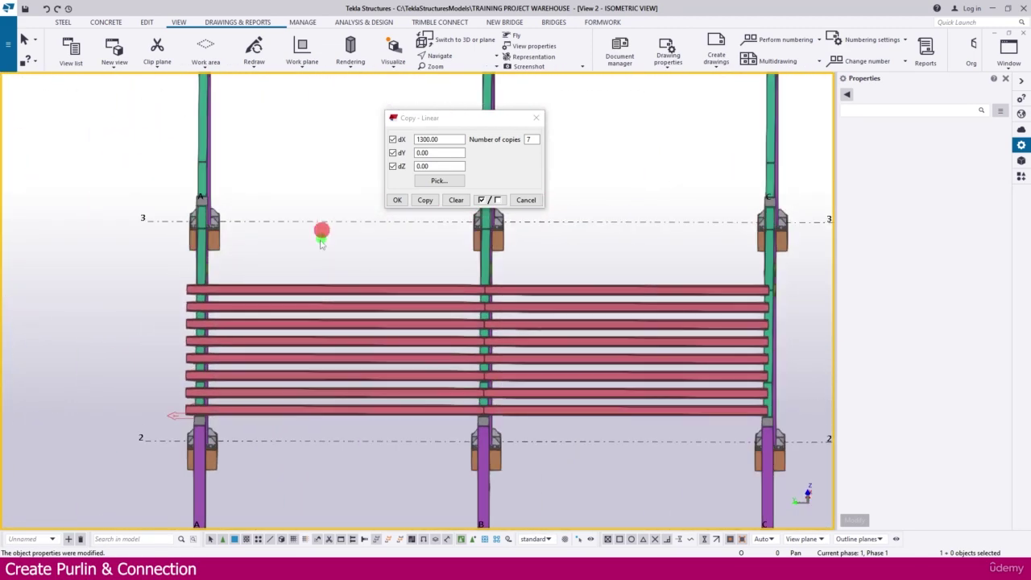
pyautogui.moveTo(322, 231); pyautogui.dragTo(276, 416)
pyautogui.scroll(-2, 315, 360)
pyautogui.scroll(-2, 314, 394)
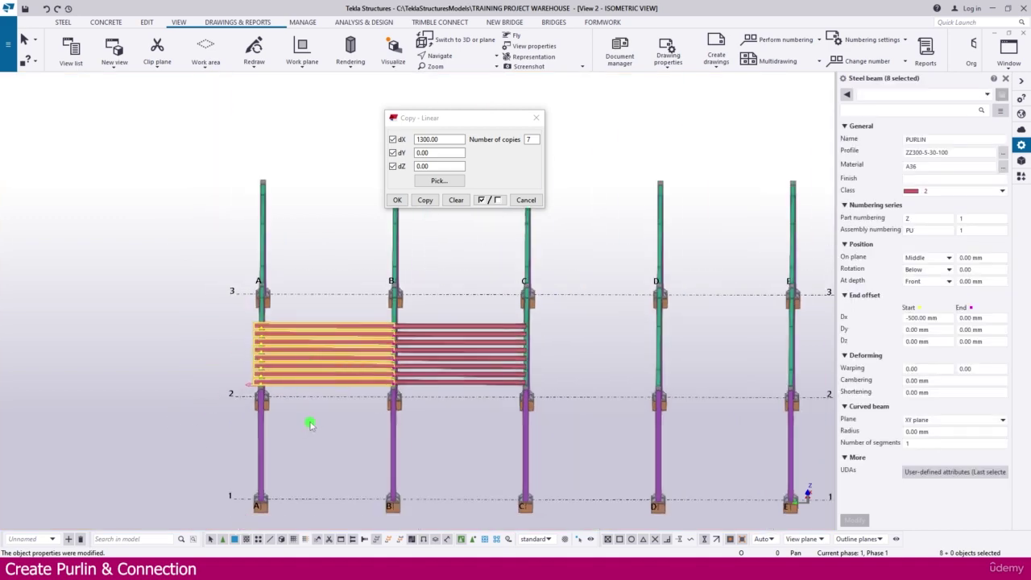
pyautogui.hotkey('ctrl', 'p')
pyautogui.scroll(1, 395, 382)
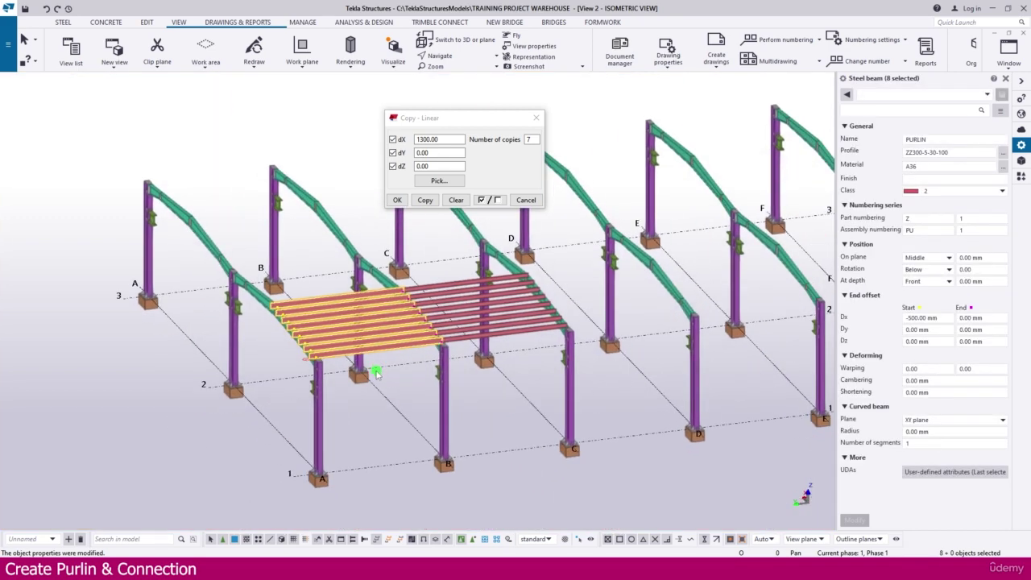
# Switch to the Grid A view and set the work plane parallel to that view plane
pyautogui.hotkey('ctrl', 'Tab')
pyautogui.scroll(-2, 362, 368)
pyautogui.scroll(2, 377, 304)
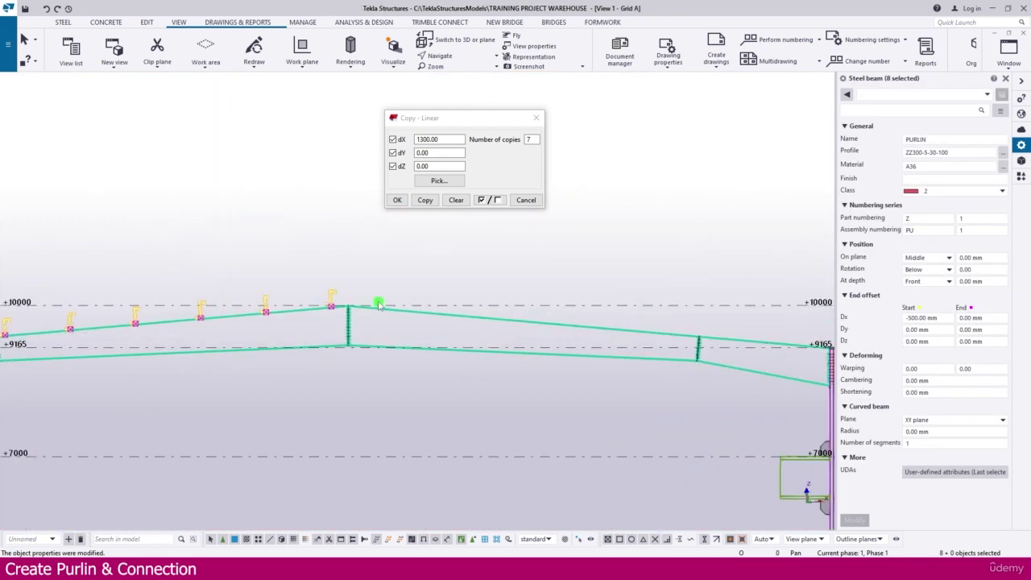
pyautogui.scroll(5, 346, 264)
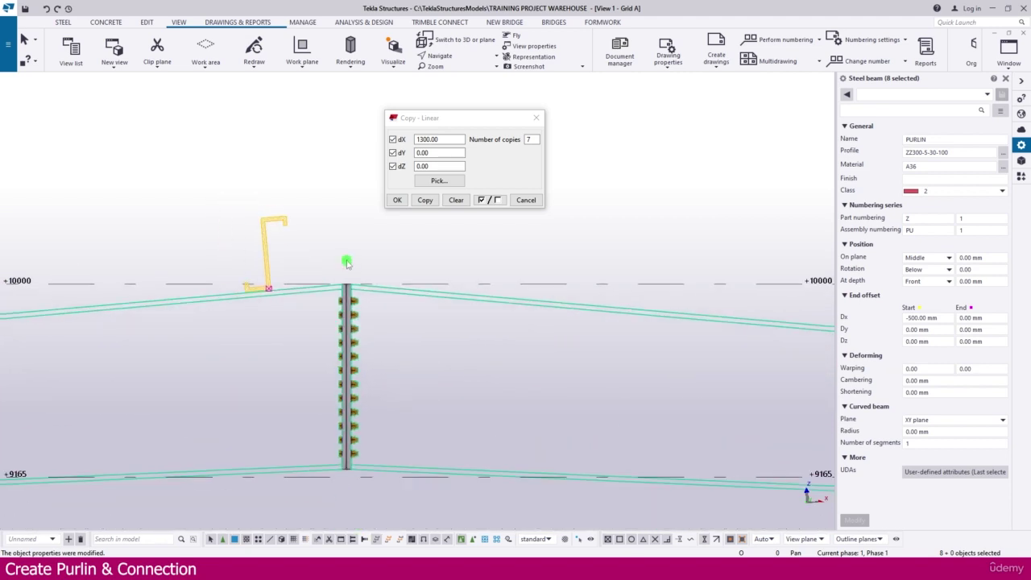
pyautogui.scroll(-5, 346, 263)
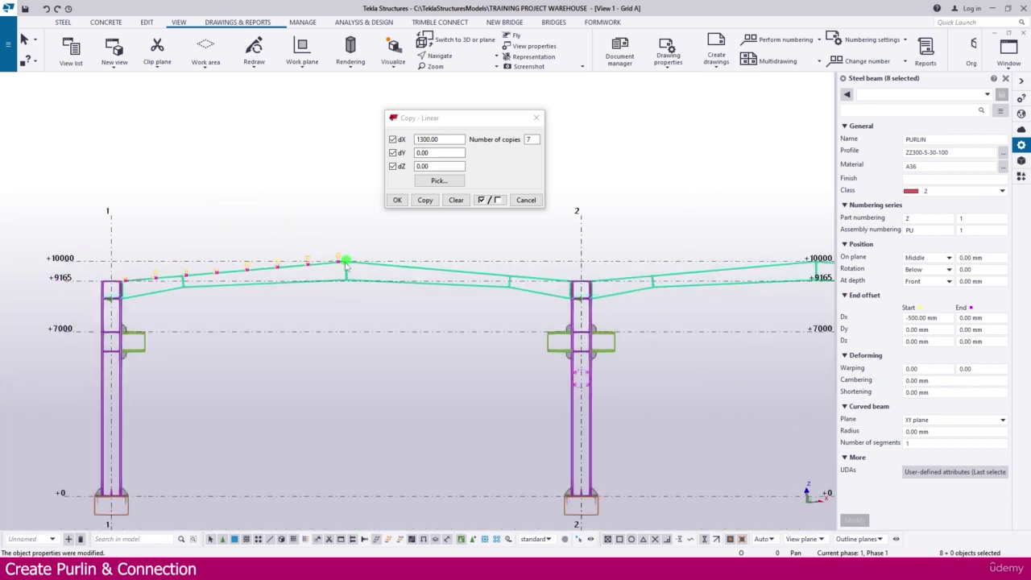
pyautogui.moveTo(348, 308); pyautogui.dragTo(306, 278, button='middle')
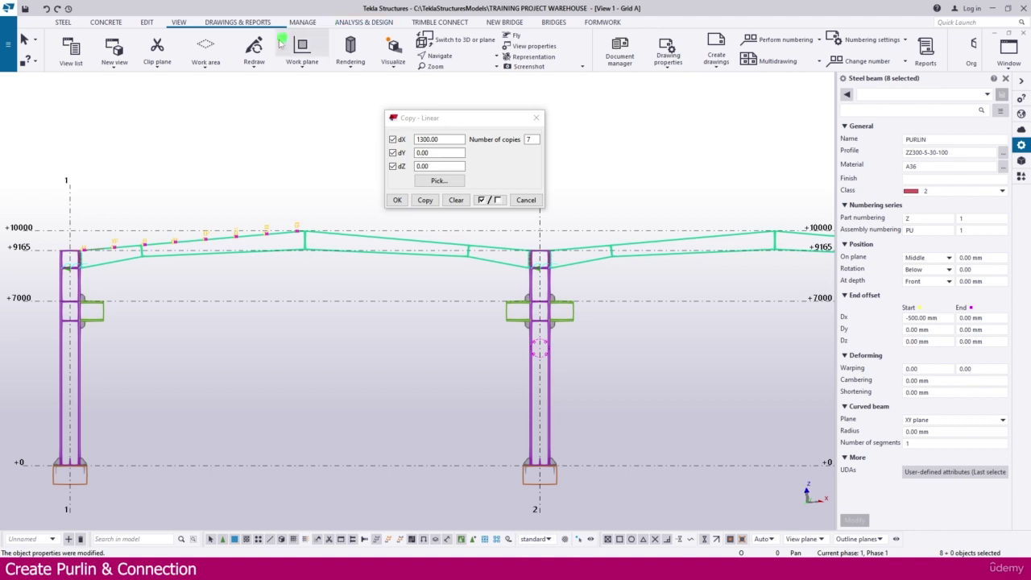
pyautogui.click(313, 72)
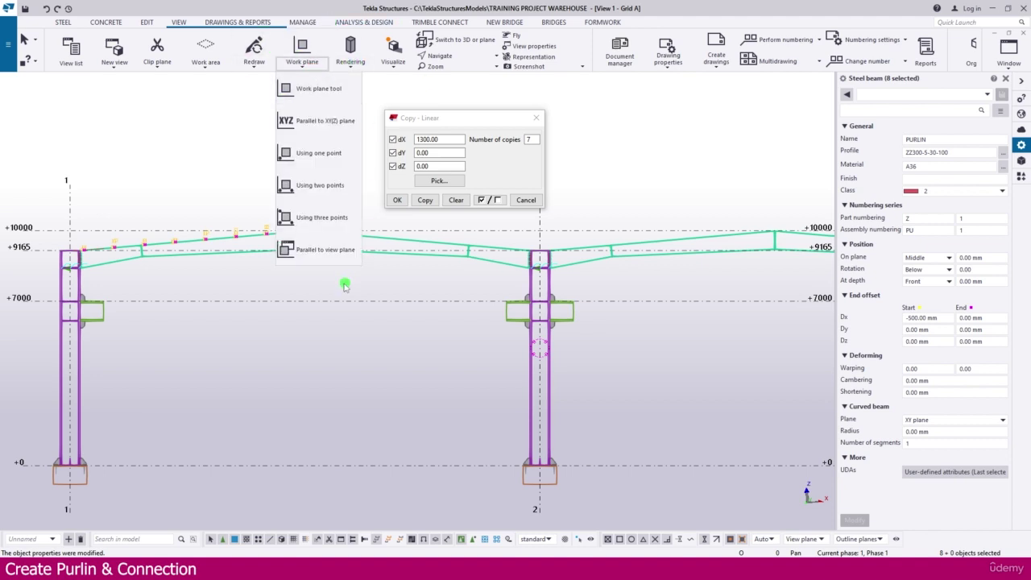
pyautogui.click(338, 250)
pyautogui.click(30, 416)
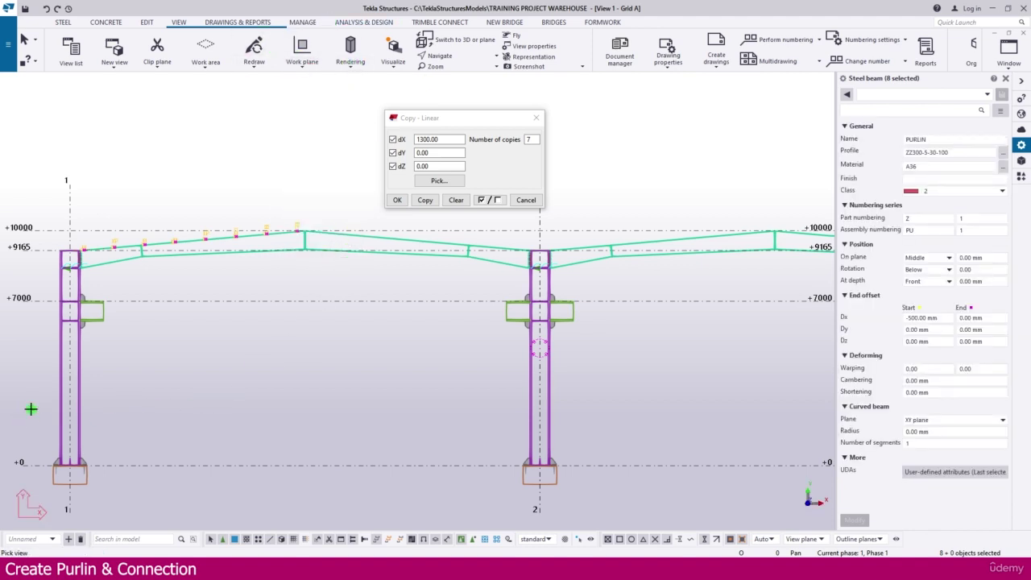
# Mirror-copy the selected purlins about the vertical ridge line between grids 1 and 2 (X0 12000, Y0 9000, angle -90), without expanding the view depth
pyautogui.rightClick(273, 274)
pyautogui.moveTo(322, 306)
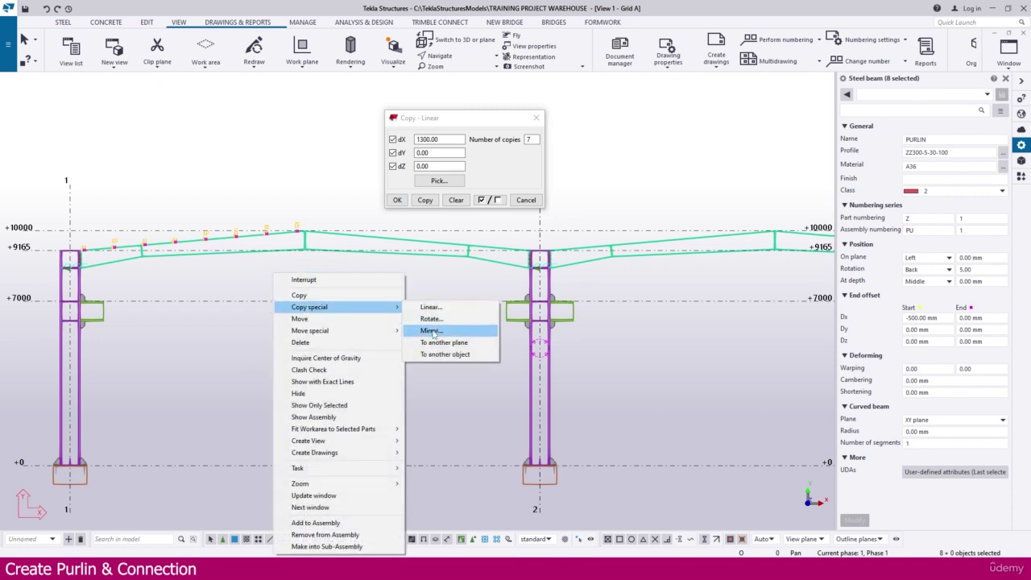
pyautogui.click(433, 331)
pyautogui.scroll(3, 310, 225)
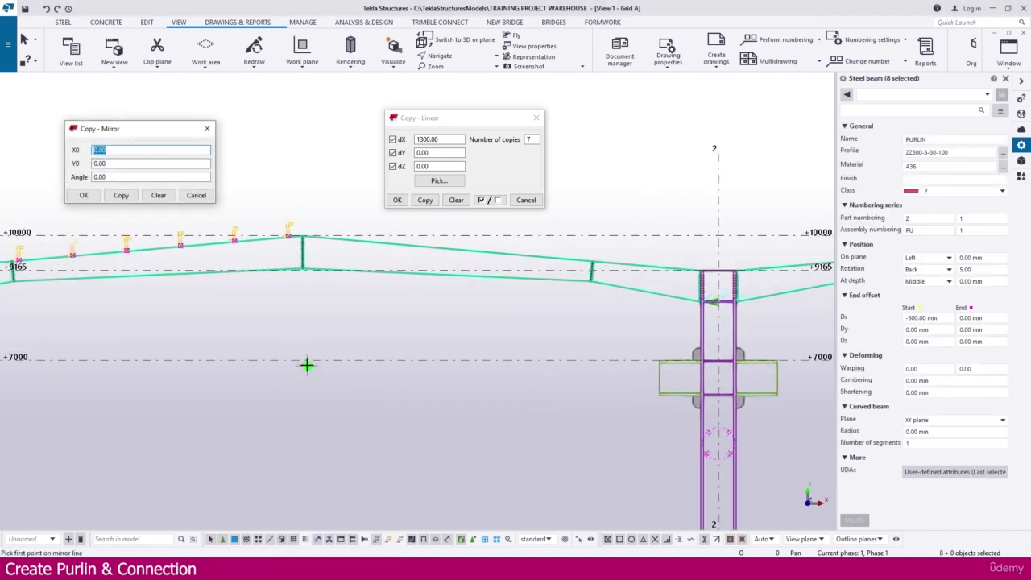
pyautogui.click(302, 360)
pyautogui.scroll(-3, 302, 371)
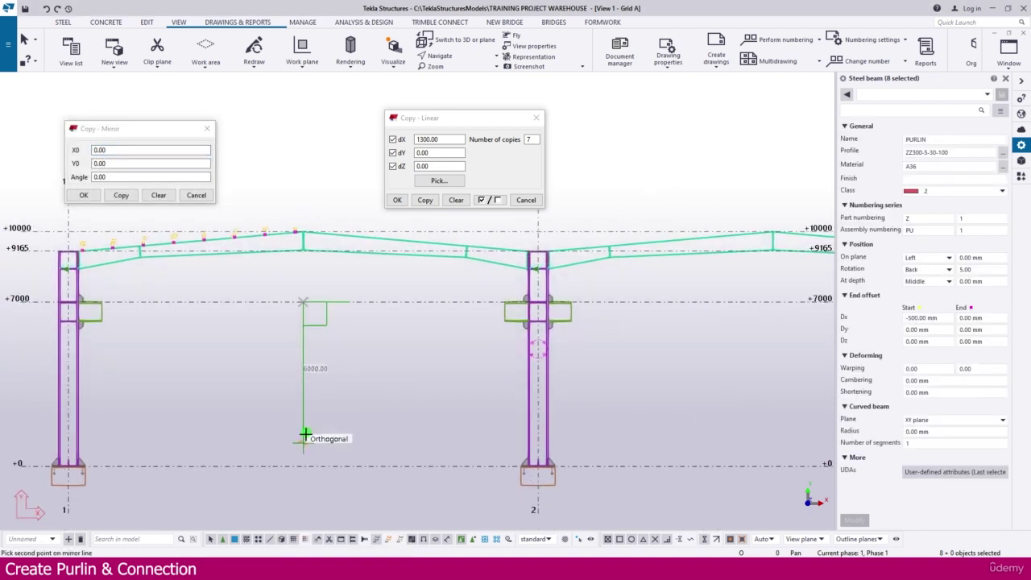
pyautogui.click(302, 467)
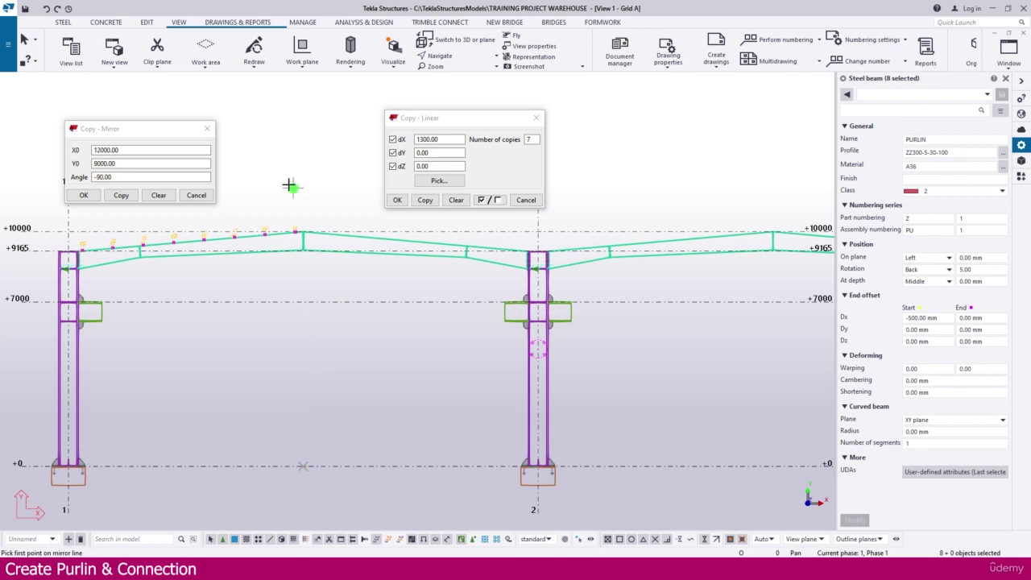
pyautogui.click(121, 196)
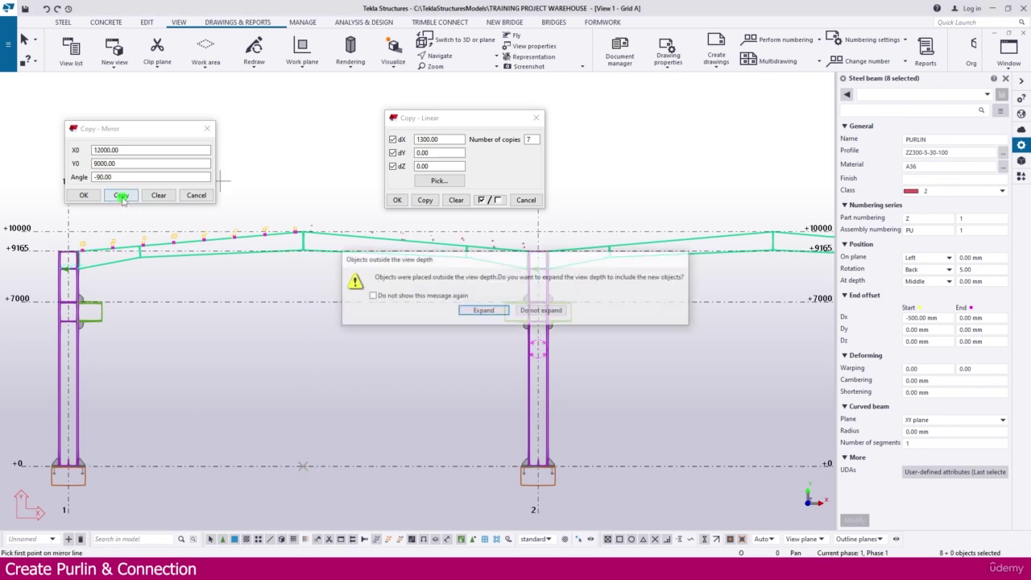
pyautogui.click(542, 311)
pyautogui.scroll(5, 475, 290)
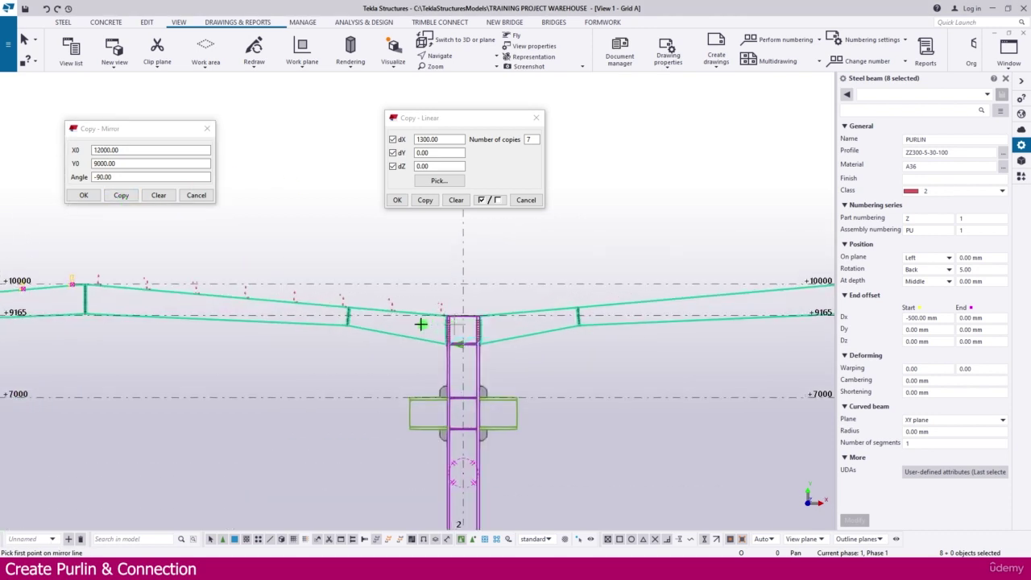
pyautogui.scroll(-5, 567, 310)
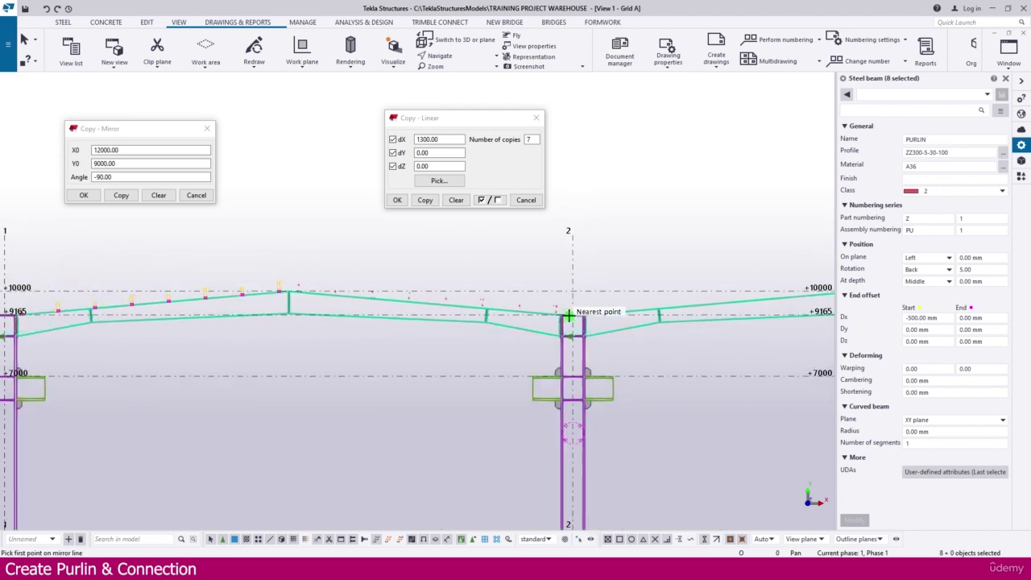
# Add the eight mirrored purlins on the opposite rafter slope to the selection, so both slopes between grids 1 and 2 are selected
pyautogui.scroll(4, 322, 290)
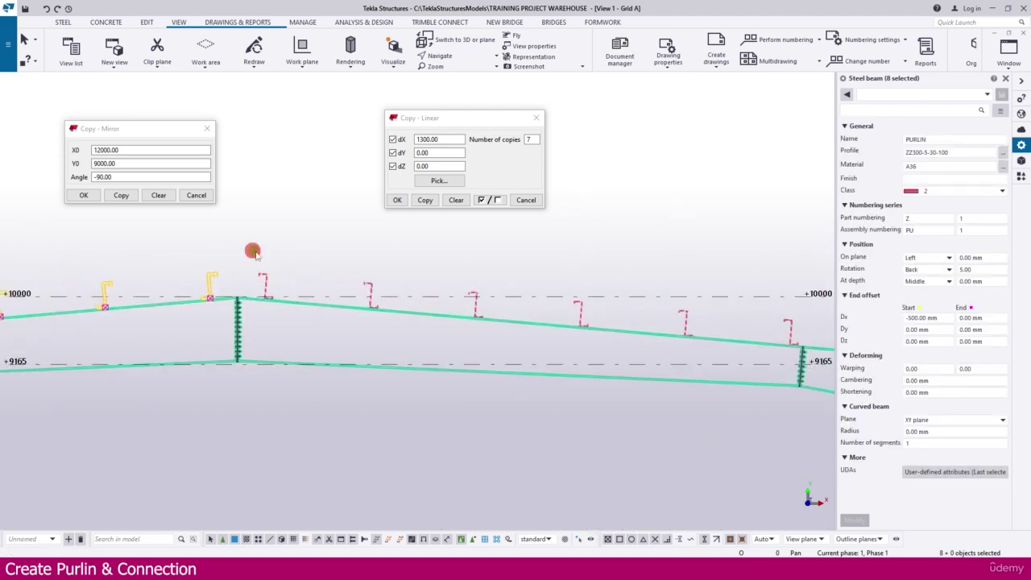
pyautogui.moveTo(252, 252); pyautogui.dragTo(720, 346)
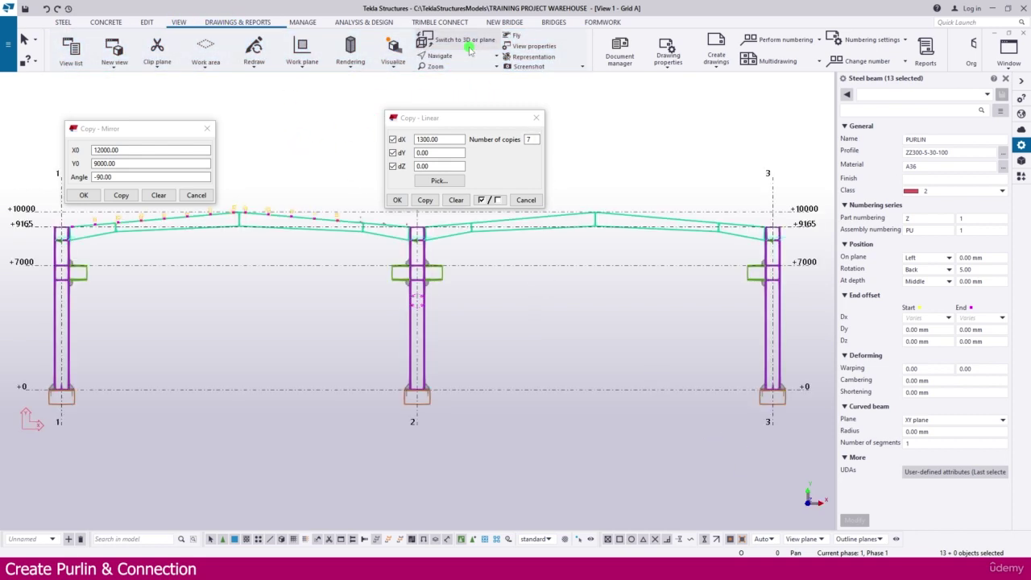
pyautogui.scroll(5, 362, 250)
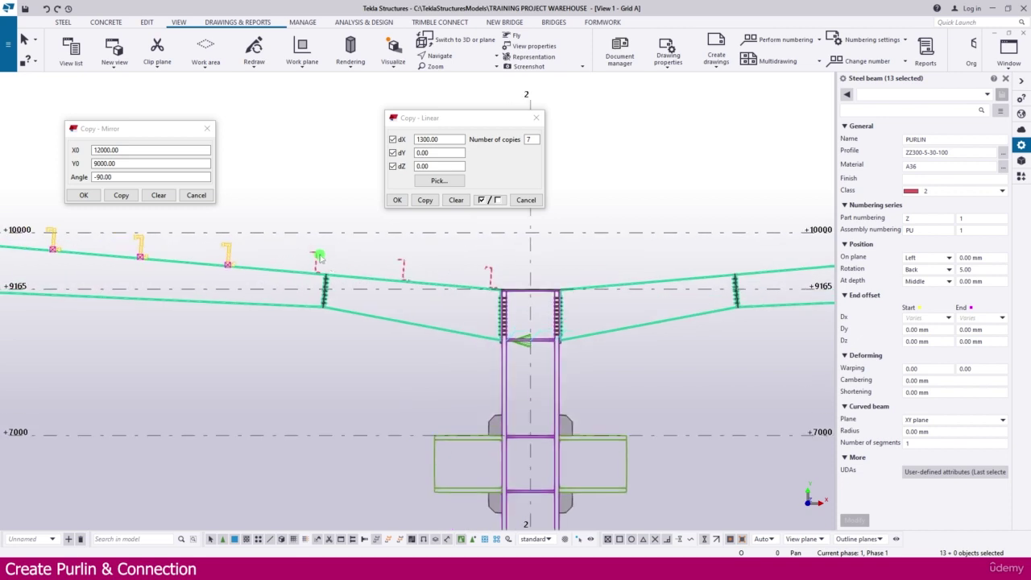
pyautogui.keyDown('shift'); pyautogui.moveTo(287, 202); pyautogui.dragTo(488, 289); pyautogui.keyUp('shift')
pyautogui.scroll(-5, 488, 288)
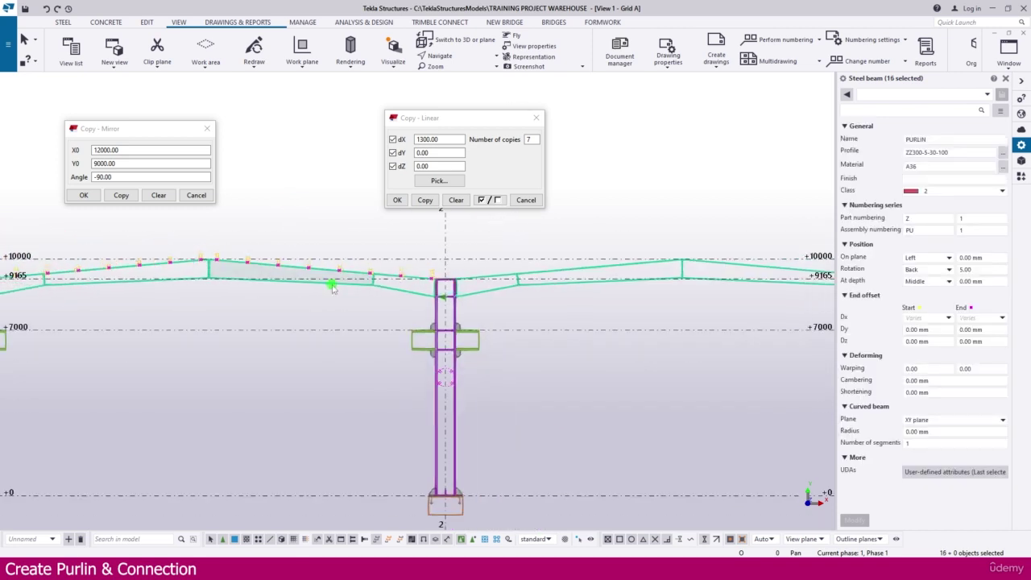
pyautogui.scroll(5, 249, 311)
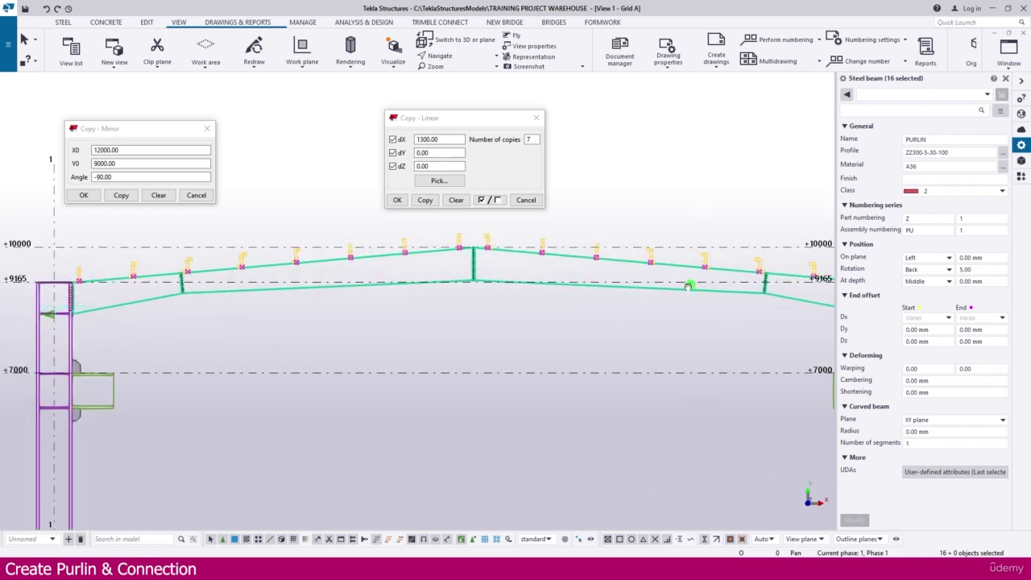
pyautogui.scroll(4, 539, 281)
# Close the linear copy settings and mirror-copy the sixteen purlins about grid line 2 (X0 22000, Y0 12000, angle 90), without expanding the view depth
pyautogui.rightClick(519, 249)
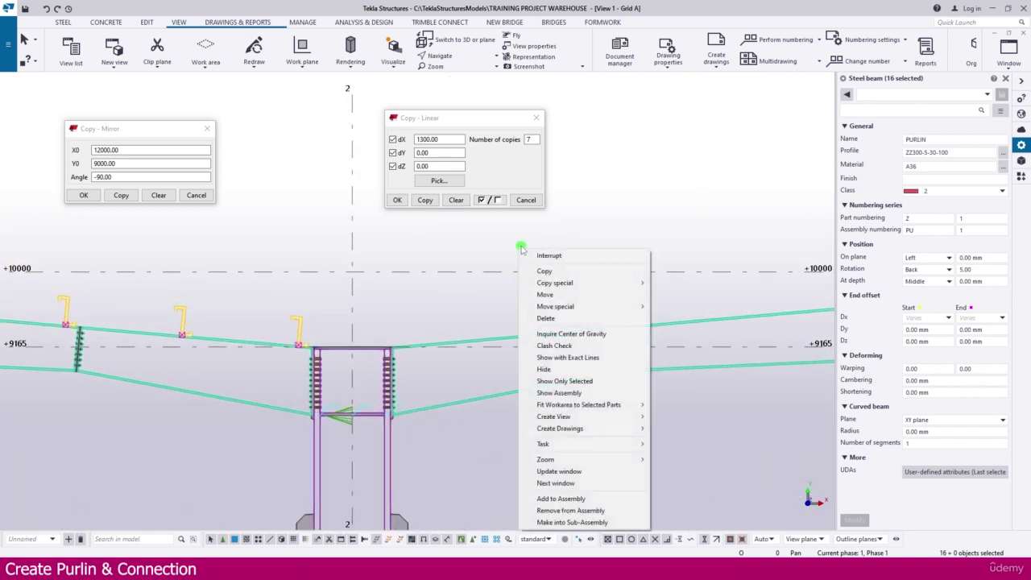
pyautogui.click(525, 200)
pyautogui.rightClick(445, 228)
pyautogui.moveTo(490, 264)
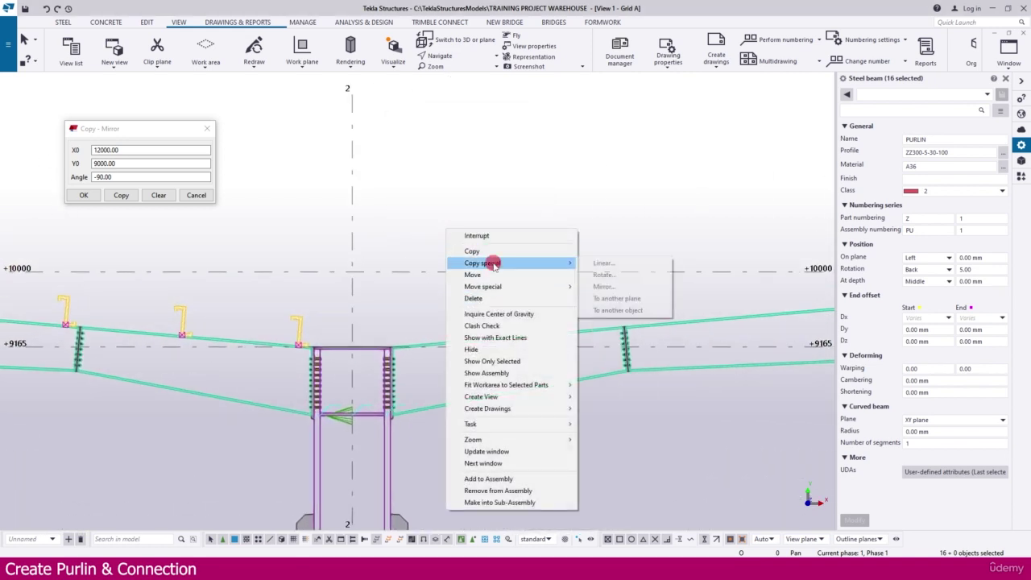
pyautogui.click(604, 286)
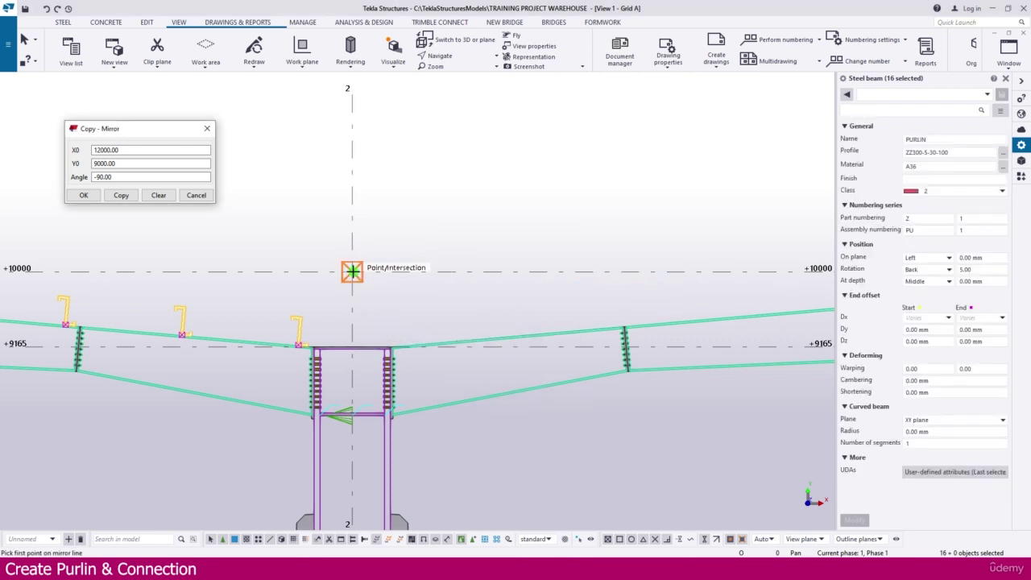
pyautogui.click(352, 272)
pyautogui.click(352, 182)
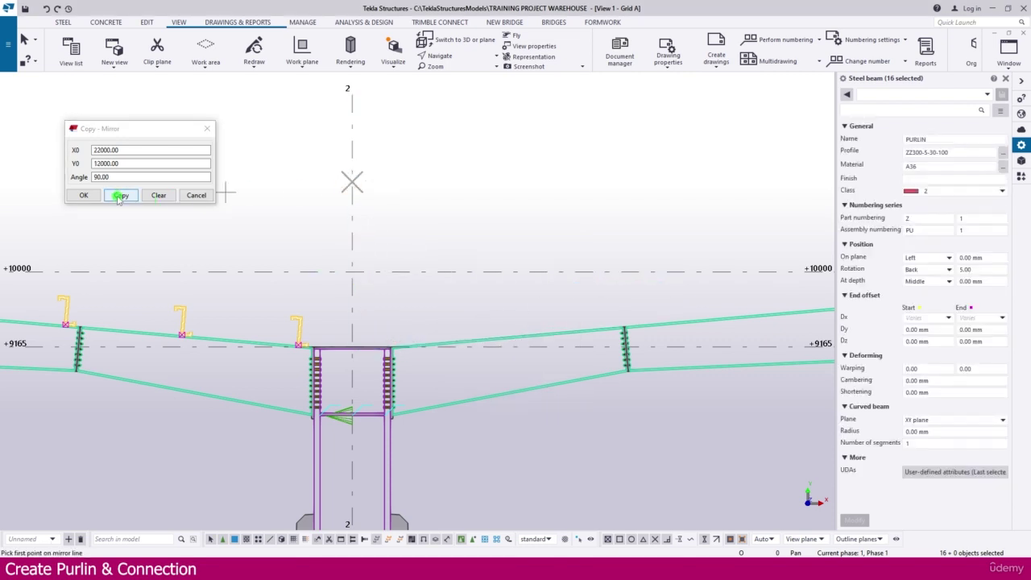
pyautogui.click(121, 196)
pyautogui.click(544, 310)
pyautogui.scroll(-5, 299, 292)
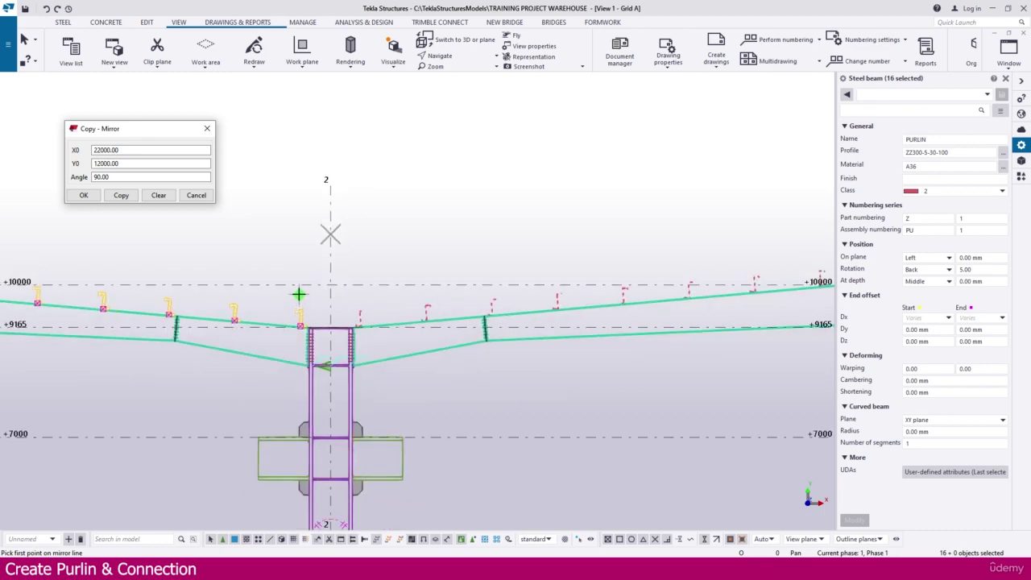
pyautogui.scroll(8, 625, 286)
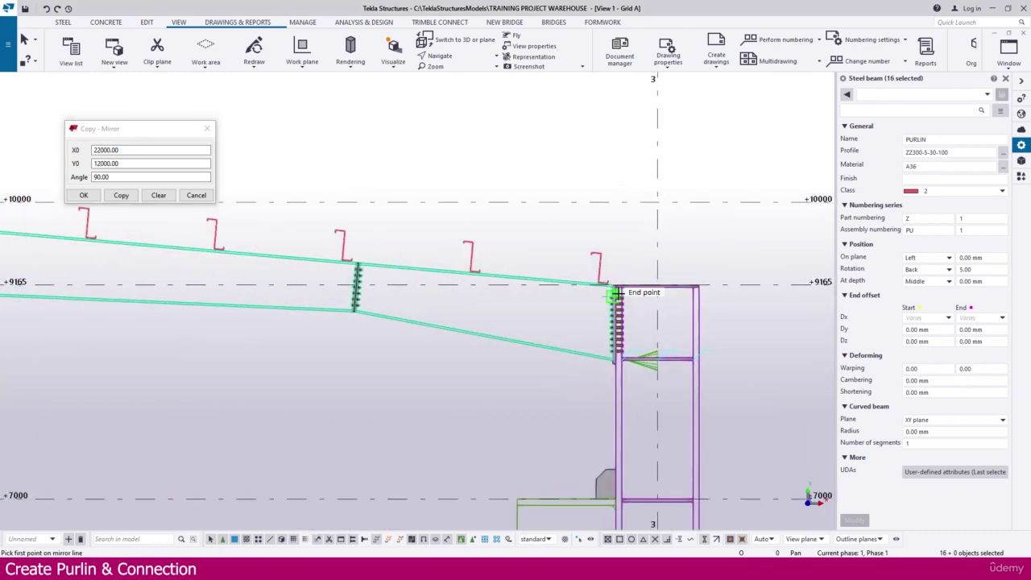
pyautogui.scroll(-6, 686, 299)
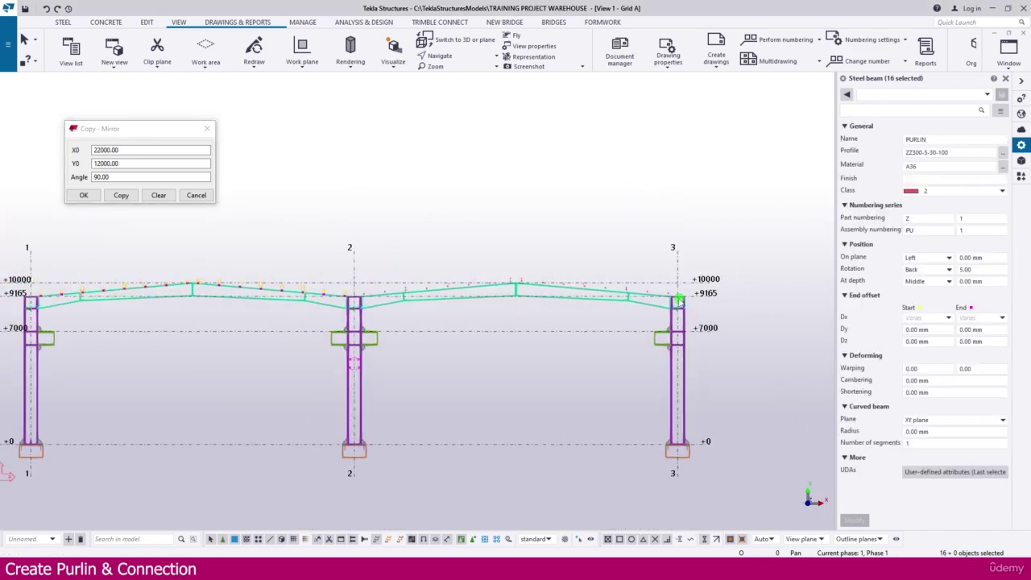
# Examine the mirrored purlins in the isometric view across both spans and at the column line near grid A, with the purlin selection cleared
pyautogui.hotkey('ctrl', 'Tab')
pyautogui.scroll(5, 451, 294)
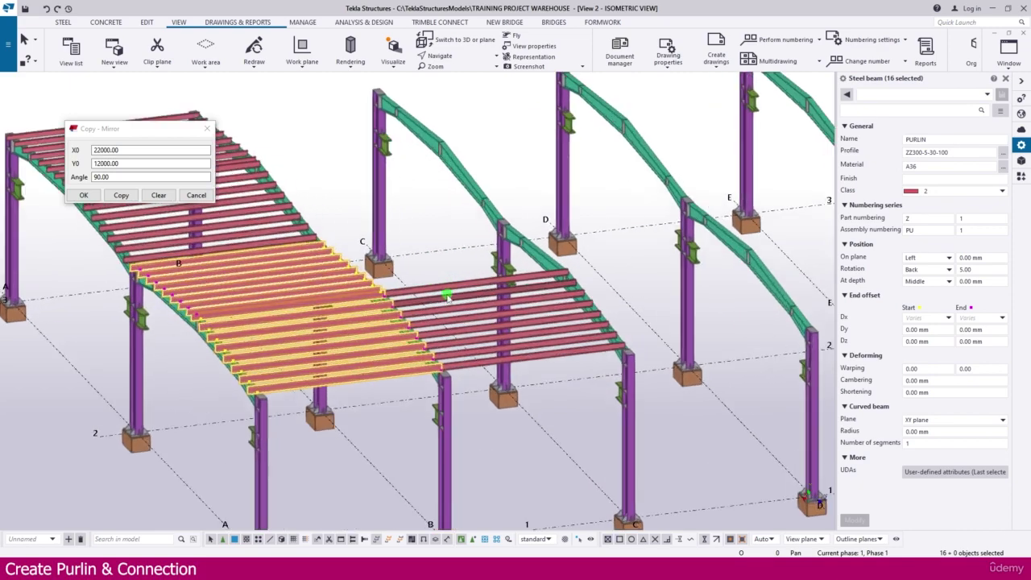
pyautogui.scroll(-6, 471, 310)
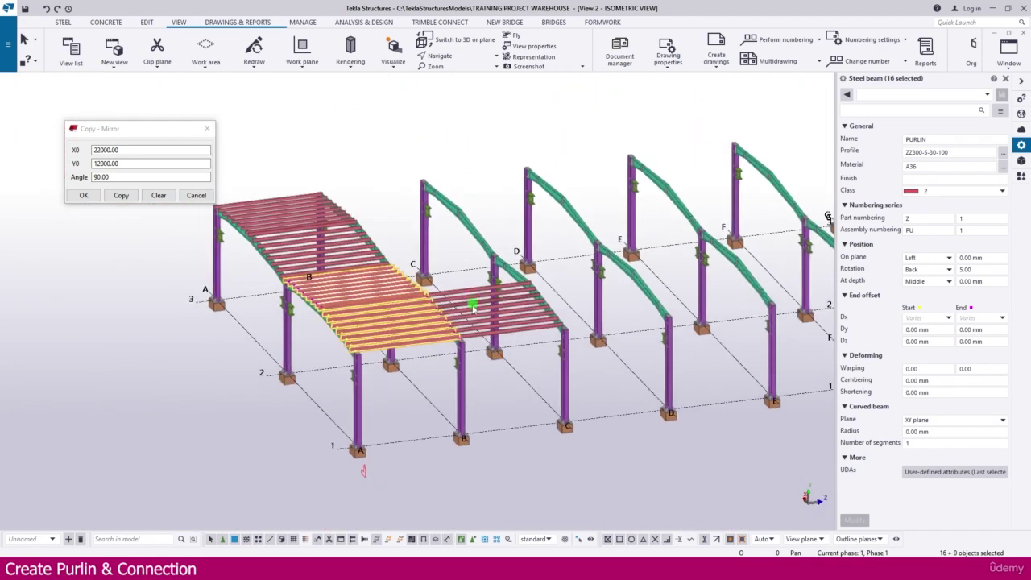
pyautogui.keyDown('ctrl'); pyautogui.moveTo(535, 354); pyautogui.dragTo(597, 363, button='middle'); pyautogui.keyUp('ctrl')
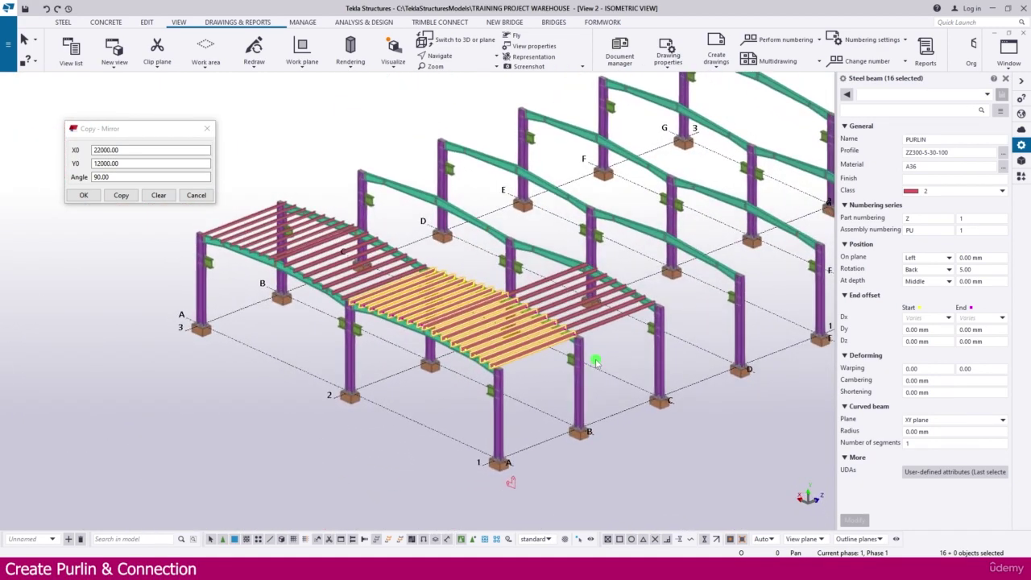
pyautogui.scroll(4, 588, 360)
pyautogui.scroll(2, 586, 360)
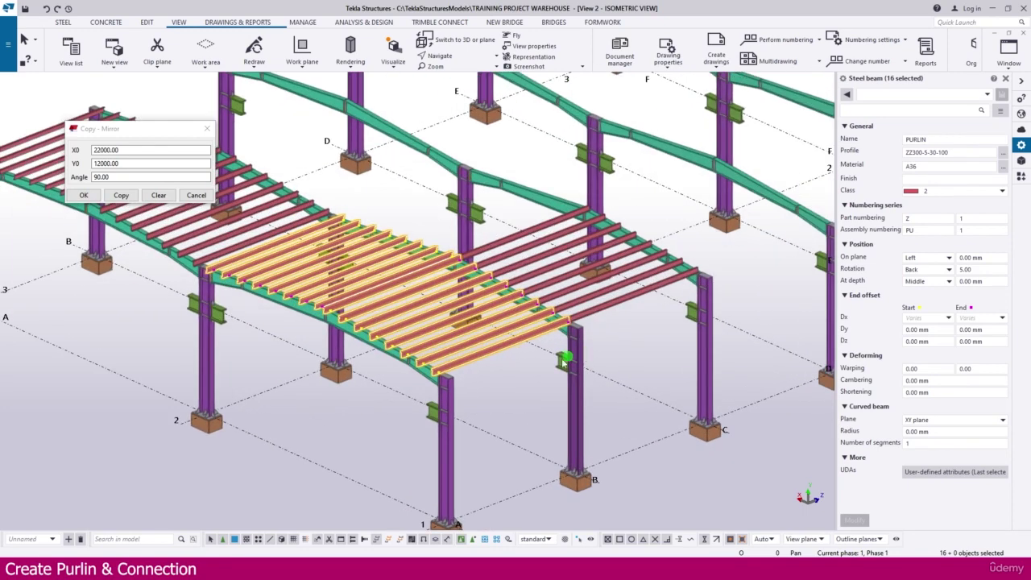
pyautogui.click(504, 379)
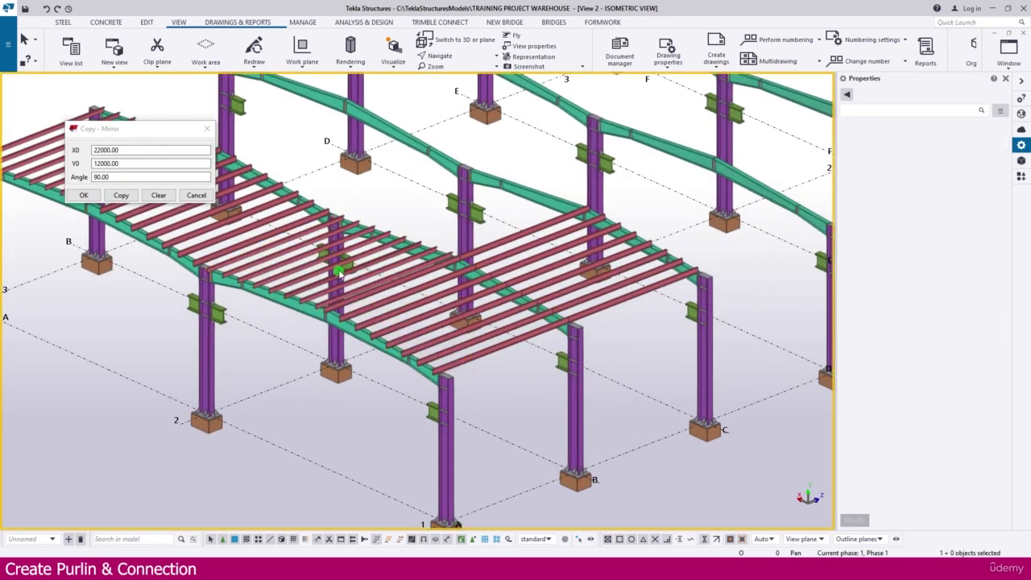
pyautogui.scroll(-5, 340, 273)
pyautogui.scroll(5, 354, 374)
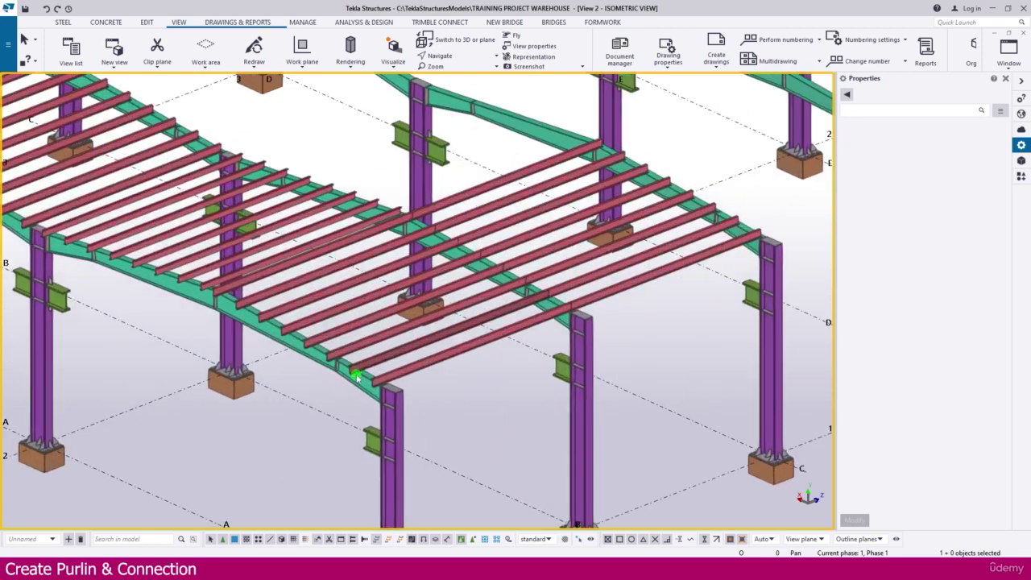
# Search the component catalogue for COLD ROLLED OVE, open the Cold rolled overlap settings and set the cleat length to 200 mm
pyautogui.scroll(4, 358, 376)
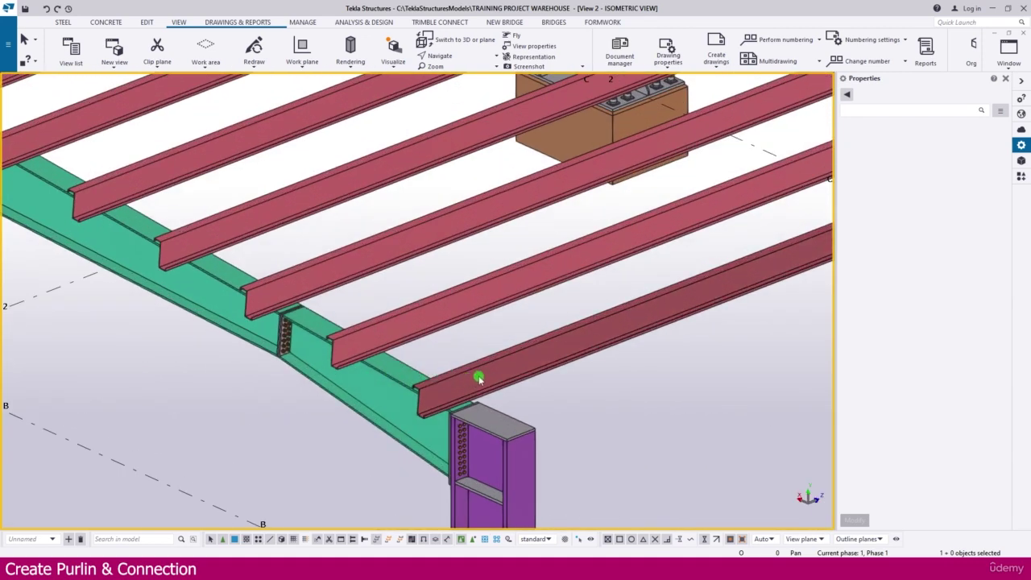
pyautogui.moveTo(479, 375); pyautogui.dragTo(467, 397, button='middle')
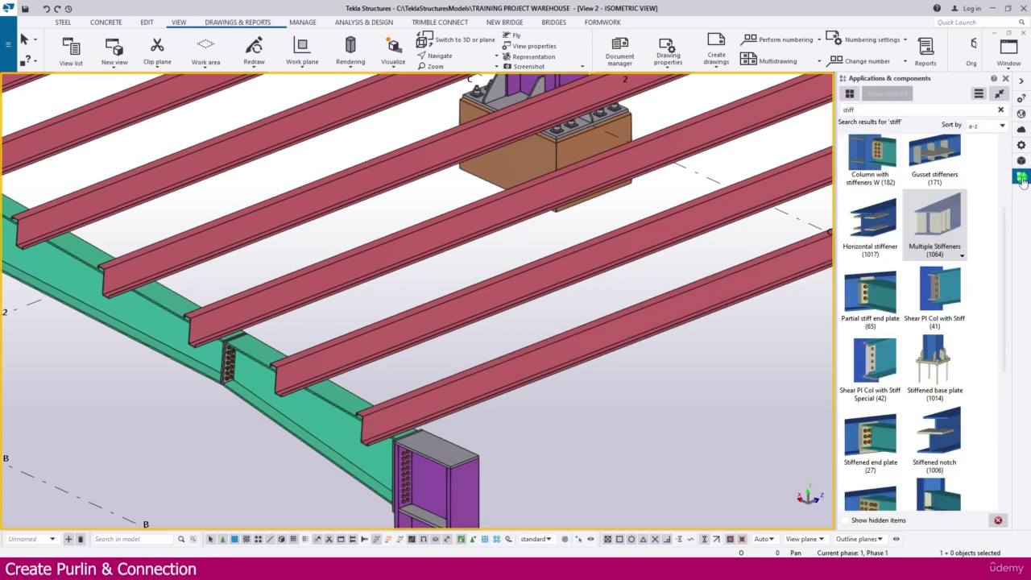
pyautogui.click(882, 111)
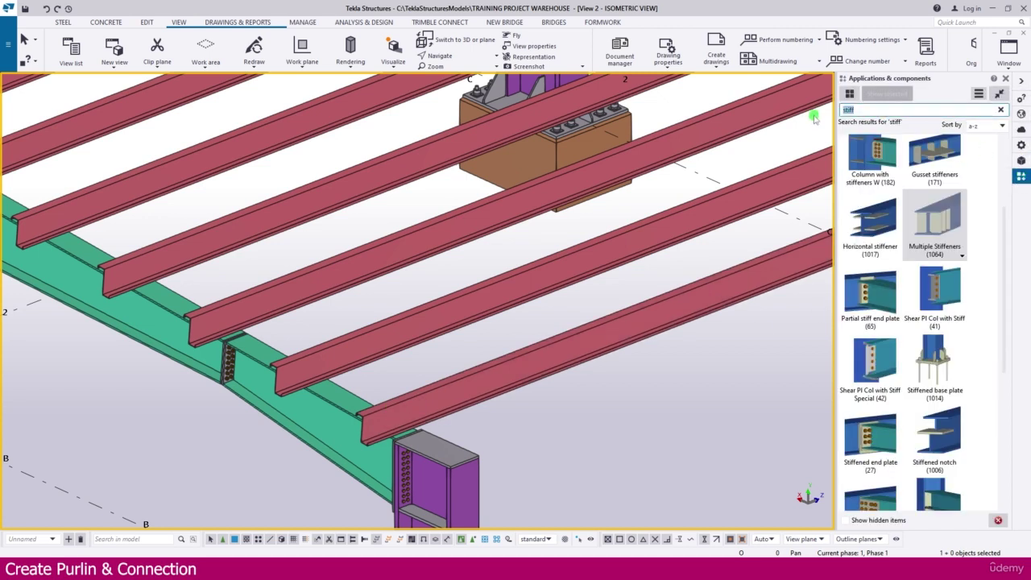
pyautogui.write('COLD ROLLED')
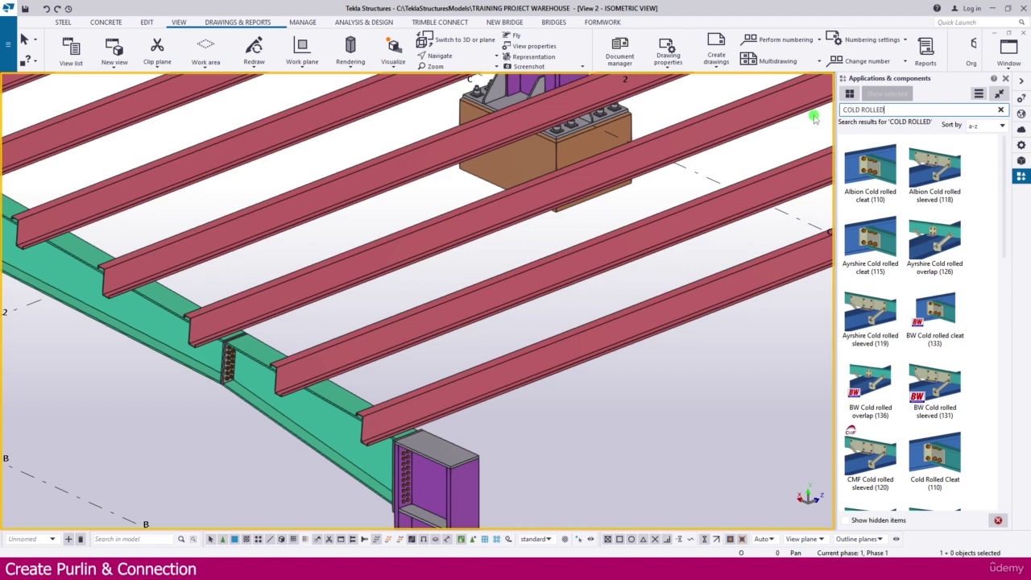
pyautogui.write('OVE')
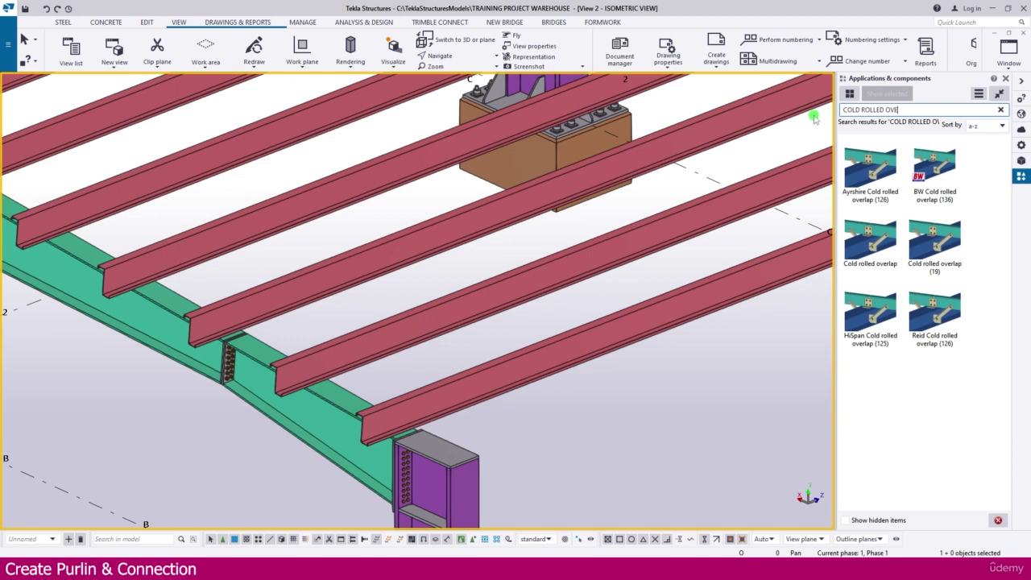
pyautogui.click(873, 234)
pyautogui.doubleClick(873, 234)
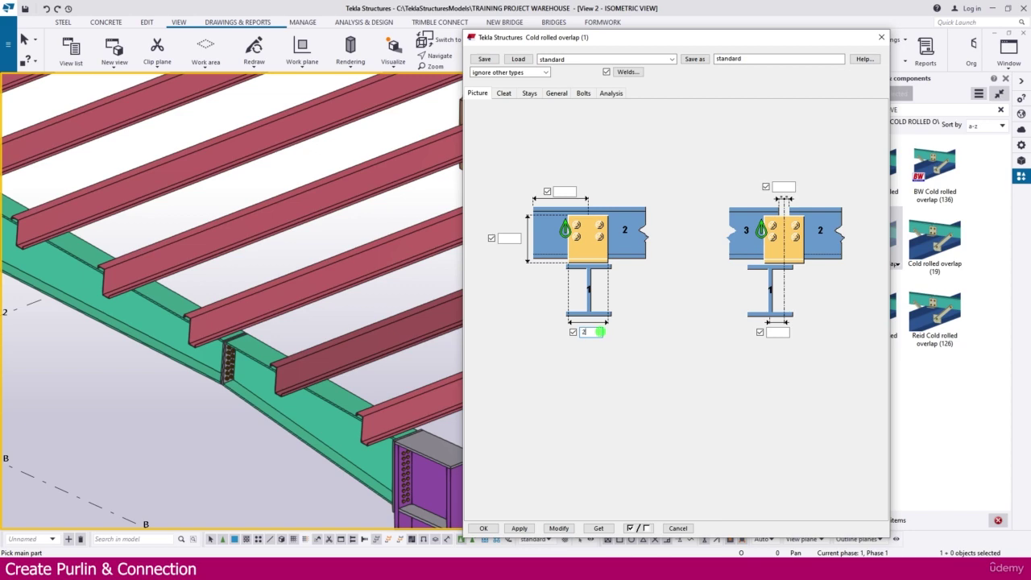
# Set the overlap connection's cleat profile to L150*10, chosen from the L100-L180 angle group
pyautogui.click(503, 93)
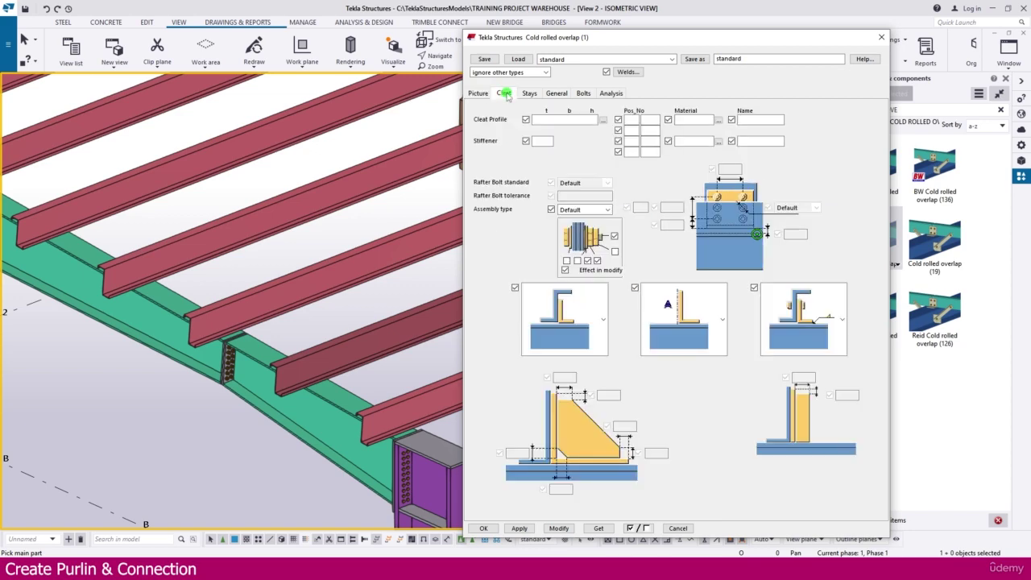
pyautogui.click(597, 120)
pyautogui.click(602, 119)
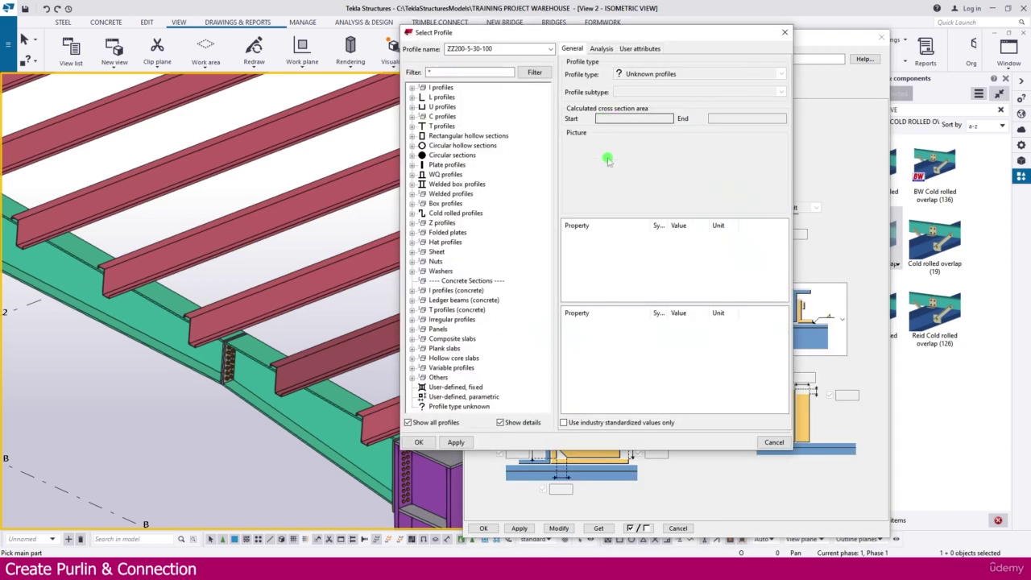
pyautogui.click(412, 98)
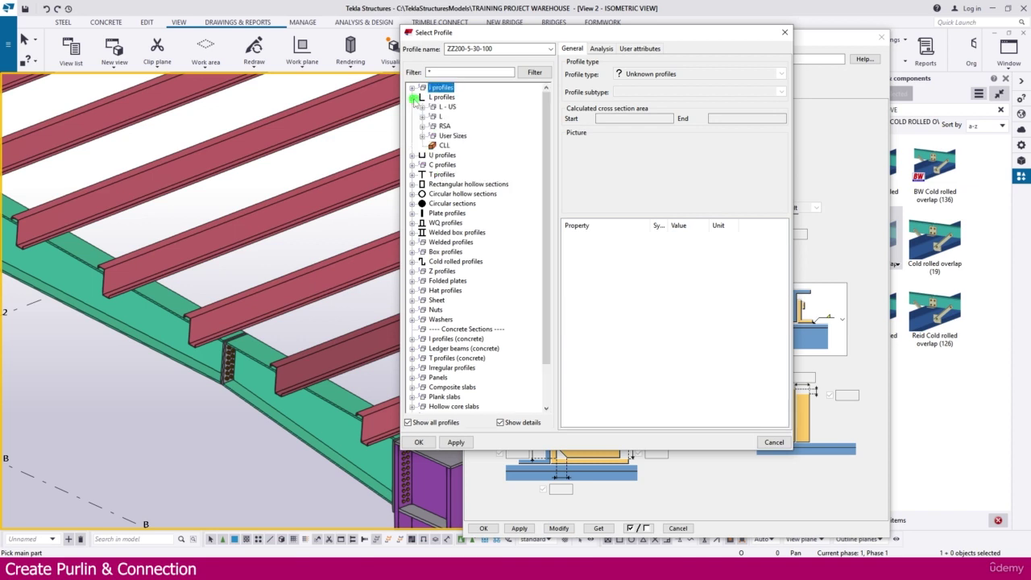
pyautogui.click(422, 116)
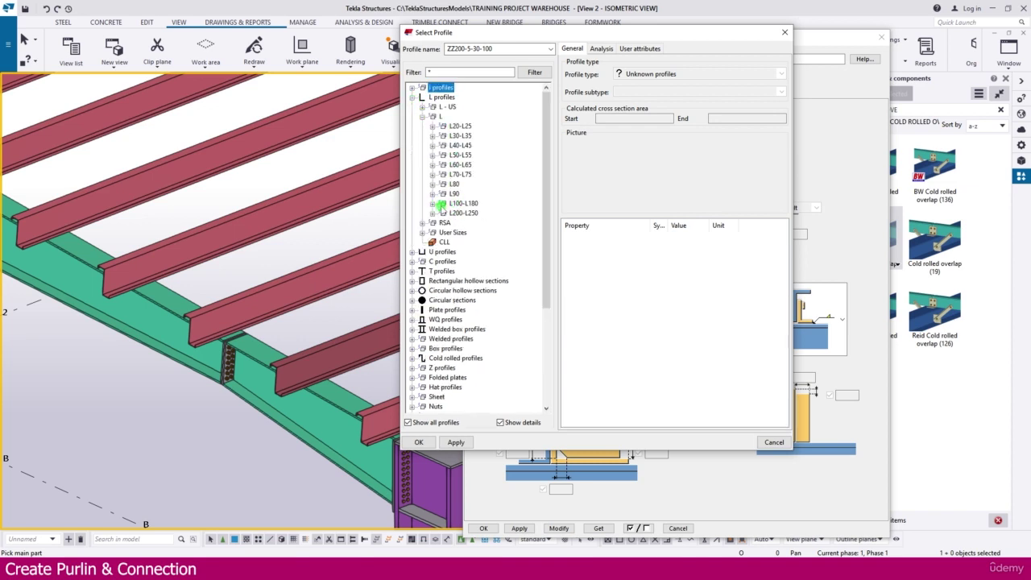
pyautogui.click(432, 204)
pyautogui.scroll(-3, 501, 373)
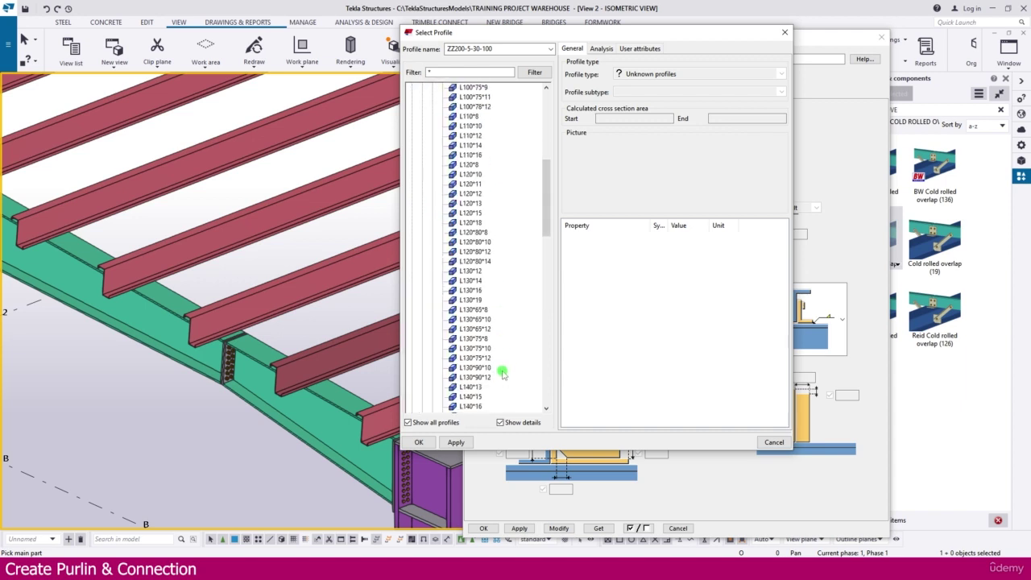
pyautogui.scroll(-3, 480, 292)
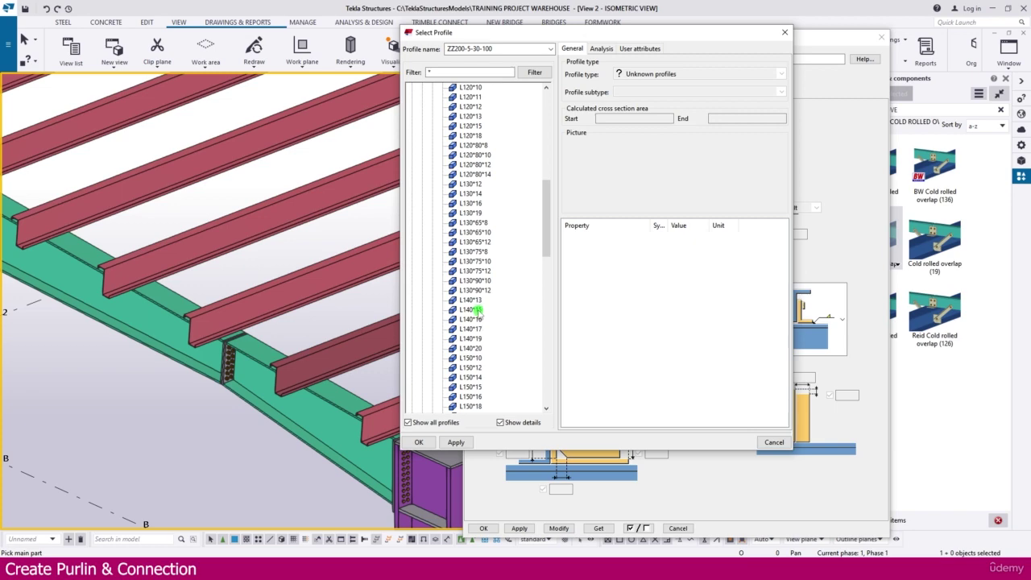
pyautogui.doubleClick(474, 357)
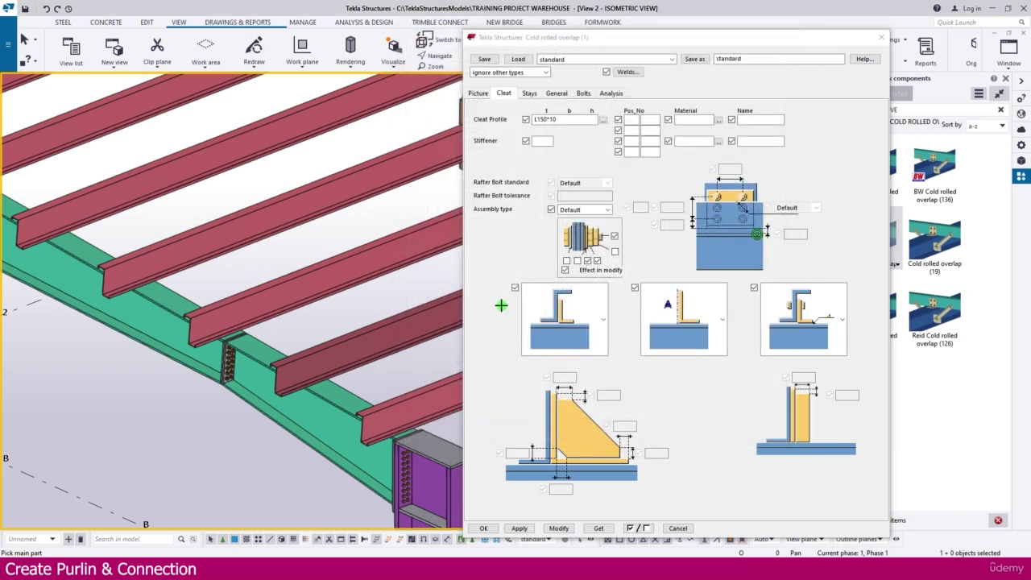
pyautogui.click(543, 142)
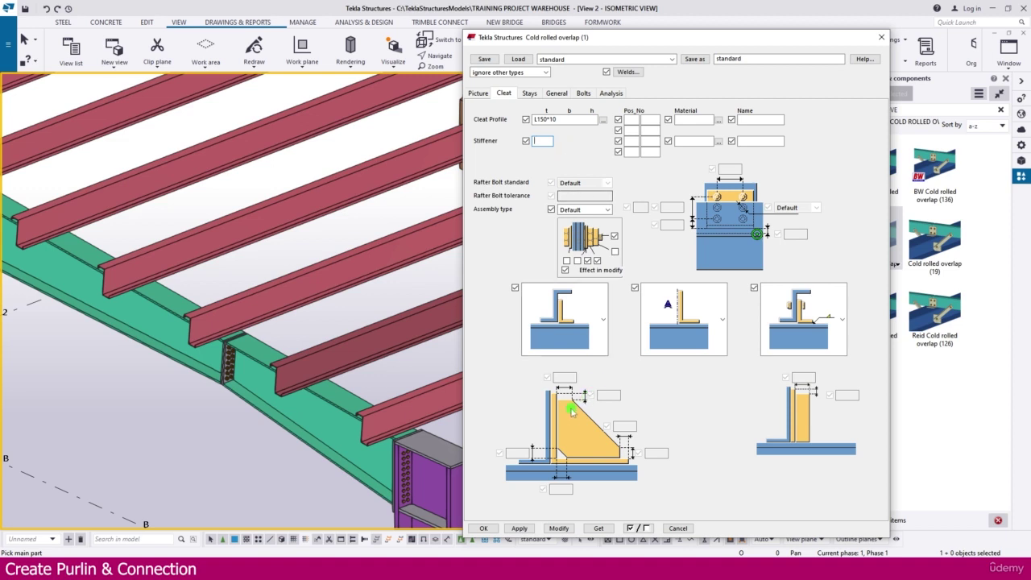
pyautogui.click(542, 141)
# Set the connection bolts to standard 8.8XOX, diameter 20 and tolerance 2 mm
pyautogui.click(529, 93)
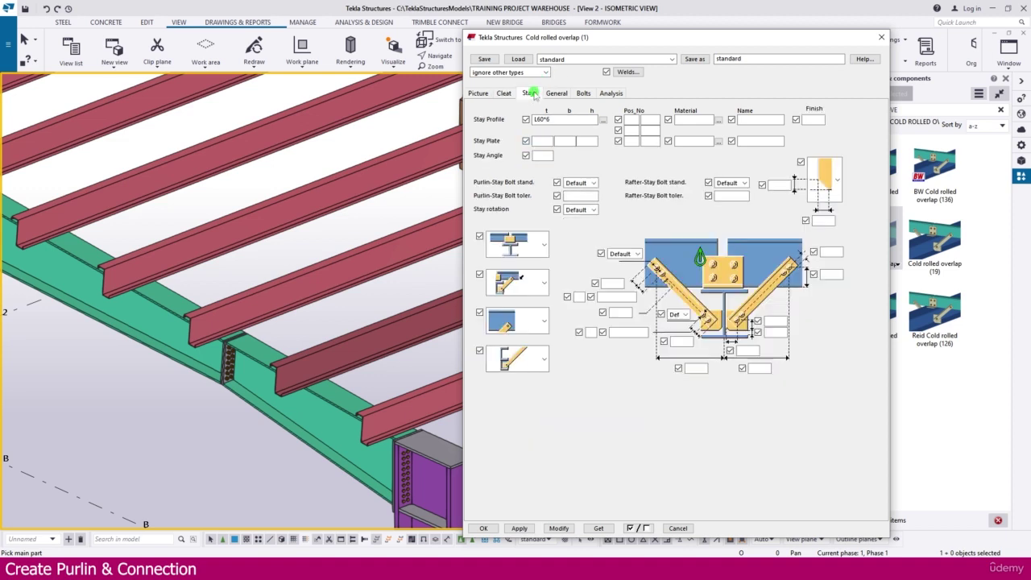
pyautogui.click(556, 93)
pyautogui.click(581, 93)
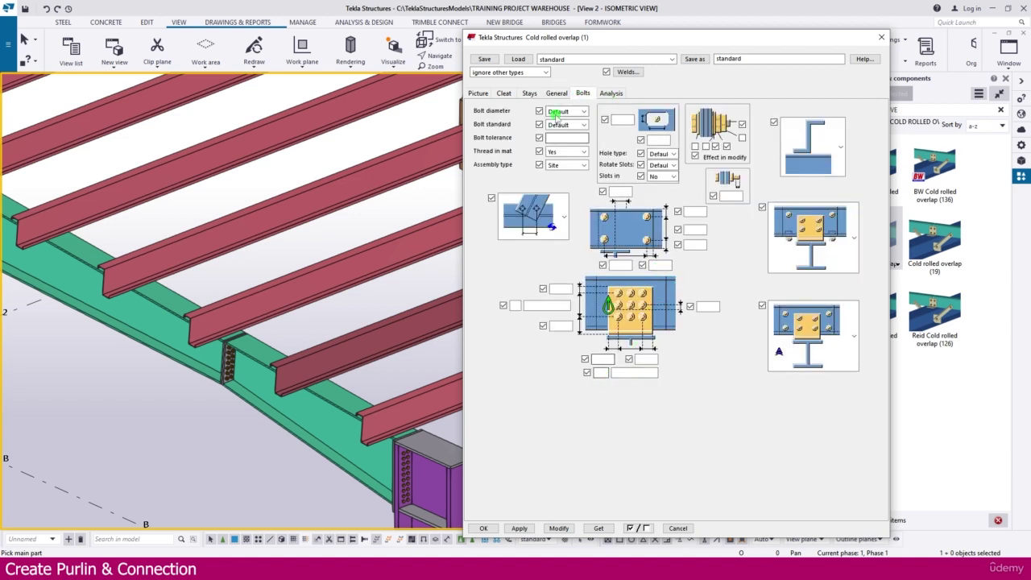
pyautogui.click(559, 124)
pyautogui.click(564, 248)
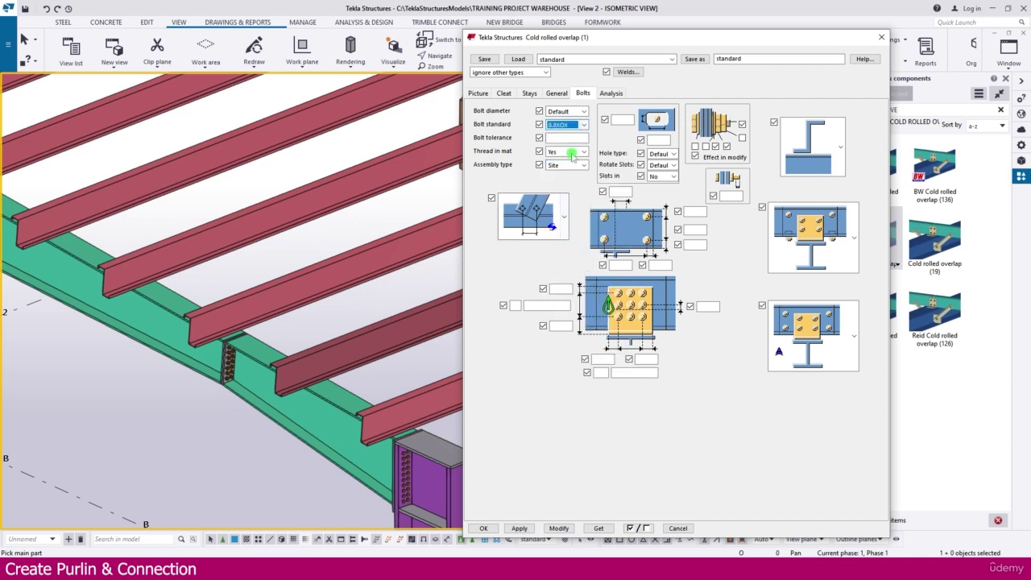
pyautogui.click(564, 111)
pyautogui.click(562, 145)
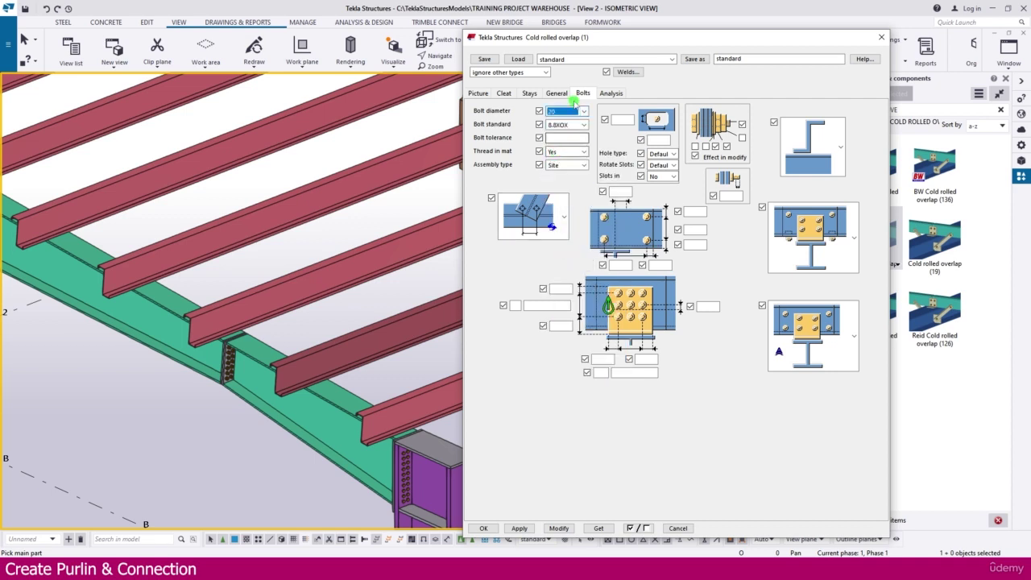
pyautogui.click(566, 137)
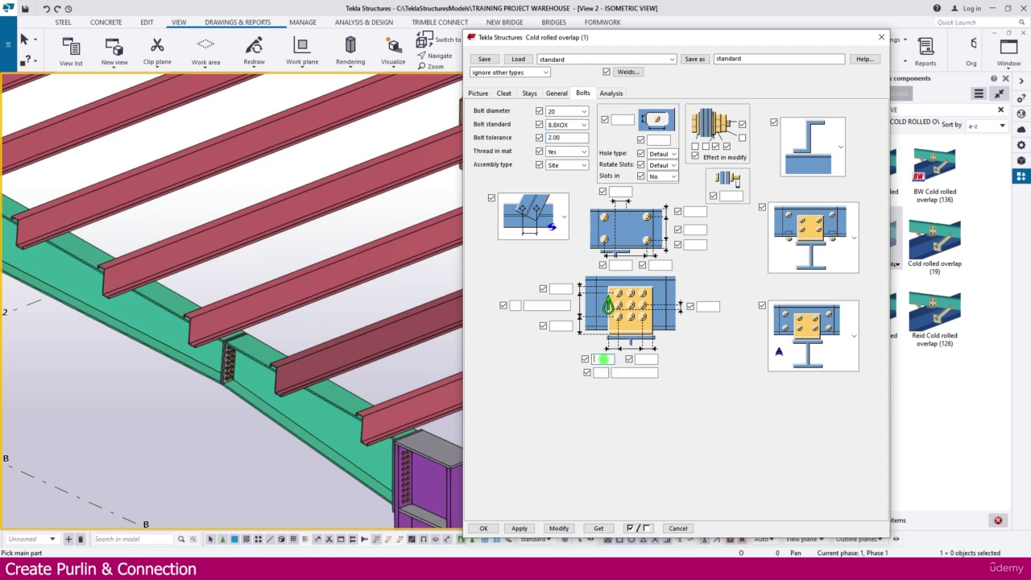
# Set the cleat's horizontal bolt layout to 2 bolts spaced 100 mm apart and accept the connection settings
pyautogui.click(602, 372)
pyautogui.click(645, 375)
pyautogui.write('100')
pyautogui.click(559, 527)
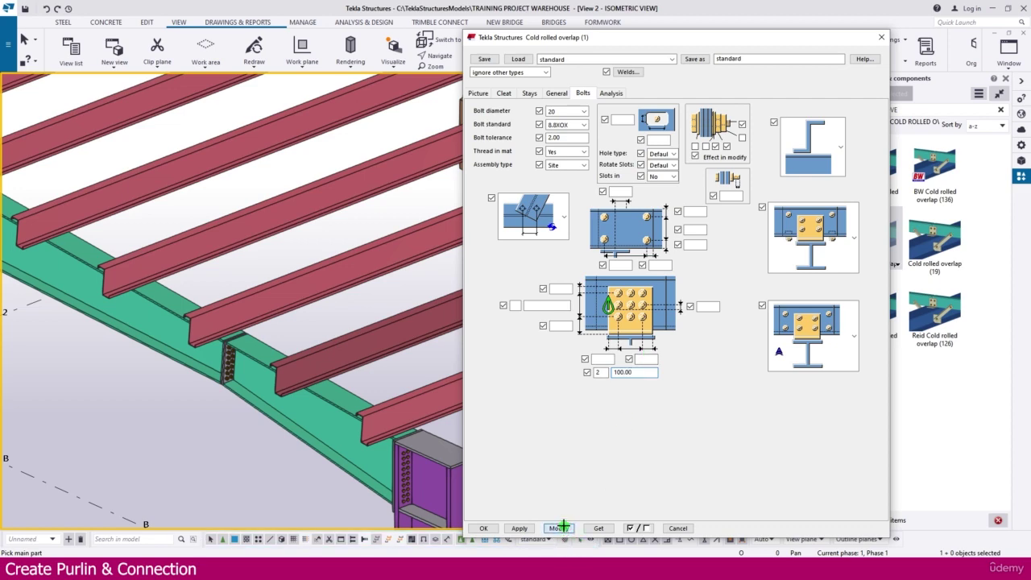
pyautogui.click(484, 528)
# Apply the Cold rolled overlap connection with the end rafter as main part and the eave purlin above it as secondary part
pyautogui.scroll(3, 335, 444)
pyautogui.click(330, 447)
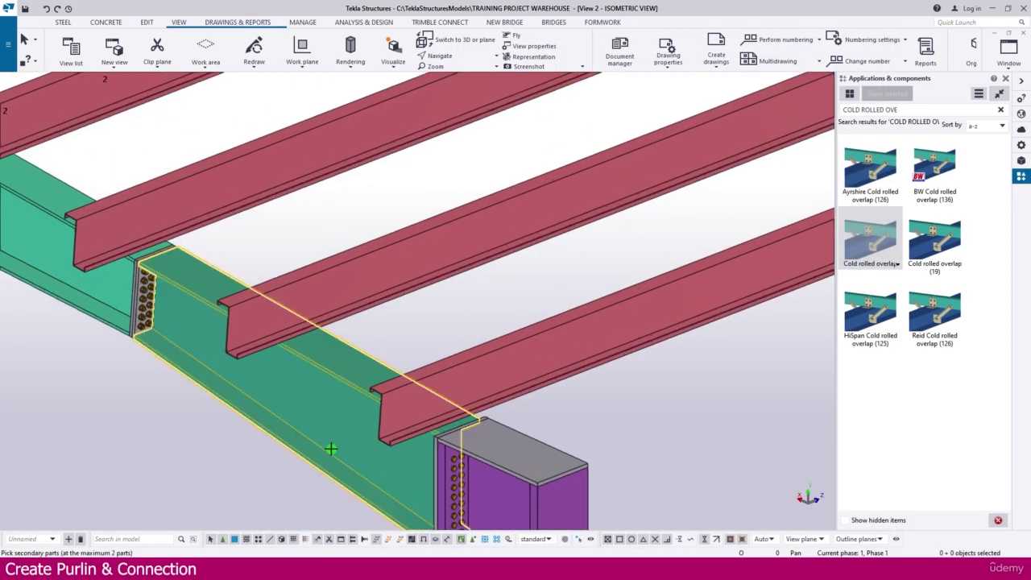
pyautogui.click(464, 362)
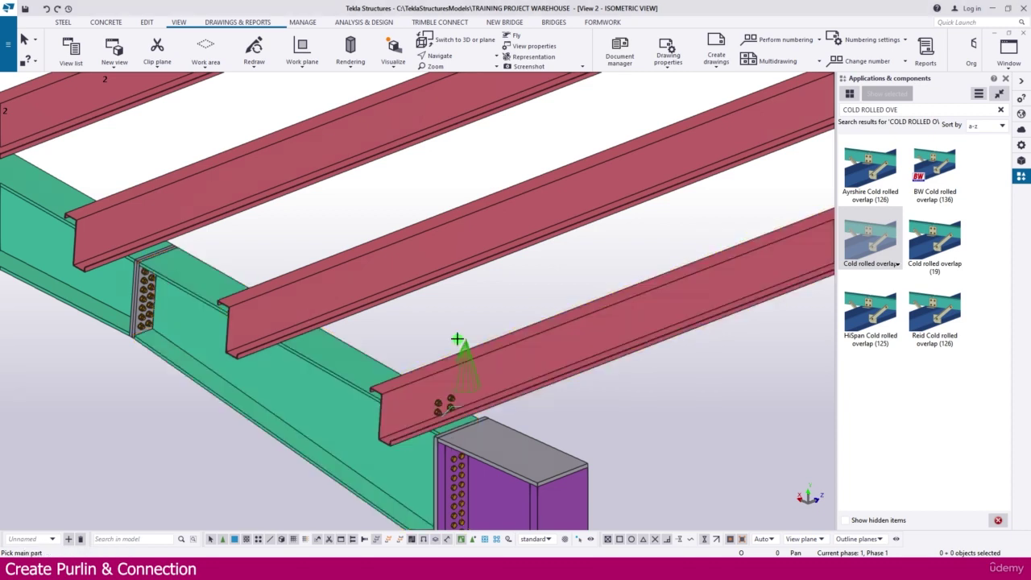
# Open the weld settings of the newly placed eave purlin cleat connection
pyautogui.scroll(-3, 373, 405)
pyautogui.moveTo(373, 405)
pyautogui.keyDown('ctrl'); pyautogui.mouseDown(button='middle')
pyautogui.moveTo(411, 370)
pyautogui.moveTo(438, 398)
pyautogui.moveTo(466, 364)
pyautogui.mouseUp(button='middle'); pyautogui.keyUp('ctrl')
pyautogui.scroll(3, 275, 278)
pyautogui.scroll(5, 465, 364)
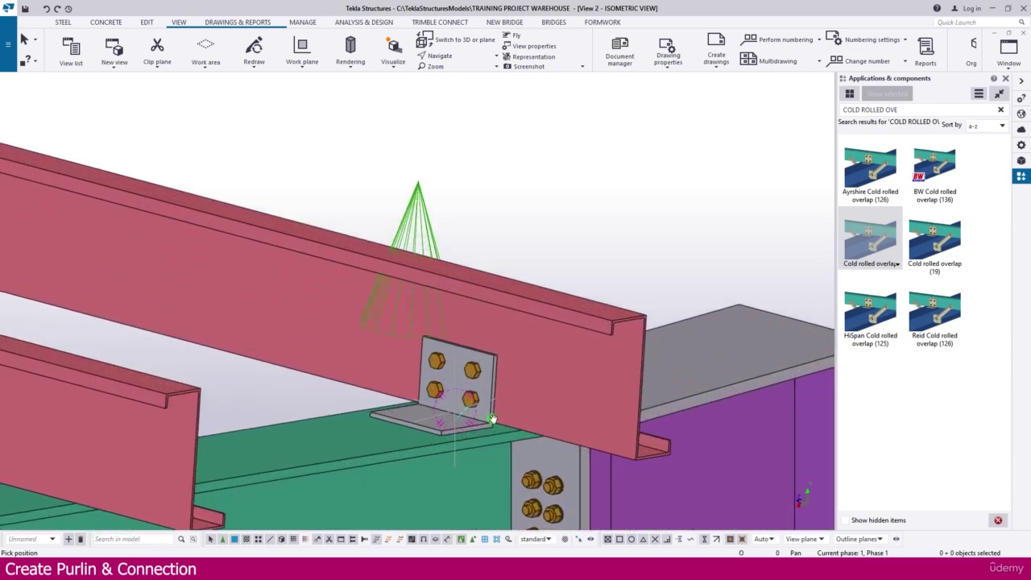
pyautogui.scroll(3, 605, 147)
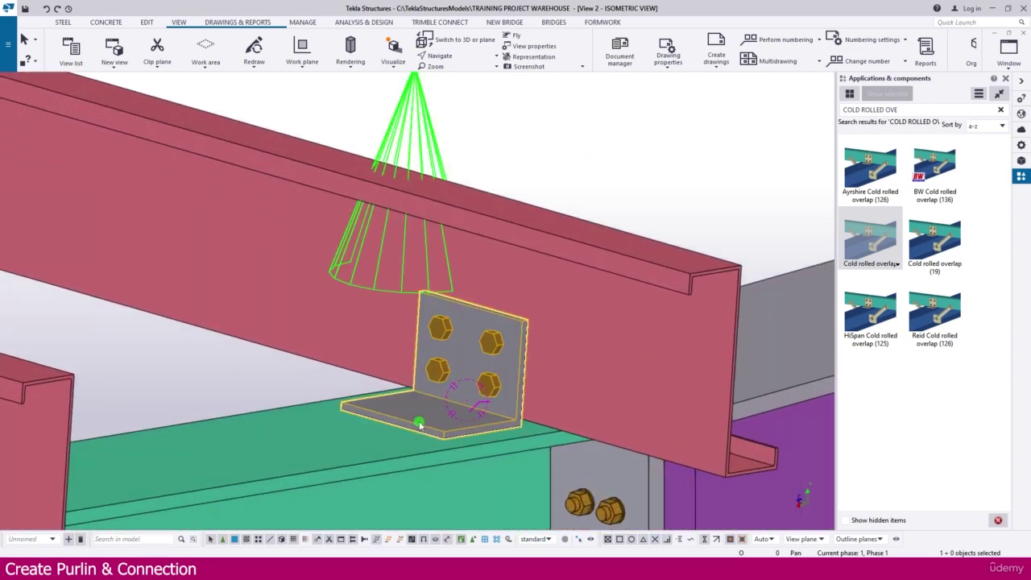
pyautogui.doubleClick(419, 425)
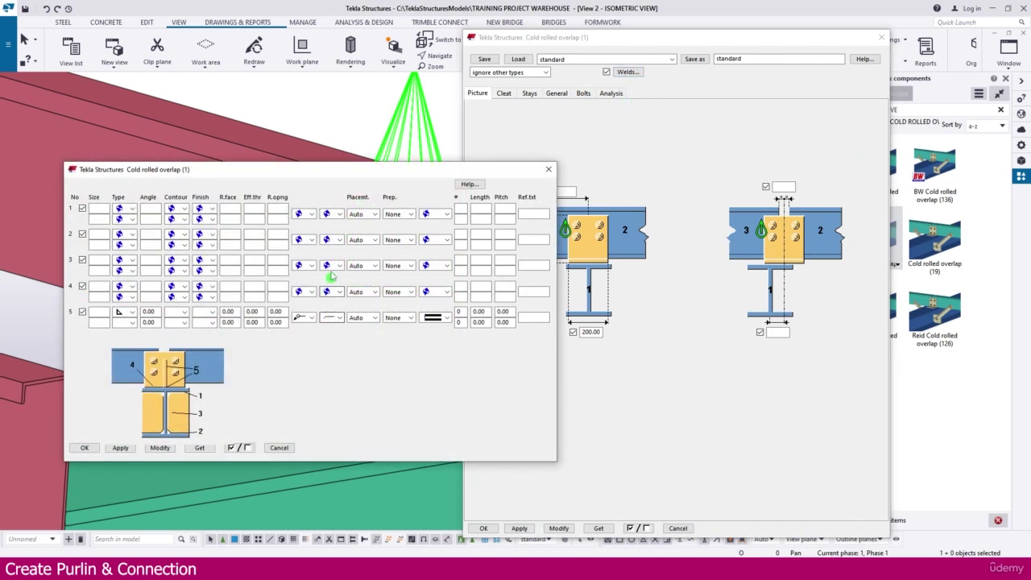
# Set welds 1 to 4 of the cleat connection to the workshop weld option without the site flag
pyautogui.click(333, 214)
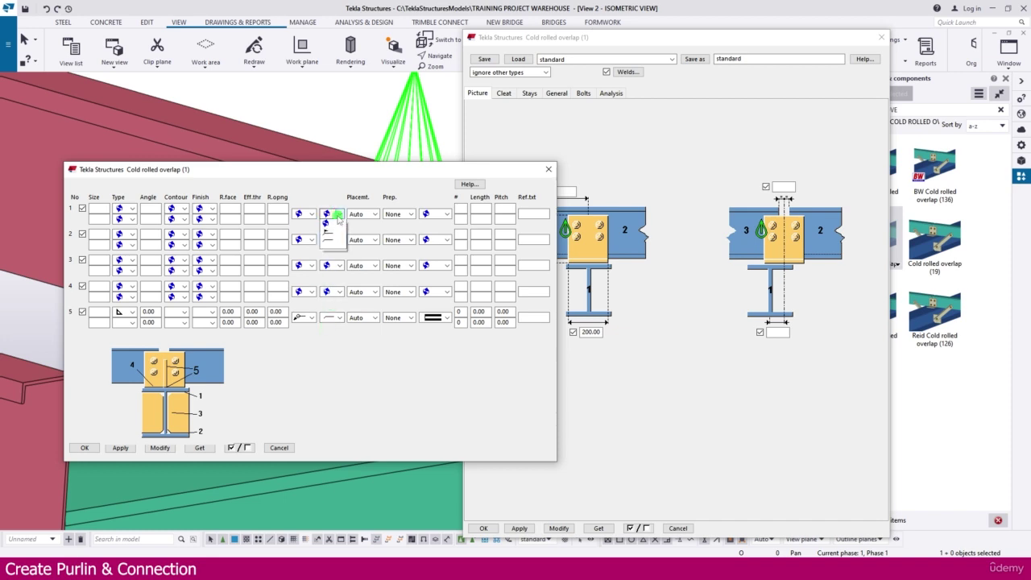
pyautogui.click(334, 228)
pyautogui.click(330, 239)
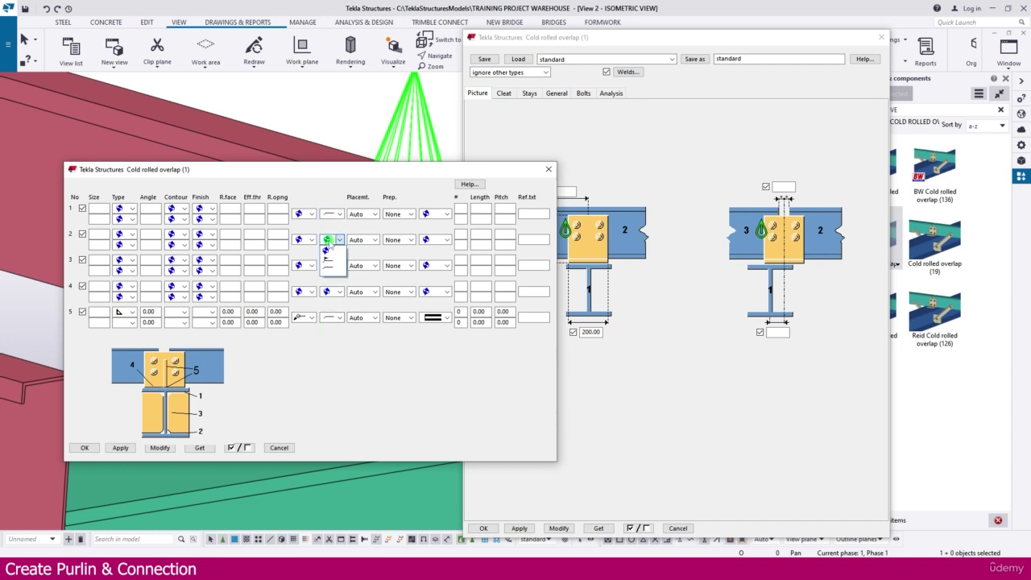
pyautogui.click(330, 258)
pyautogui.click(334, 265)
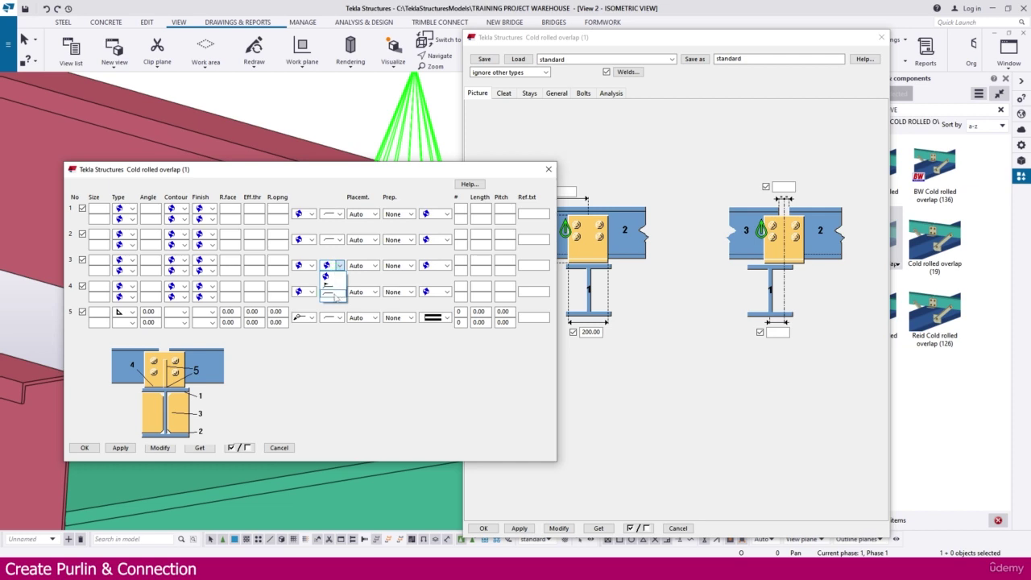
pyautogui.click(330, 292)
pyautogui.click(333, 291)
pyautogui.click(327, 320)
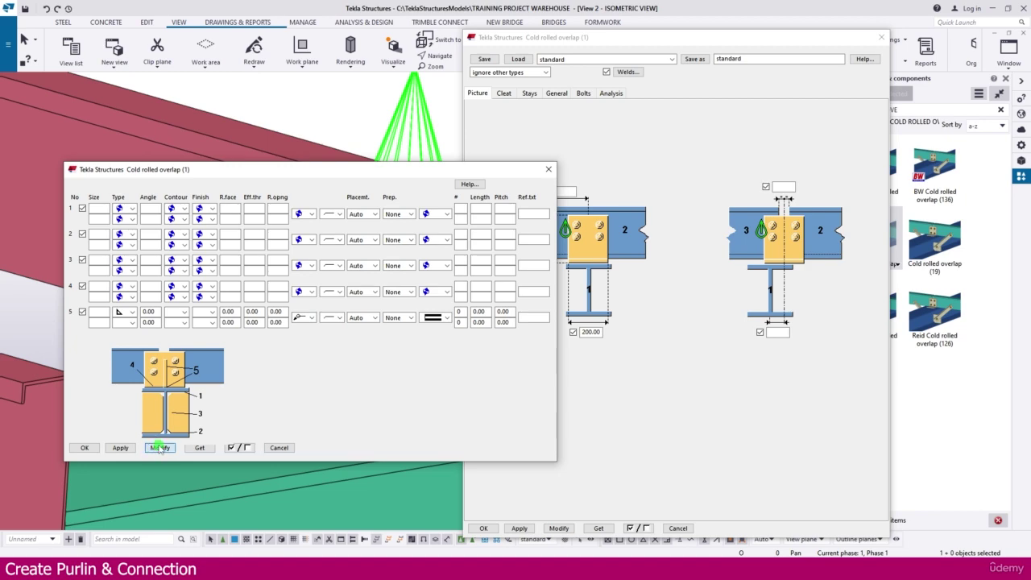
# Update the eave purlin cleat connection with the new weld settings and accept them
pyautogui.click(160, 448)
pyautogui.click(84, 447)
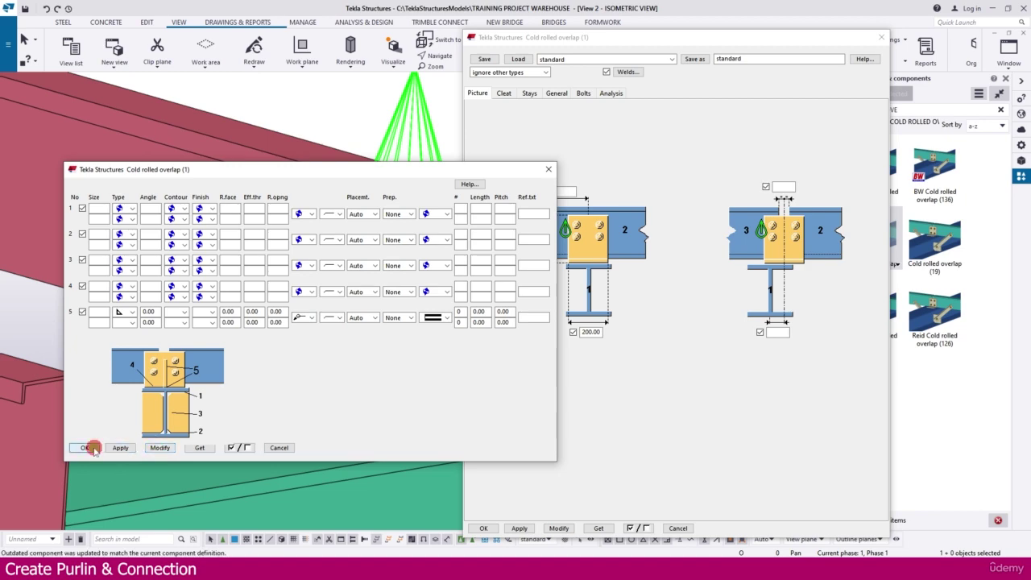
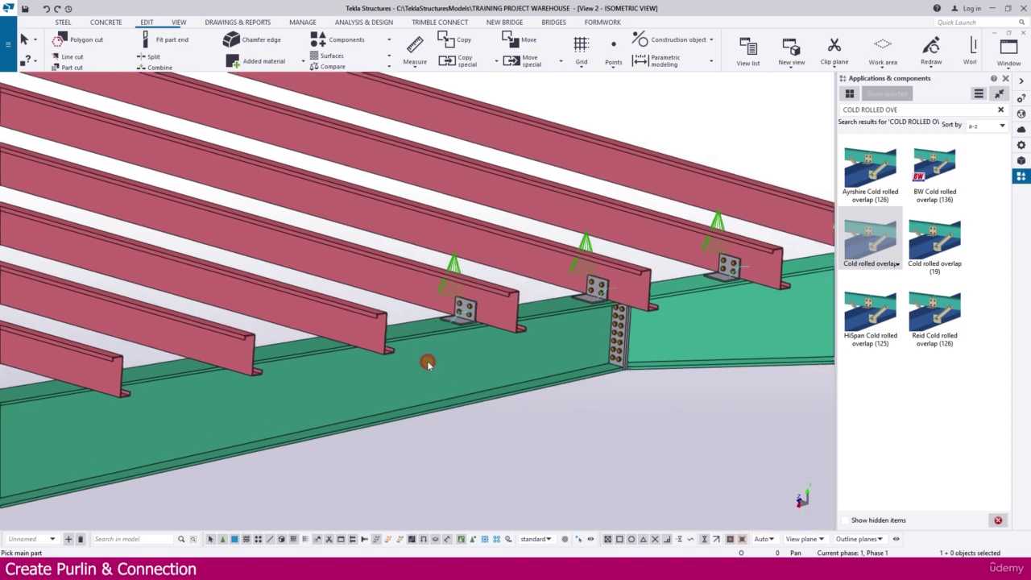
# Apply the Cold rolled overlap connection between the end rafter and the next purlin up the slope
pyautogui.moveTo(322, 349); pyautogui.dragTo(379, 325, button='middle')
pyautogui.click(378, 324)
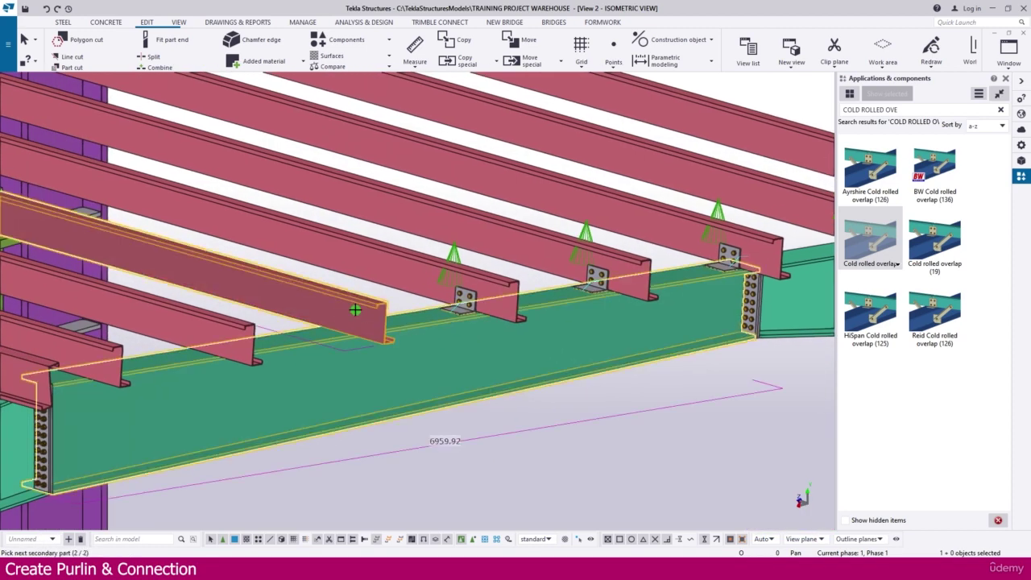
pyautogui.moveTo(298, 361); pyautogui.dragTo(524, 317, button='middle')
pyautogui.click(470, 280)
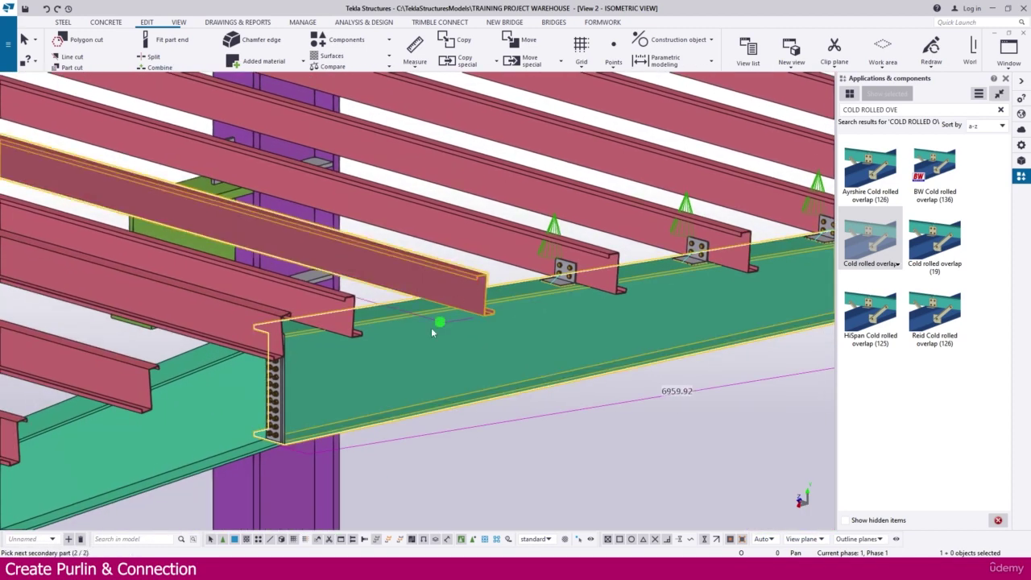
pyautogui.click(450, 294)
# Apply the Cold rolled overlap connection on the grid B rafter with the two eave purlins meeting there as secondary parts
pyautogui.scroll(-5, 456, 290)
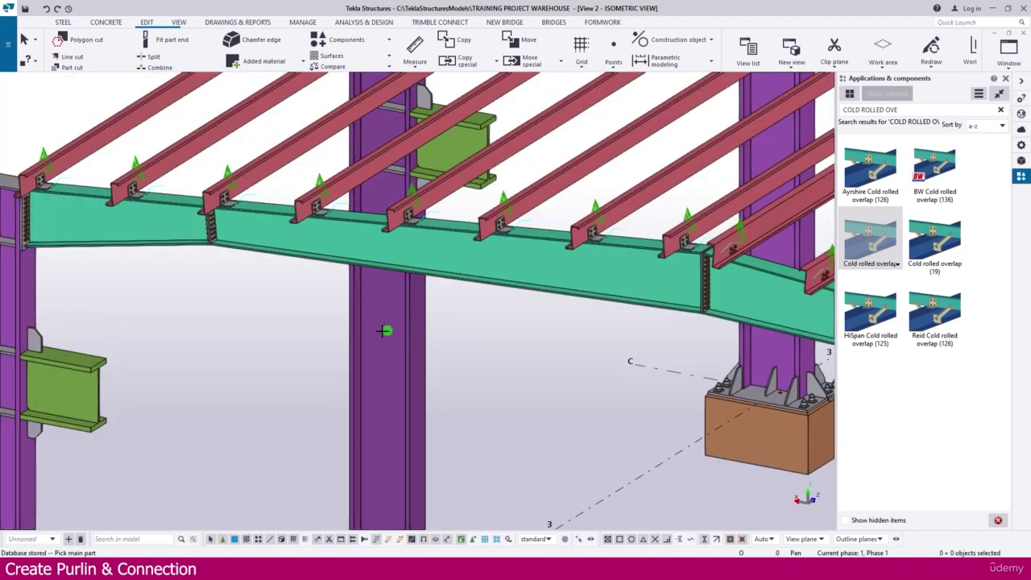
pyautogui.scroll(-3, 260, 308)
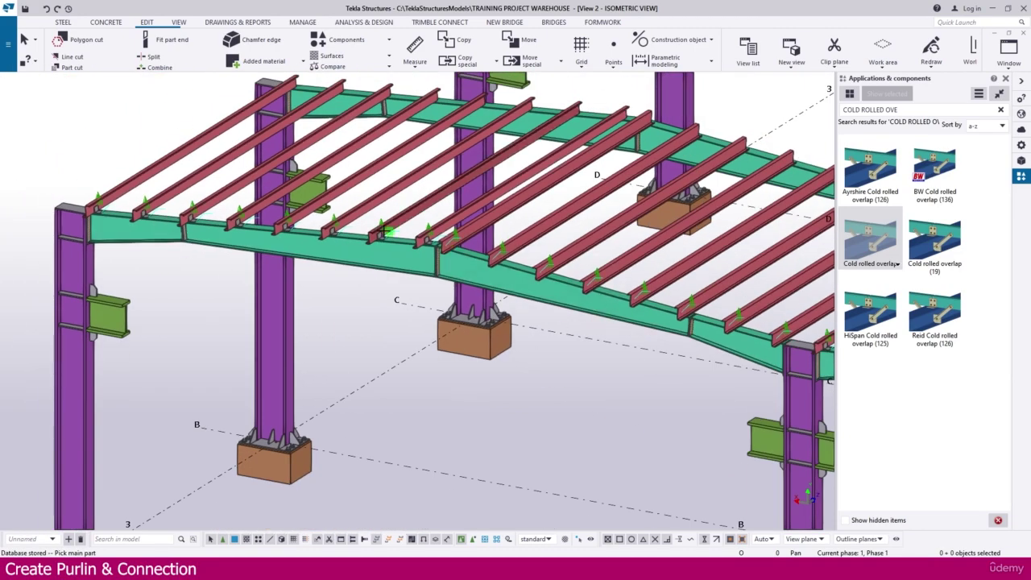
pyautogui.scroll(4, 427, 257)
pyautogui.scroll(-5, 416, 258)
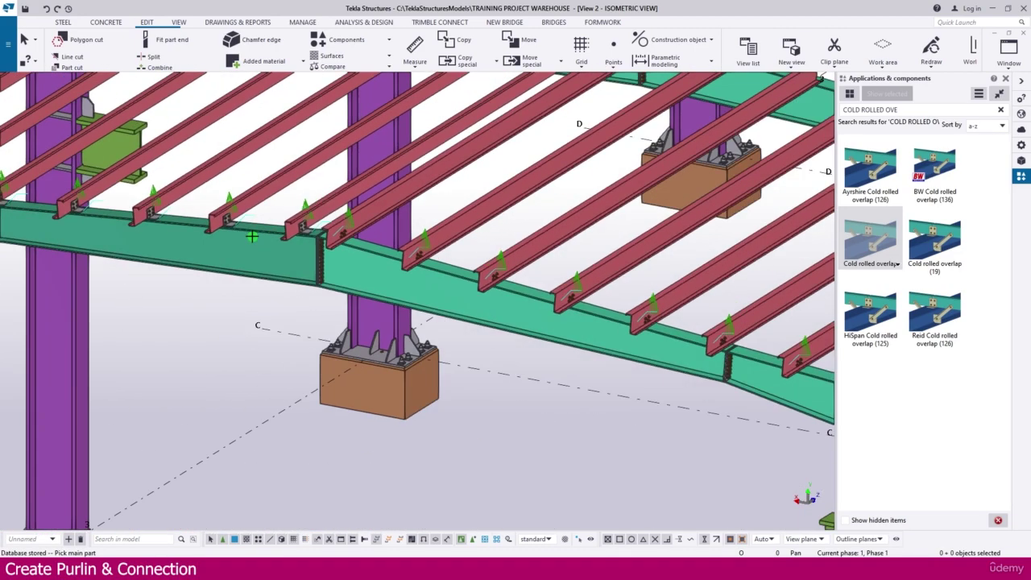
pyautogui.scroll(-3, 217, 236)
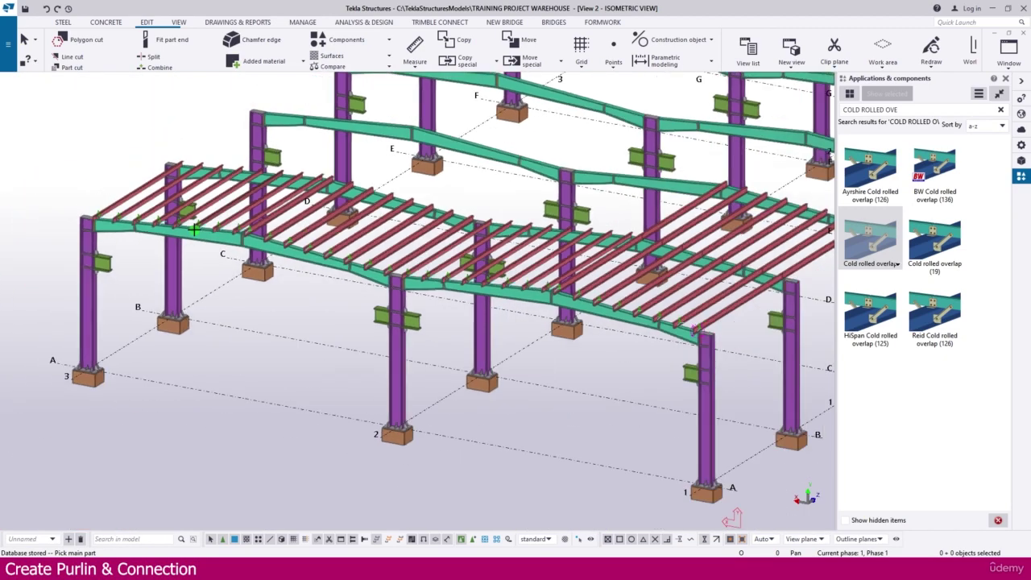
pyautogui.scroll(6, 657, 331)
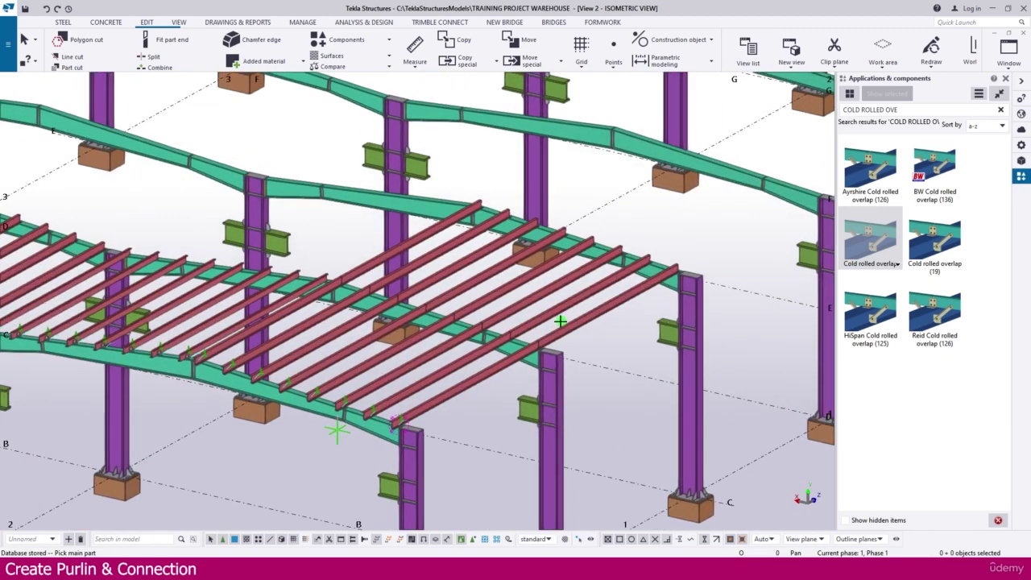
pyautogui.scroll(5, 517, 348)
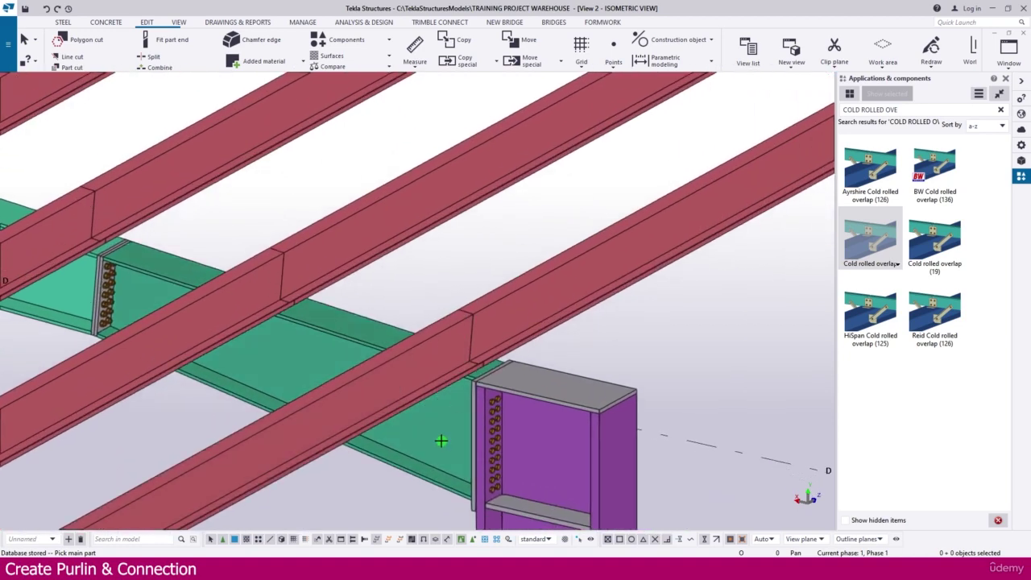
pyautogui.click(442, 441)
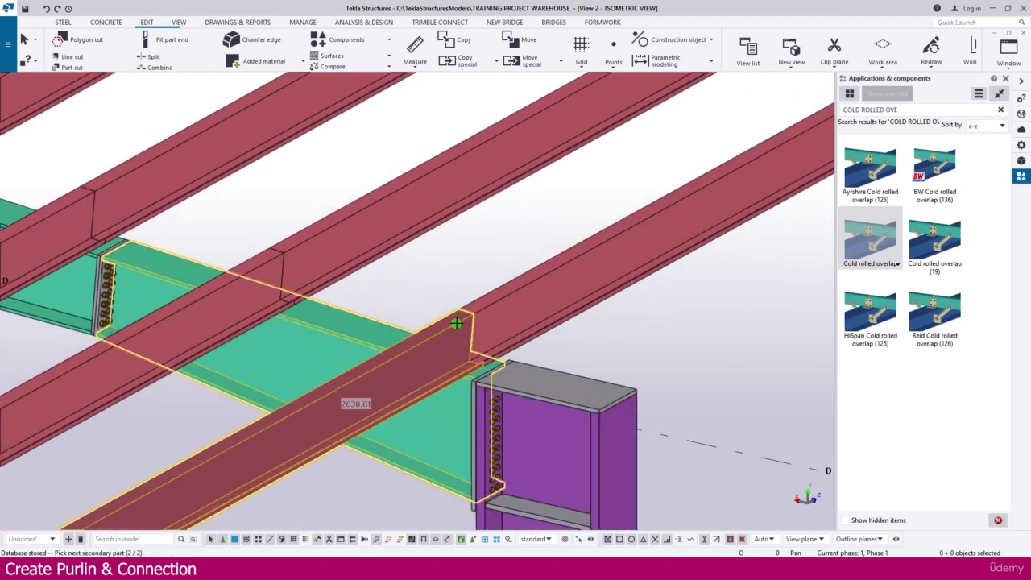
pyautogui.click(499, 304)
pyautogui.middleClick(484, 265)
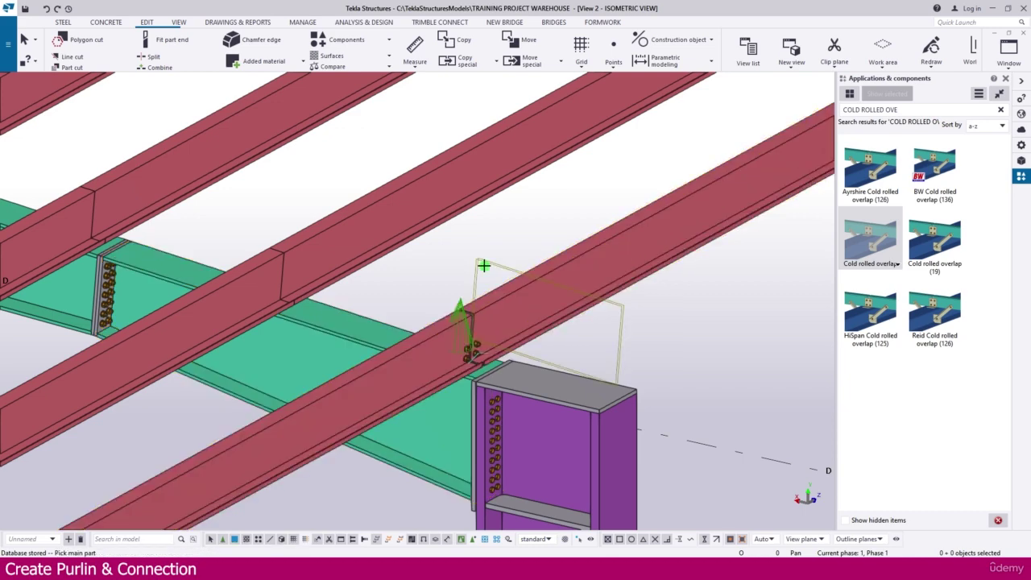
# Set the gap between the two eave purlins to 6 mm in their grid B connection and accept the settings
pyautogui.scroll(3, 483, 338)
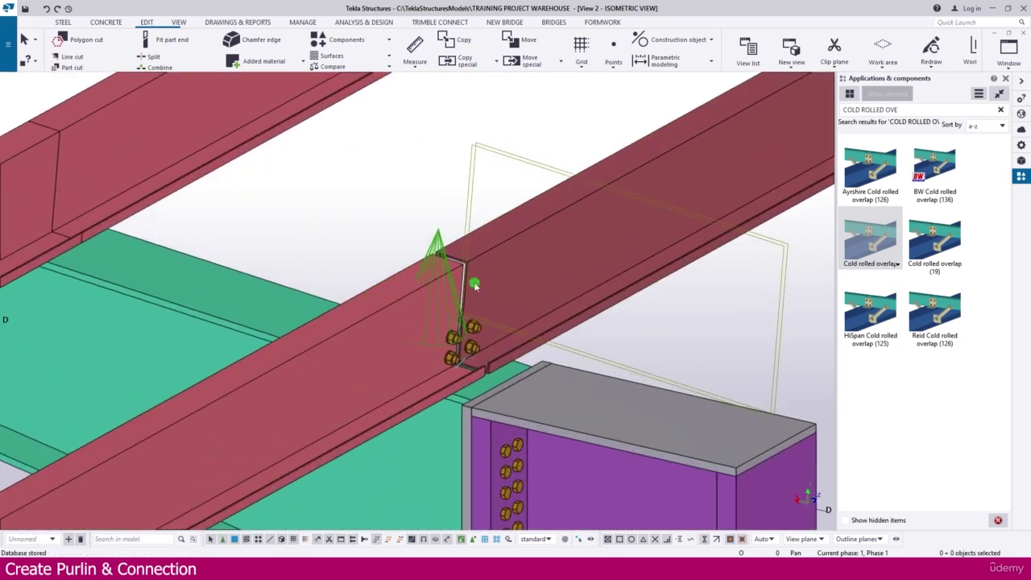
pyautogui.doubleClick(438, 234)
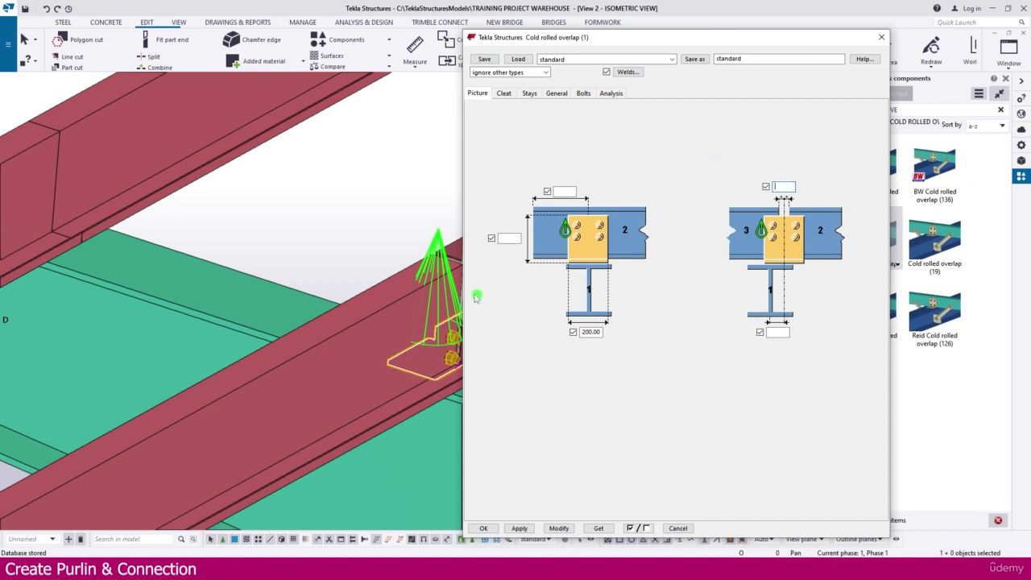
pyautogui.keyDown('ctrl'); pyautogui.moveTo(475, 296); pyautogui.dragTo(394, 279, button='middle'); pyautogui.keyUp('ctrl')
pyautogui.scroll(3, 392, 278)
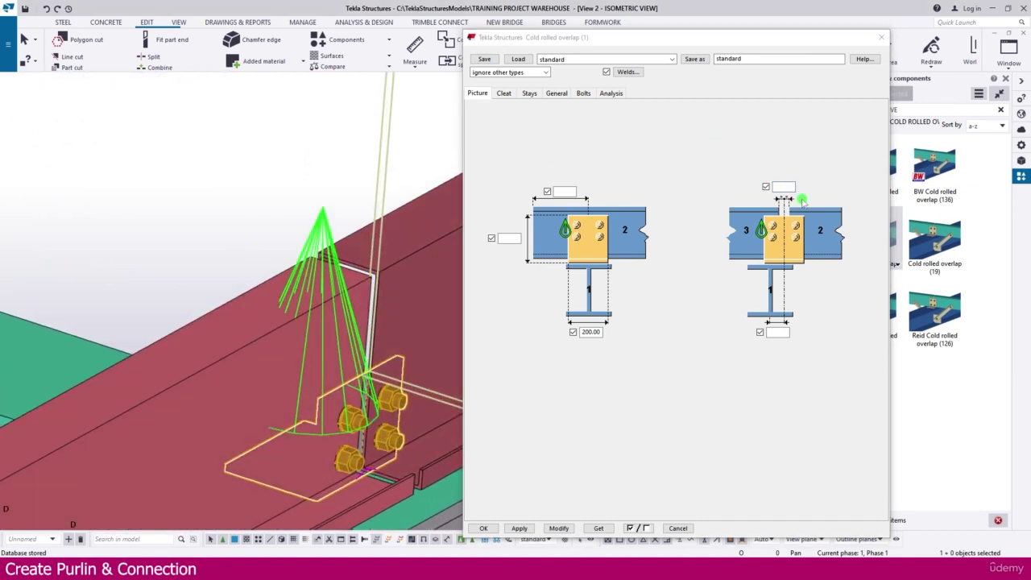
pyautogui.click(785, 187)
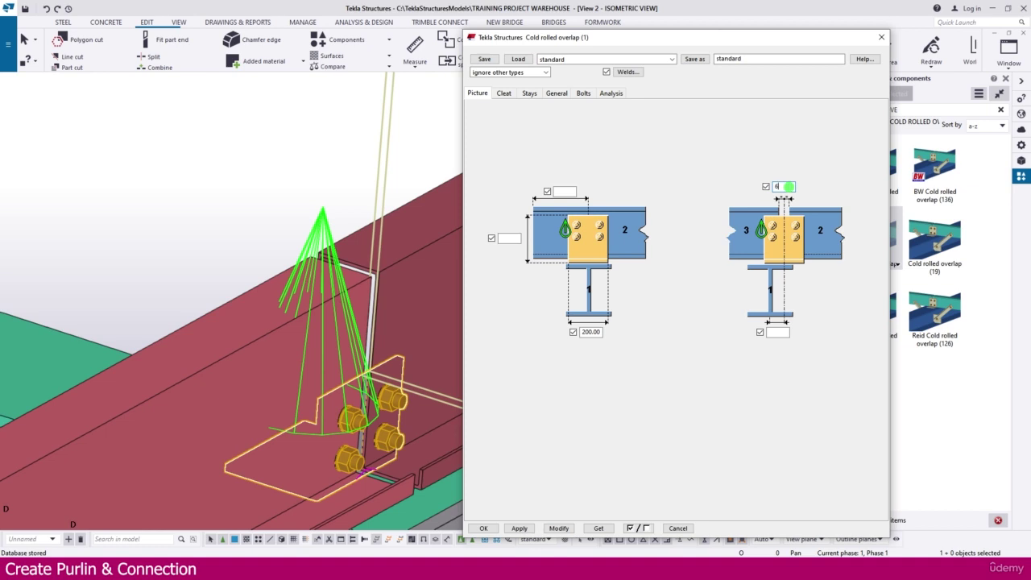
pyautogui.click(558, 527)
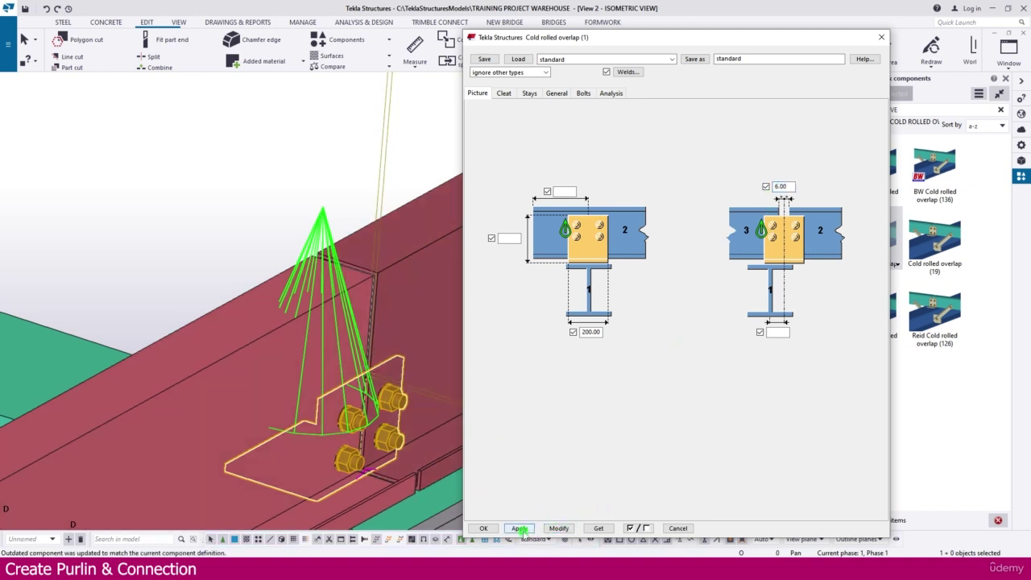
pyautogui.click(519, 528)
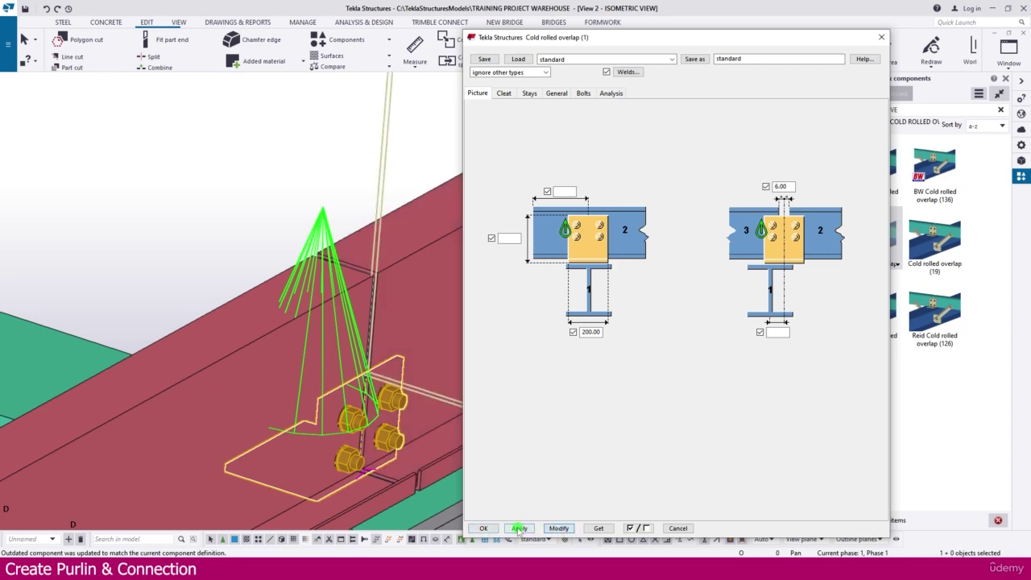
pyautogui.click(484, 528)
# Create the current connection on the grid B rafter with the second pair of purlins from the eave
pyautogui.scroll(-6, 416, 317)
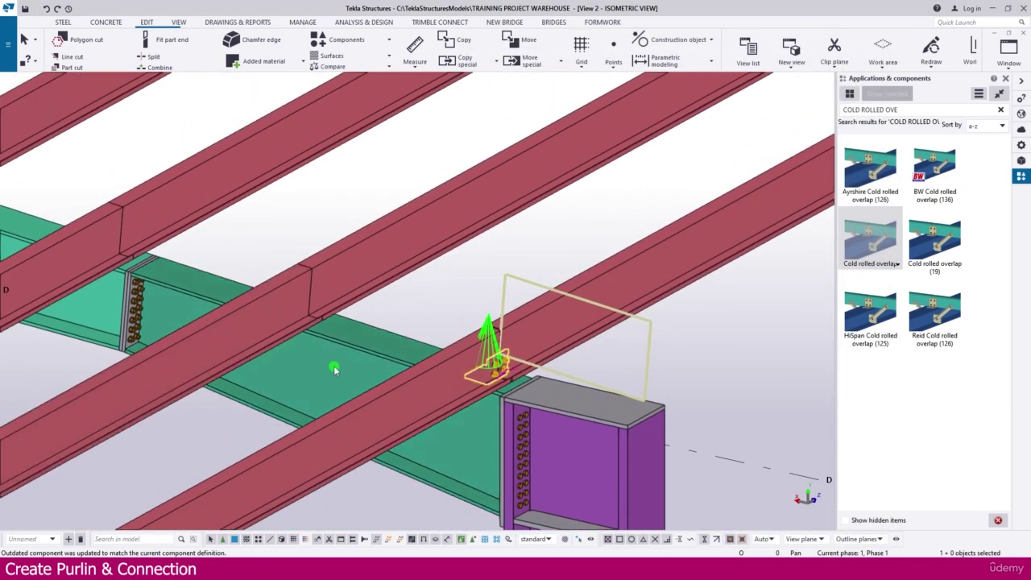
pyautogui.click(334, 368)
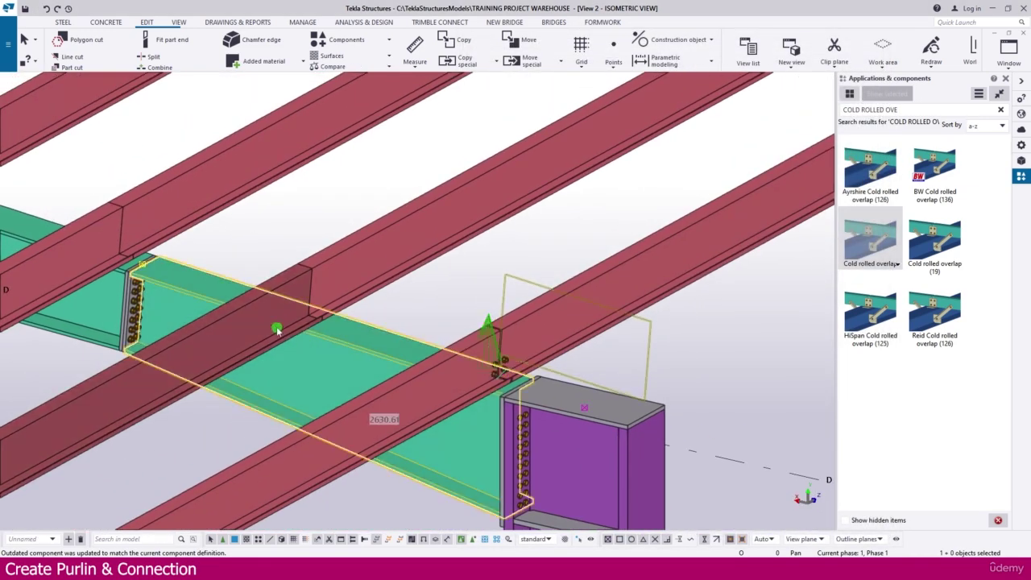
pyautogui.click(361, 40)
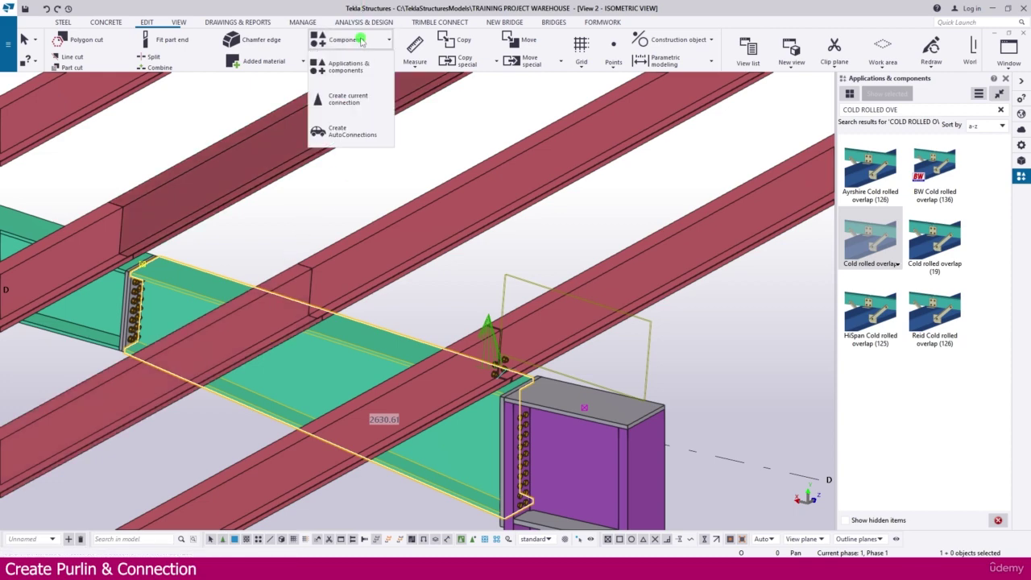
pyautogui.click(353, 101)
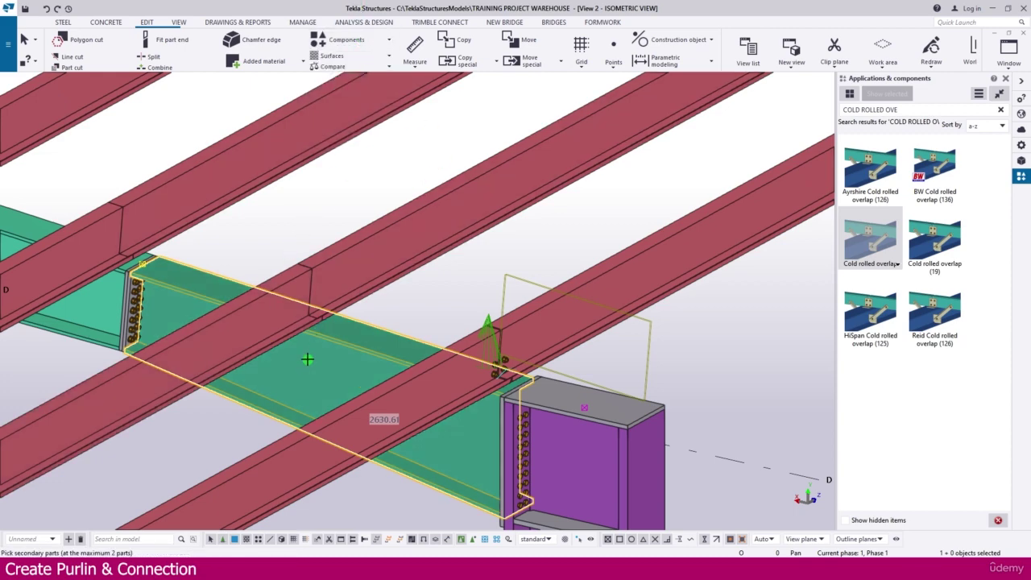
pyautogui.click(357, 271)
pyautogui.middleClick(335, 216)
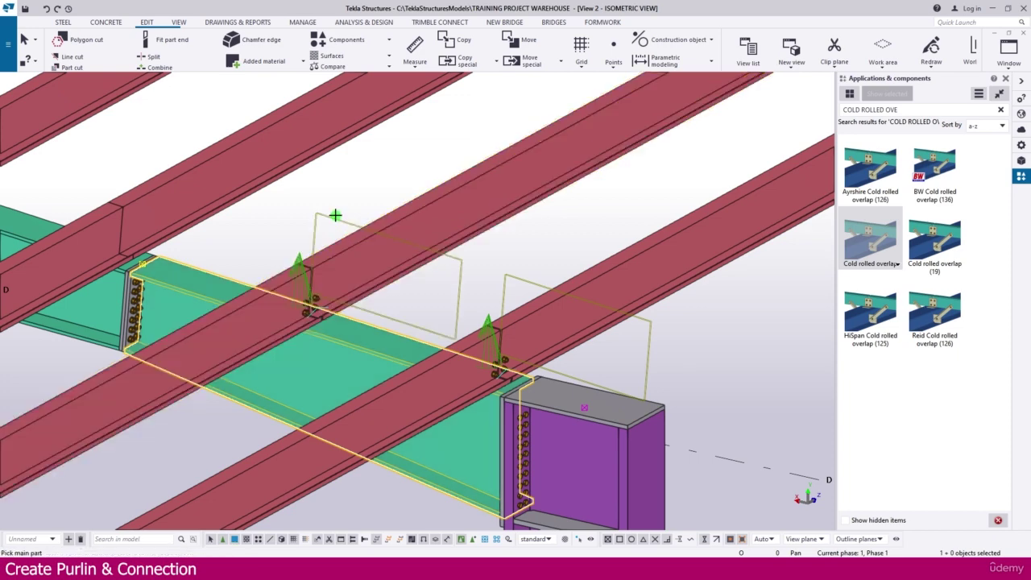
# Connect the next abutting purlin pairs farther up the grid B rafter with the same Cold rolled overlap connection
pyautogui.moveTo(262, 226); pyautogui.dragTo(369, 235, button='middle')
pyautogui.click(230, 237)
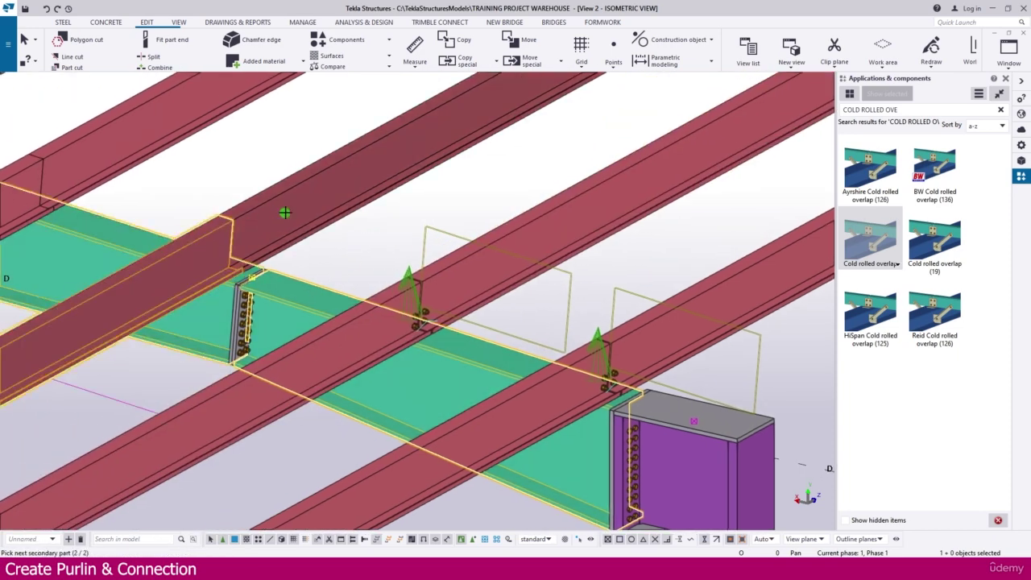
pyautogui.moveTo(288, 212); pyautogui.dragTo(507, 338, button='middle')
pyautogui.click(454, 201)
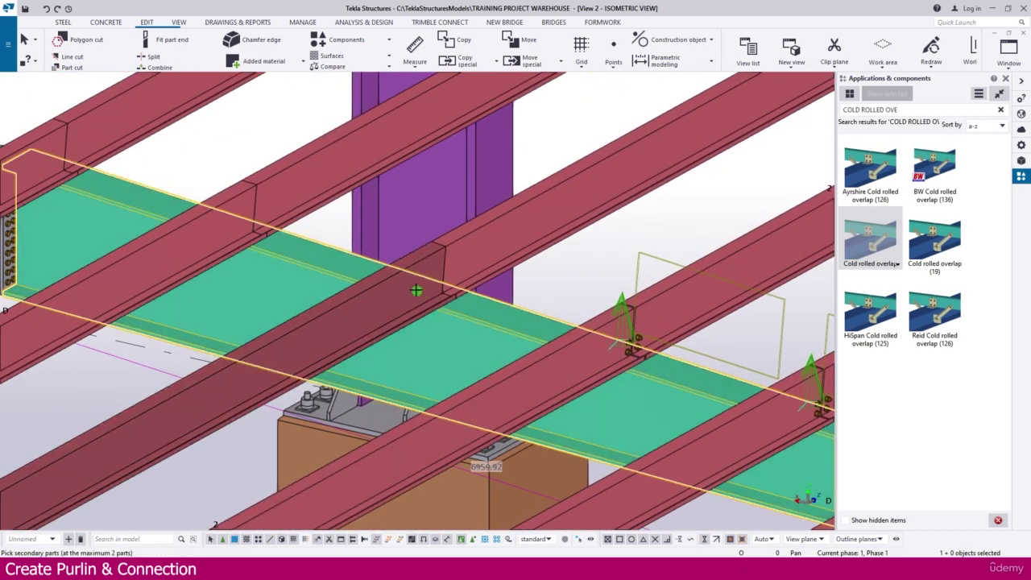
pyautogui.click(416, 290)
pyautogui.moveTo(287, 294); pyautogui.dragTo(346, 317, button='middle')
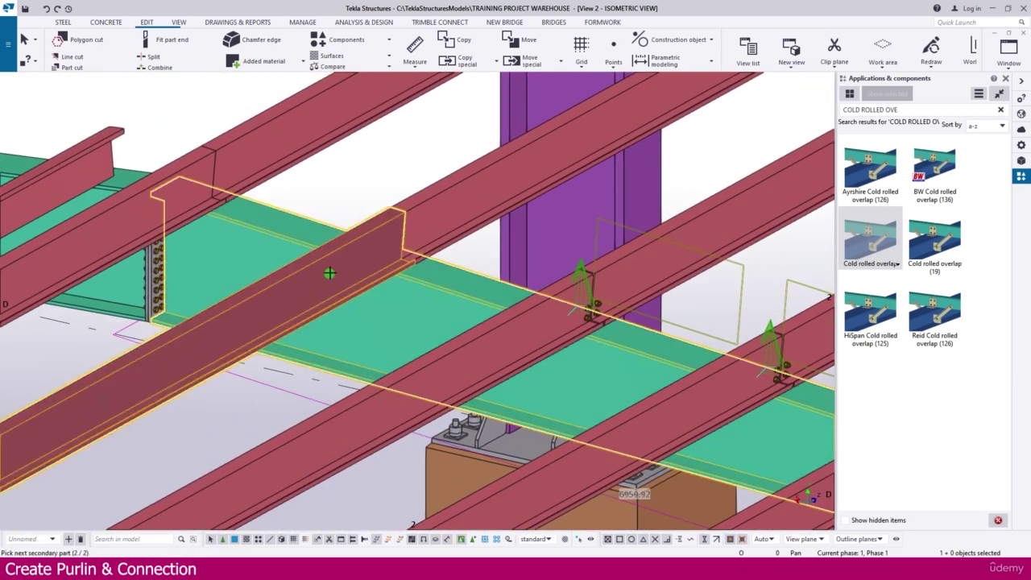
pyautogui.click(412, 228)
pyautogui.moveTo(412, 228); pyautogui.dragTo(473, 326, button='middle')
pyautogui.scroll(2, 509, 298)
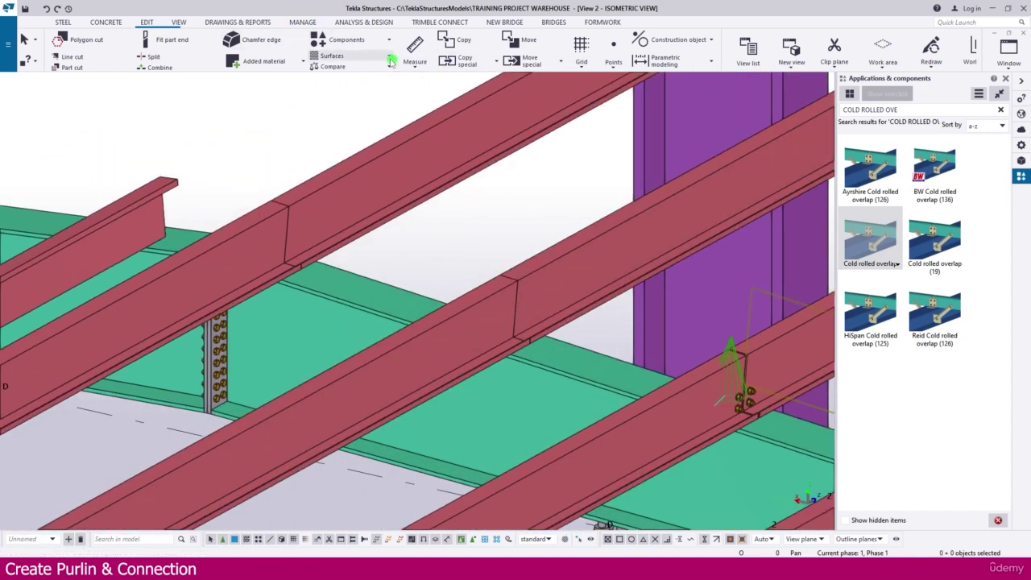
# Connect the last two purlin pairs on the grid B rafter's middle segment using the current connection
pyautogui.click(359, 42)
pyautogui.click(351, 98)
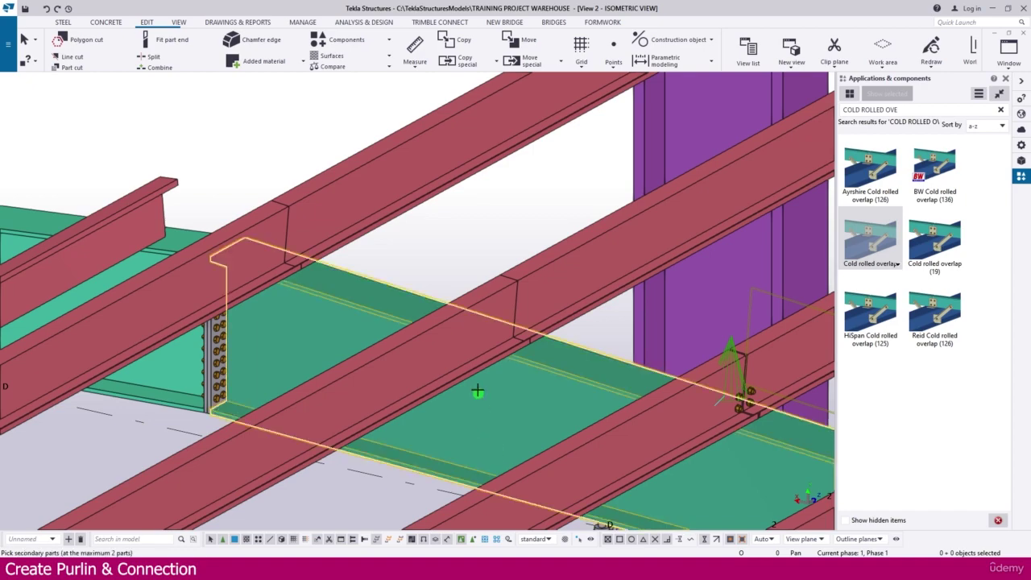
pyautogui.click(547, 297)
pyautogui.click(233, 258)
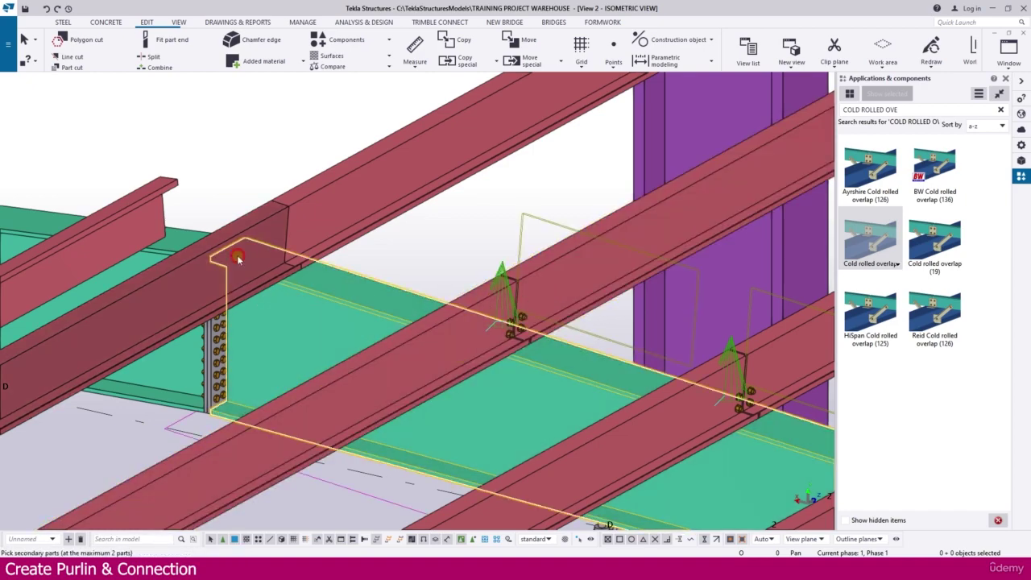
pyautogui.click(326, 200)
pyautogui.middleClick(326, 200)
# Select the eight purlins spanning between grids B and C on the first roof slope
pyautogui.scroll(-10, 355, 242)
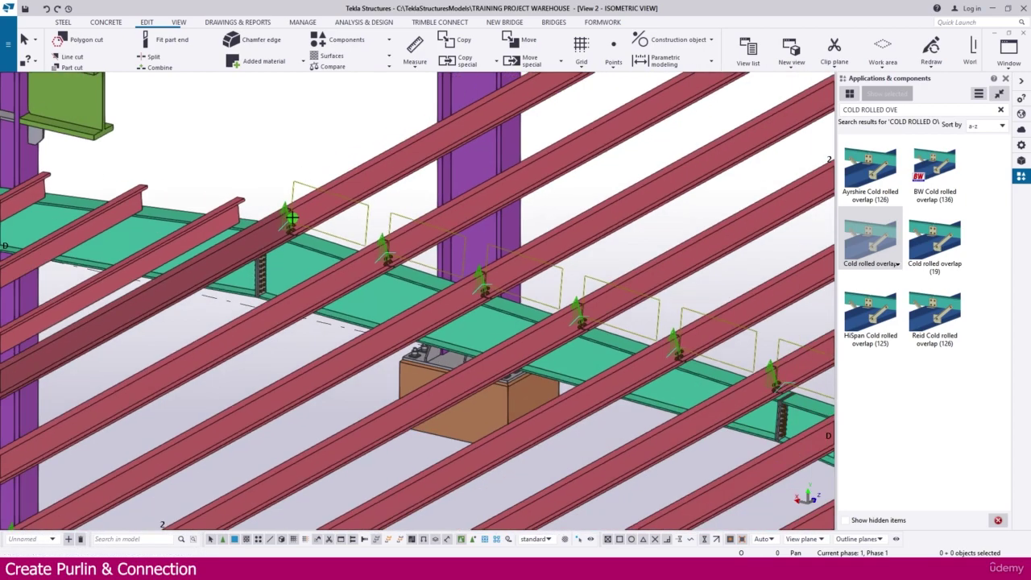
pyautogui.scroll(-3, 382, 286)
pyautogui.scroll(5, 470, 313)
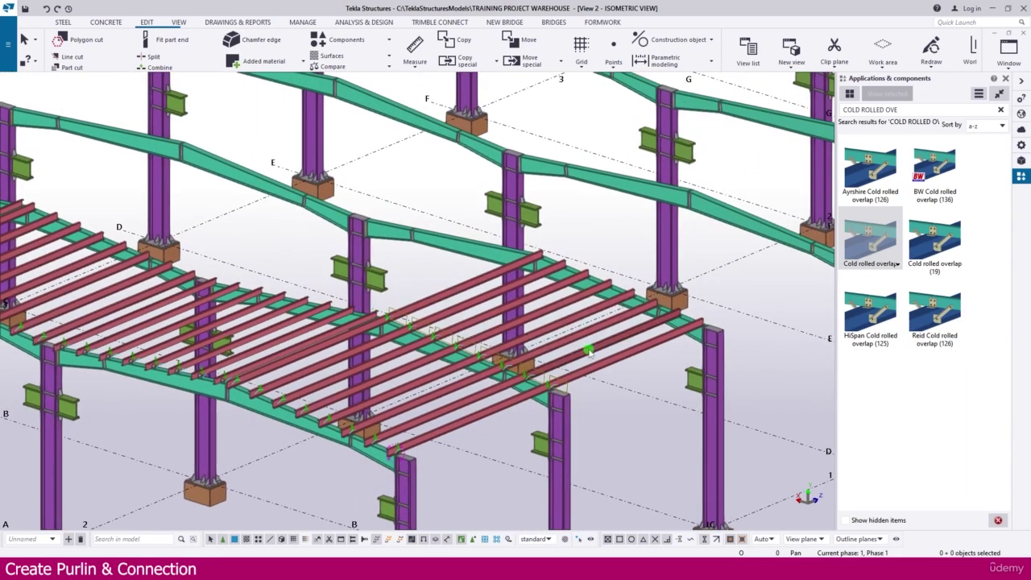
pyautogui.keyDown('ctrl'); pyautogui.moveTo(589, 351); pyautogui.dragTo(566, 364, button='middle'); pyautogui.keyUp('ctrl')
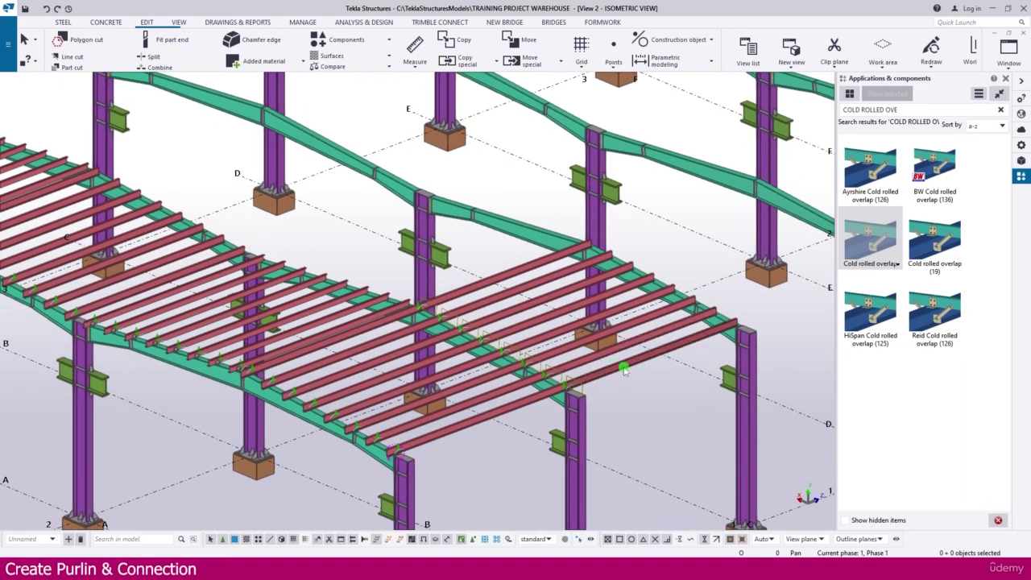
pyautogui.scroll(5, 576, 332)
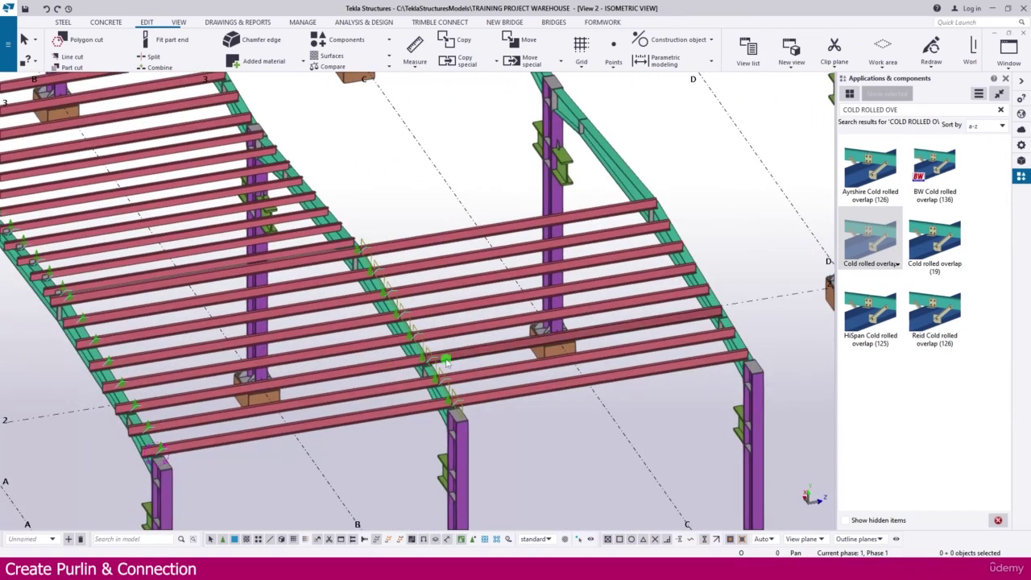
pyautogui.keyDown('ctrl'); pyautogui.moveTo(543, 375); pyautogui.dragTo(520, 368, button='middle'); pyautogui.keyUp('ctrl')
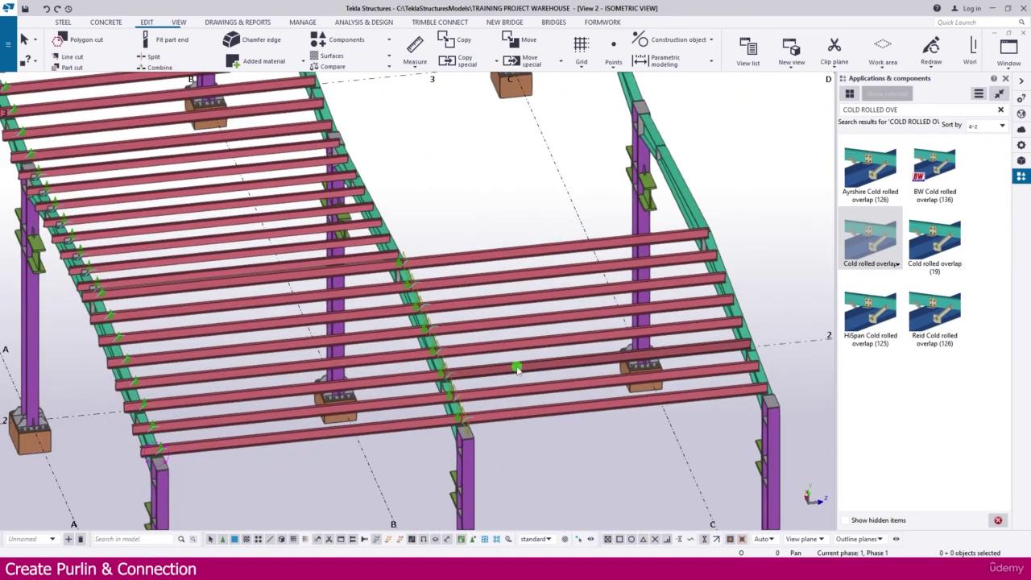
pyautogui.moveTo(522, 408); pyautogui.dragTo(523, 406)
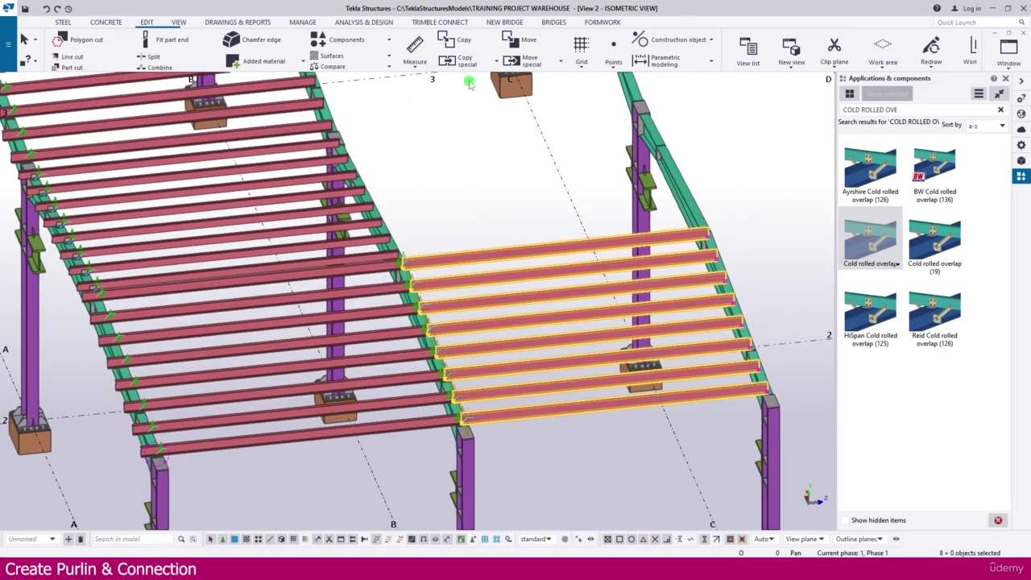
# Open the Grid C elevation view and set the work plane parallel to it
pyautogui.click(179, 22)
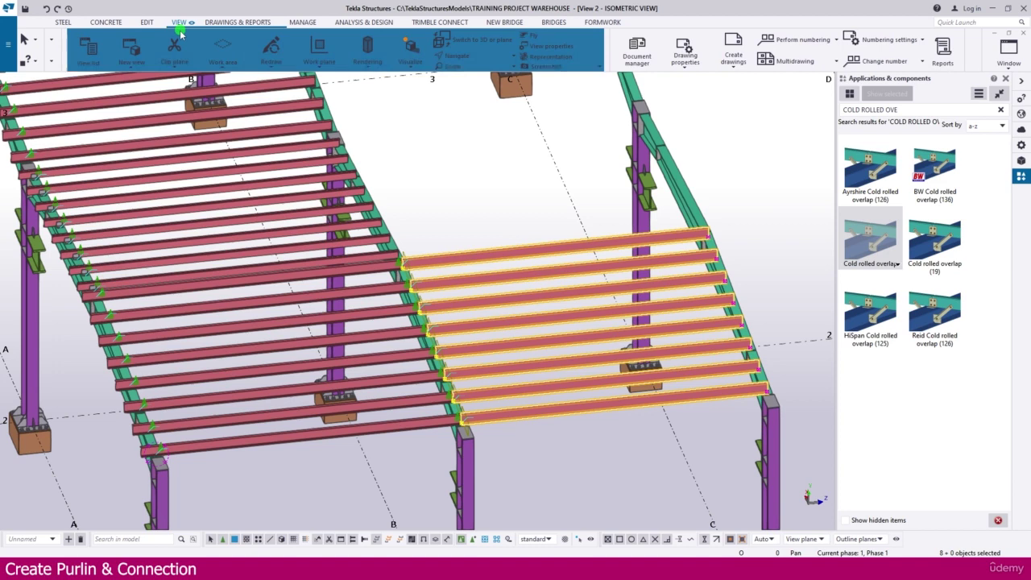
pyautogui.click(71, 52)
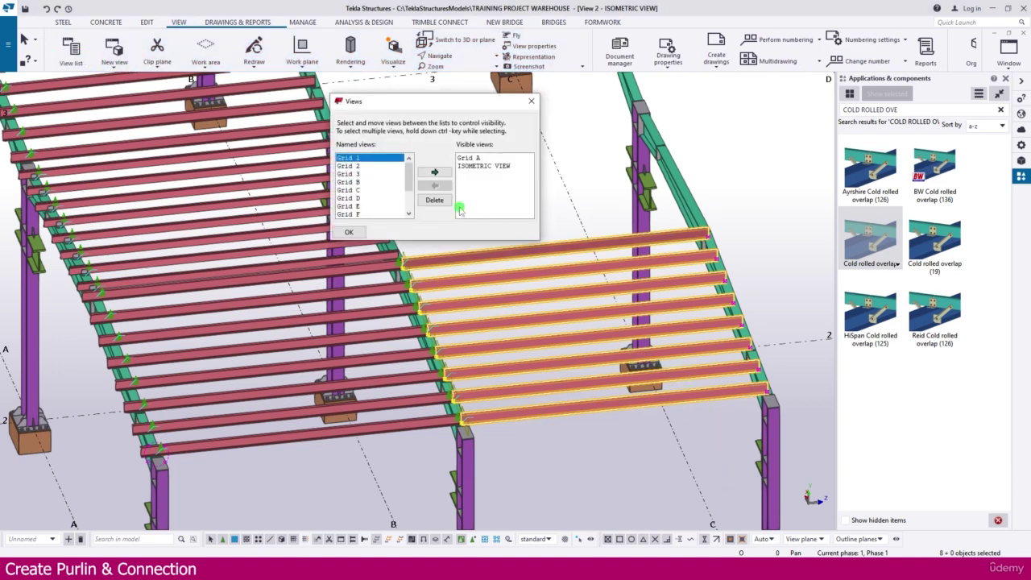
pyautogui.doubleClick(348, 190)
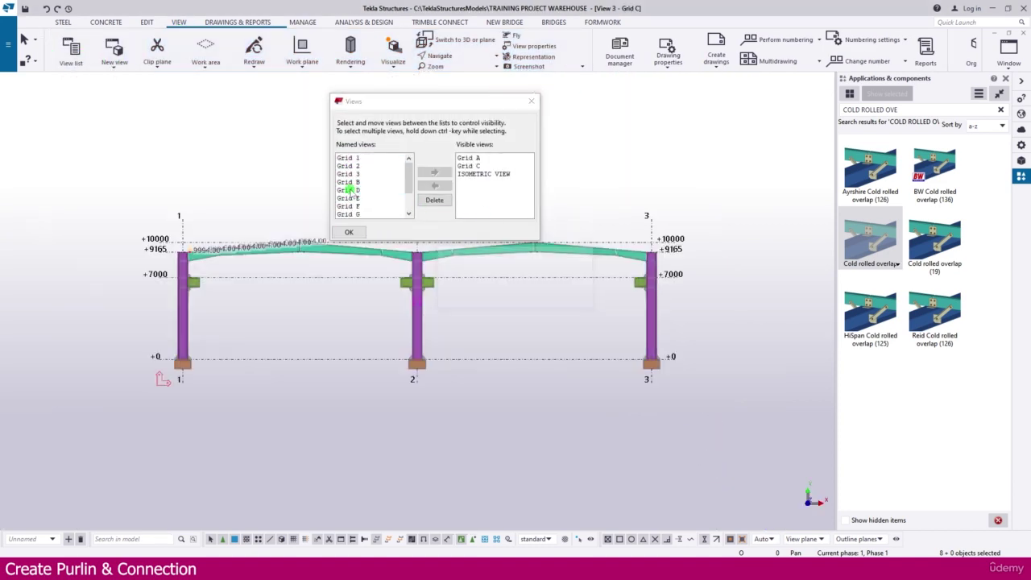
pyautogui.click(531, 103)
pyautogui.scroll(3, 593, 265)
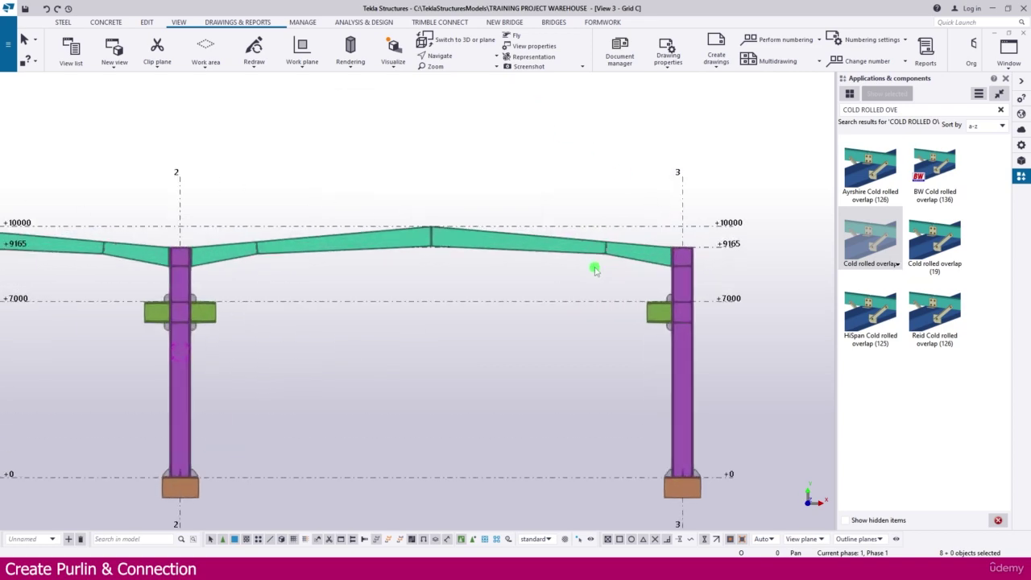
pyautogui.scroll(-2, 596, 266)
pyautogui.scroll(5, 346, 238)
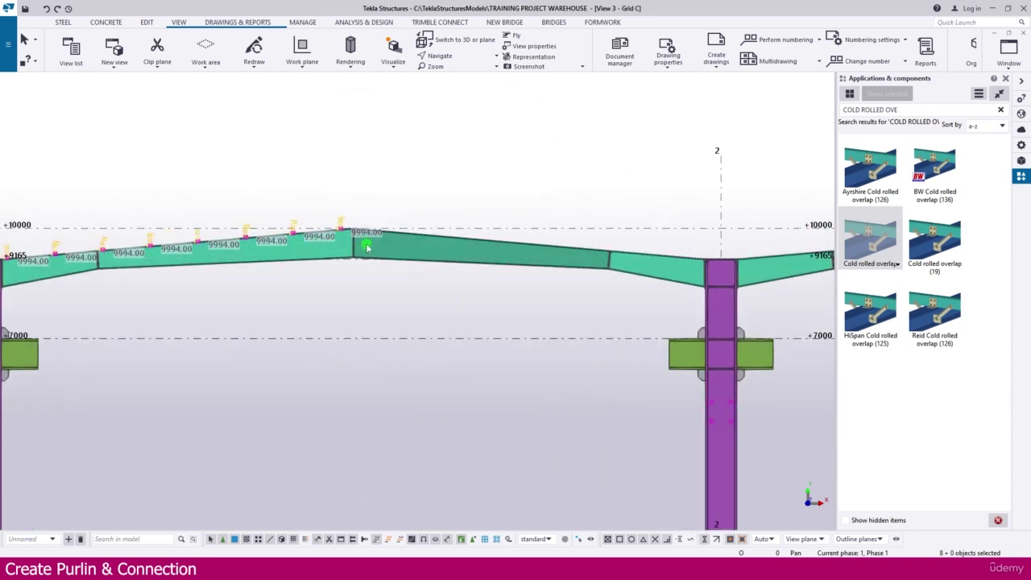
pyautogui.scroll(-3, 343, 232)
pyautogui.scroll(2, 70, 272)
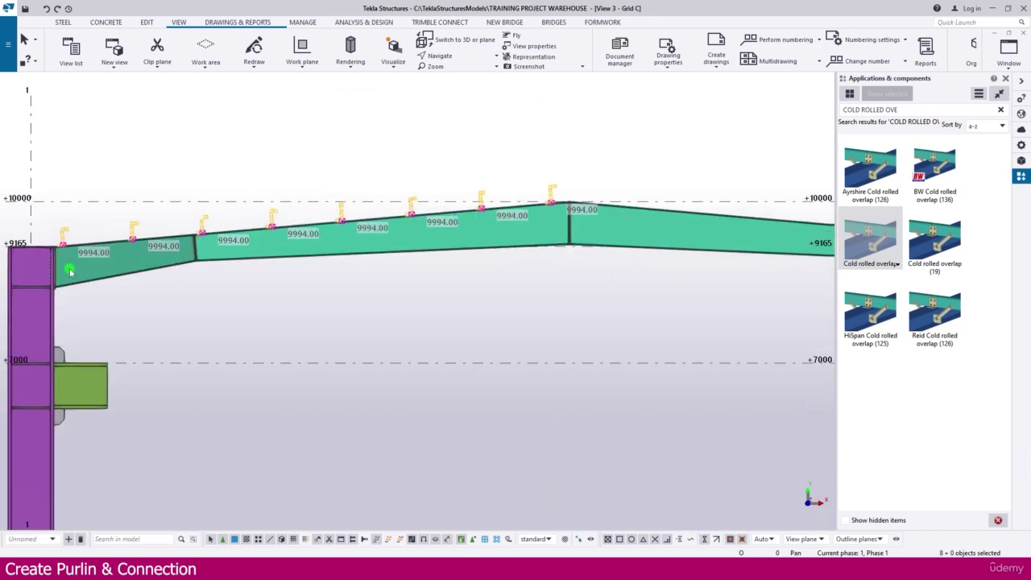
pyautogui.click(304, 65)
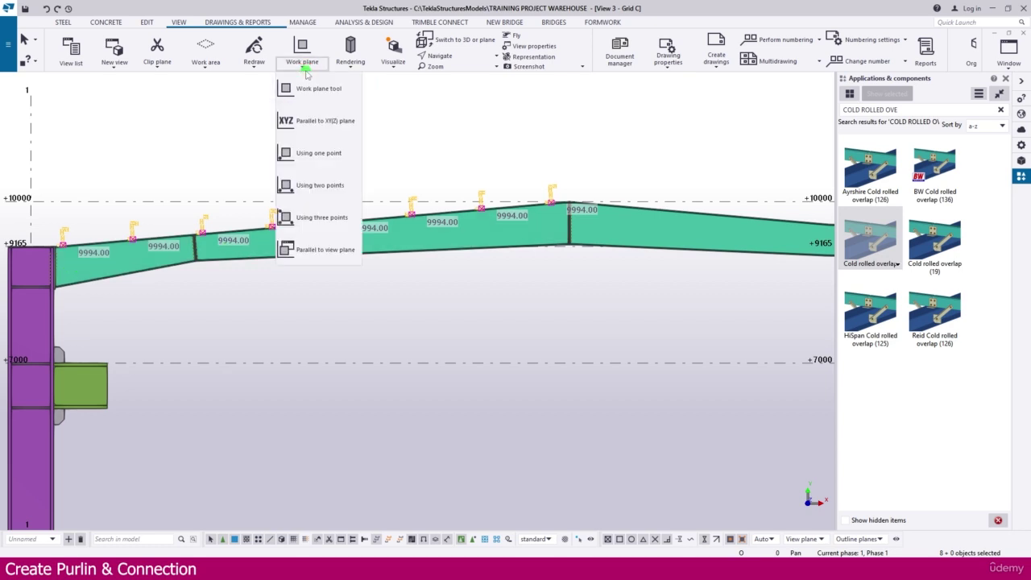
pyautogui.click(322, 249)
# Mirror-copy the eight selected purlins about the vertical line midway between grids 1 and 2, without expanding the view depth
pyautogui.scroll(-4, 364, 153)
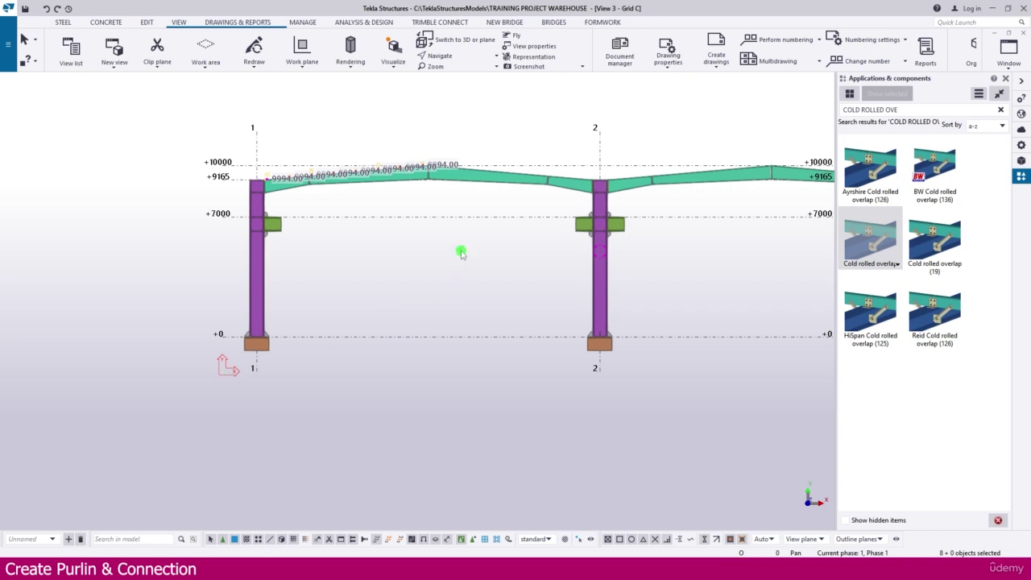
pyautogui.scroll(3, 373, 276)
pyautogui.rightClick(362, 193)
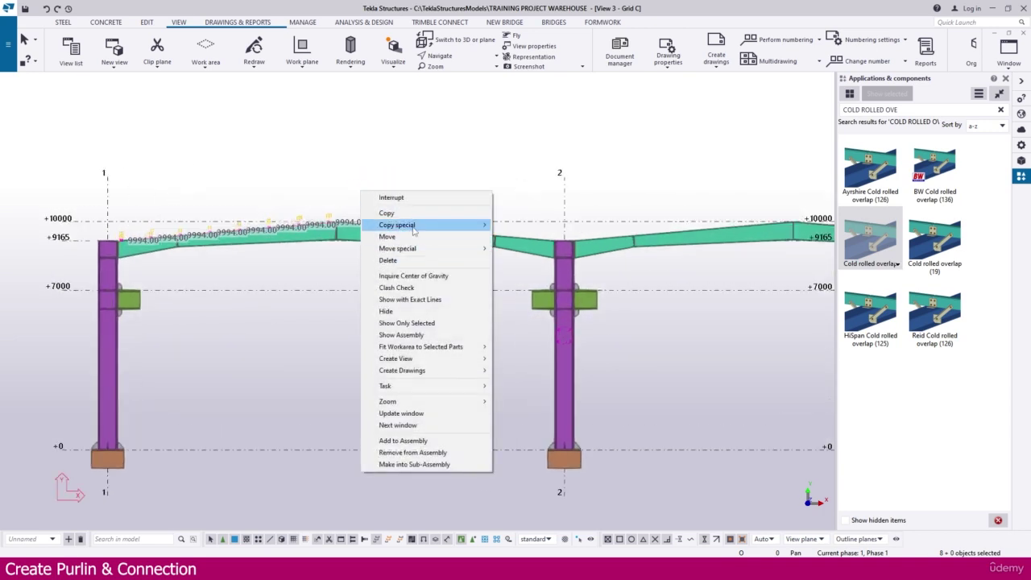
pyautogui.moveTo(413, 229)
pyautogui.click(515, 248)
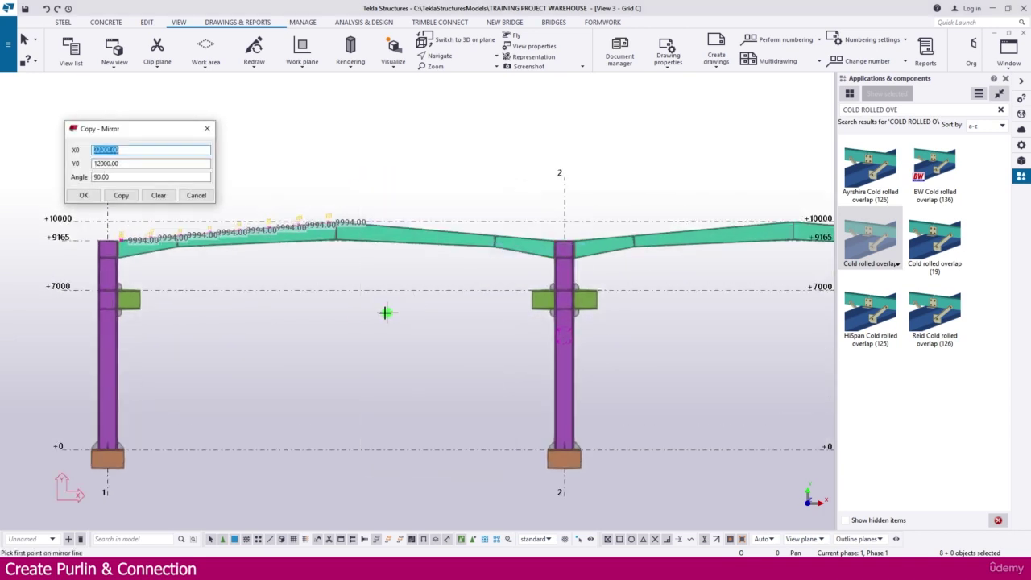
pyautogui.click(334, 289)
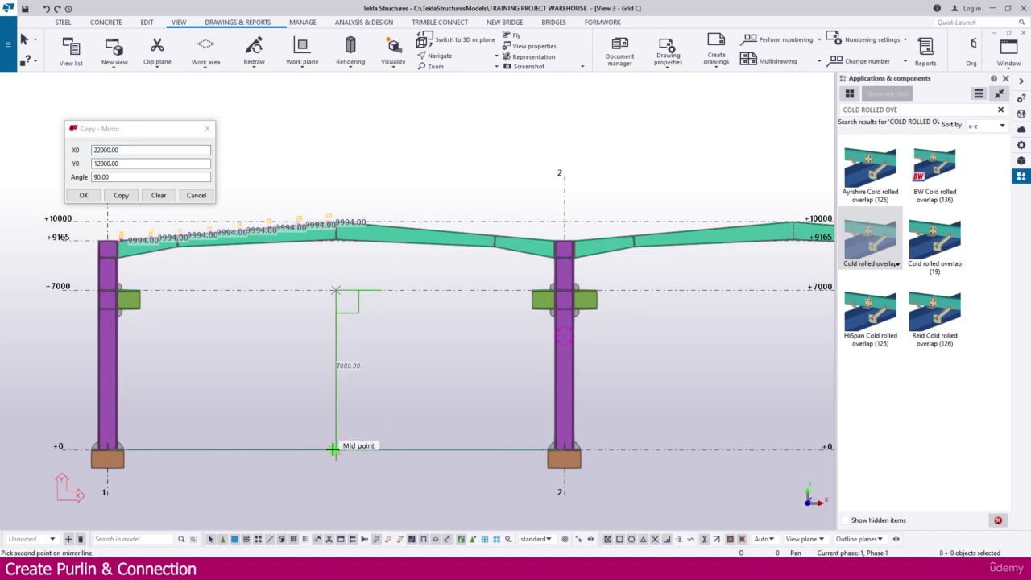
pyautogui.click(121, 196)
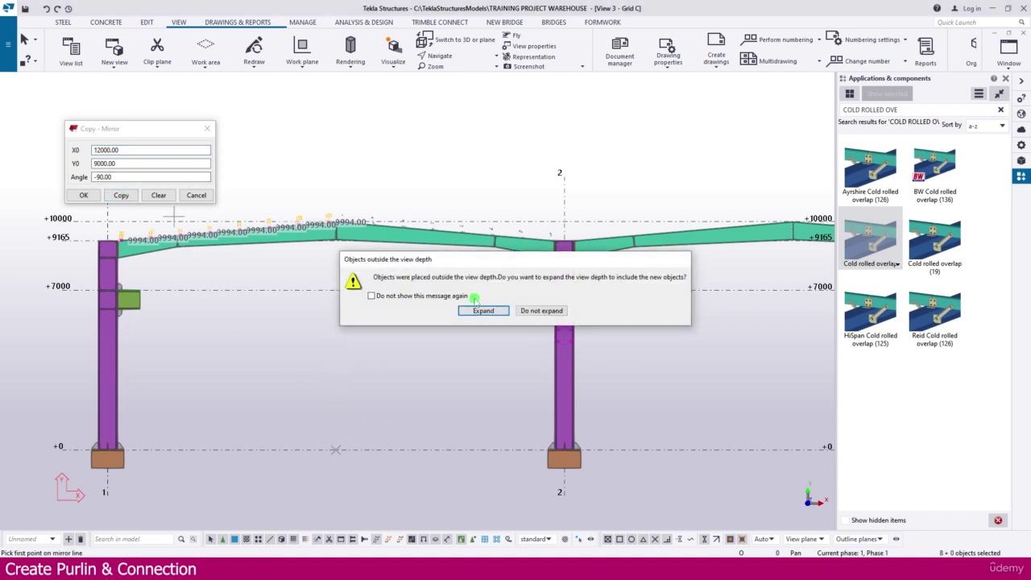
pyautogui.click(542, 311)
pyautogui.scroll(5, 566, 238)
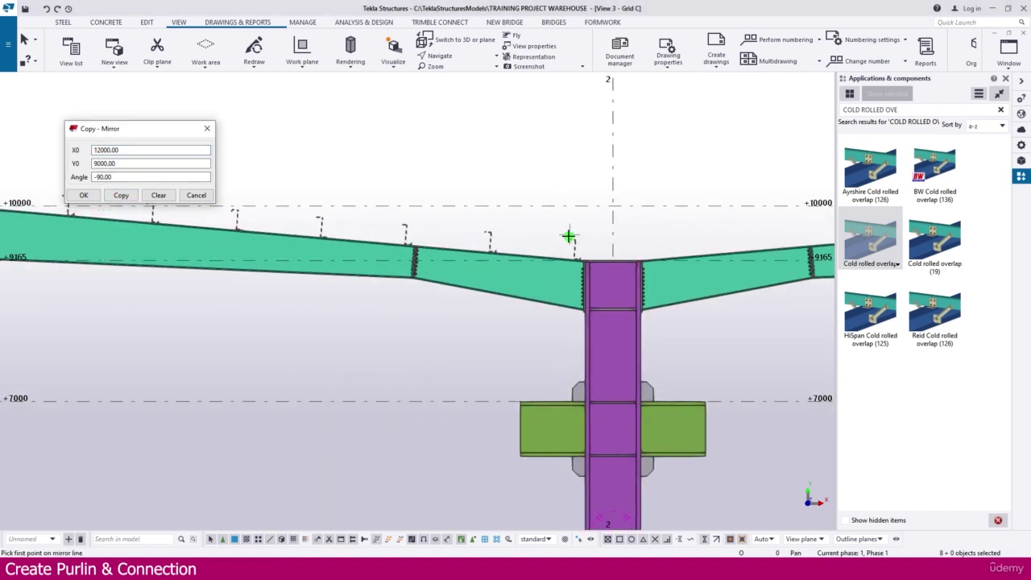
pyautogui.scroll(-3, 589, 252)
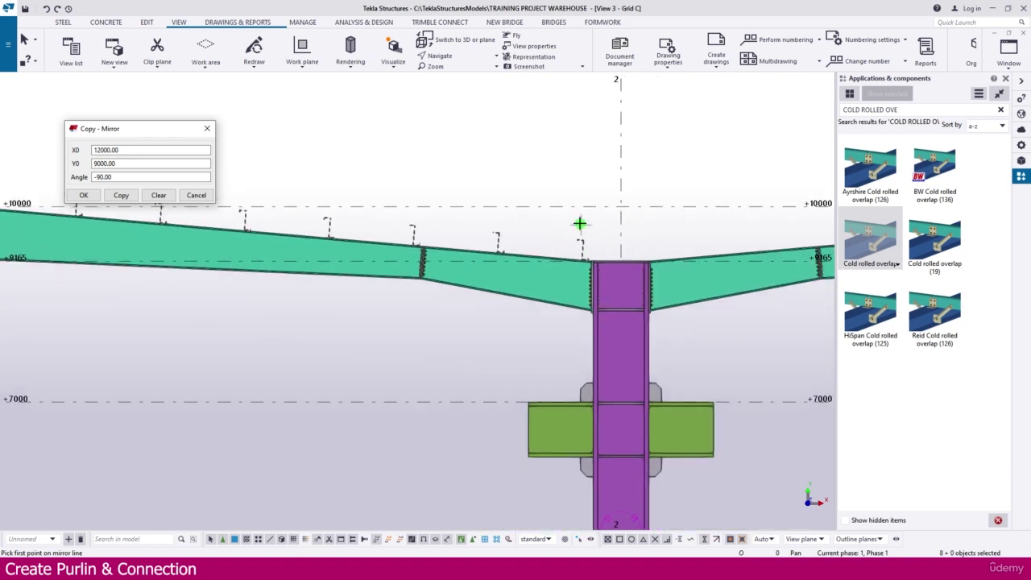
# End the mirror copy and add the eight mirrored purlins on the opposite slope to the selection
pyautogui.rightClick(577, 195)
pyautogui.click(607, 208)
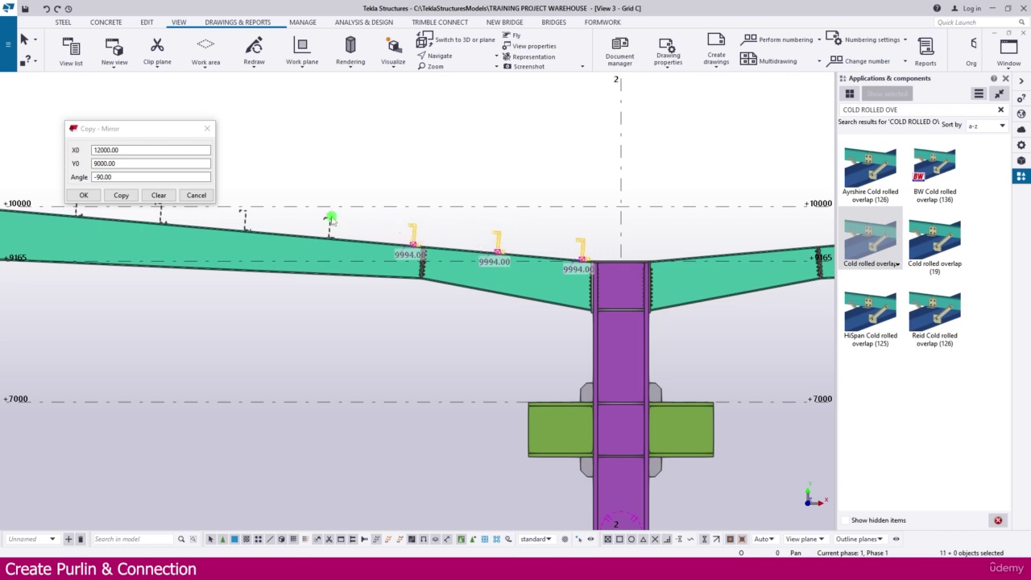
pyautogui.moveTo(242, 219); pyautogui.dragTo(407, 301, button='middle')
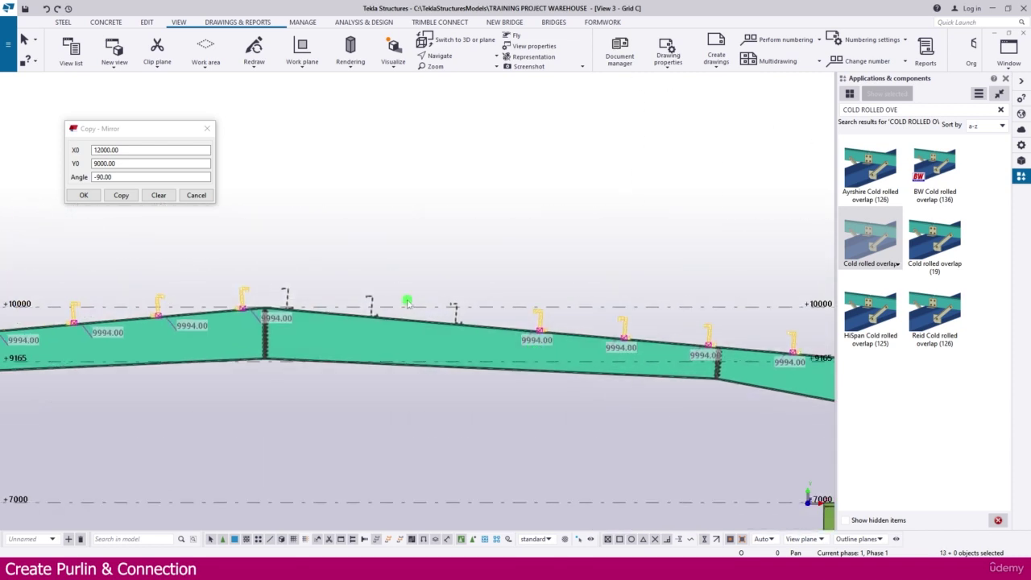
pyautogui.keyDown('shift'); pyautogui.moveTo(528, 340); pyautogui.dragTo(527, 341); pyautogui.keyUp('shift')
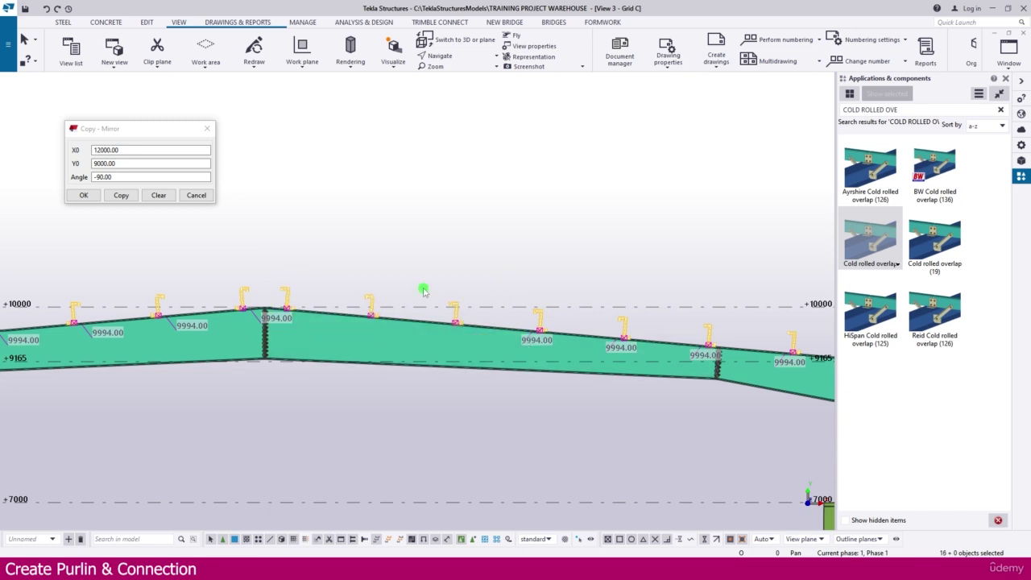
pyautogui.scroll(-3, 368, 230)
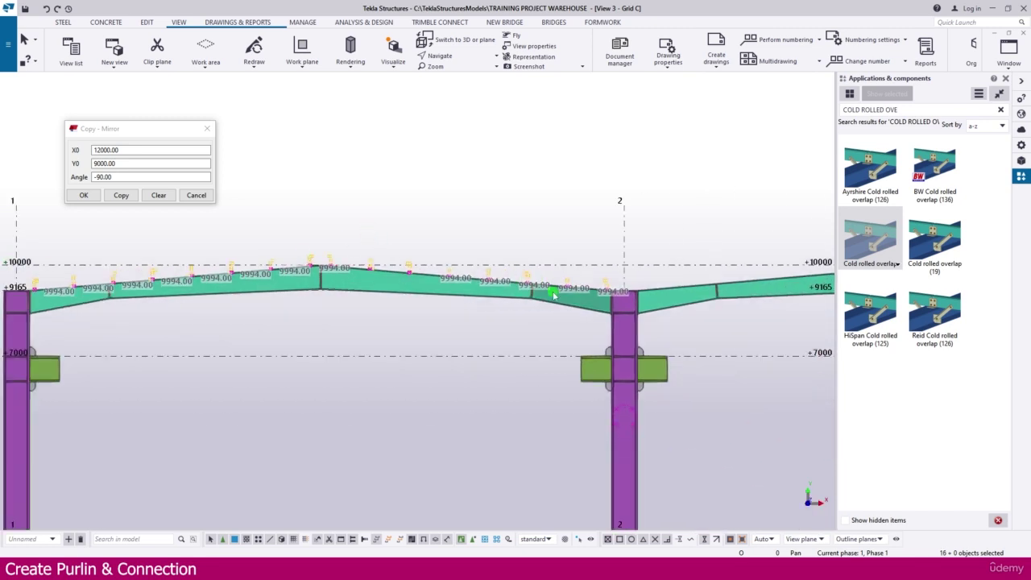
pyautogui.scroll(4, 461, 278)
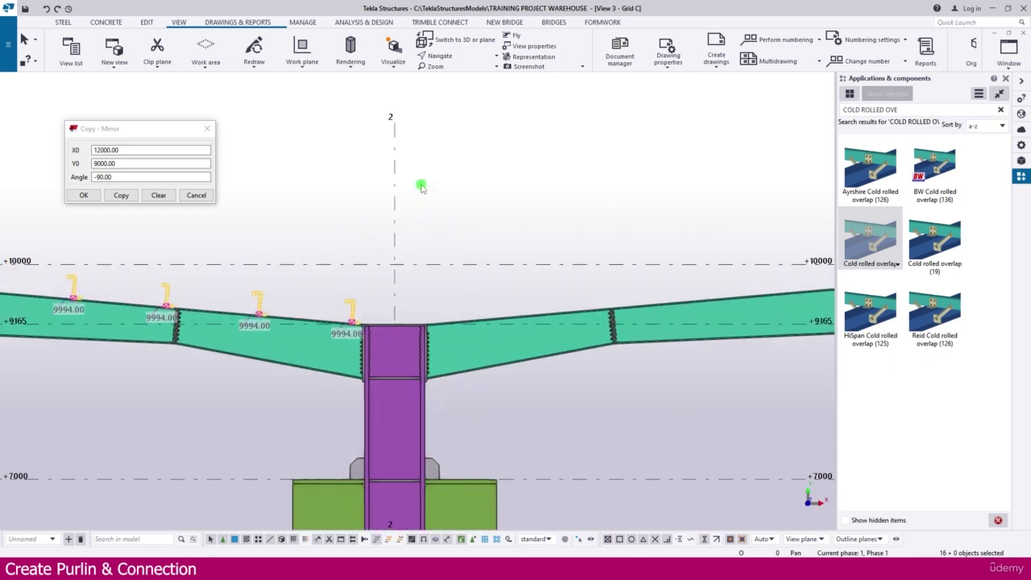
pyautogui.click(197, 195)
# Mirror-copy all sixteen selected purlins about grid line 2 onto the second span, without expanding the view depth
pyautogui.rightClick(245, 186)
pyautogui.moveTo(292, 223)
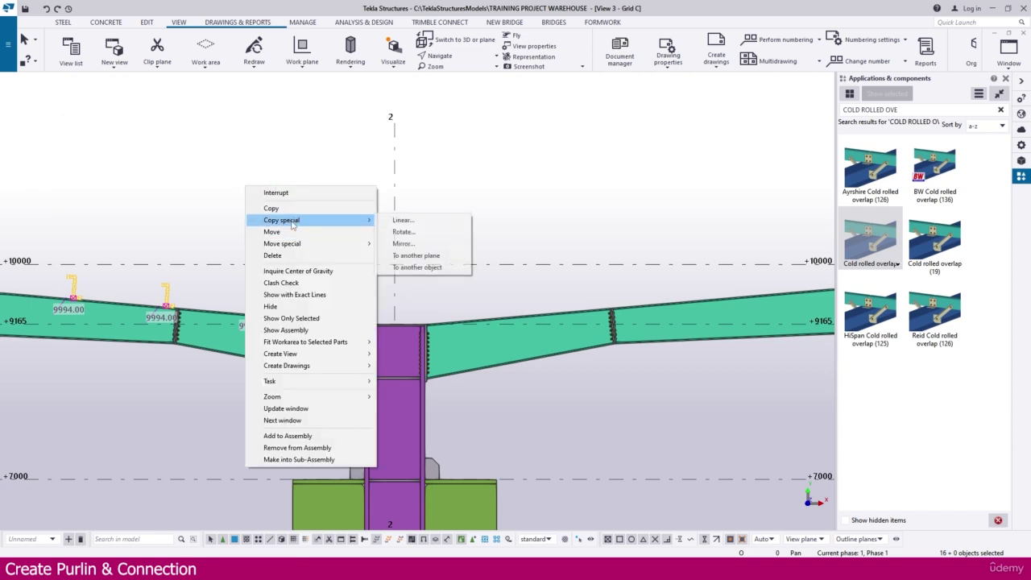
pyautogui.click(396, 244)
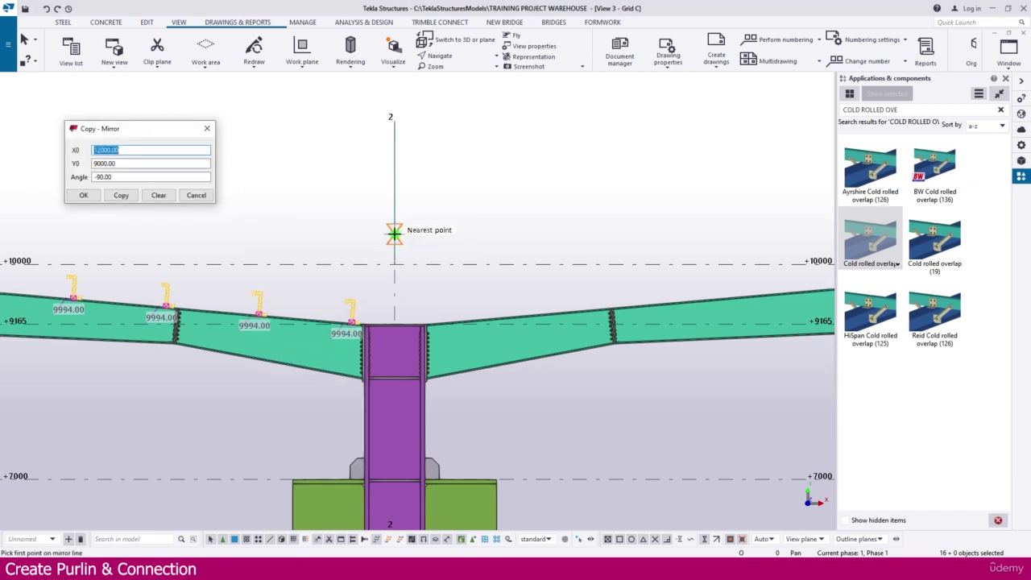
pyautogui.click(394, 264)
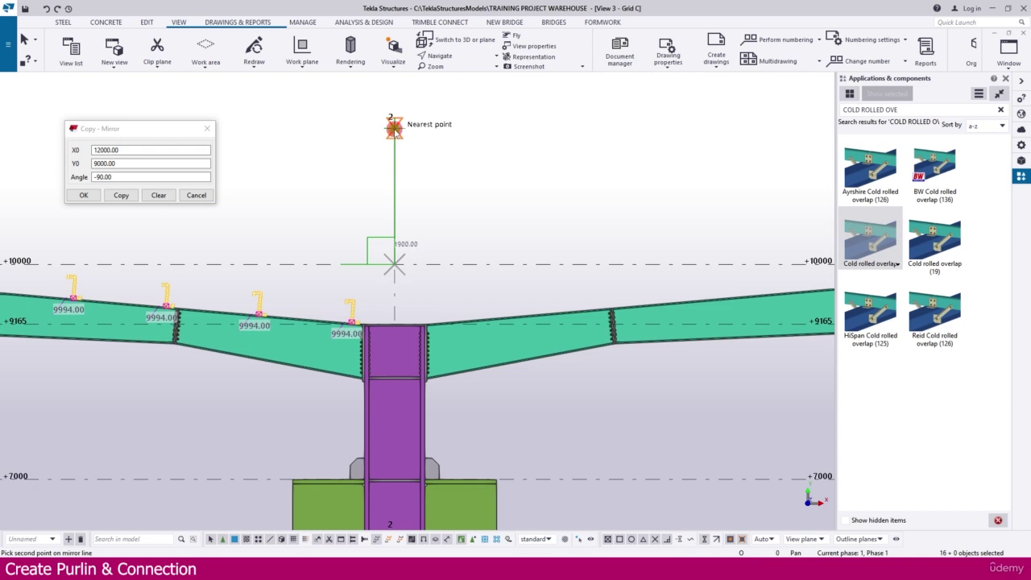
pyautogui.click(131, 198)
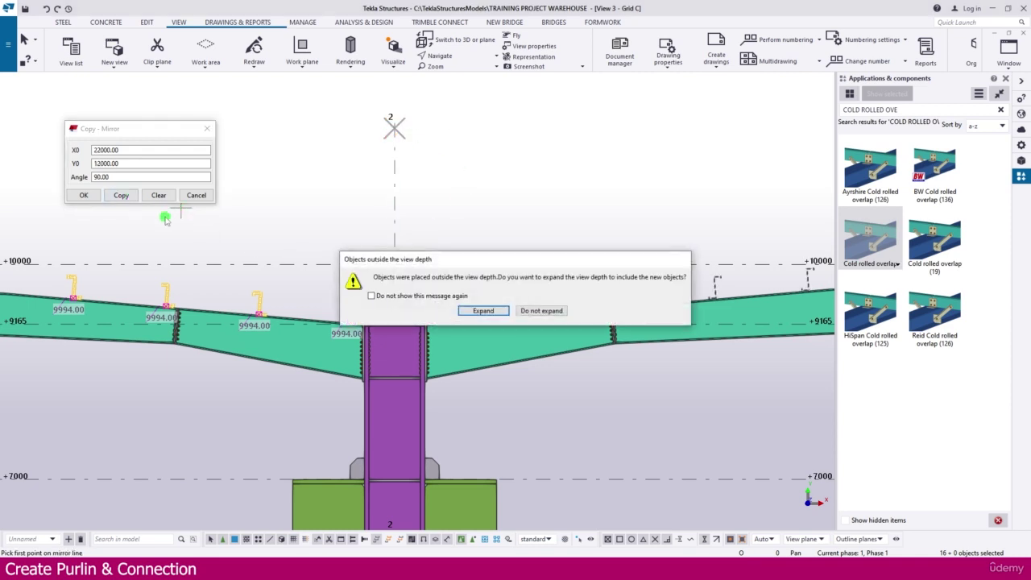
pyautogui.click(545, 311)
pyautogui.scroll(-5, 386, 288)
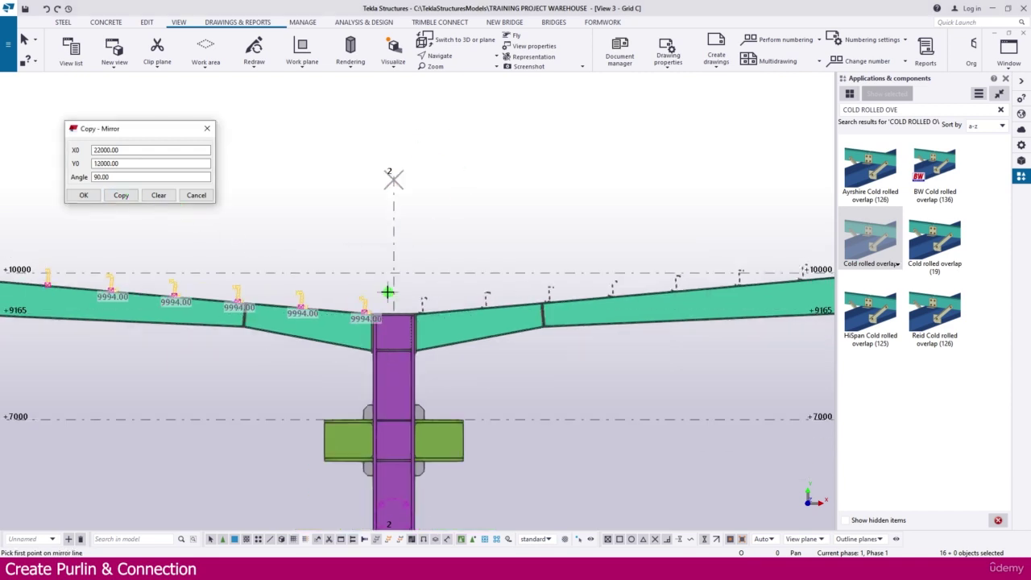
pyautogui.scroll(3, 620, 288)
pyautogui.scroll(3, 620, 289)
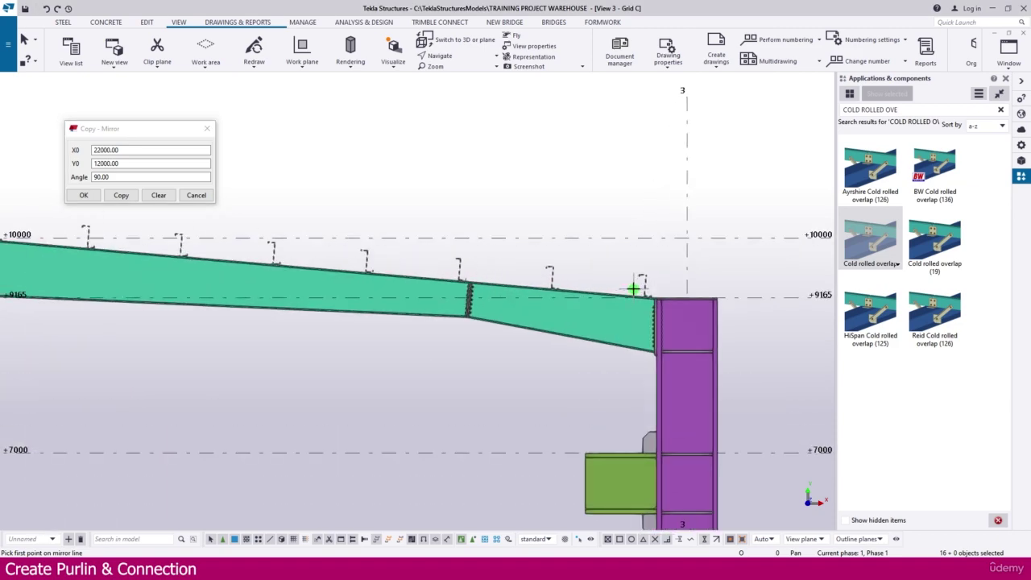
pyautogui.scroll(-5, 624, 291)
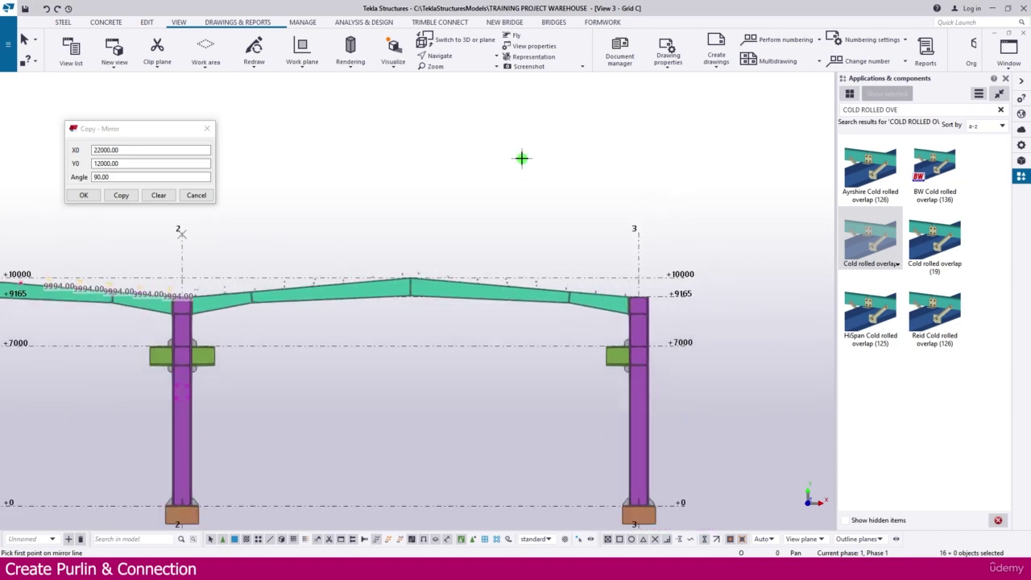
pyautogui.scroll(-4, 472, 246)
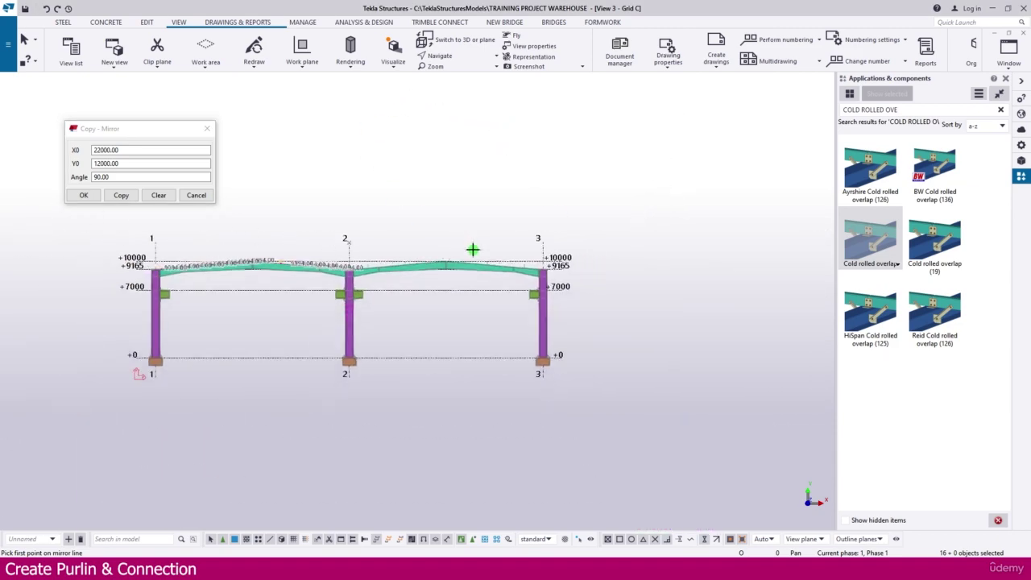
# Return to the isometric view and examine the purlins between grids B and C across both spans
pyautogui.hotkey('ctrl', 'Tab')
pyautogui.scroll(-6, 445, 261)
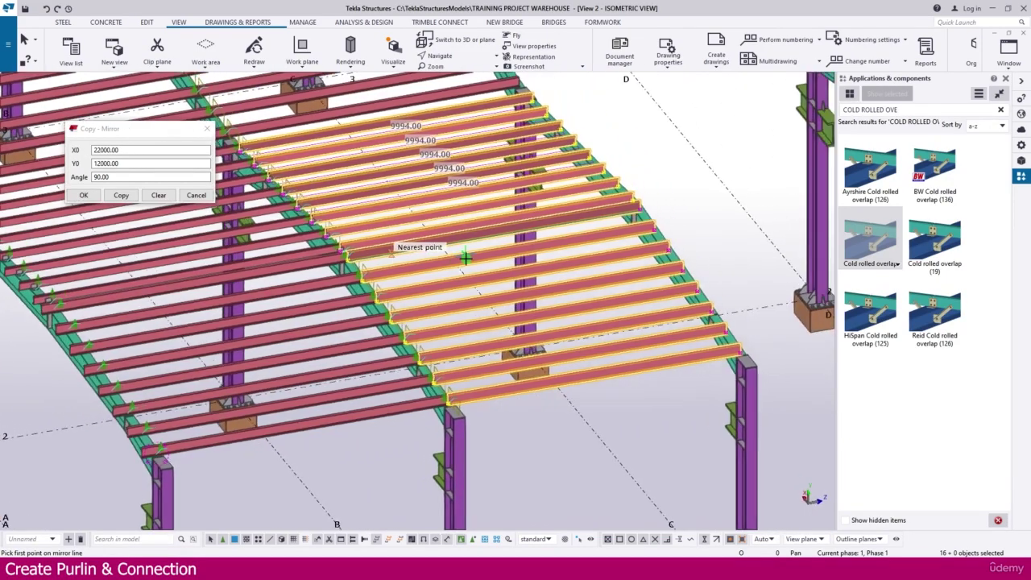
pyautogui.scroll(6, 373, 151)
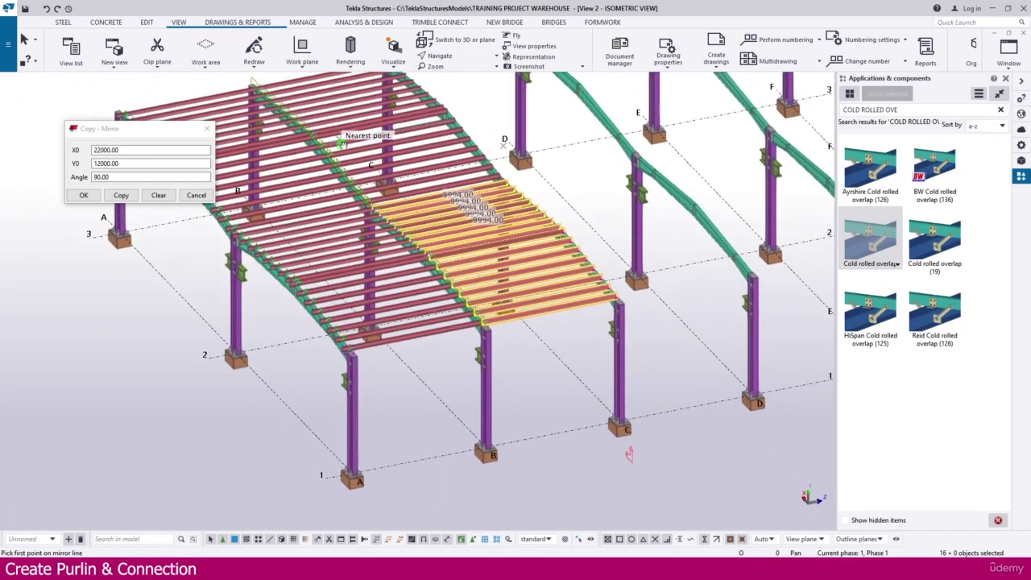
# Examine the cleat joints and bolts between adjoining purlins along the grid B rafters, and end the mirror copy
pyautogui.scroll(3, 455, 319)
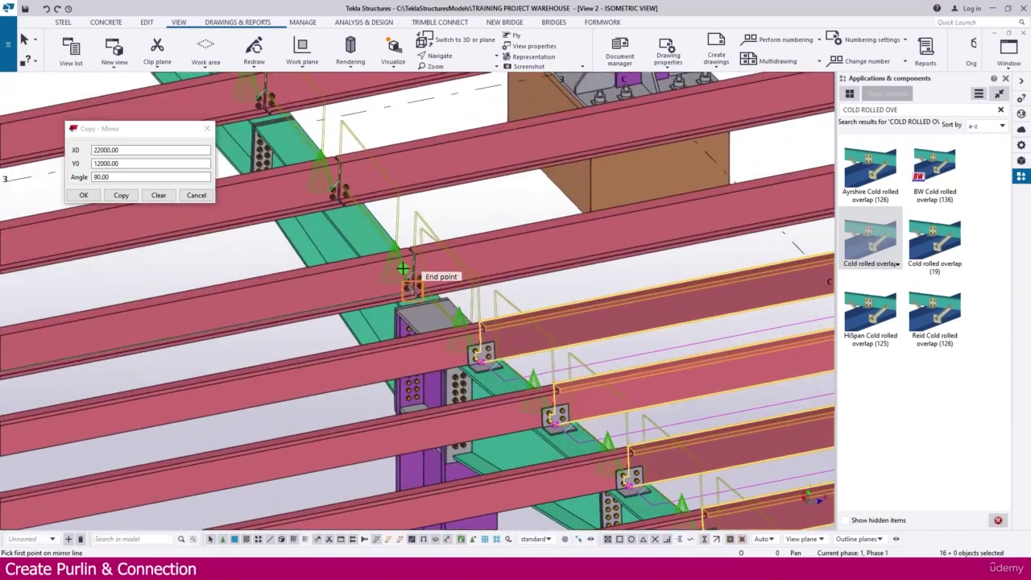
pyautogui.scroll(-5, 433, 307)
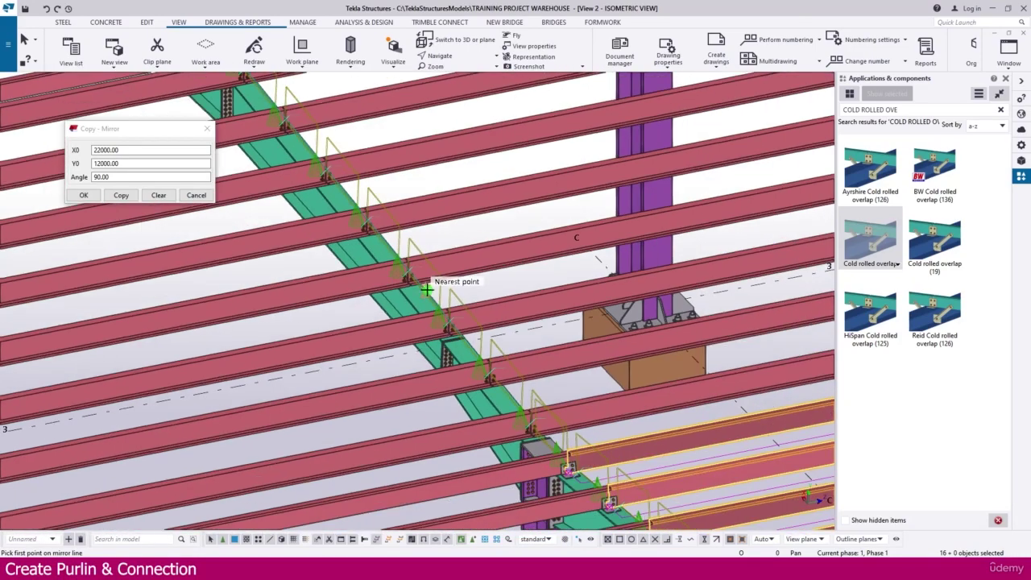
pyautogui.scroll(-2, 427, 288)
pyautogui.moveTo(402, 218); pyautogui.dragTo(334, 233, button='middle')
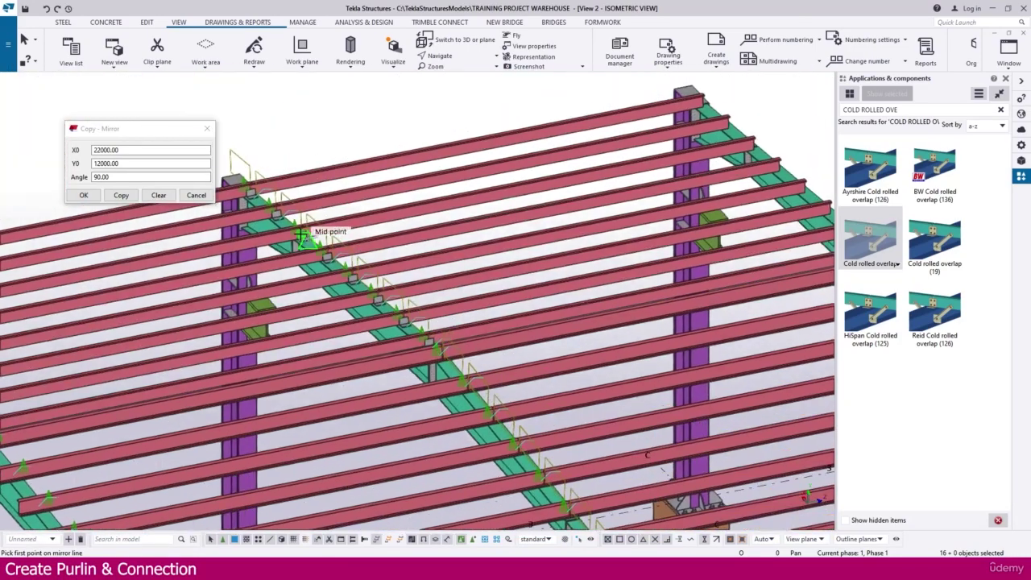
pyautogui.scroll(4, 287, 172)
pyautogui.scroll(5, 288, 262)
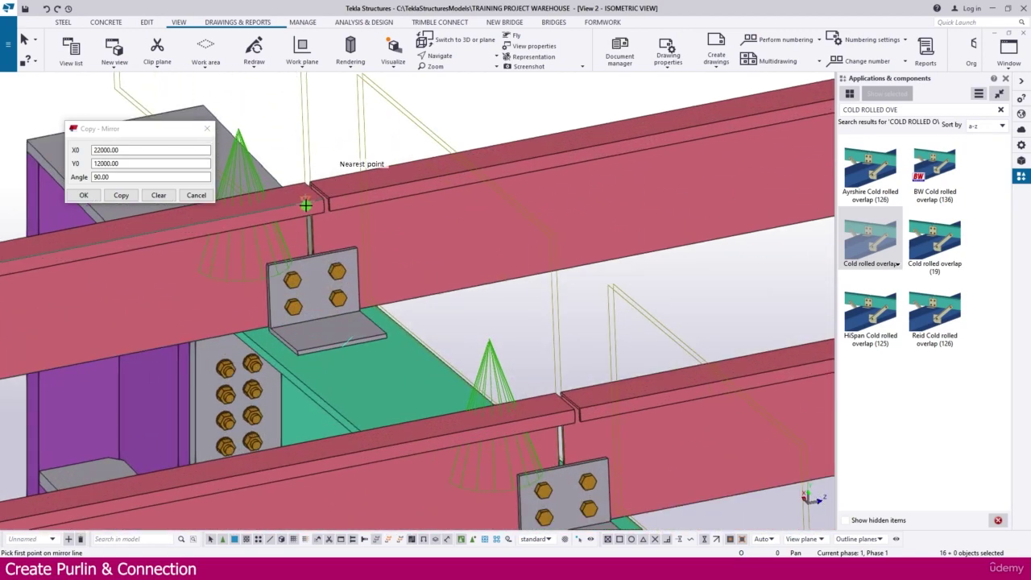
pyautogui.scroll(-5, 369, 326)
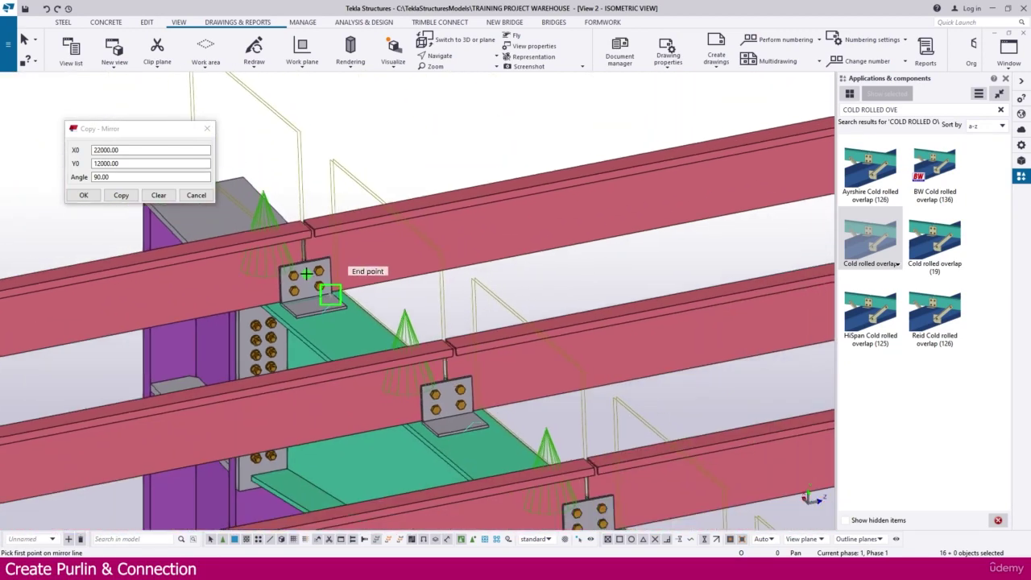
pyautogui.scroll(-6, 354, 274)
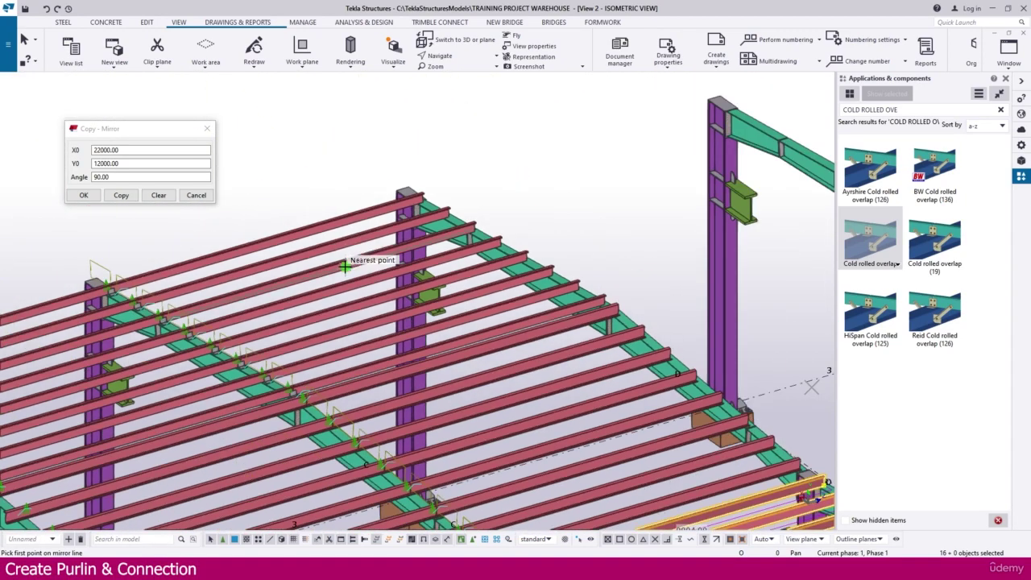
pyautogui.scroll(3, 396, 366)
pyautogui.scroll(6, 395, 367)
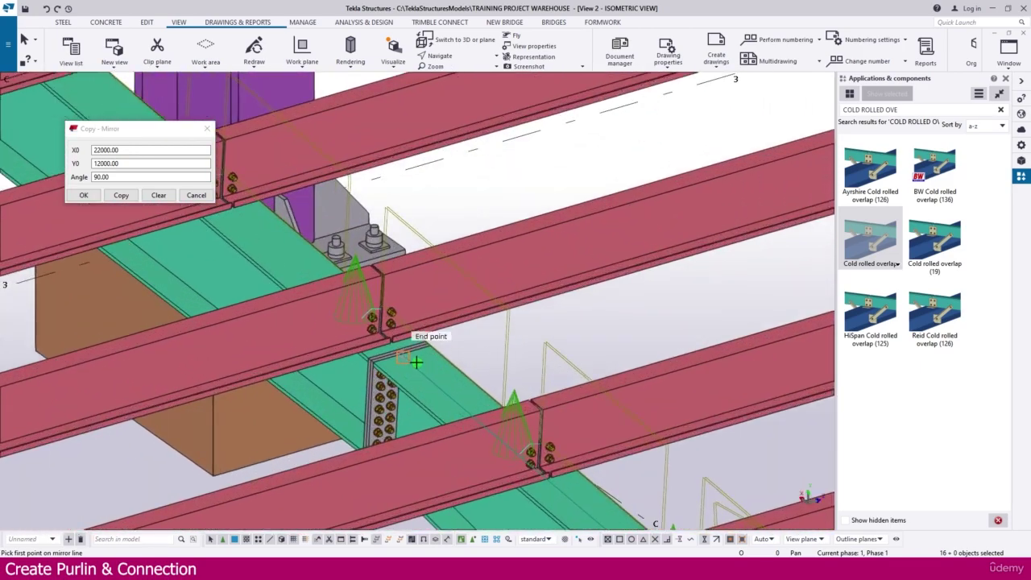
pyautogui.scroll(3, 342, 284)
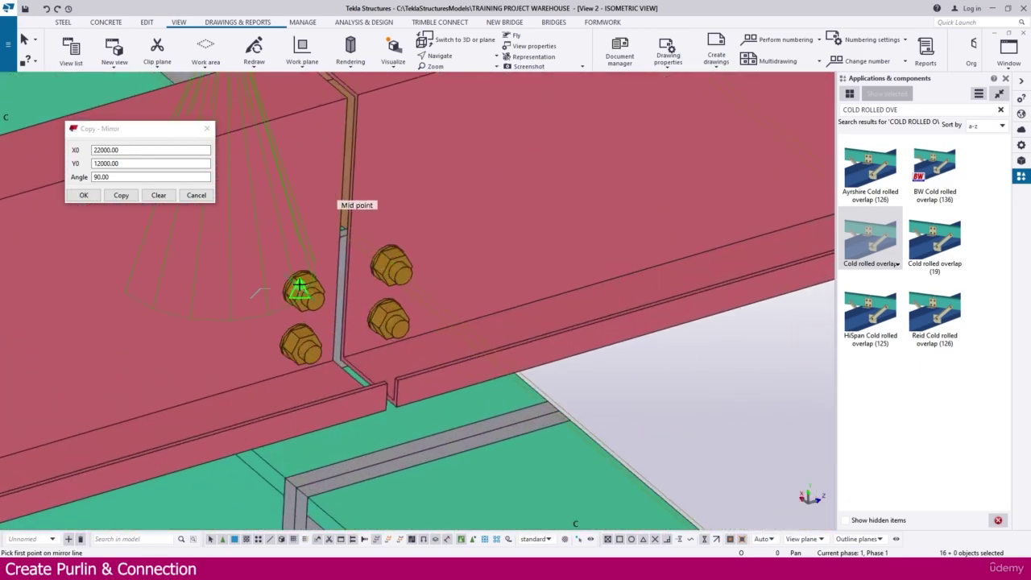
pyautogui.scroll(-4, 302, 287)
pyautogui.scroll(-10, 309, 284)
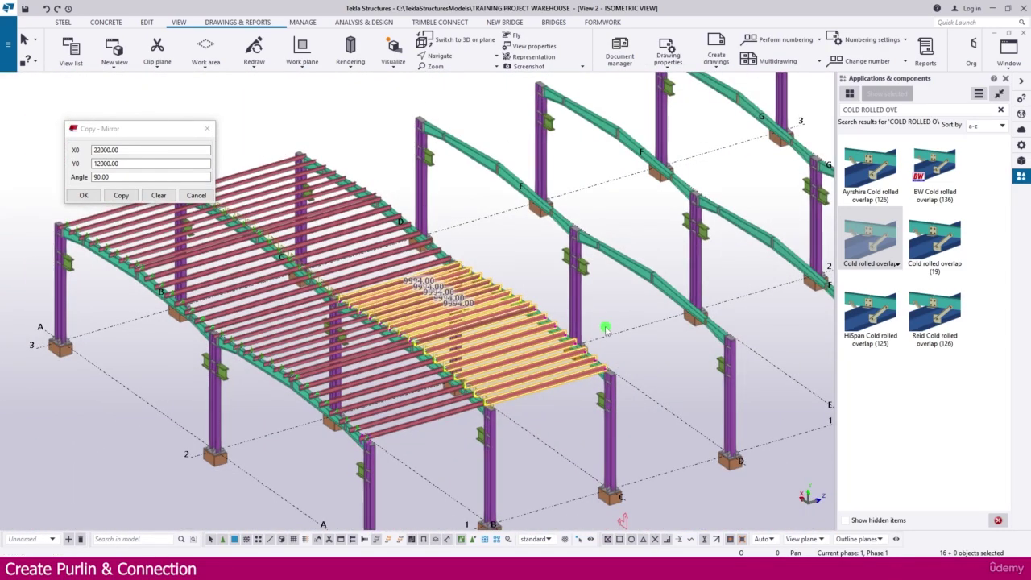
pyautogui.rightClick(605, 329)
pyautogui.press('Escape')
# Add the purlins between grids 2 and 3 in bay B–C to the current selection
pyautogui.keyDown('ctrl'); pyautogui.moveTo(621, 99); pyautogui.dragTo(504, 394, button='middle'); pyautogui.keyUp('ctrl')
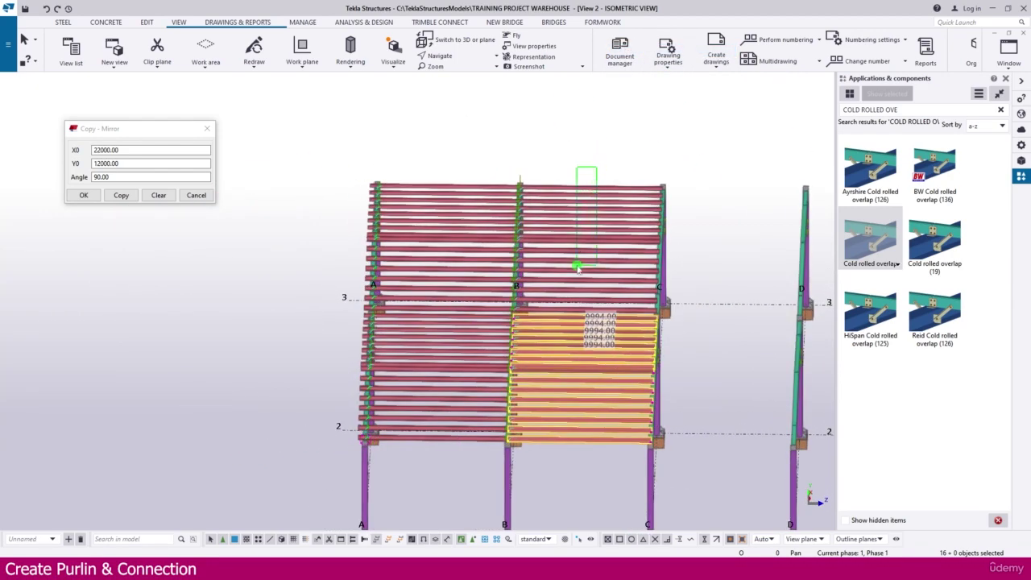
pyautogui.keyDown('shift'); pyautogui.moveTo(555, 317); pyautogui.dragTo(556, 319); pyautogui.keyUp('shift')
pyautogui.keyDown('ctrl'); pyautogui.moveTo(575, 312); pyautogui.dragTo(590, 329, button='middle'); pyautogui.keyUp('ctrl')
pyautogui.scroll(4, 590, 328)
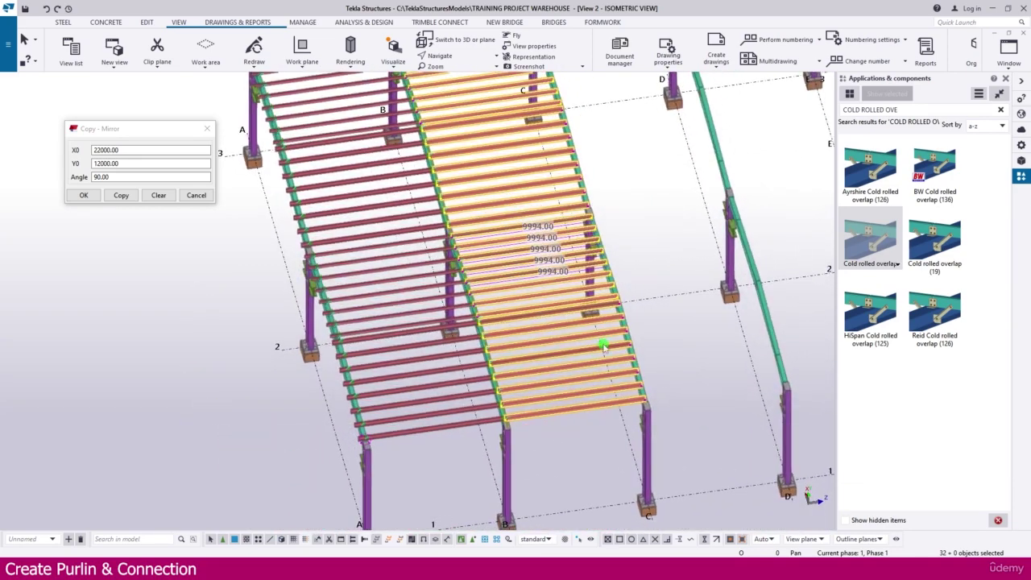
pyautogui.scroll(-6, 491, 214)
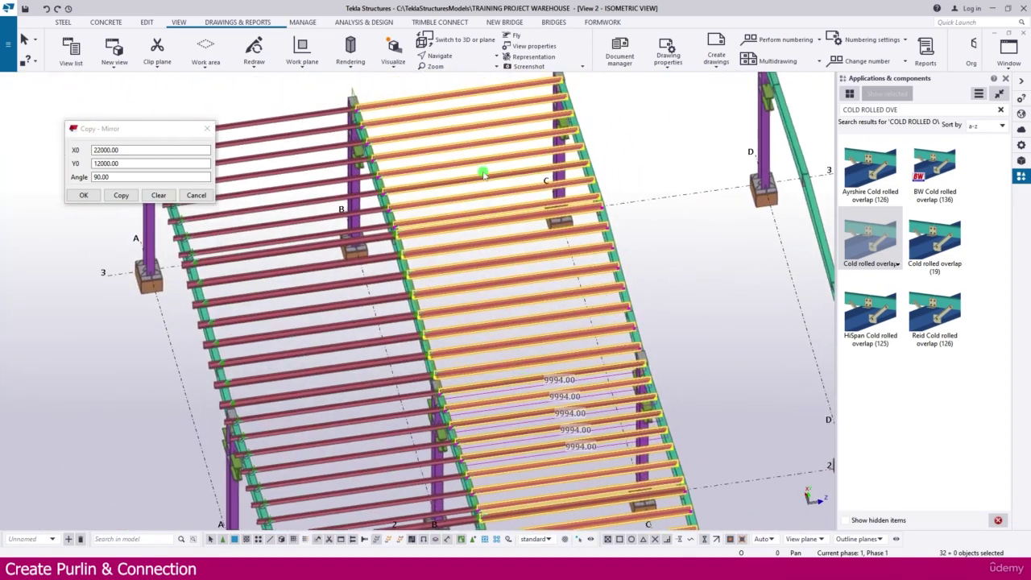
pyautogui.keyDown('ctrl'); pyautogui.moveTo(477, 231); pyautogui.dragTo(509, 304, button='middle'); pyautogui.keyUp('ctrl')
pyautogui.keyDown('ctrl'); pyautogui.moveTo(565, 390); pyautogui.dragTo(485, 326, button='middle'); pyautogui.keyUp('ctrl')
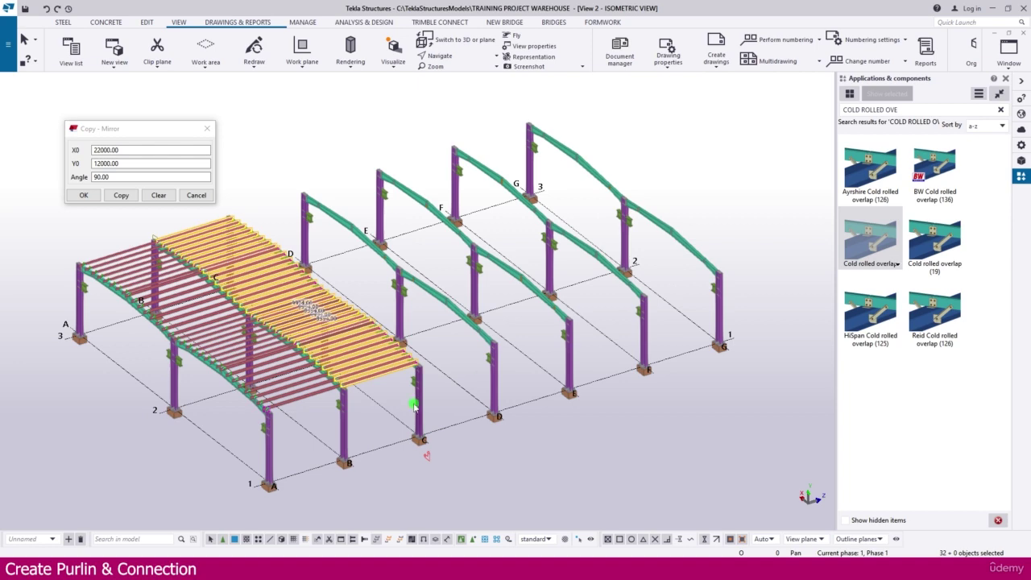
# Set the work plane at the base of column B on grid line 1, with its X axis running along that grid line
pyautogui.scroll(3, 424, 453)
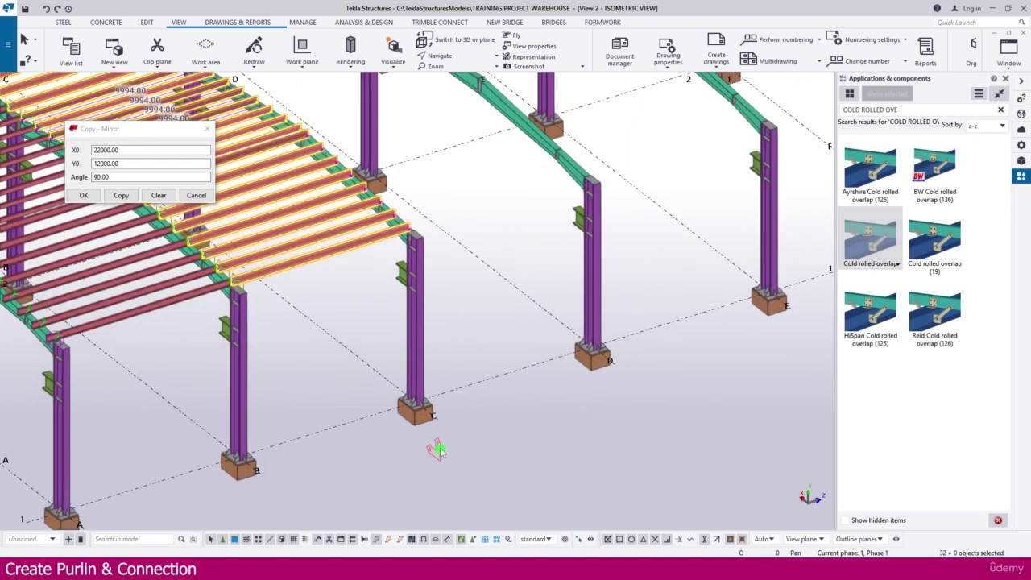
pyautogui.scroll(4, 442, 439)
pyautogui.scroll(2, 444, 433)
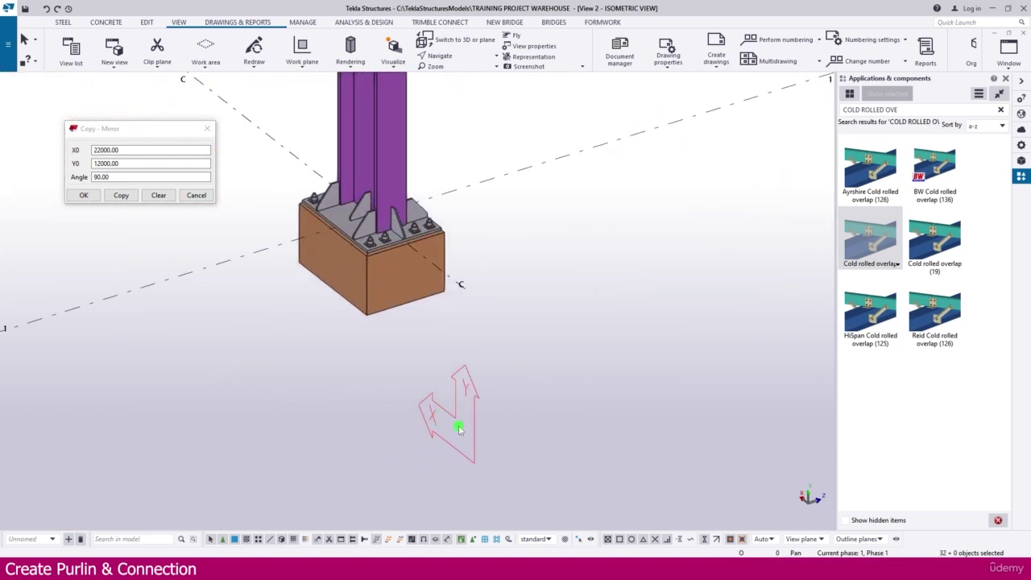
pyautogui.scroll(-5, 475, 397)
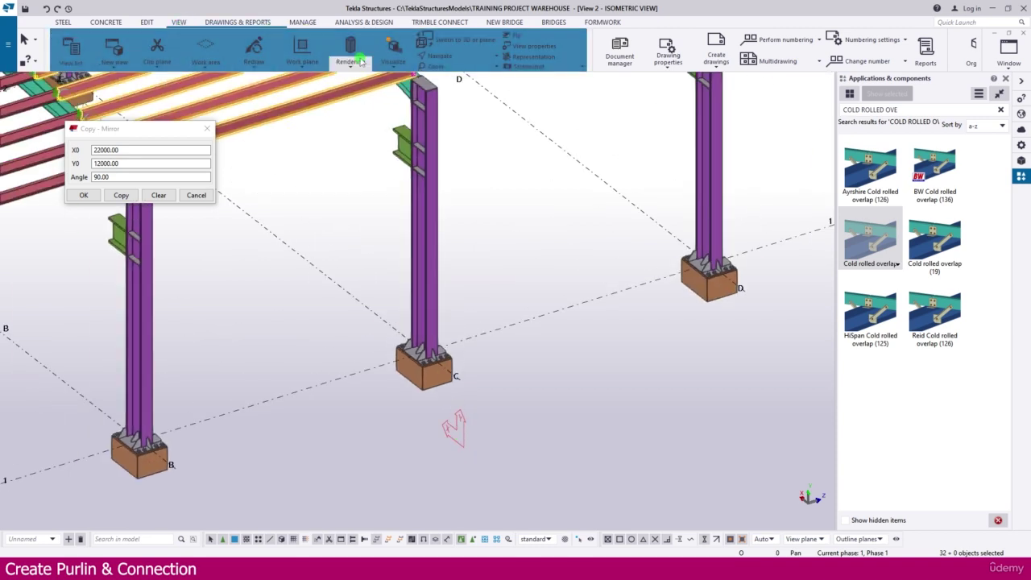
pyautogui.click(302, 56)
pyautogui.click(321, 94)
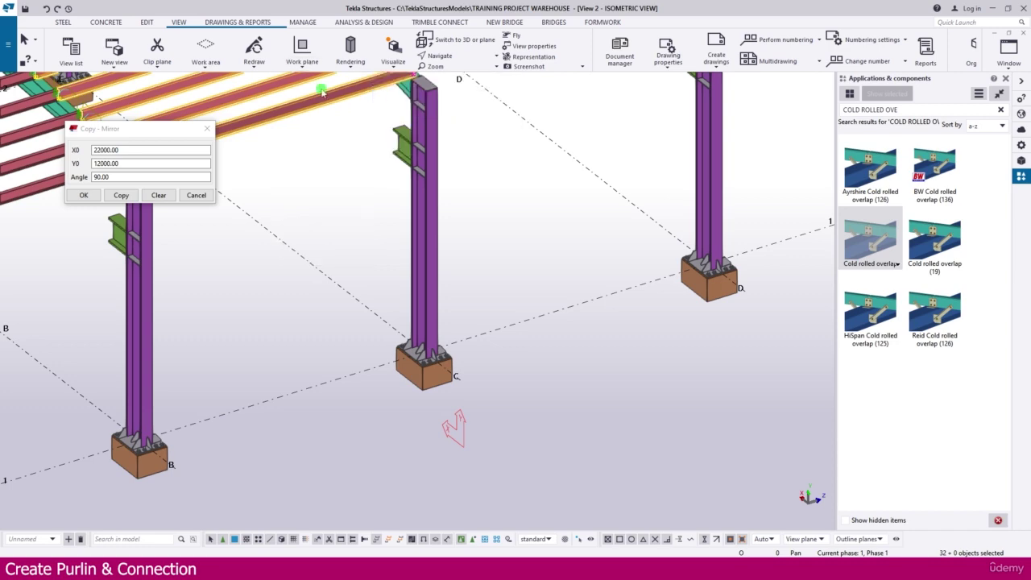
pyautogui.scroll(3, 500, 325)
pyautogui.scroll(-3, 384, 329)
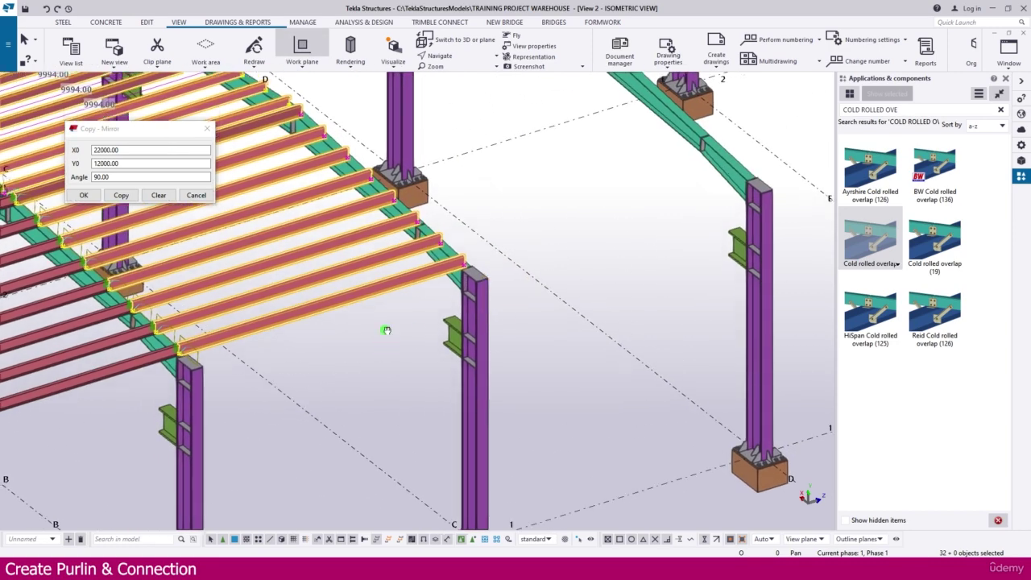
pyautogui.scroll(5, 274, 403)
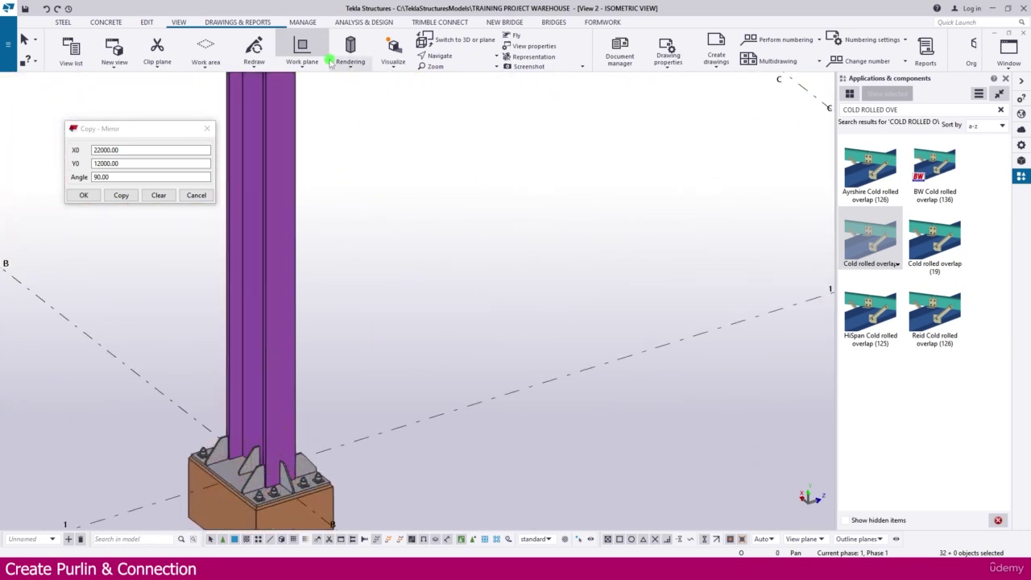
pyautogui.click(305, 65)
pyautogui.click(315, 90)
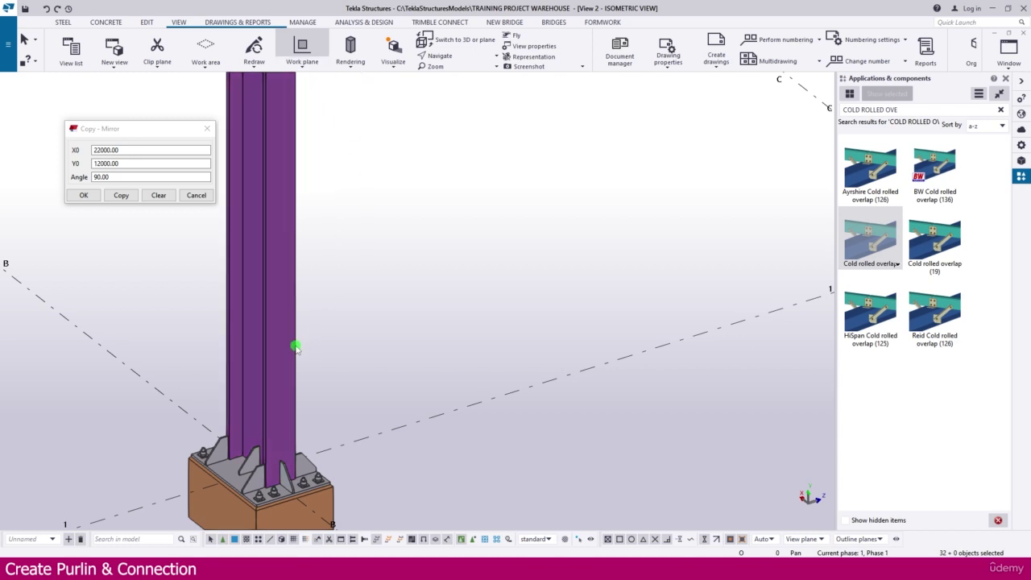
pyautogui.scroll(2, 294, 447)
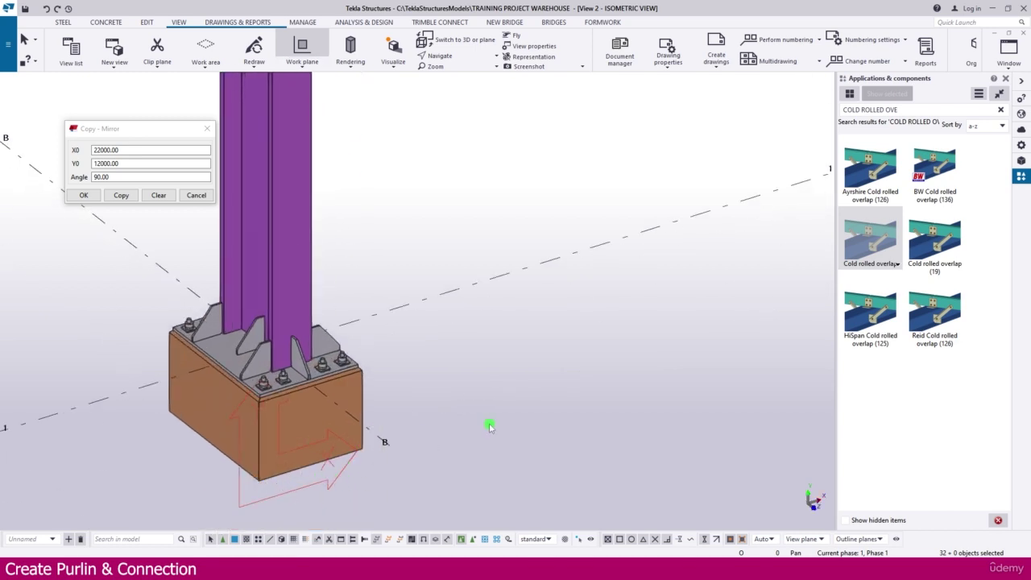
pyautogui.scroll(-6, 539, 407)
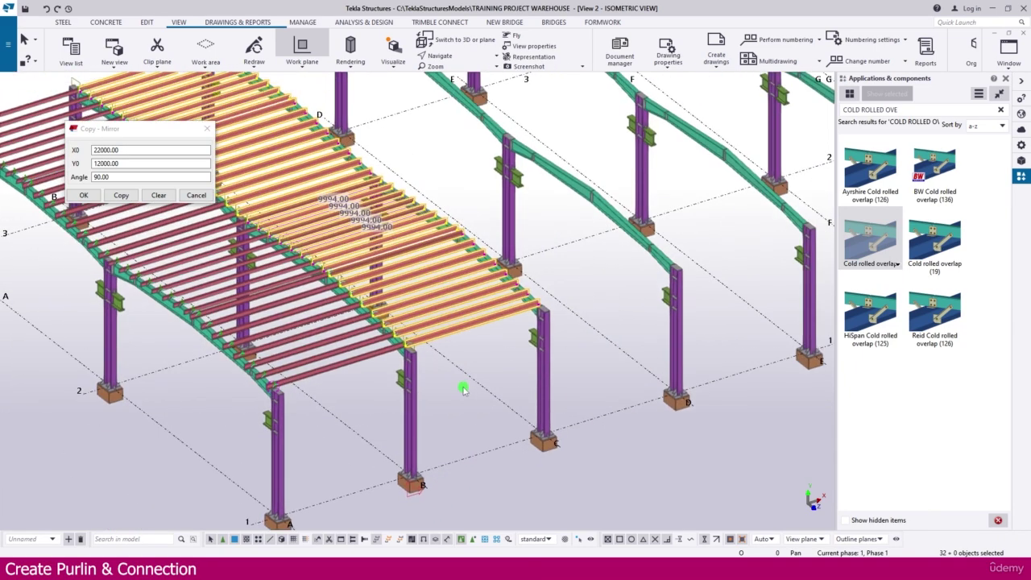
# Close the mirror dialog and copy the selected purlins linearly with dX 10000, dY 0, dZ 0 and 4 copies
pyautogui.moveTo(468, 345); pyautogui.dragTo(416, 403, button='middle')
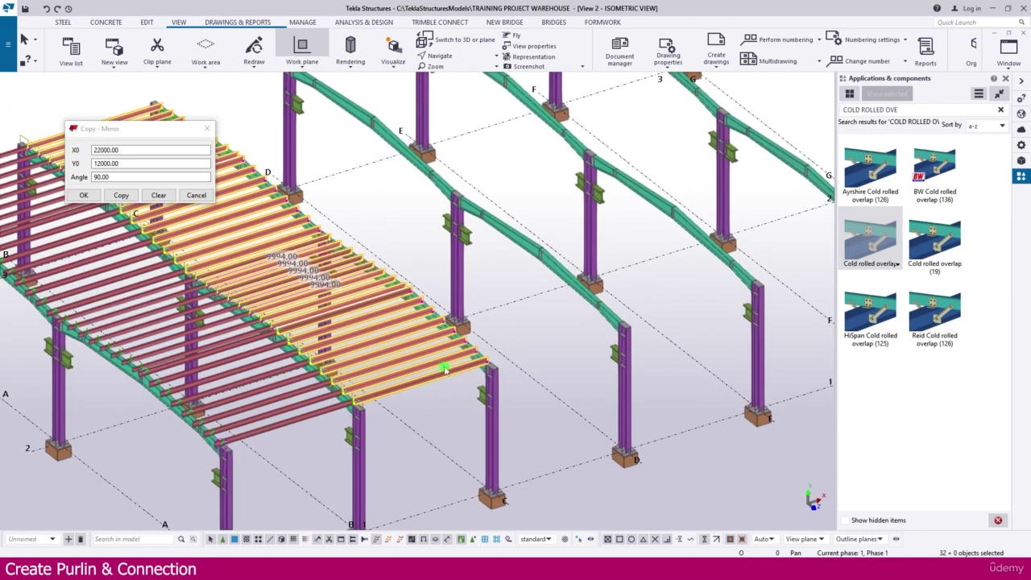
pyautogui.click(206, 129)
pyautogui.rightClick(376, 208)
pyautogui.moveTo(451, 243)
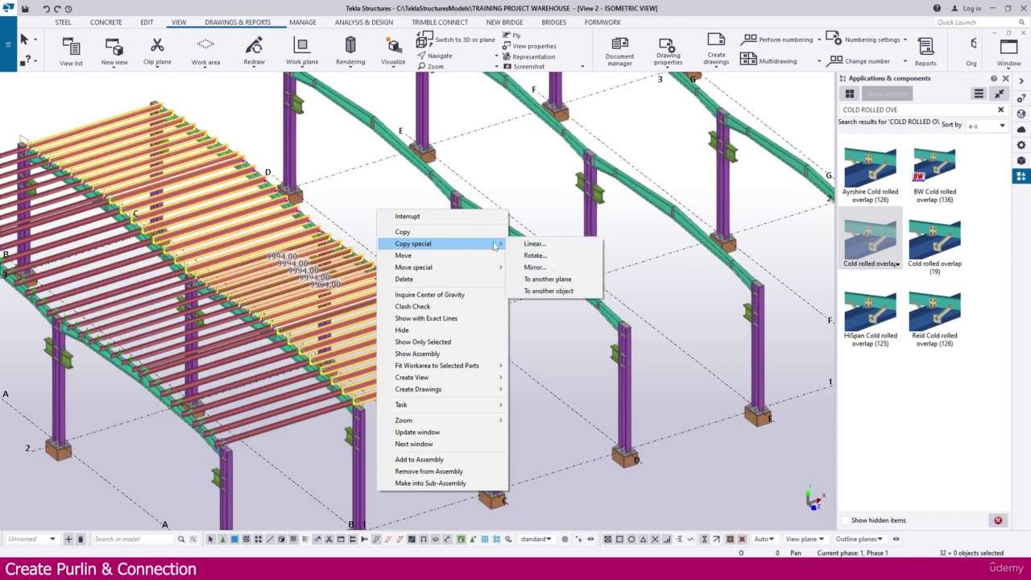
pyautogui.click(536, 244)
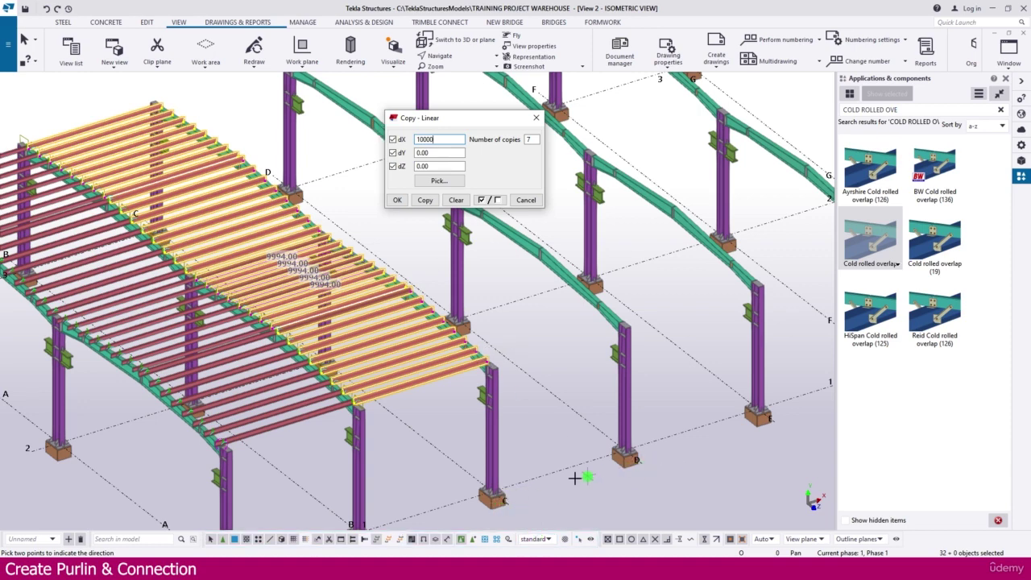
pyautogui.click(458, 127)
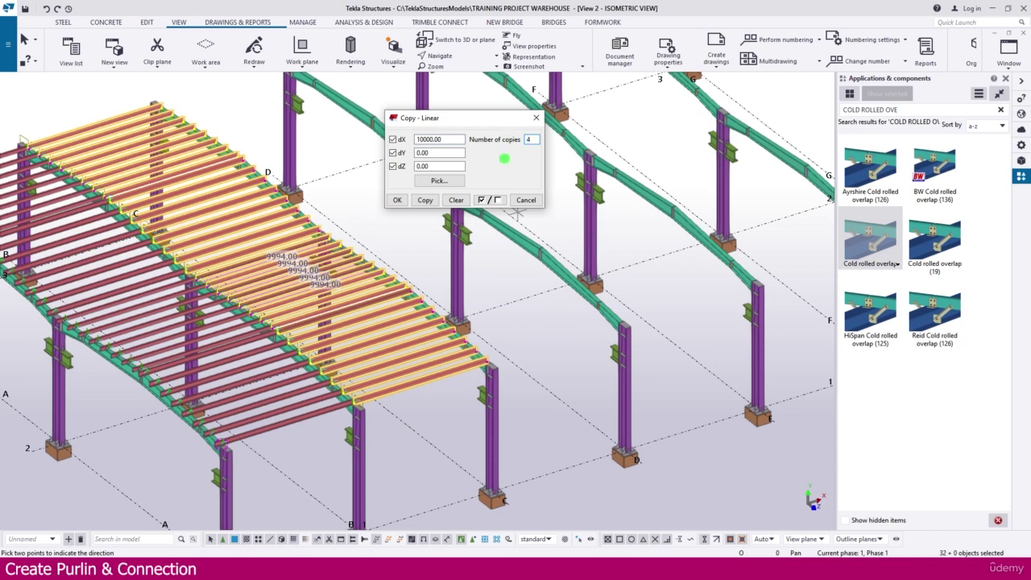
pyautogui.click(430, 203)
# Examine the copied purlins and their cleats on the rafters up to grid G, and interrupt the linear copy
pyautogui.scroll(-5, 483, 330)
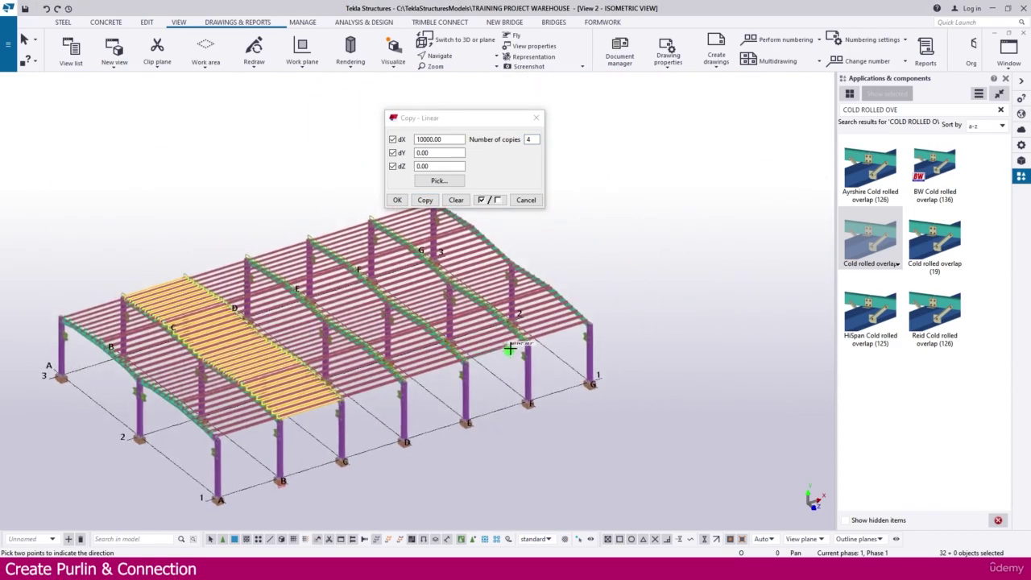
pyautogui.scroll(8, 508, 348)
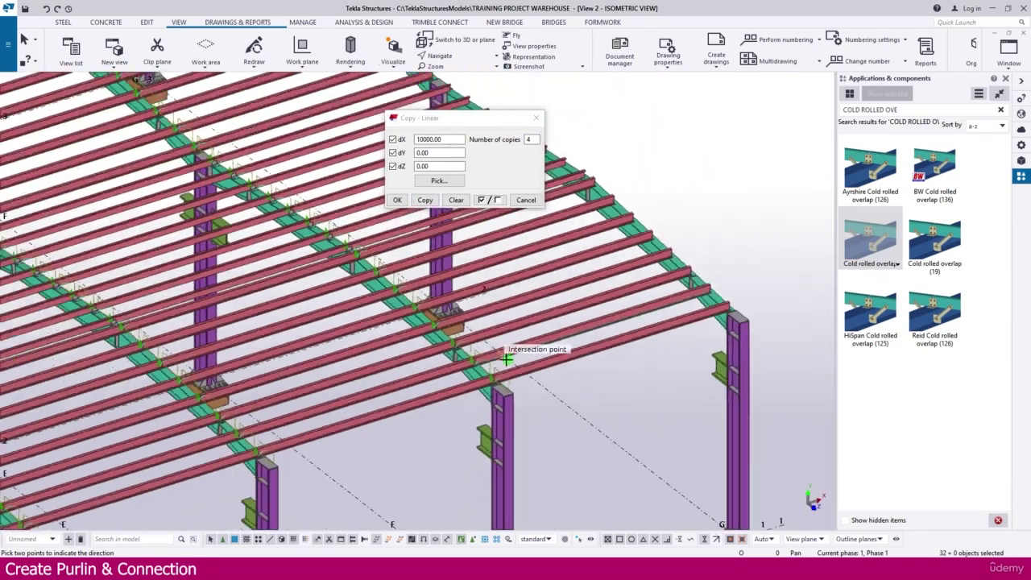
pyautogui.scroll(10, 387, 306)
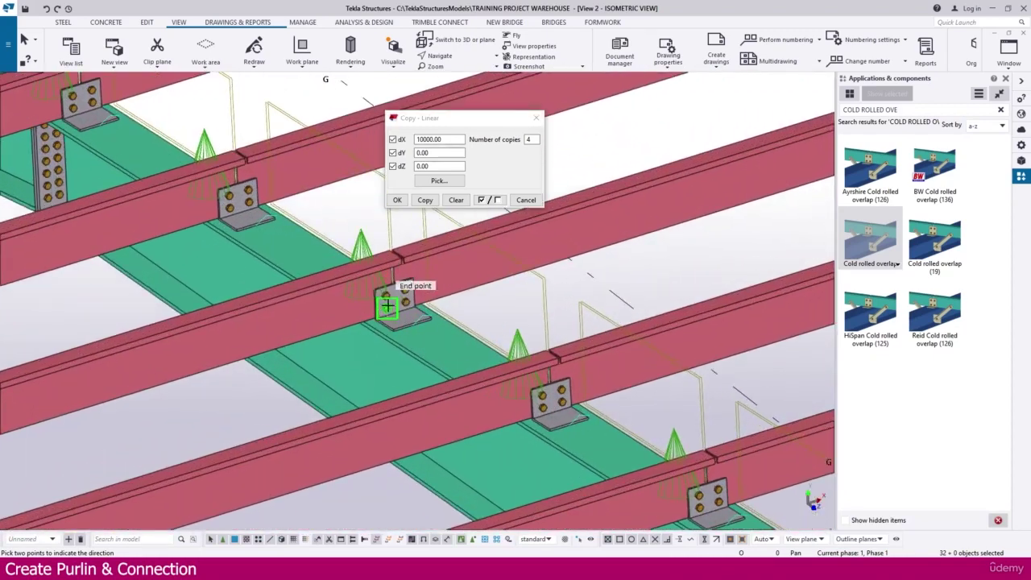
pyautogui.scroll(-8, 386, 306)
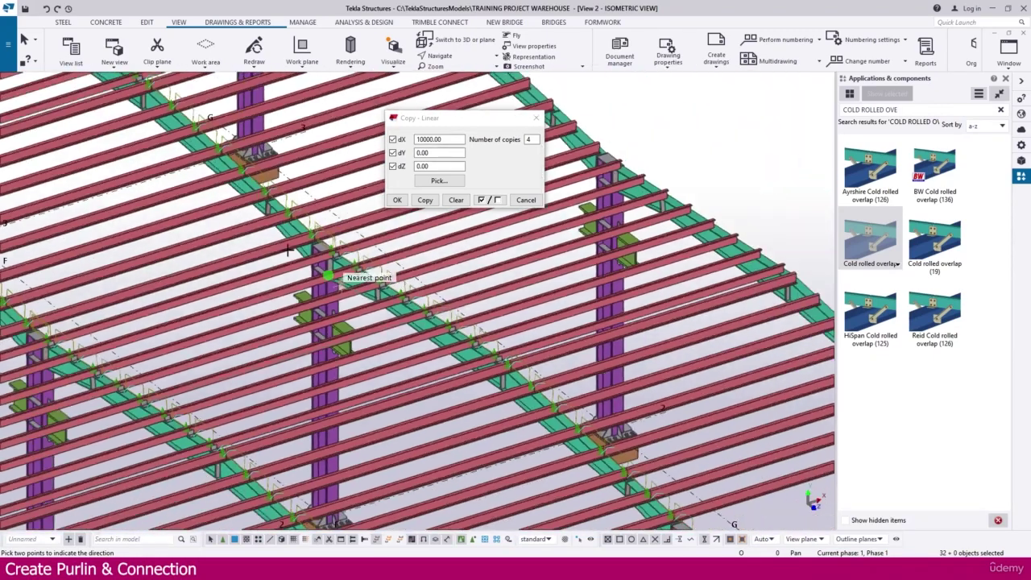
pyautogui.scroll(10, 288, 252)
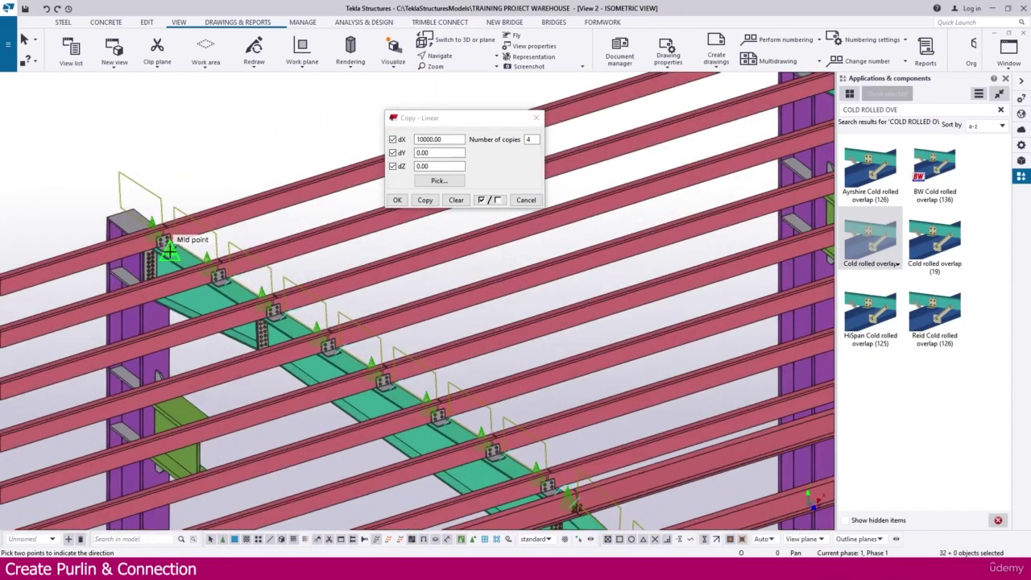
pyautogui.scroll(-10, 169, 252)
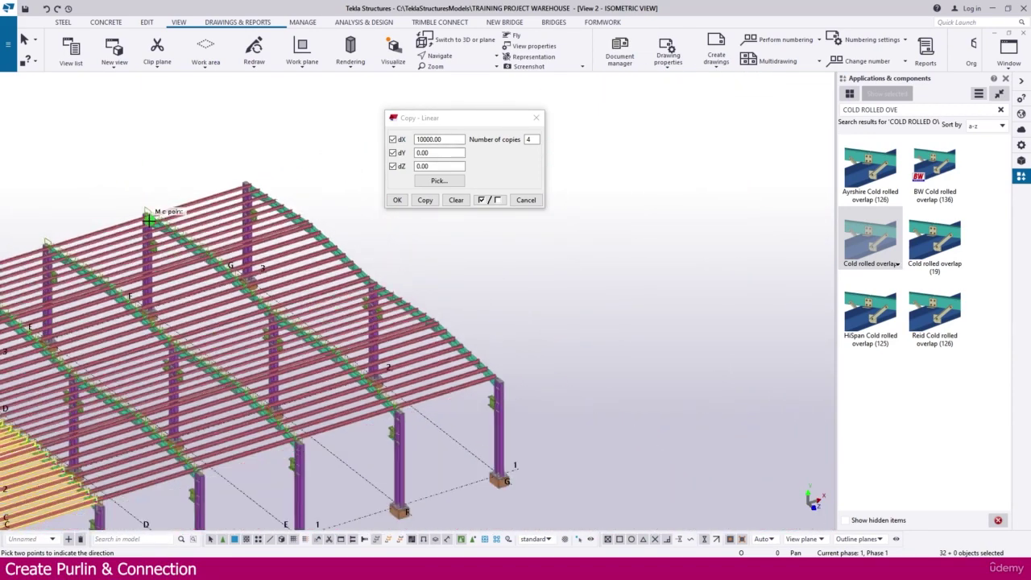
pyautogui.rightClick(472, 286)
pyautogui.click(511, 292)
pyautogui.scroll(-3, 477, 318)
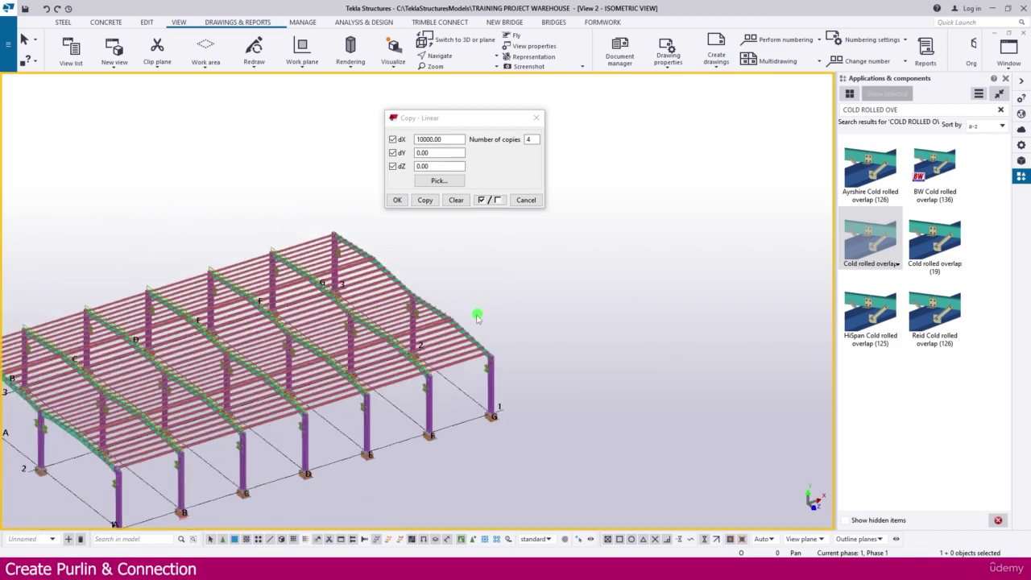
# Select the eight purlins in bay F–G on the slope next to grid 1 and set their end Dx offset to 500 mm
pyautogui.scroll(10, 477, 318)
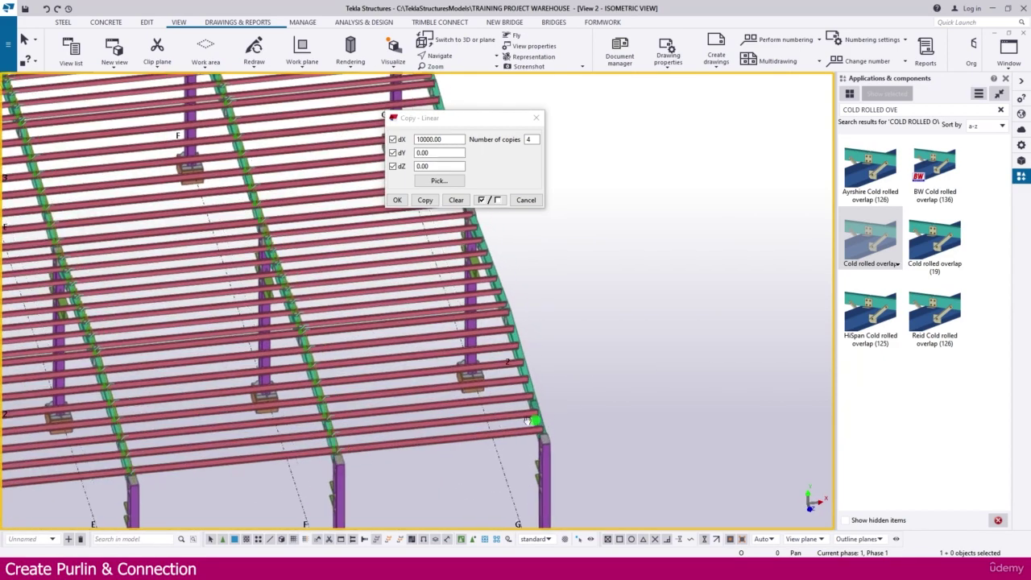
pyautogui.scroll(3, 527, 420)
pyautogui.scroll(-2, 598, 420)
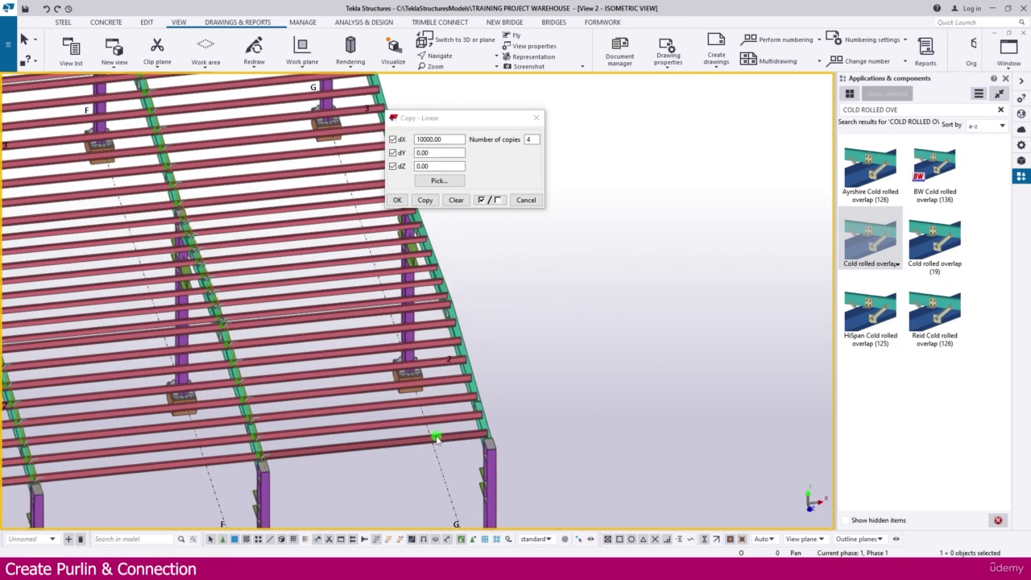
pyautogui.moveTo(379, 461); pyautogui.dragTo(298, 320)
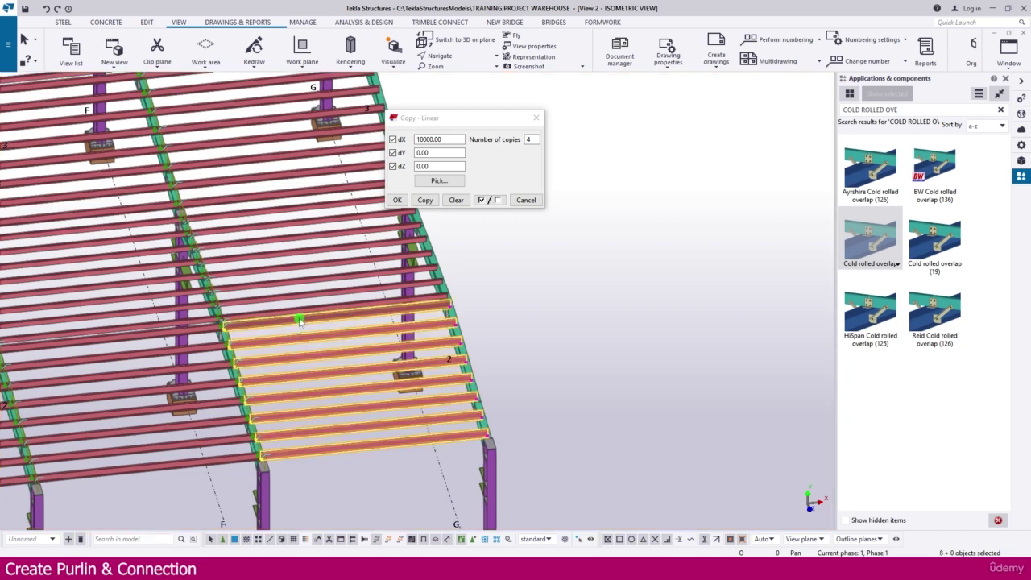
pyautogui.click(1021, 145)
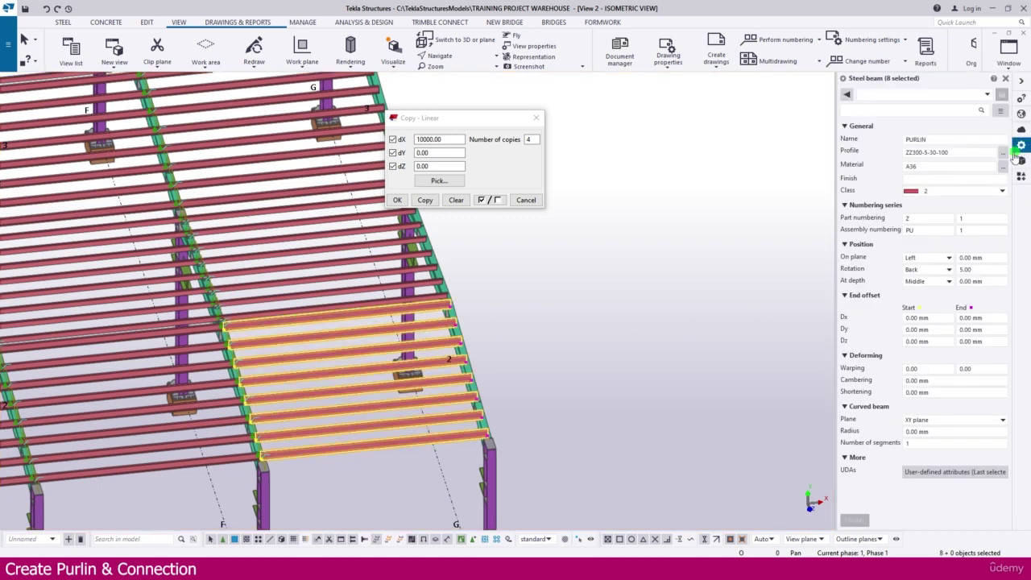
pyautogui.scroll(2, 447, 314)
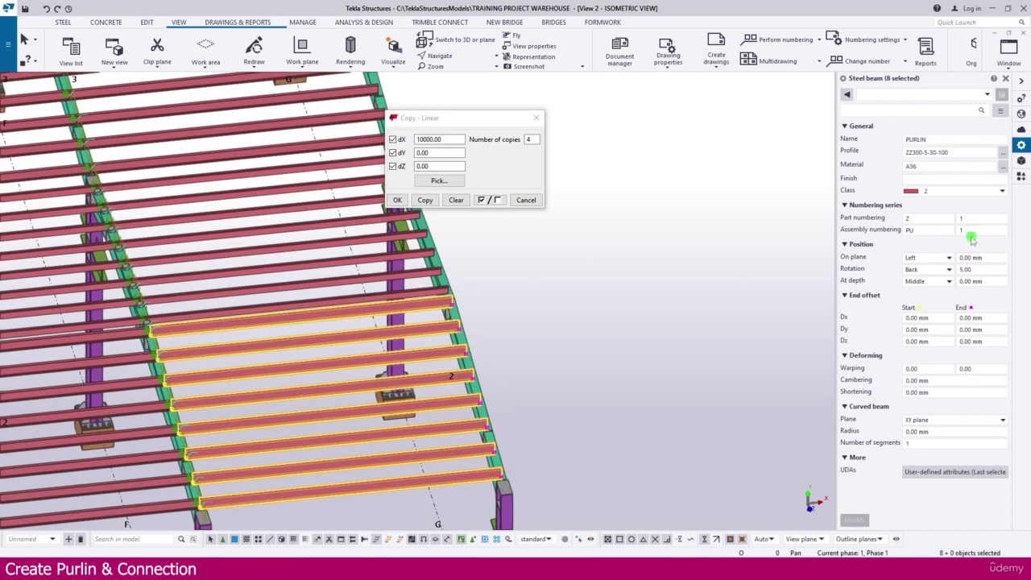
pyautogui.click(974, 318)
pyautogui.write('500')
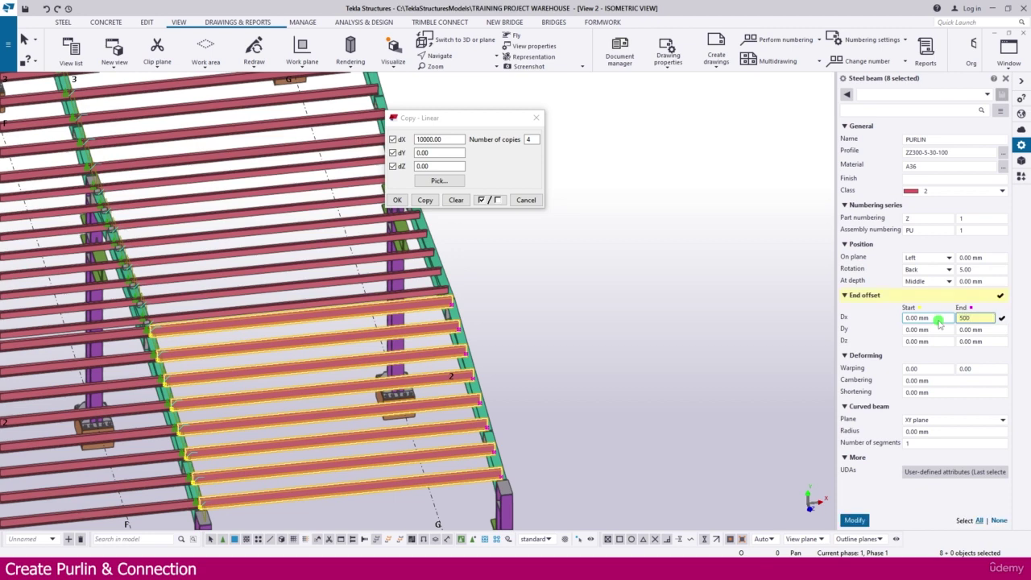
pyautogui.press('Return')
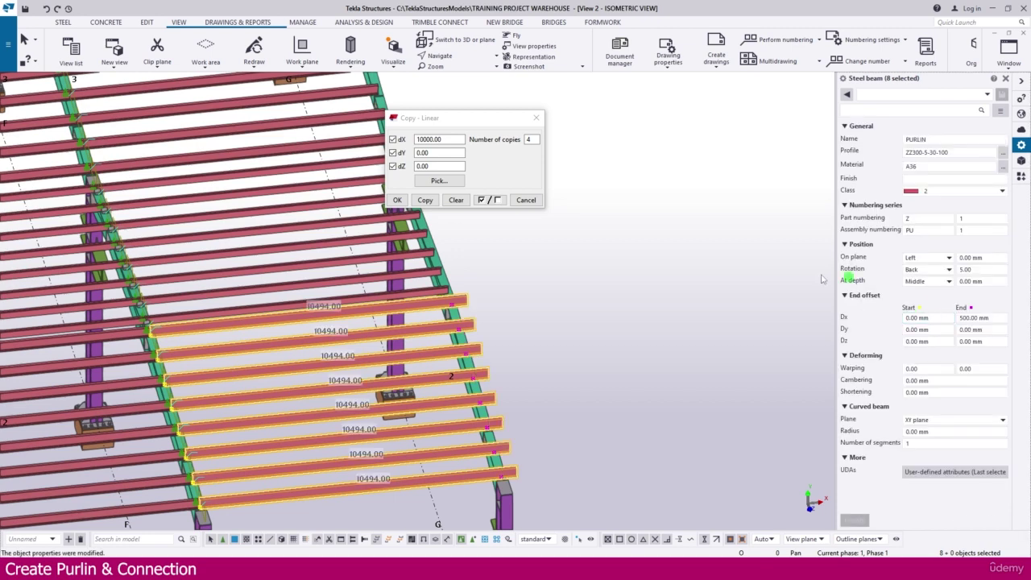
# Select the eight mirrored purlins in bay F–G between the first ridge and grid 2, and set their start Dx offset to -500 mm
pyautogui.hotkey('ctrl', 'p')
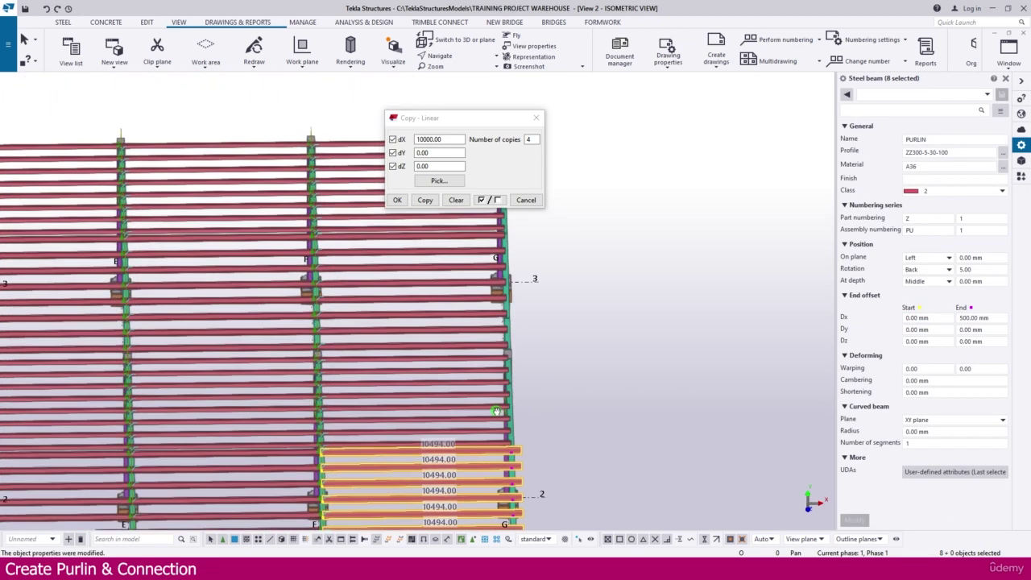
pyautogui.scroll(2, 480, 432)
pyautogui.click(495, 456)
pyautogui.moveTo(495, 456); pyautogui.dragTo(478, 476, button='middle')
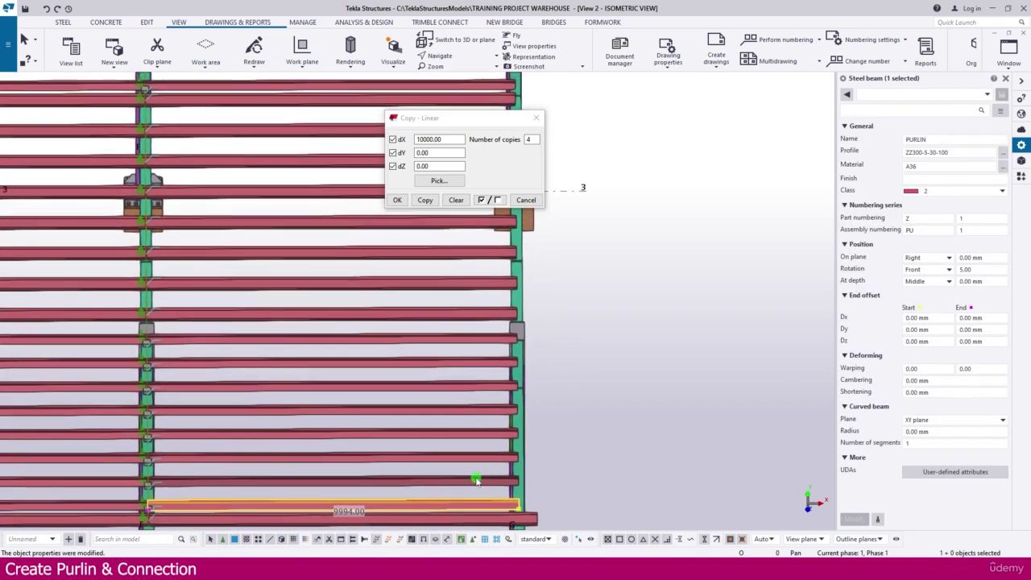
pyautogui.keyDown('ctrl'); pyautogui.click(484, 339); pyautogui.keyUp('ctrl')
pyautogui.keyDown('ctrl'); pyautogui.click(478, 362); pyautogui.keyUp('ctrl')
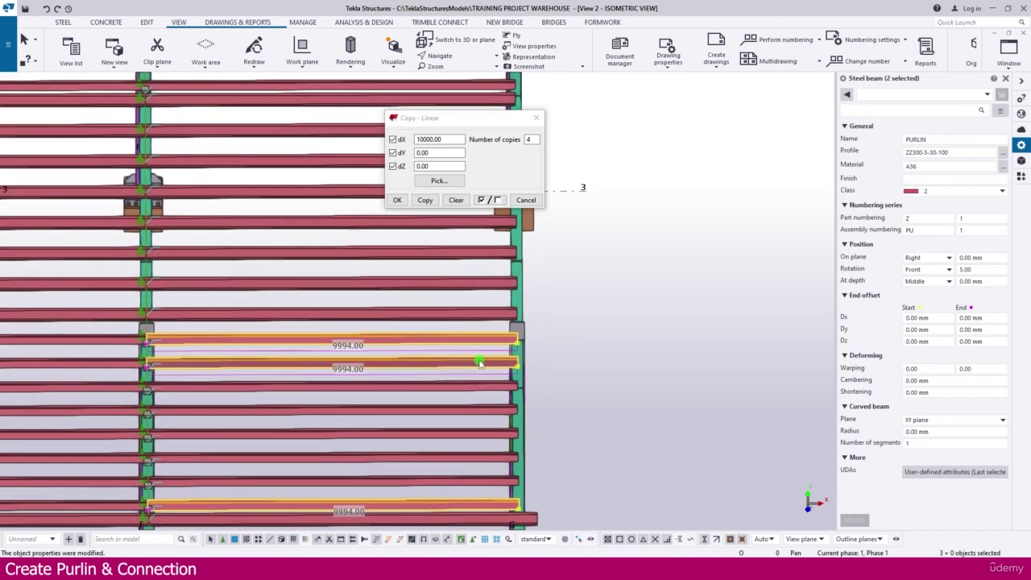
pyautogui.keyDown('ctrl'); pyautogui.click(477, 387); pyautogui.keyUp('ctrl')
pyautogui.keyDown('ctrl'); pyautogui.click(486, 410); pyautogui.keyUp('ctrl')
pyautogui.keyDown('ctrl'); pyautogui.click(489, 435); pyautogui.keyUp('ctrl')
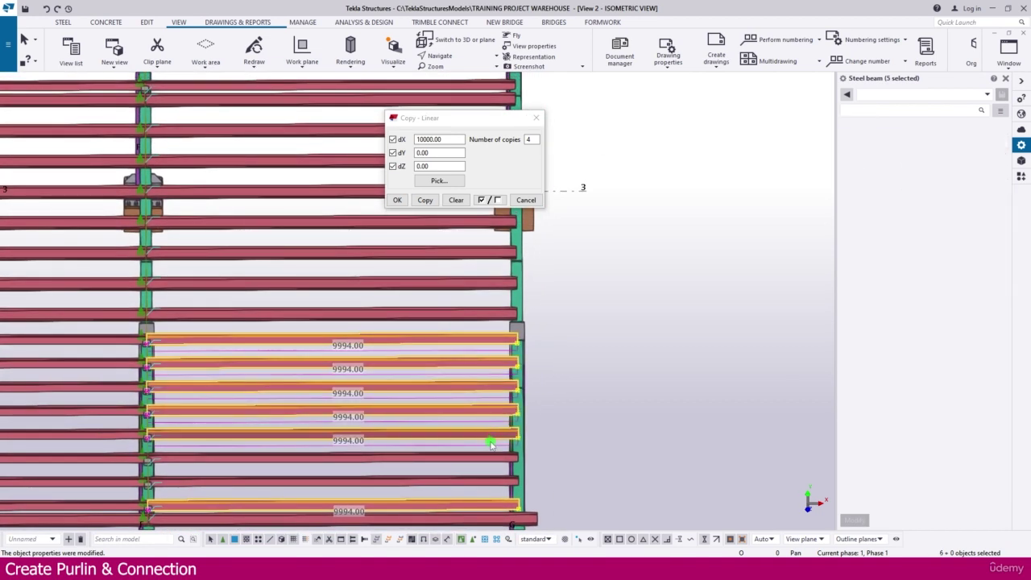
pyautogui.keyDown('ctrl'); pyautogui.click(489, 459); pyautogui.keyUp('ctrl')
pyautogui.keyDown('ctrl'); pyautogui.click(478, 481); pyautogui.keyUp('ctrl')
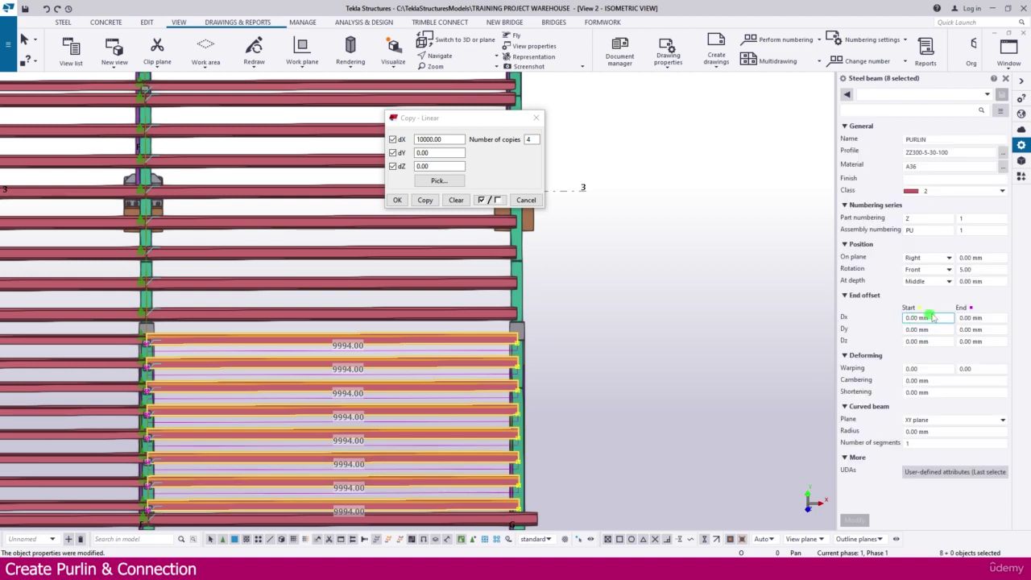
pyautogui.moveTo(935, 317); pyautogui.dragTo(885, 321)
pyautogui.write('-500')
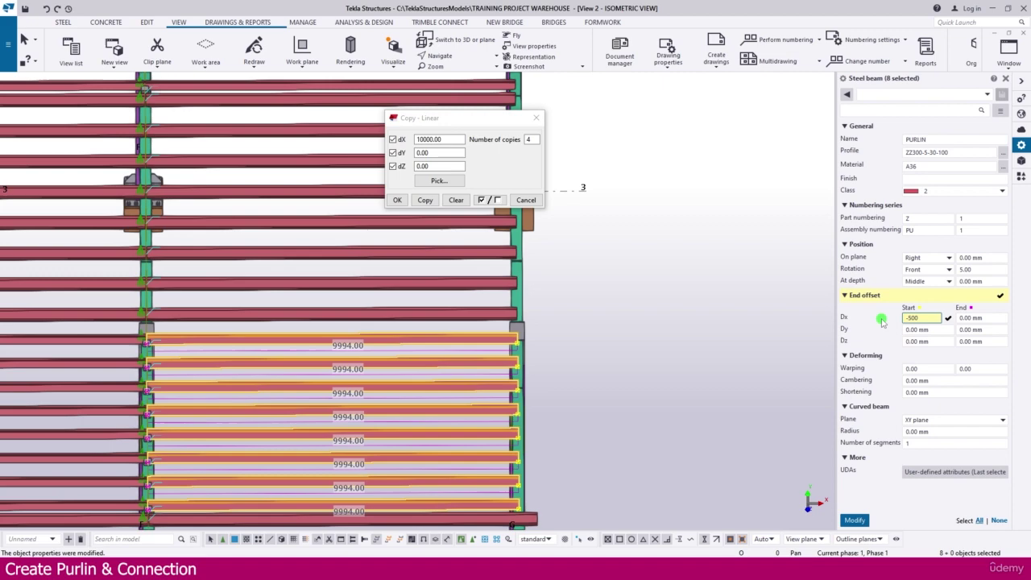
pyautogui.press('Return')
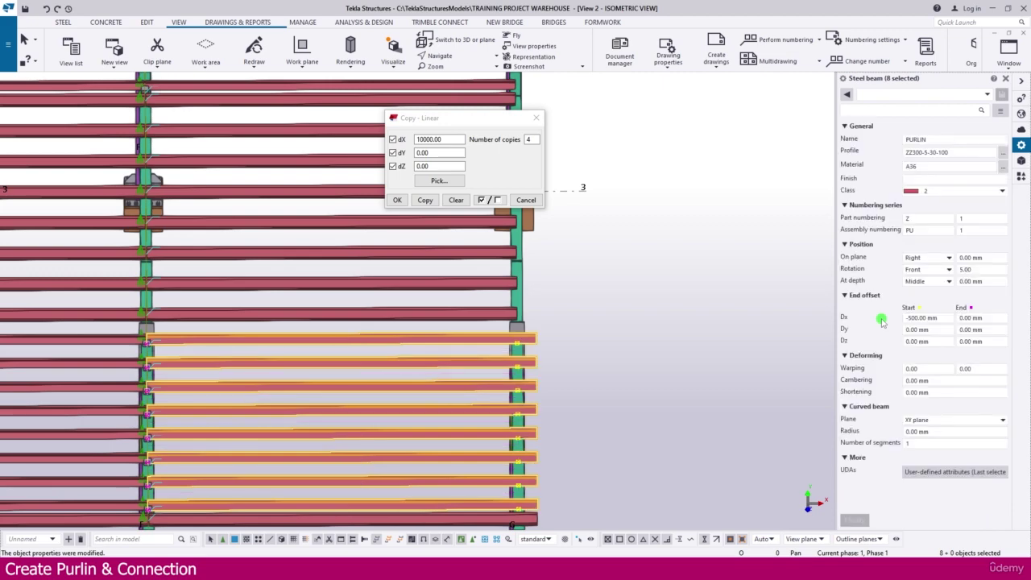
# Select the eight purlins in bay F–G from grid 2 up to the second ridge and set their end Dx offset to 500 mm
pyautogui.keyDown('ctrl'); pyautogui.moveTo(524, 357); pyautogui.dragTo(557, 402, button='middle'); pyautogui.keyUp('ctrl')
pyautogui.scroll(5, 556, 403)
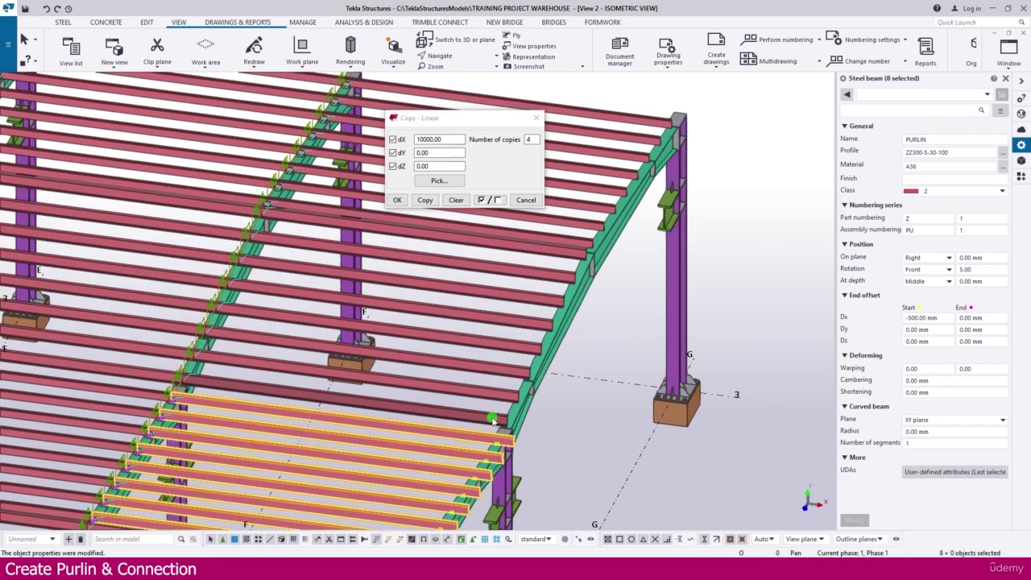
pyautogui.click(493, 420)
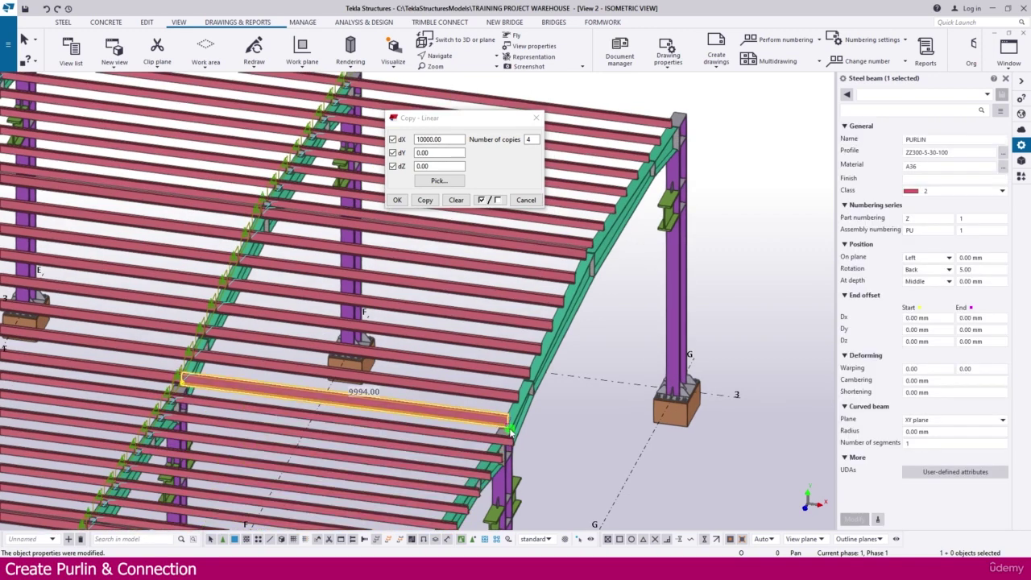
pyautogui.scroll(1, 507, 422)
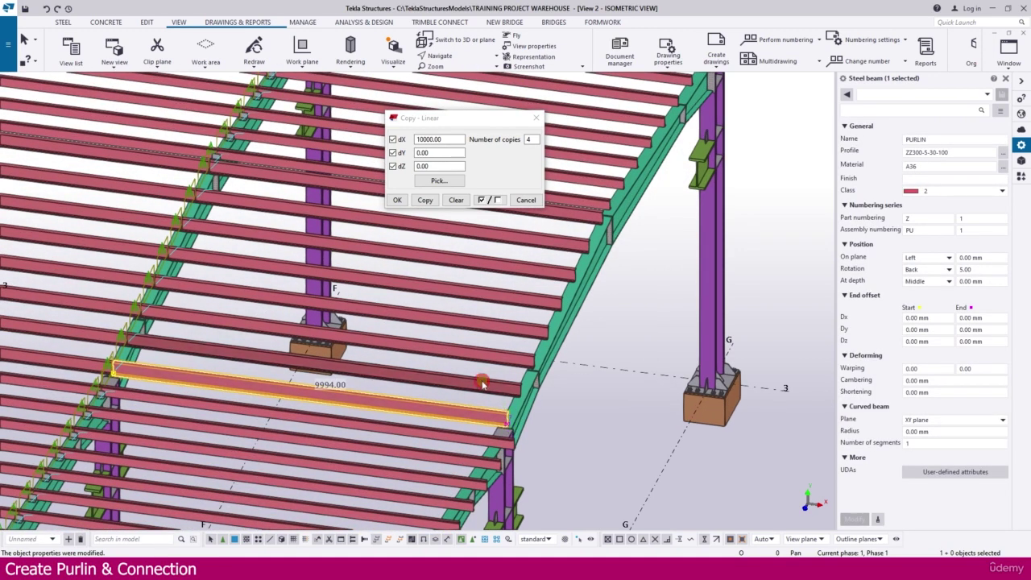
pyautogui.keyDown('ctrl'); pyautogui.click(519, 389); pyautogui.keyUp('ctrl')
pyautogui.keyDown('ctrl'); pyautogui.click(528, 360); pyautogui.keyUp('ctrl')
pyautogui.keyDown('ctrl'); pyautogui.click(532, 330); pyautogui.keyUp('ctrl')
pyautogui.keyDown('ctrl'); pyautogui.click(535, 300); pyautogui.keyUp('ctrl')
pyautogui.keyDown('ctrl'); pyautogui.click(539, 268); pyautogui.keyUp('ctrl')
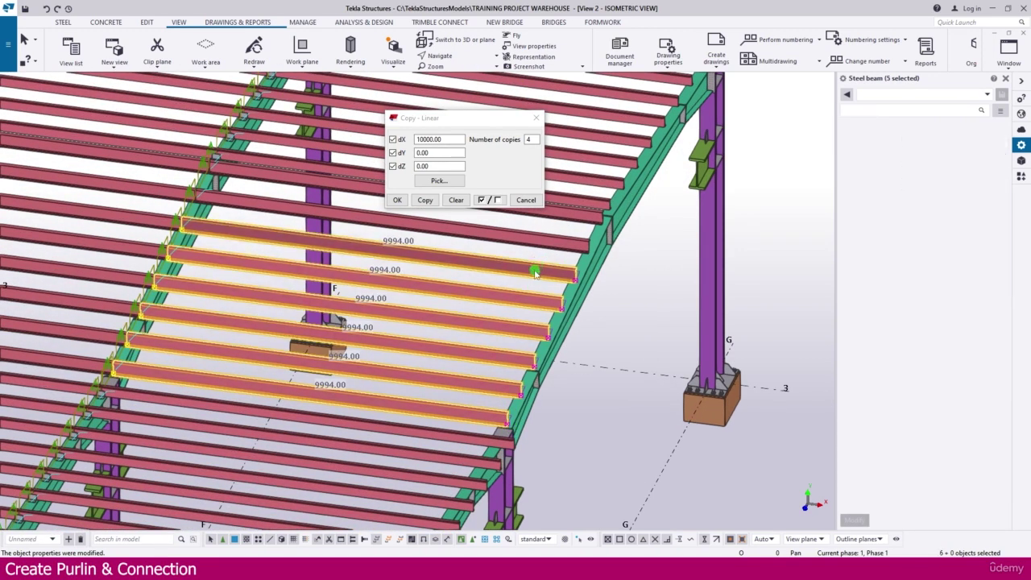
pyautogui.keyDown('ctrl'); pyautogui.click(555, 239); pyautogui.keyUp('ctrl')
pyautogui.keyDown('ctrl'); pyautogui.click(568, 211); pyautogui.keyUp('ctrl')
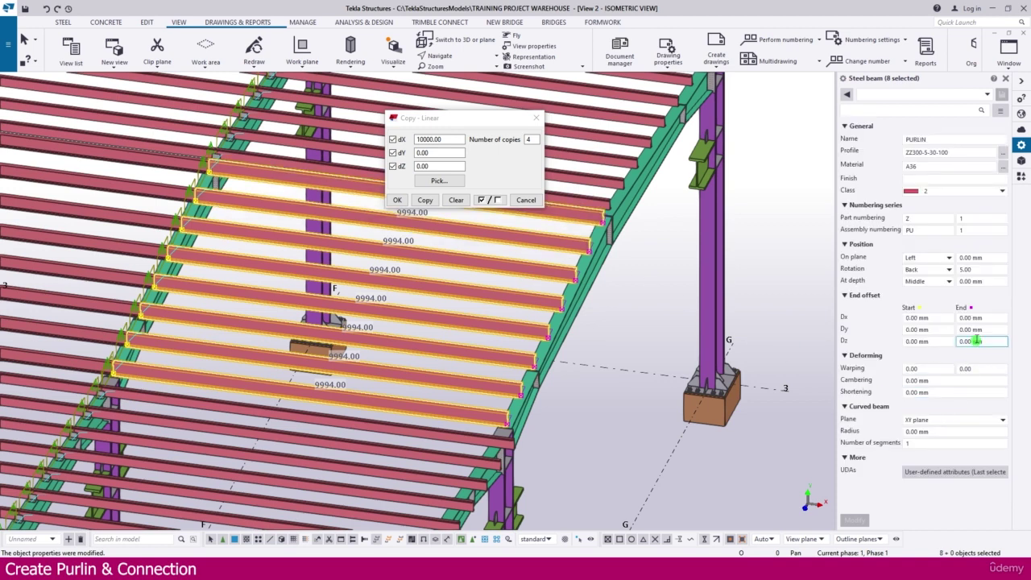
pyautogui.write('500')
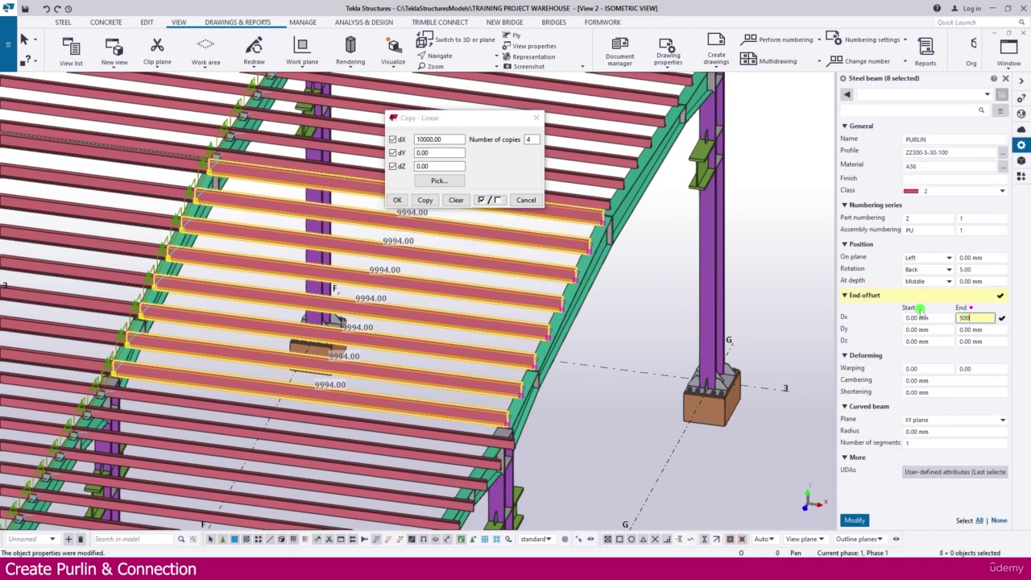
pyautogui.press('Return')
# Select the eight purlins in bay F–G from the second ridge down to grid 3 and set their start Dx offset to -500 mm
pyautogui.moveTo(595, 430); pyautogui.dragTo(546, 411, button='middle')
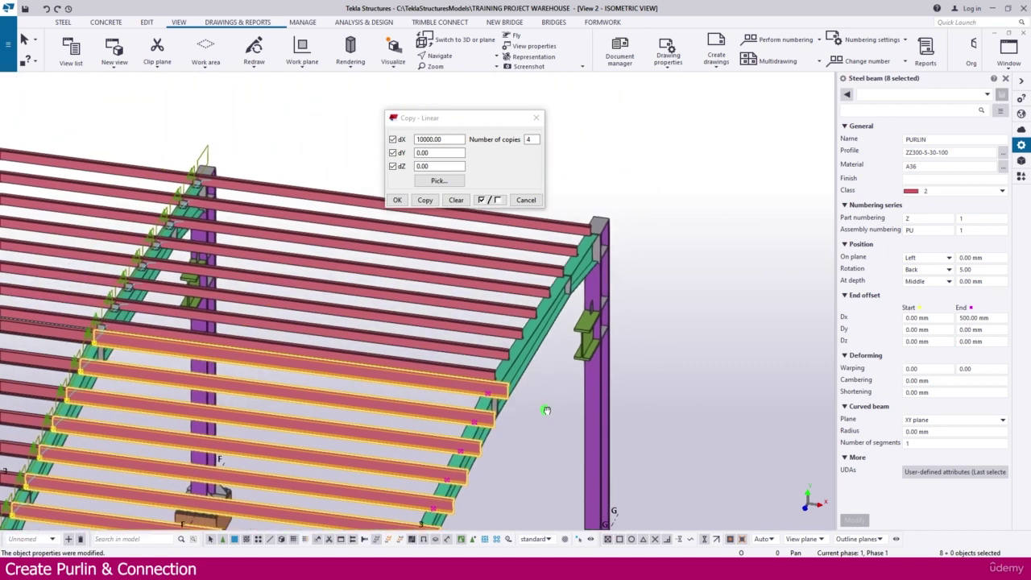
pyautogui.scroll(2, 494, 368)
pyautogui.click(488, 366)
pyautogui.keyDown('ctrl'); pyautogui.click(506, 343); pyautogui.keyUp('ctrl')
pyautogui.keyDown('ctrl'); pyautogui.click(518, 298); pyautogui.keyUp('ctrl')
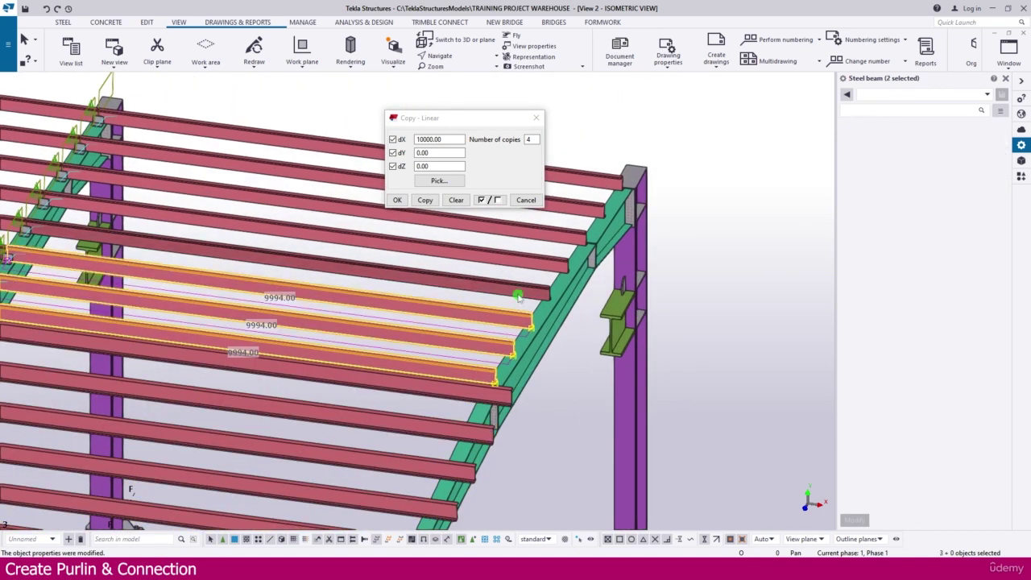
pyautogui.keyDown('ctrl'); pyautogui.click(536, 271); pyautogui.keyUp('ctrl')
pyautogui.keyDown('ctrl'); pyautogui.click(554, 243); pyautogui.keyUp('ctrl')
pyautogui.keyDown('ctrl'); pyautogui.click(574, 214); pyautogui.keyUp('ctrl')
pyautogui.keyDown('ctrl'); pyautogui.click(586, 186); pyautogui.keyUp('ctrl')
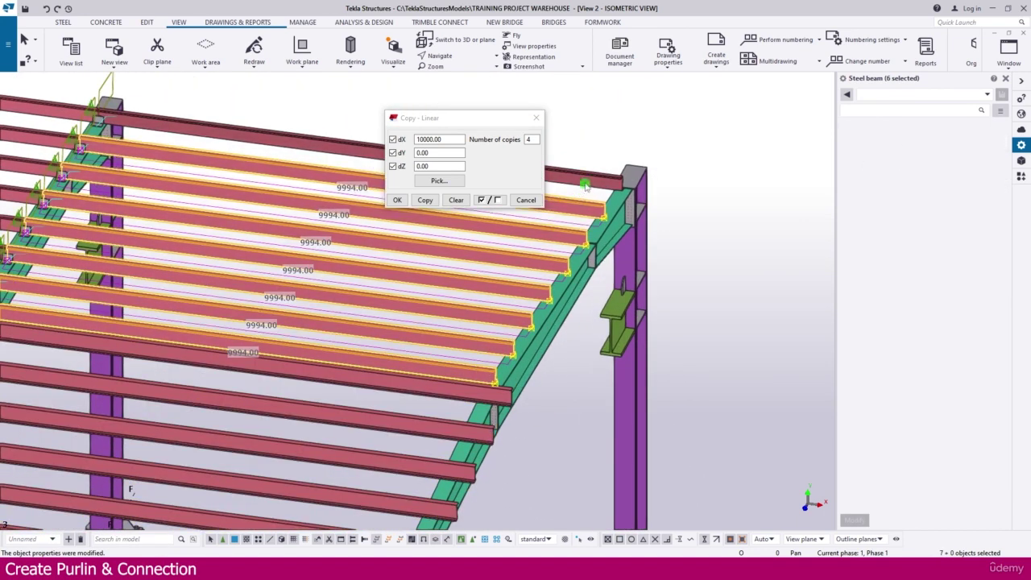
pyautogui.keyDown('ctrl'); pyautogui.click(585, 182); pyautogui.keyUp('ctrl')
pyautogui.click(924, 317)
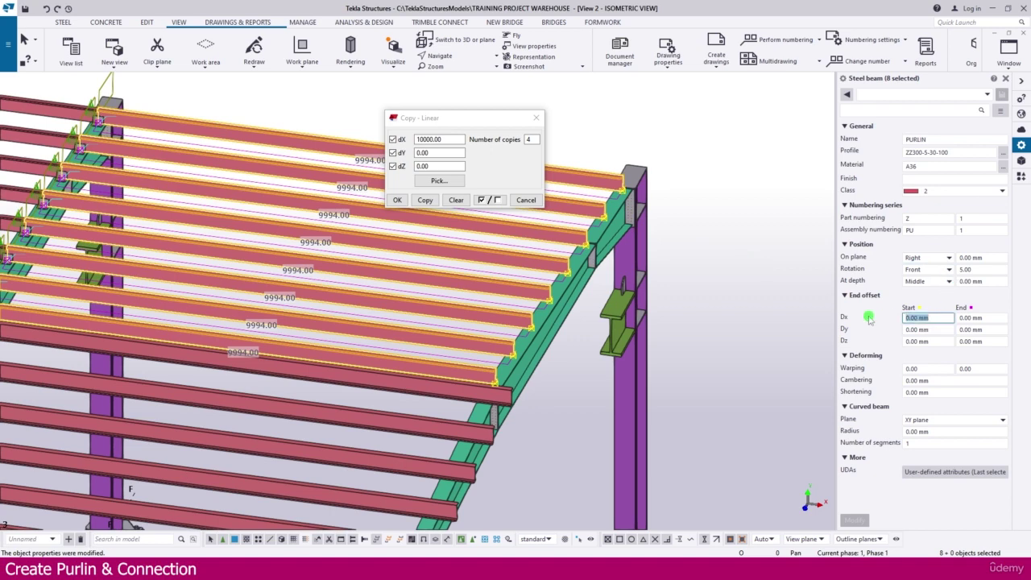
pyautogui.write('-500')
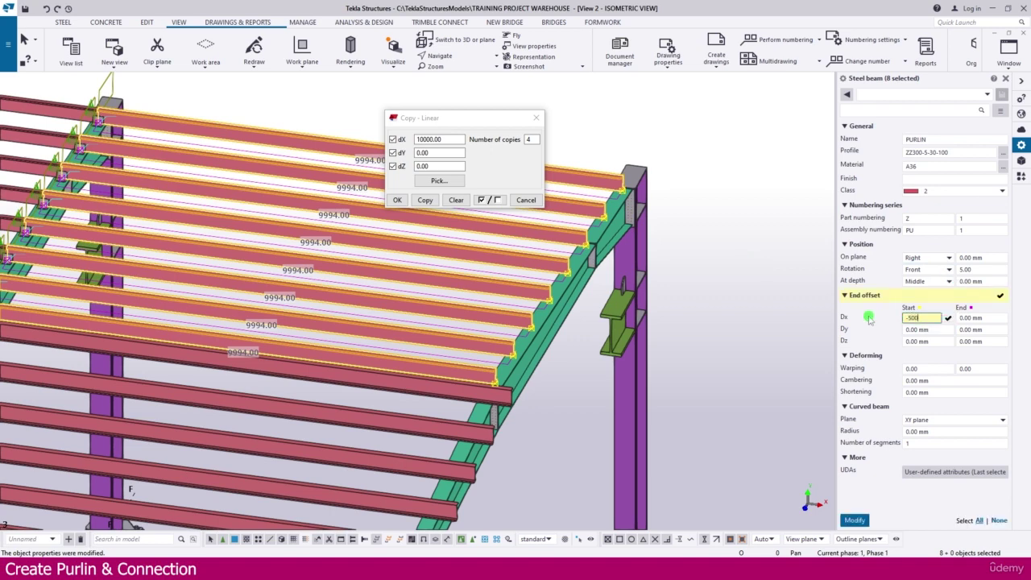
pyautogui.press('Return')
# Close the linear copy dialog, then open the Cold rolled overlap properties of a cleat on the grid F rafter and accept its settings
pyautogui.scroll(-5, 575, 351)
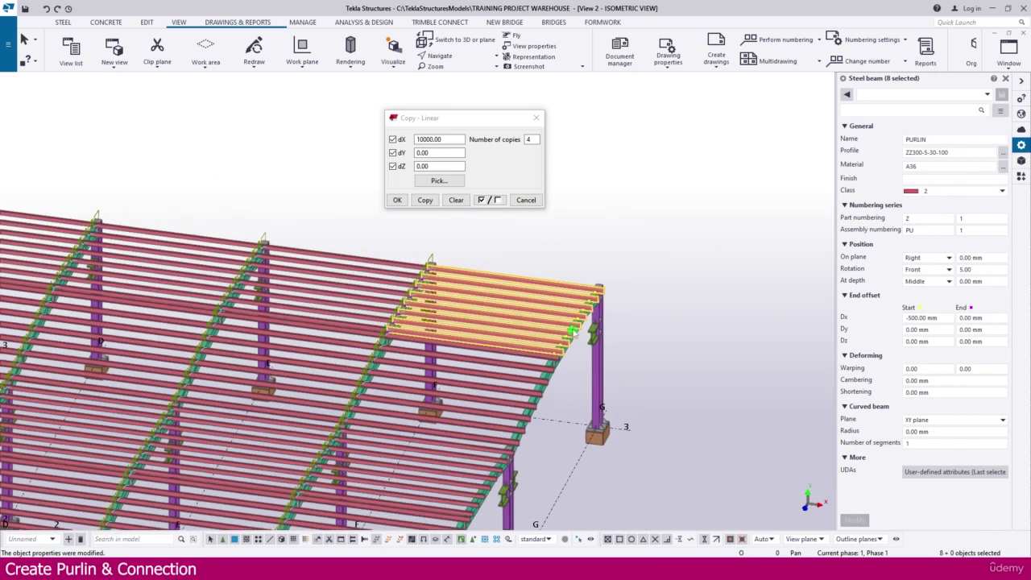
pyautogui.scroll(-6, 573, 331)
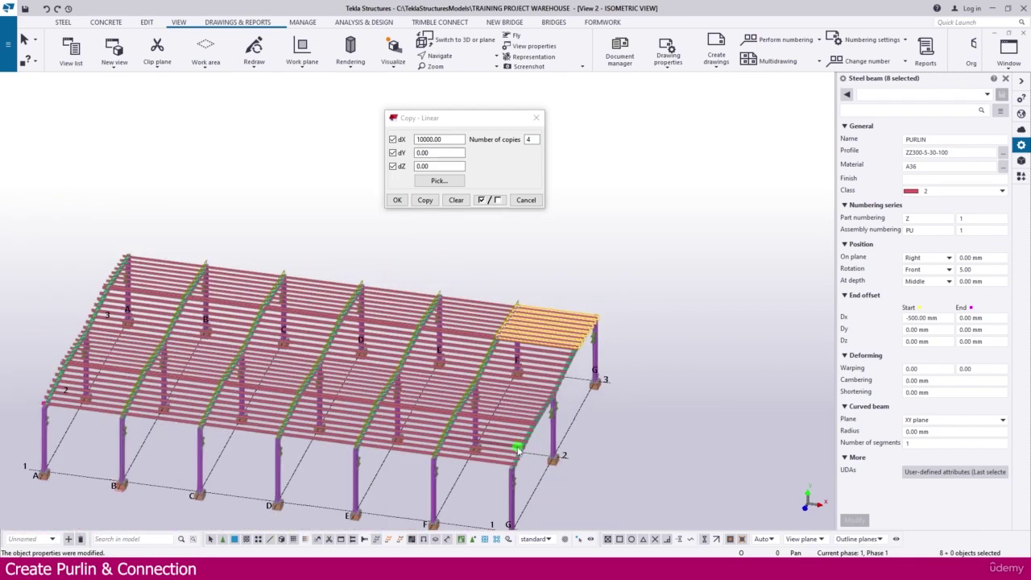
pyautogui.scroll(10, 517, 451)
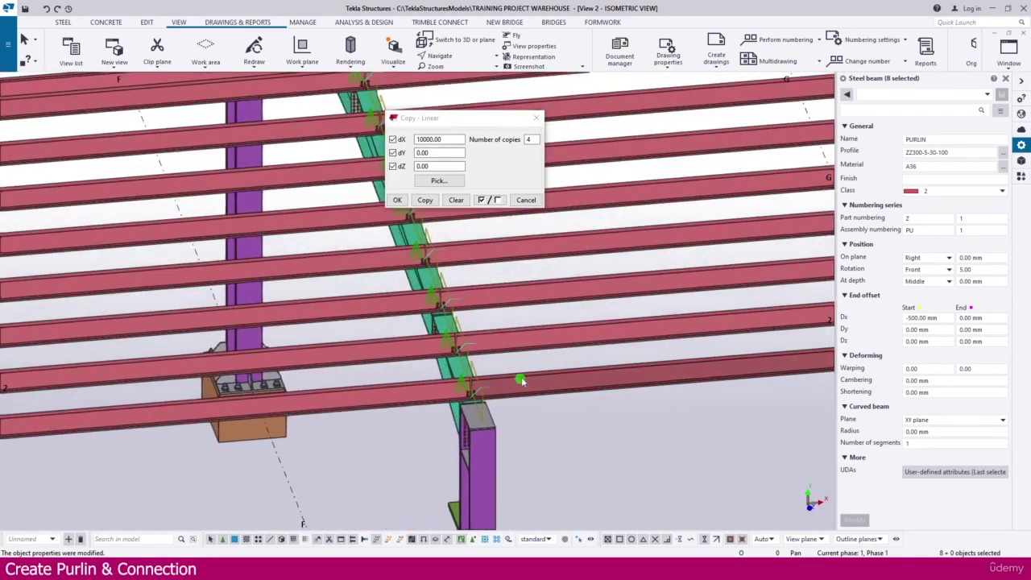
pyautogui.click(526, 199)
pyautogui.scroll(3, 355, 399)
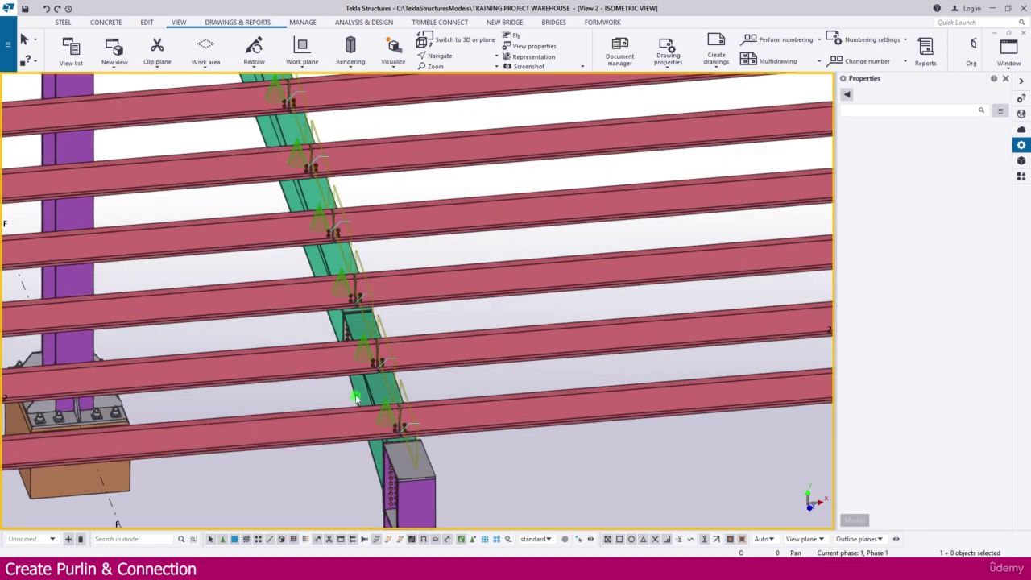
pyautogui.scroll(2, 355, 398)
pyautogui.doubleClick(363, 337)
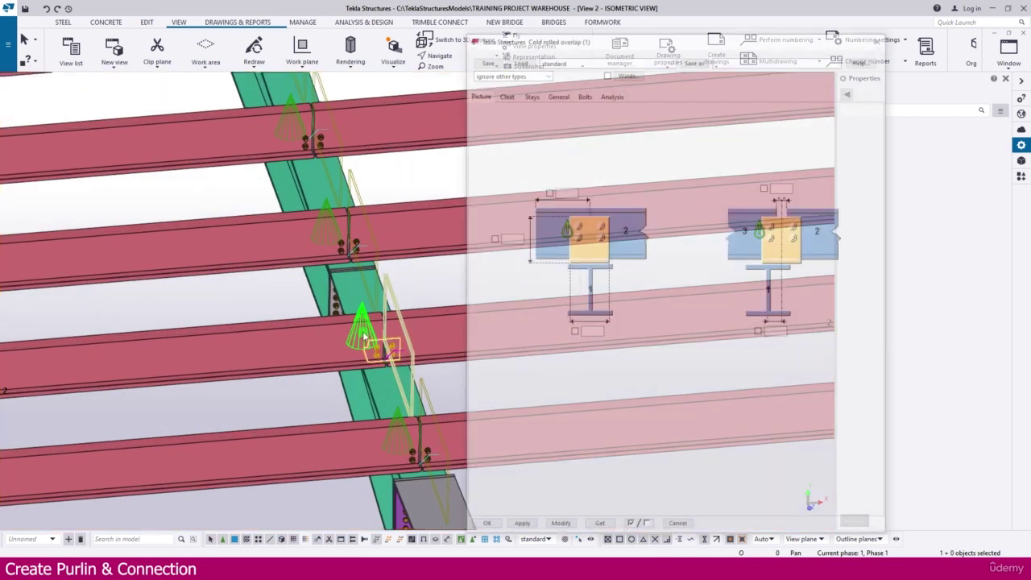
pyautogui.click(493, 528)
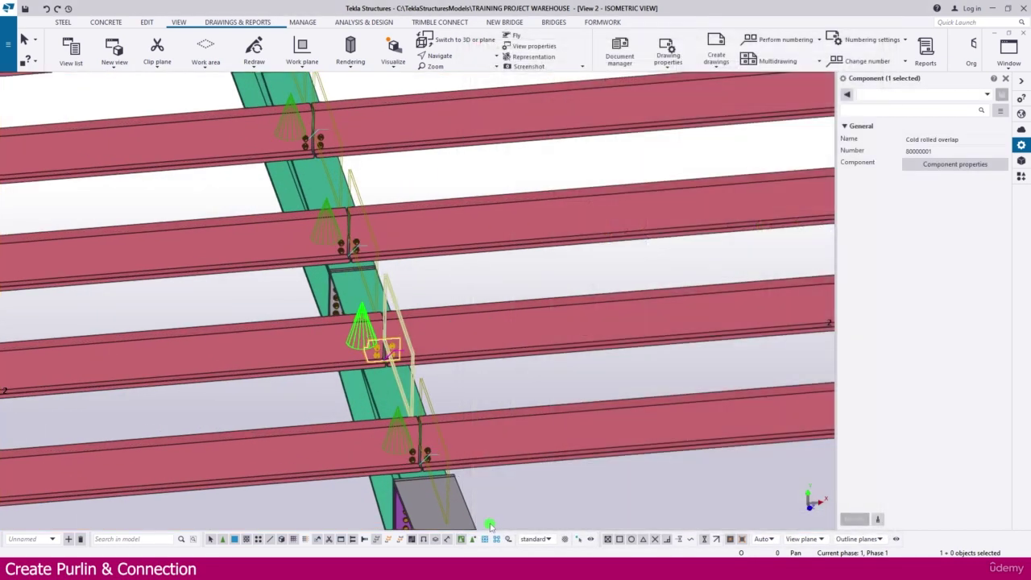
# Repeat the current Cold rolled overlap connection between the grid G end rafter and the lowest purlin at the grid 1 eave
pyautogui.click(147, 24)
pyautogui.click(357, 41)
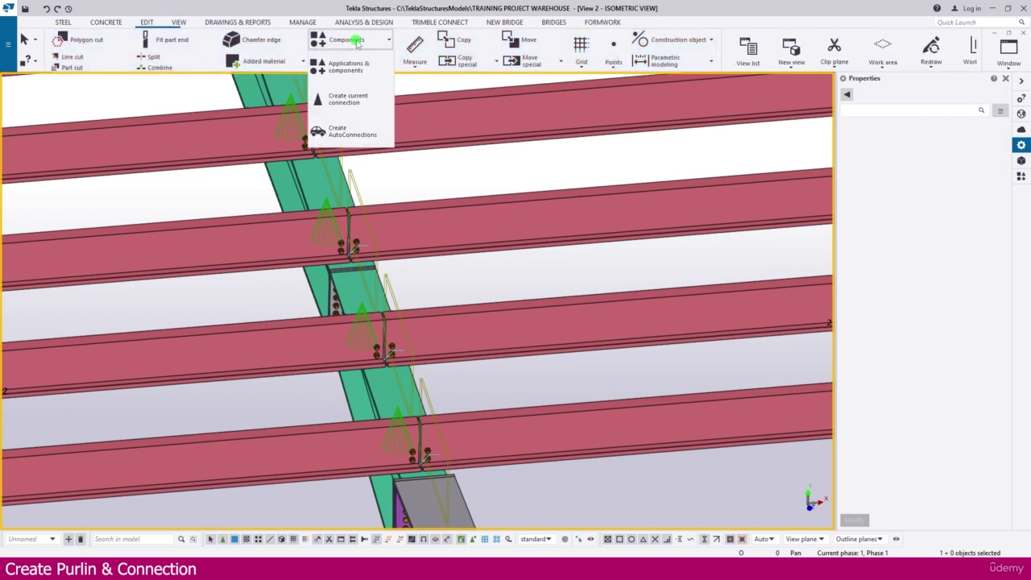
pyautogui.click(348, 102)
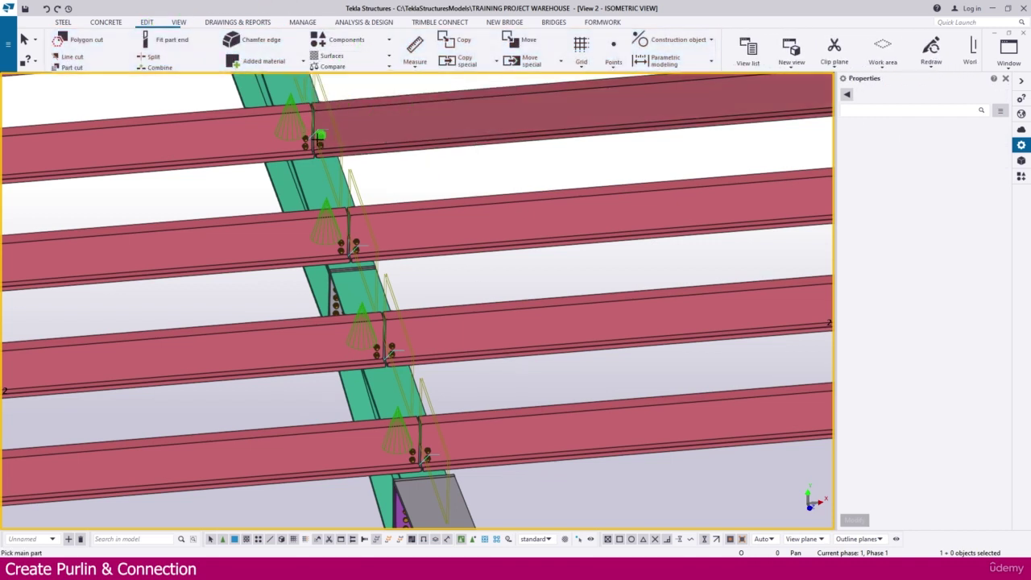
pyautogui.scroll(-5, 271, 296)
pyautogui.scroll(-2, 271, 295)
pyautogui.scroll(6, 490, 329)
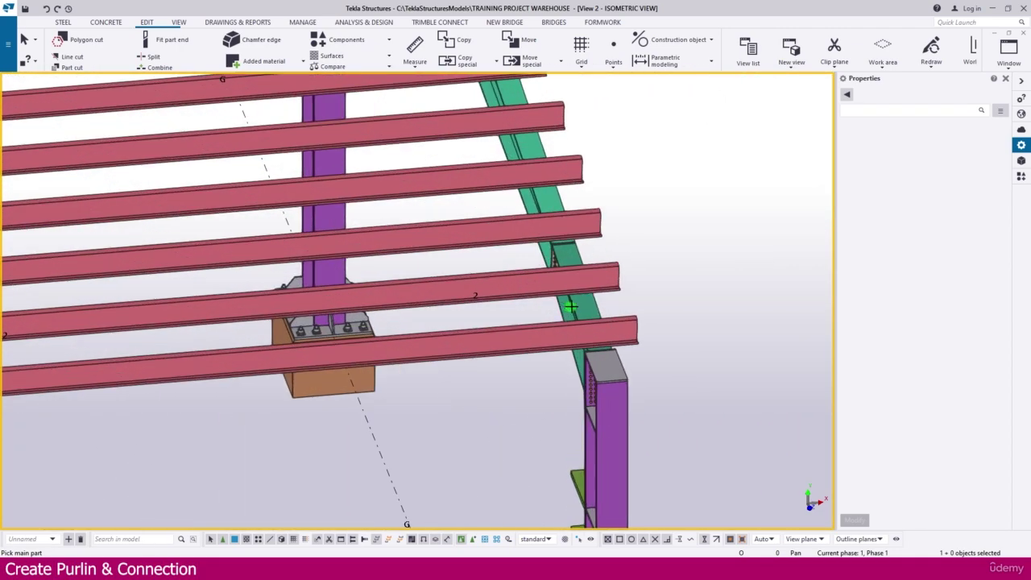
pyautogui.click(587, 301)
pyautogui.click(643, 326)
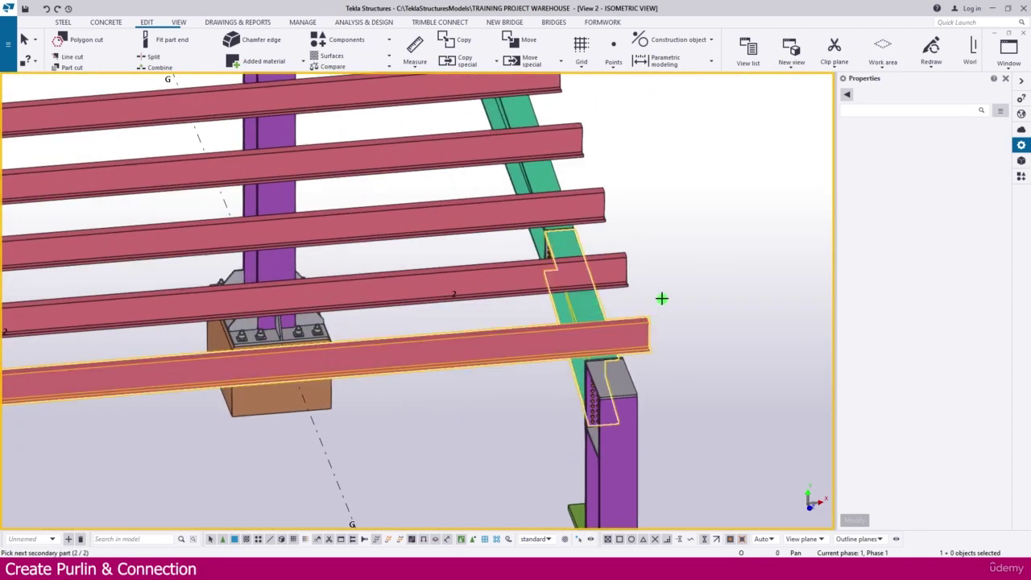
pyautogui.middleClick(661, 298)
# Add Cold rolled overlap cleats joining the second and third purlins above the grid 1 eave to the grid G rafter
pyautogui.scroll(-8, 564, 314)
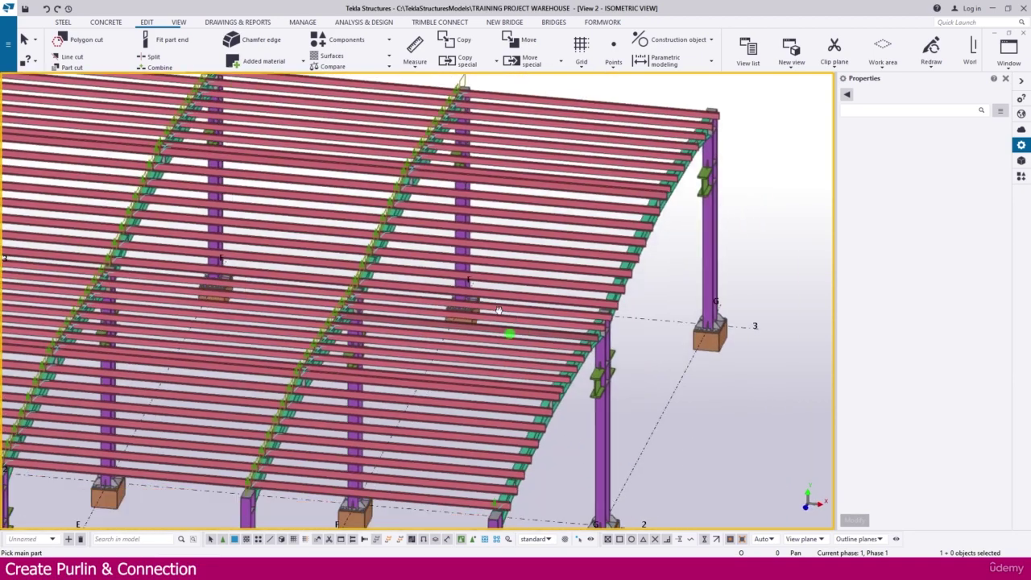
pyautogui.scroll(8, 478, 437)
pyautogui.click(460, 346)
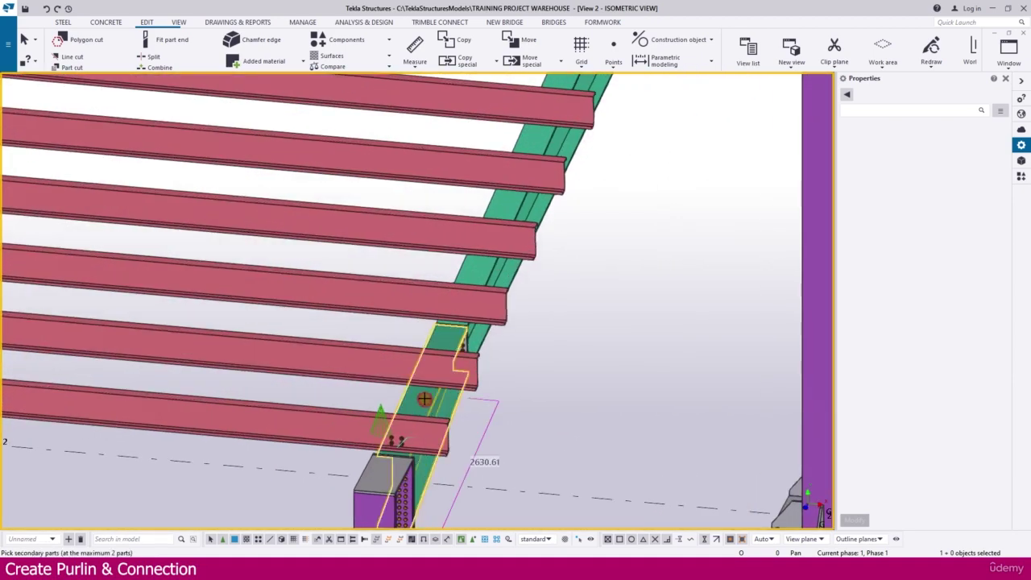
pyautogui.click(437, 372)
pyautogui.middleClick(439, 372)
pyautogui.click(487, 278)
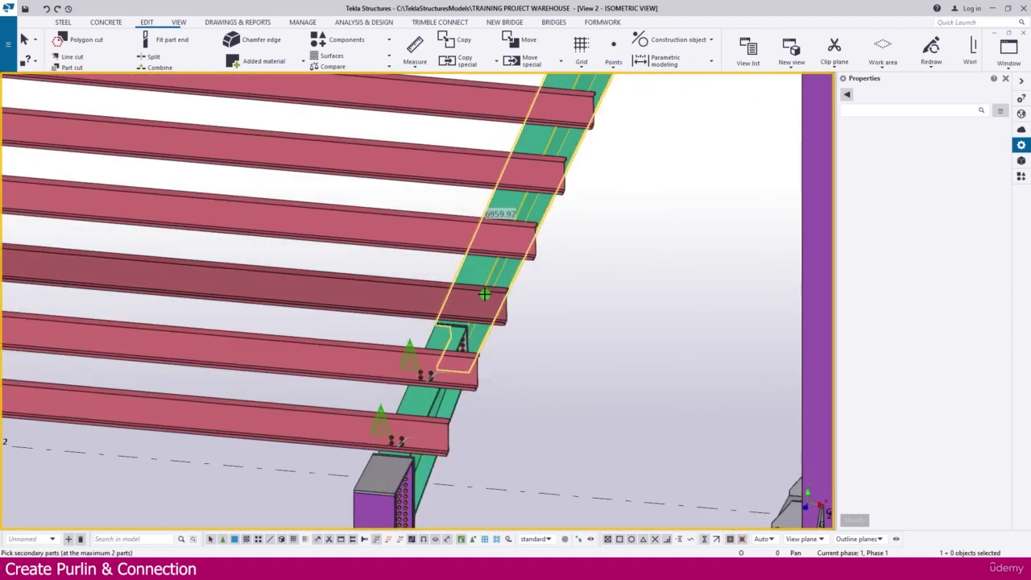
pyautogui.click(497, 304)
pyautogui.middleClick(544, 294)
# Connect the fourth purlin above the grid 1 eave to the grid G rafter with a Cold rolled overlap cleat
pyautogui.moveTo(543, 294); pyautogui.dragTo(456, 384, button='middle')
pyautogui.click(430, 299)
pyautogui.click(439, 330)
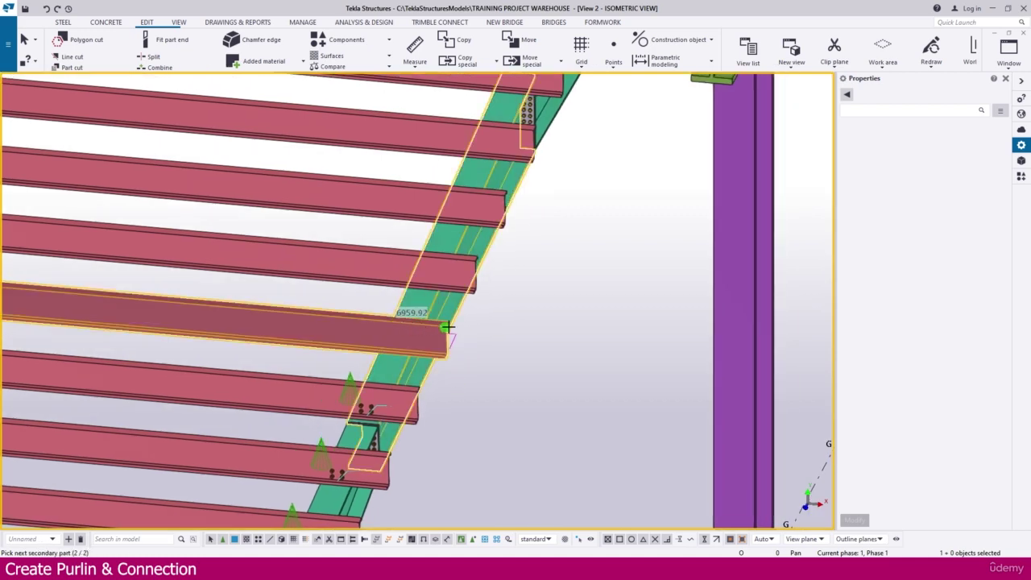
pyautogui.middleClick(483, 314)
pyautogui.moveTo(483, 314); pyautogui.dragTo(443, 355, button='middle')
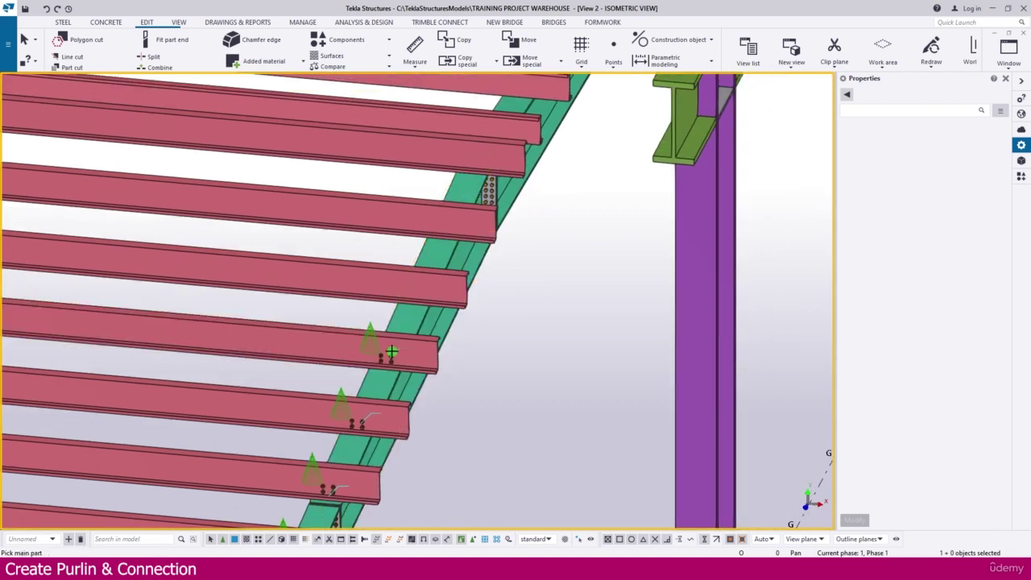
# Open the Cold rolled overlap properties of a cleat beside a bolted splice on the grid G rafter
pyautogui.click(596, 207)
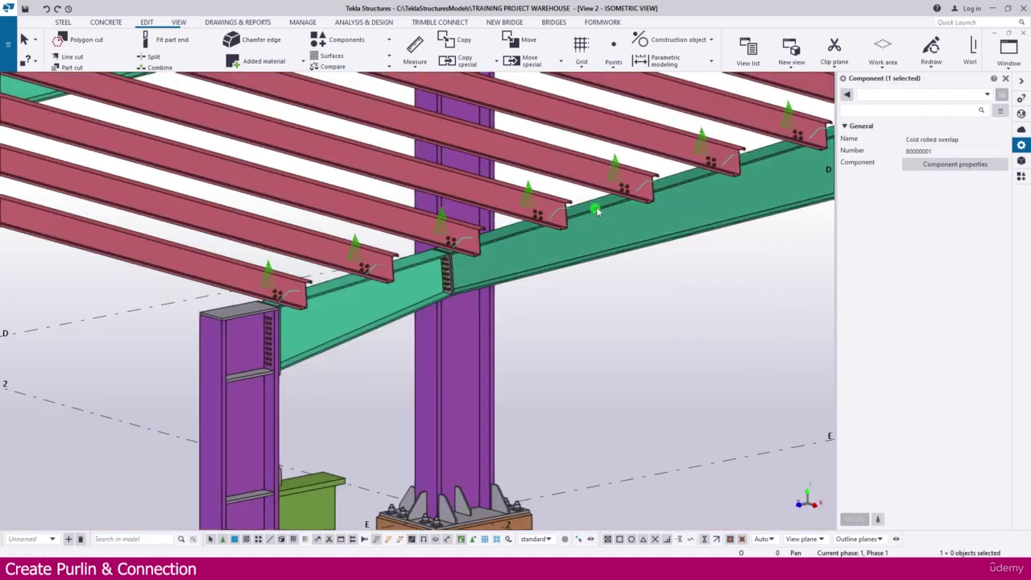
pyautogui.scroll(-4, 596, 206)
pyautogui.scroll(8, 470, 218)
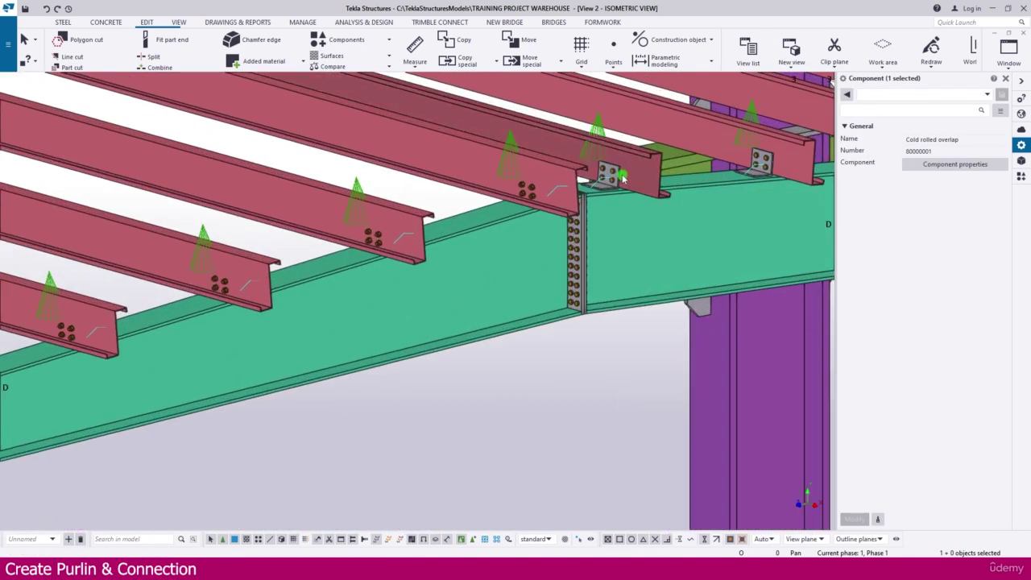
pyautogui.scroll(-6, 470, 217)
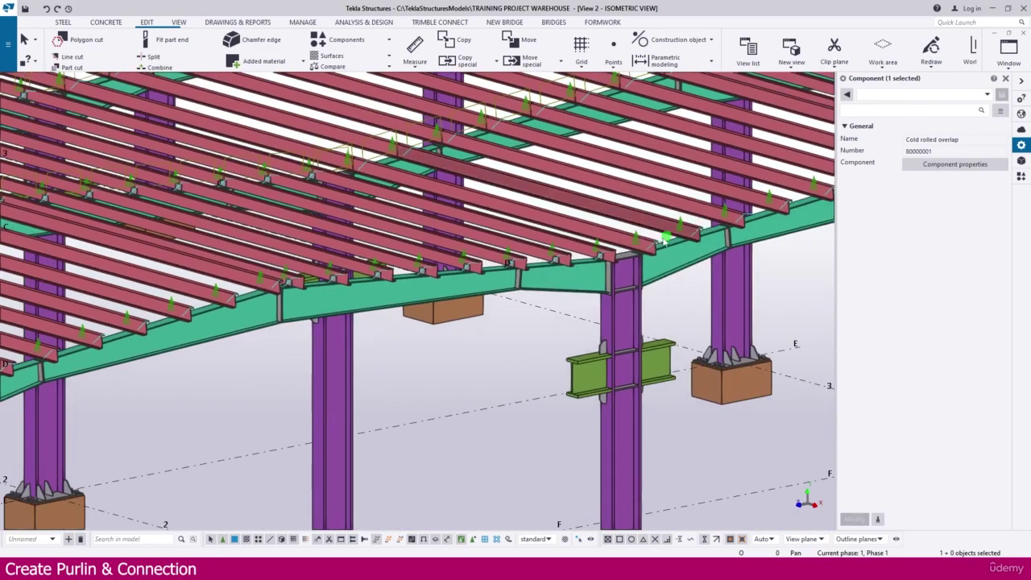
pyautogui.scroll(10, 459, 266)
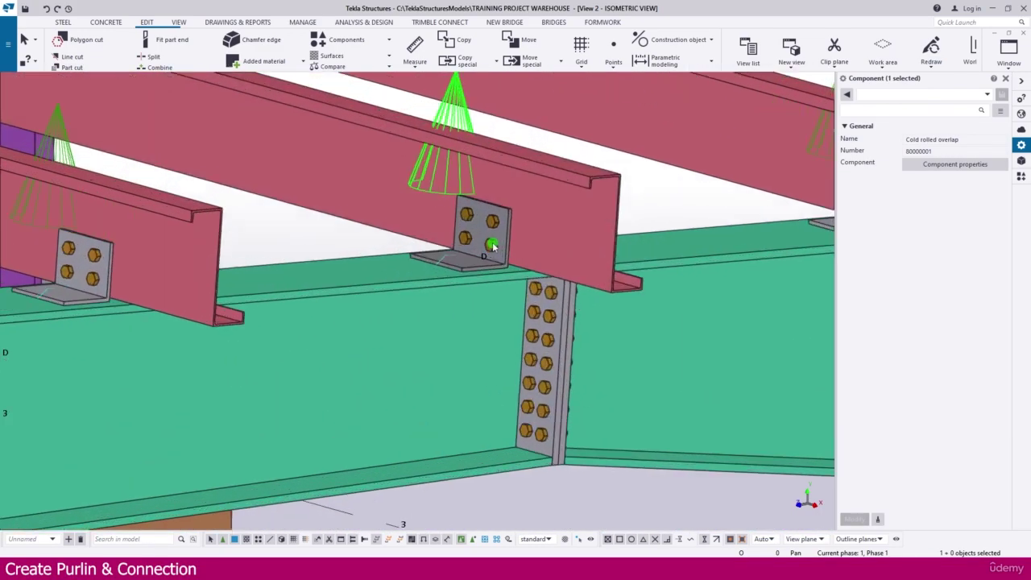
pyautogui.doubleClick(448, 271)
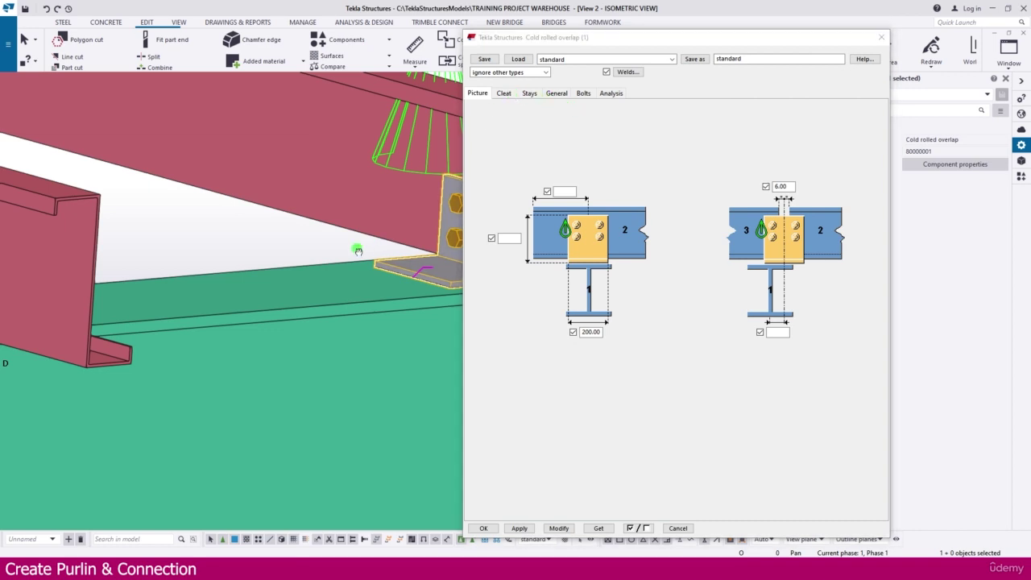
pyautogui.scroll(-6, 356, 248)
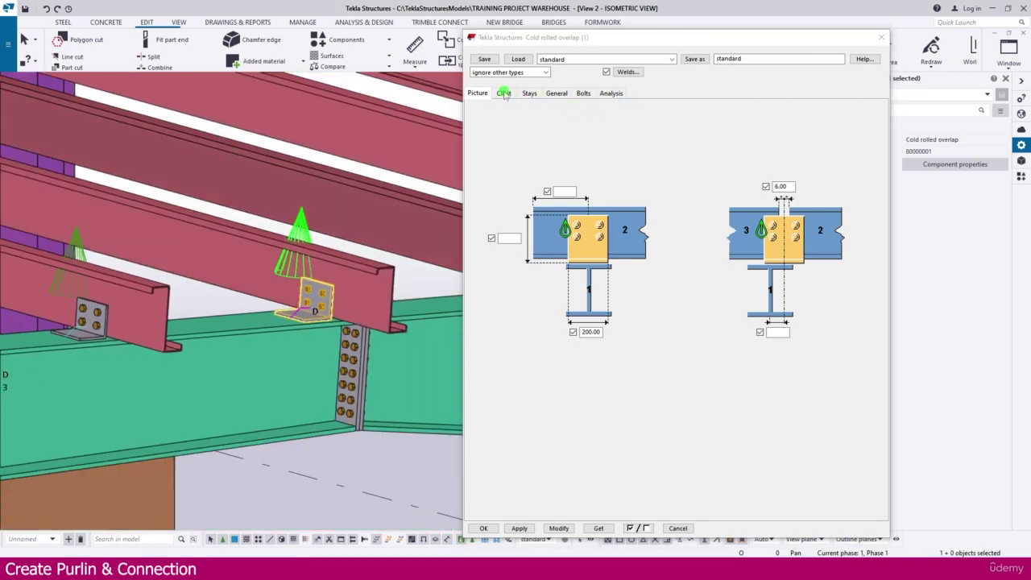
# Set the cleat to position number L 1, material A36, name ANGLE, and the stiffener to P 1, A36, PLATE
pyautogui.click(504, 95)
pyautogui.click(479, 93)
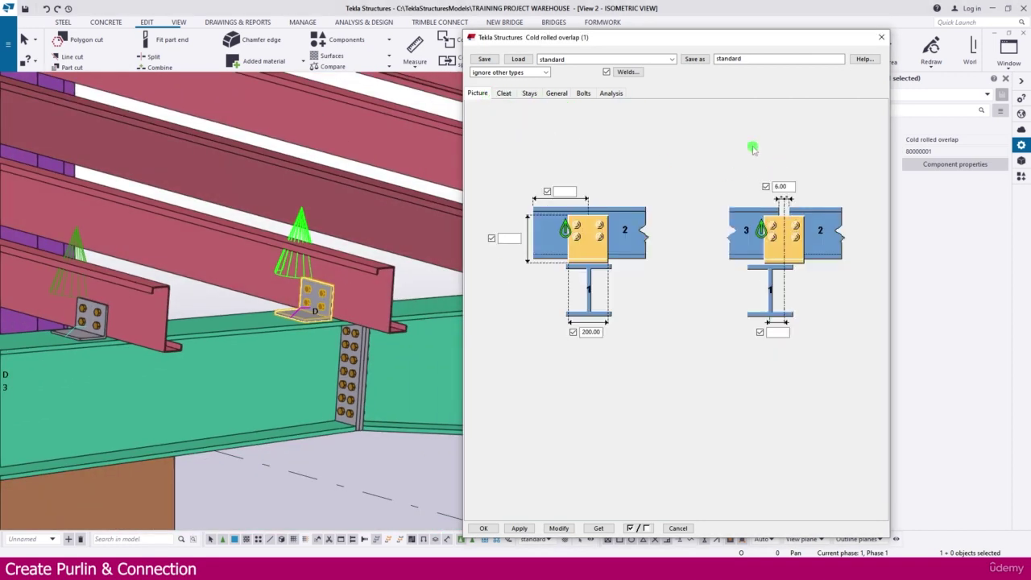
pyautogui.click(503, 94)
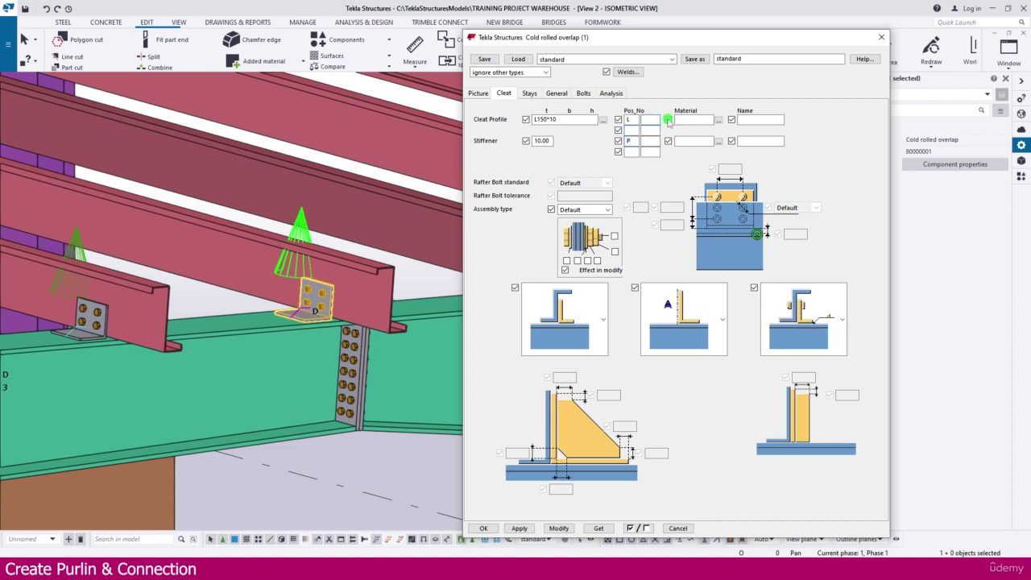
pyautogui.click(718, 119)
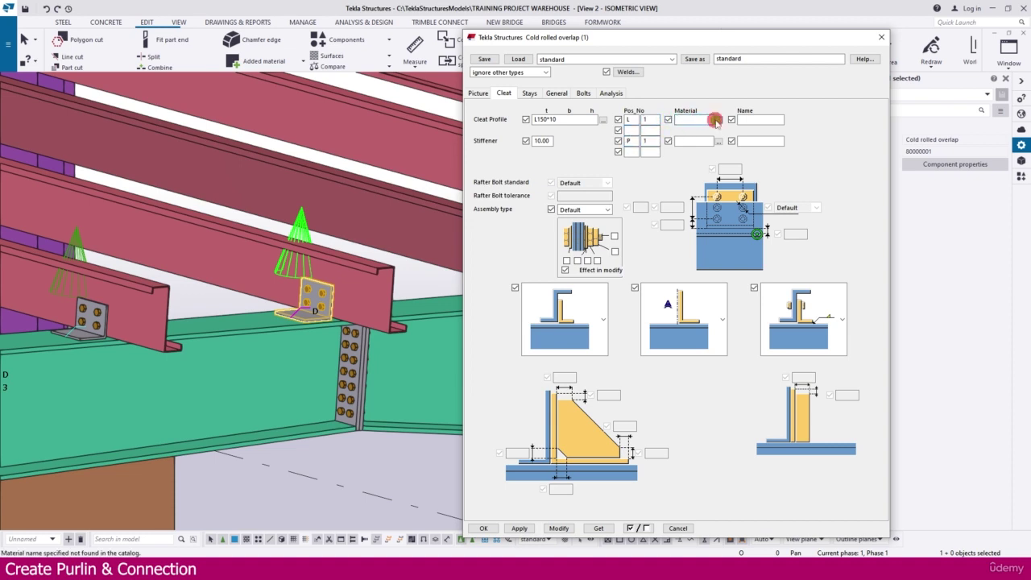
pyautogui.click(121, 128)
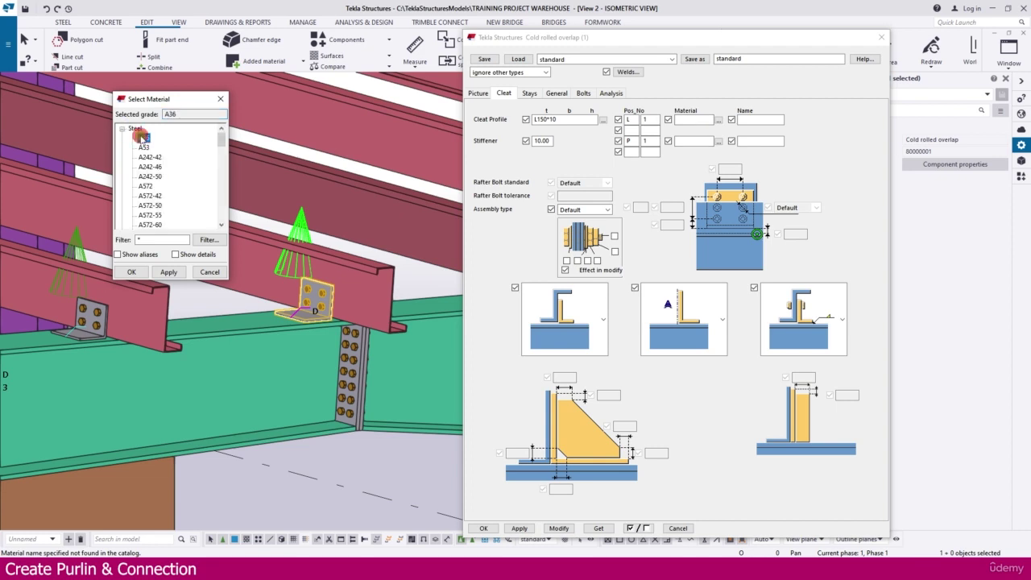
pyautogui.doubleClick(142, 138)
pyautogui.doubleClick(697, 119)
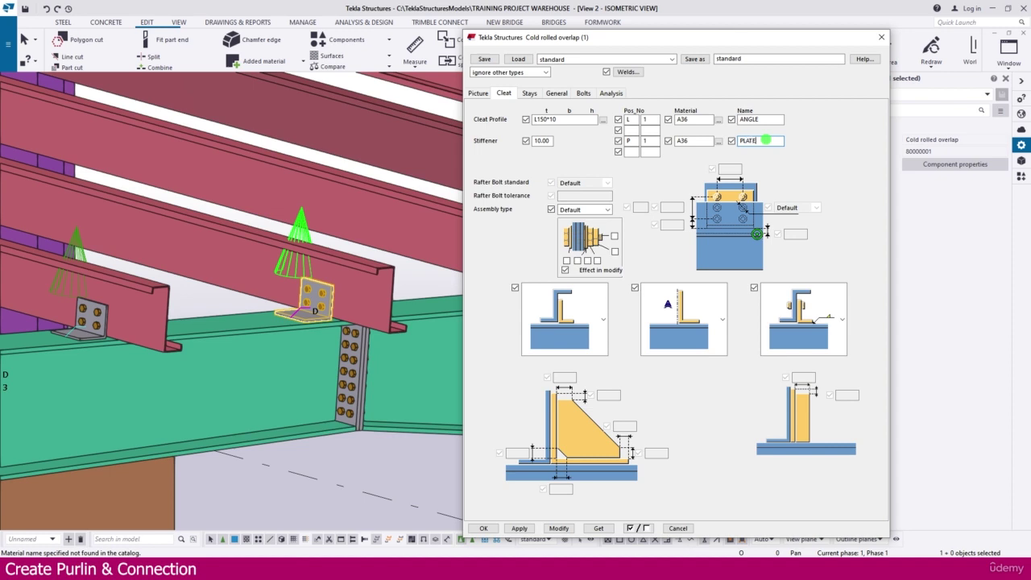
pyautogui.click(312, 291)
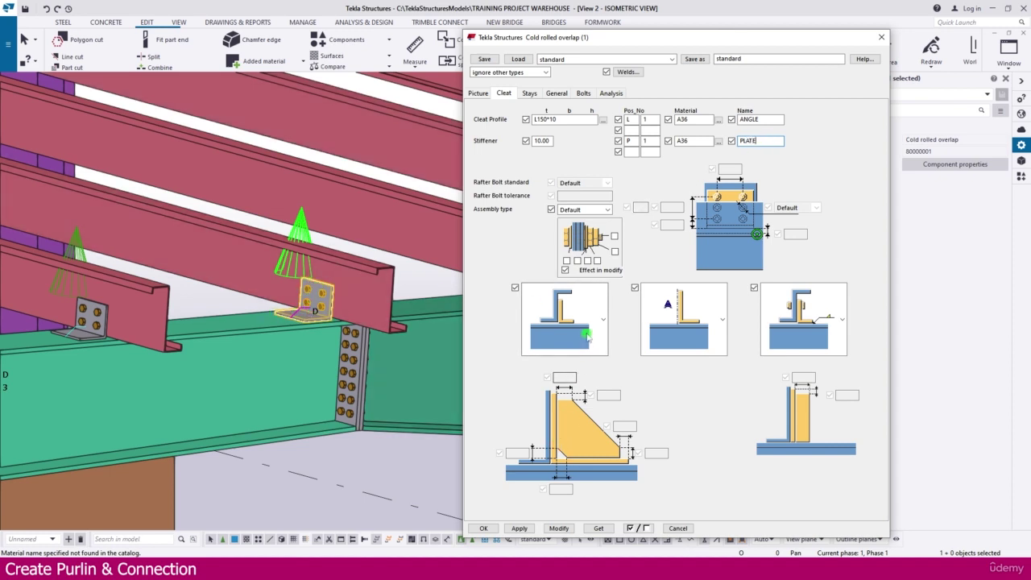
# Choose the cleat type with a tapered triangular stiffener and modify the selected connection with these settings
pyautogui.click(605, 317)
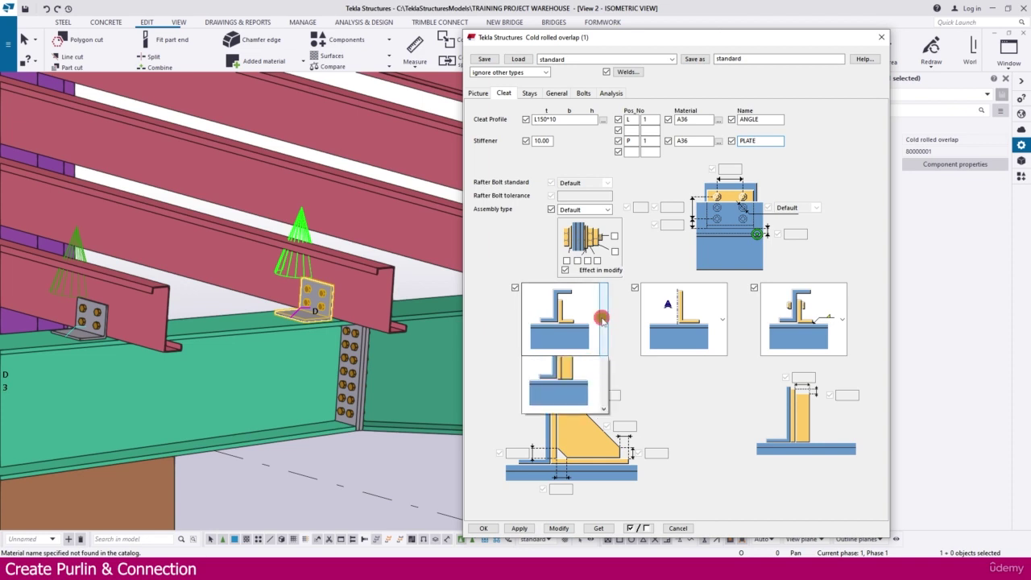
pyautogui.scroll(-3, 599, 451)
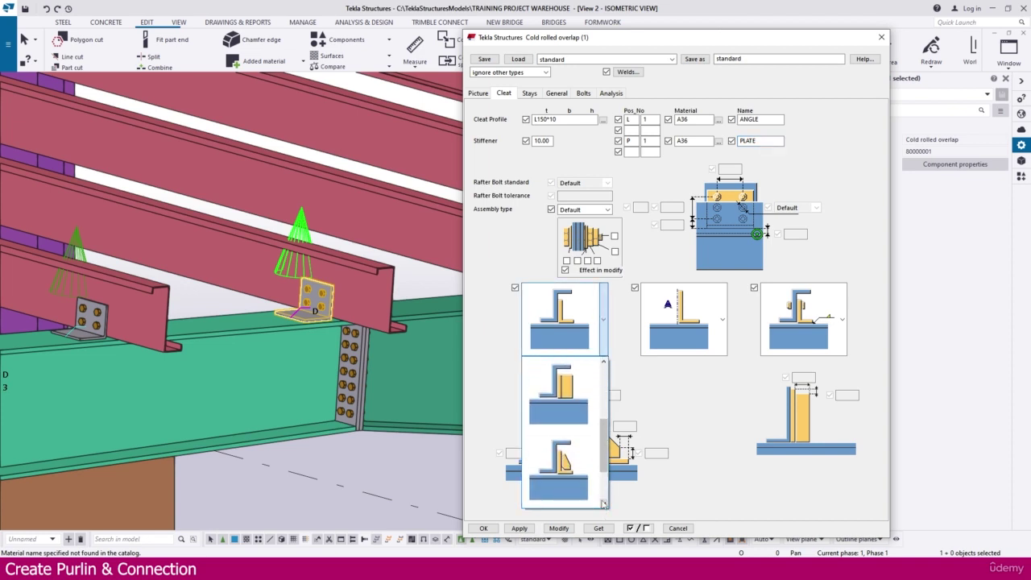
pyautogui.click(566, 456)
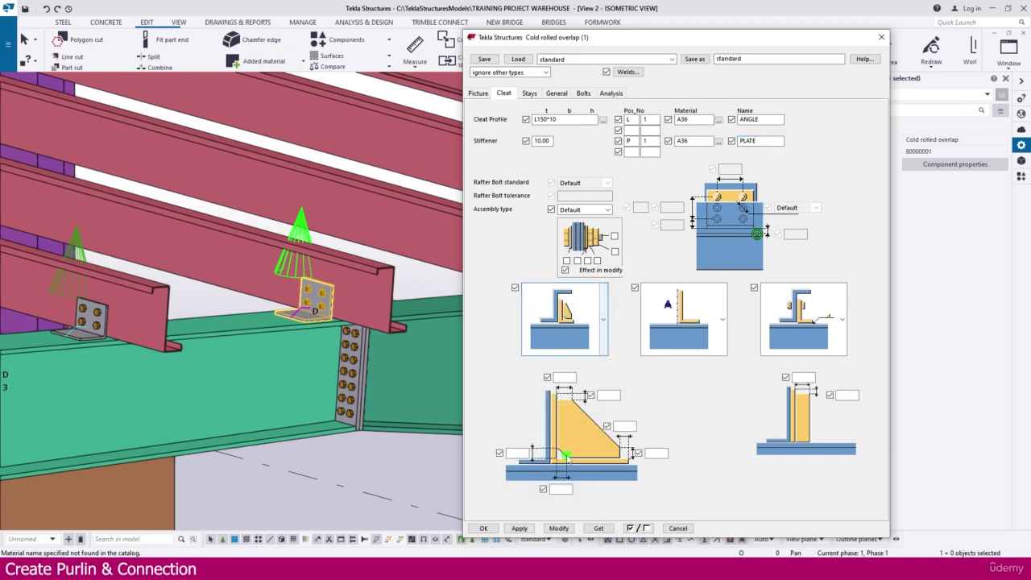
pyautogui.click(560, 528)
pyautogui.scroll(5, 292, 300)
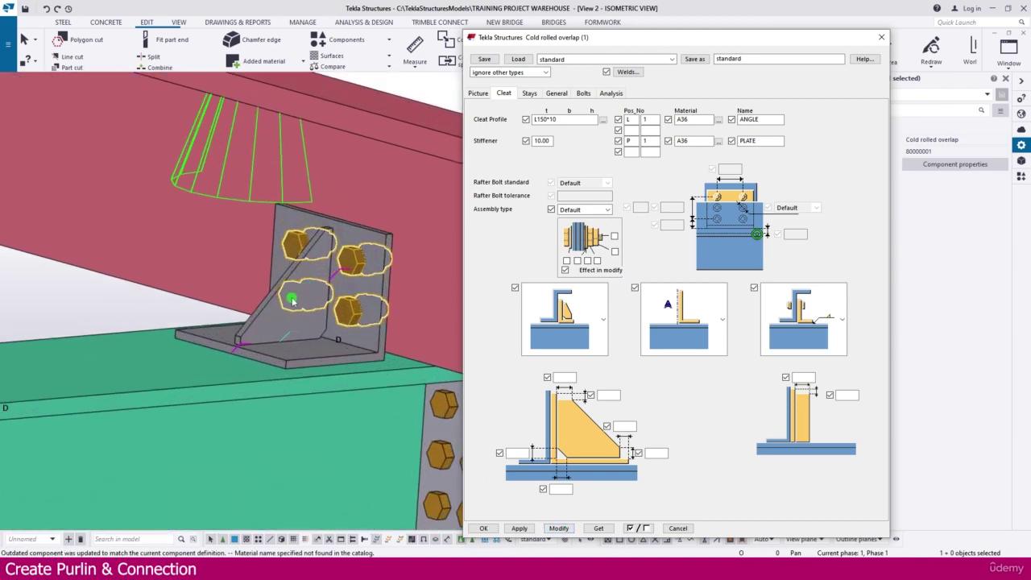
# Select the whole roof from the end view and apply the stiffened cleat settings to all its Cold rolled overlap connections
pyautogui.scroll(-10, 292, 300)
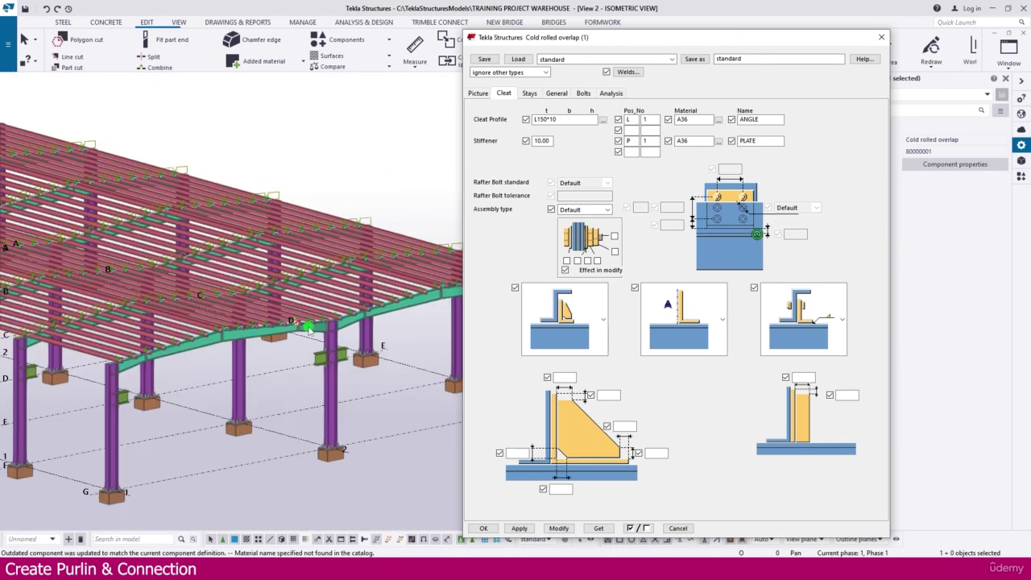
pyautogui.scroll(-8, 309, 329)
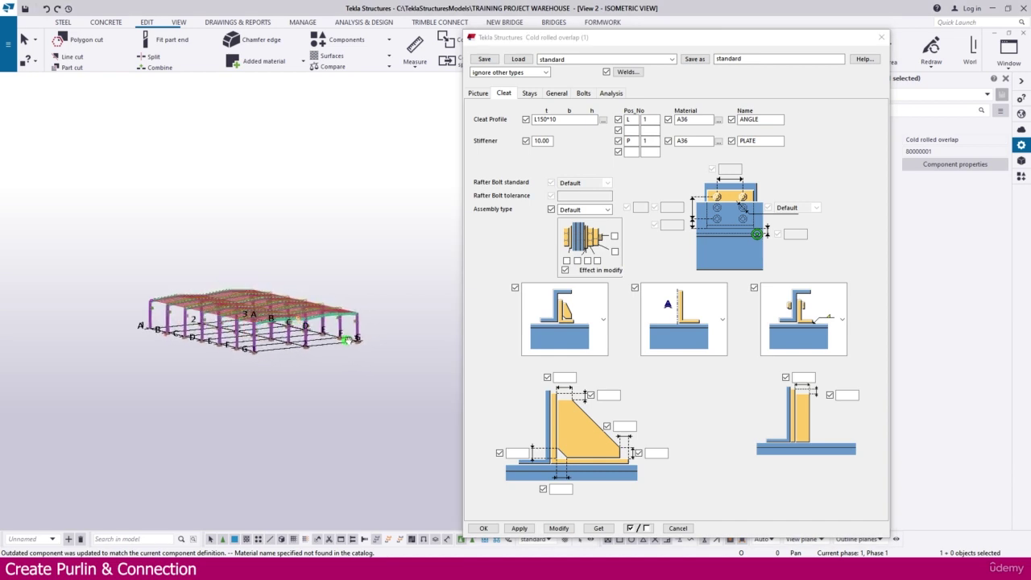
pyautogui.keyDown('ctrl'); pyautogui.moveTo(345, 338); pyautogui.dragTo(260, 311, button='middle'); pyautogui.keyUp('ctrl')
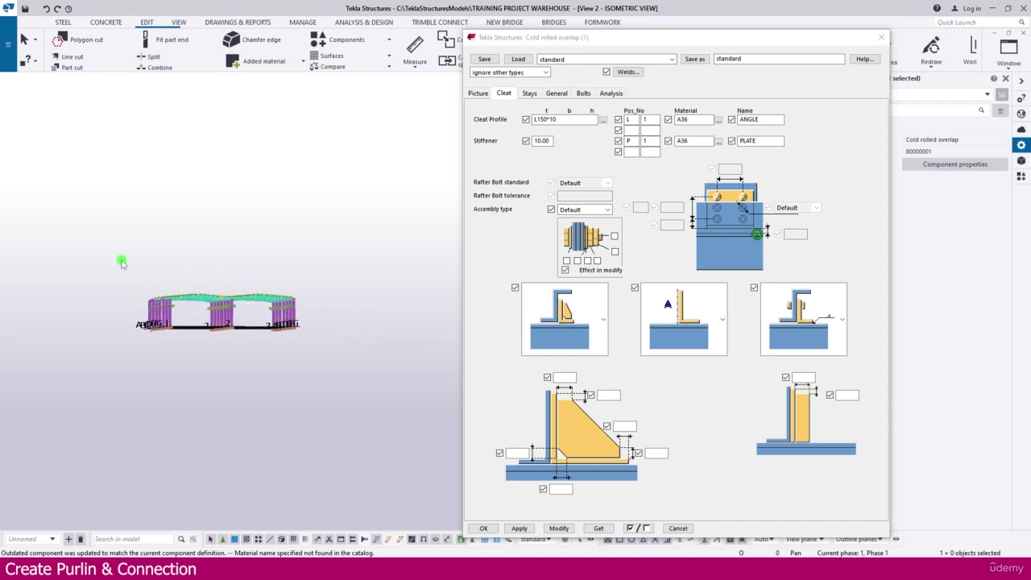
pyautogui.moveTo(99, 246); pyautogui.dragTo(338, 306)
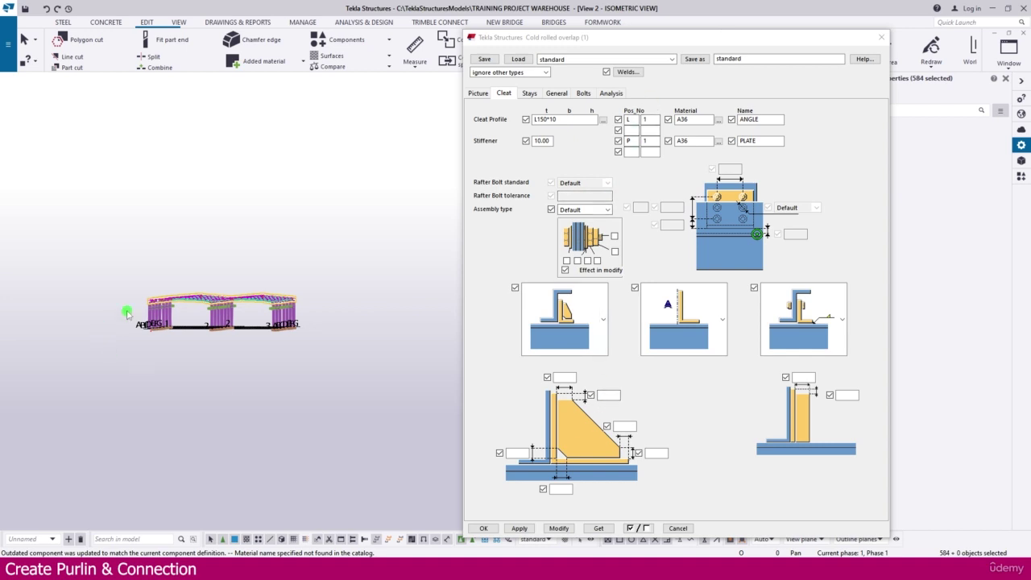
pyautogui.scroll(3, 128, 314)
pyautogui.moveTo(113, 247); pyautogui.dragTo(409, 325)
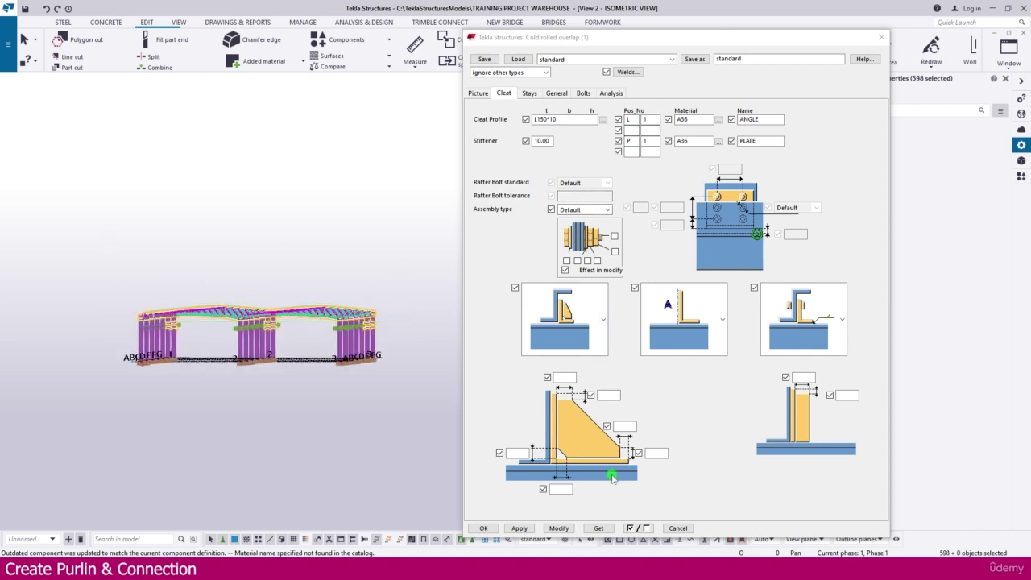
pyautogui.click(563, 529)
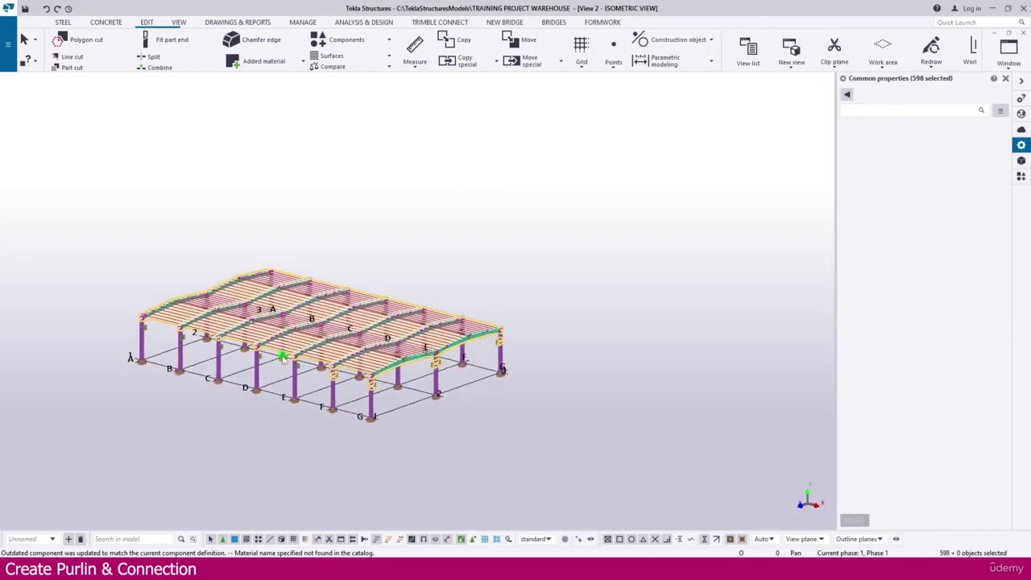
pyautogui.scroll(10, 282, 358)
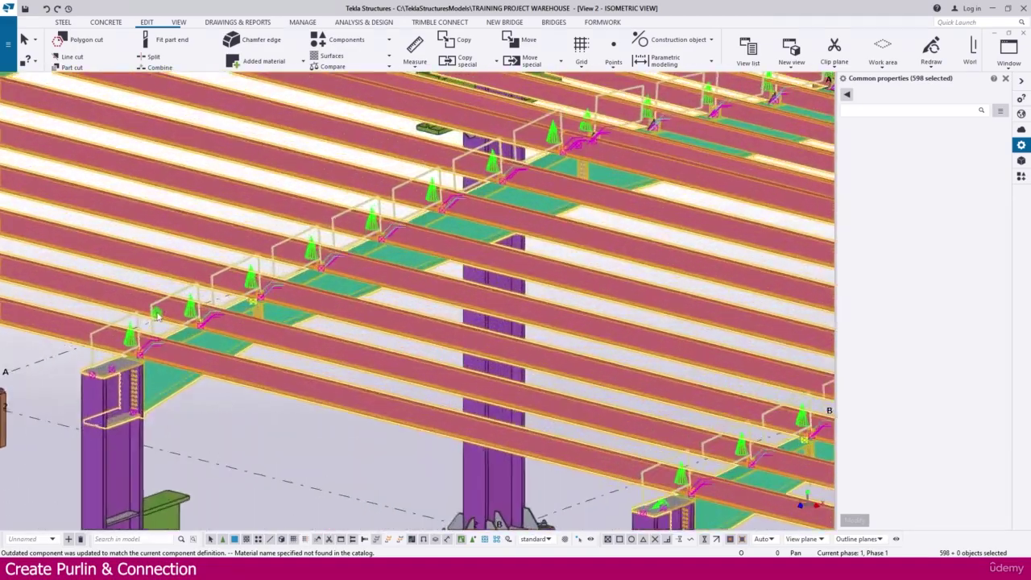
pyautogui.scroll(5, 158, 317)
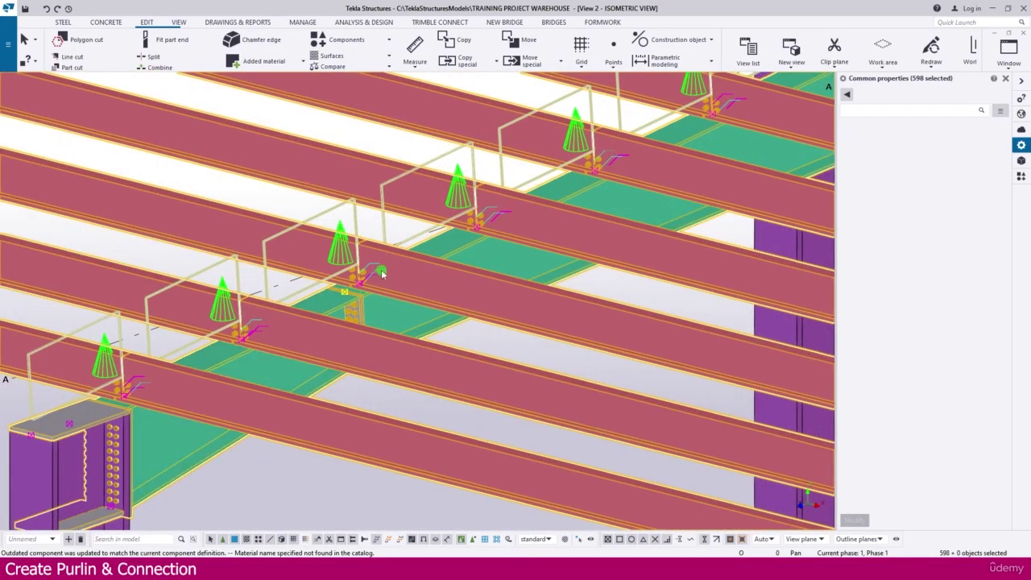
pyautogui.scroll(-10, 380, 271)
pyautogui.scroll(10, 229, 247)
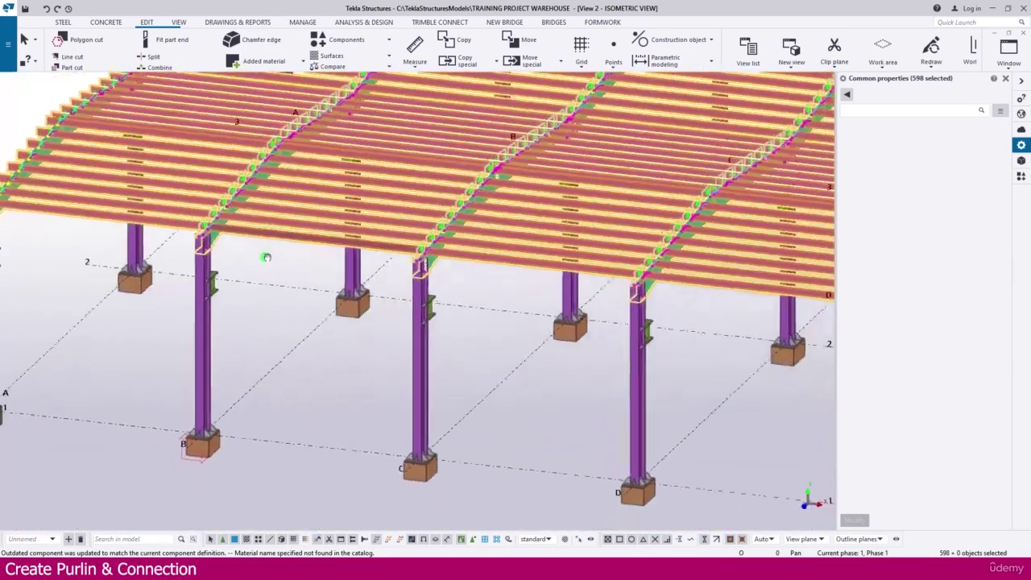
pyautogui.scroll(-5, 229, 247)
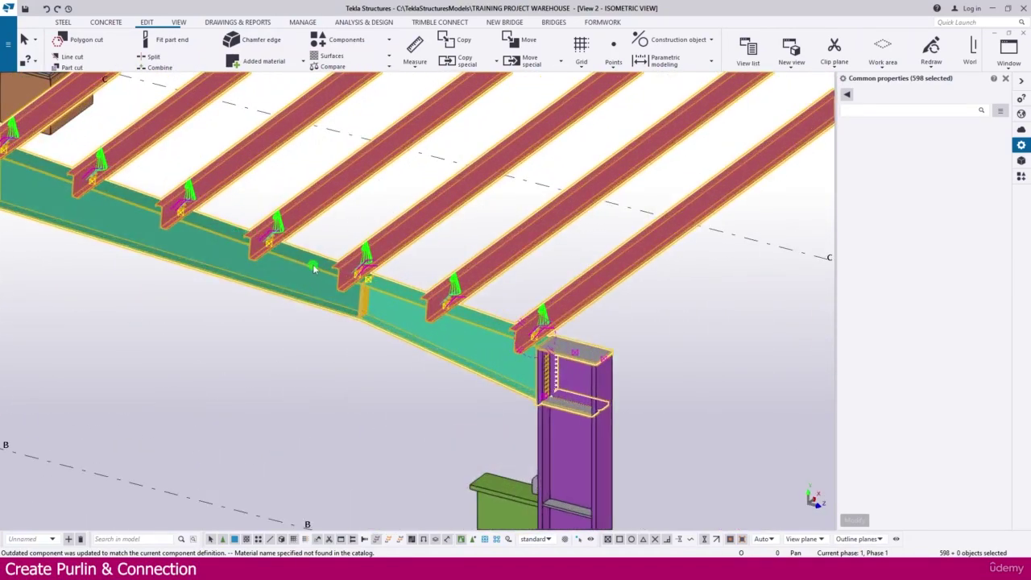
# Inspect the stiffened cleats and purlin ends along the grid A end rafter from grid 1 to grid 3
pyautogui.scroll(5, 238, 279)
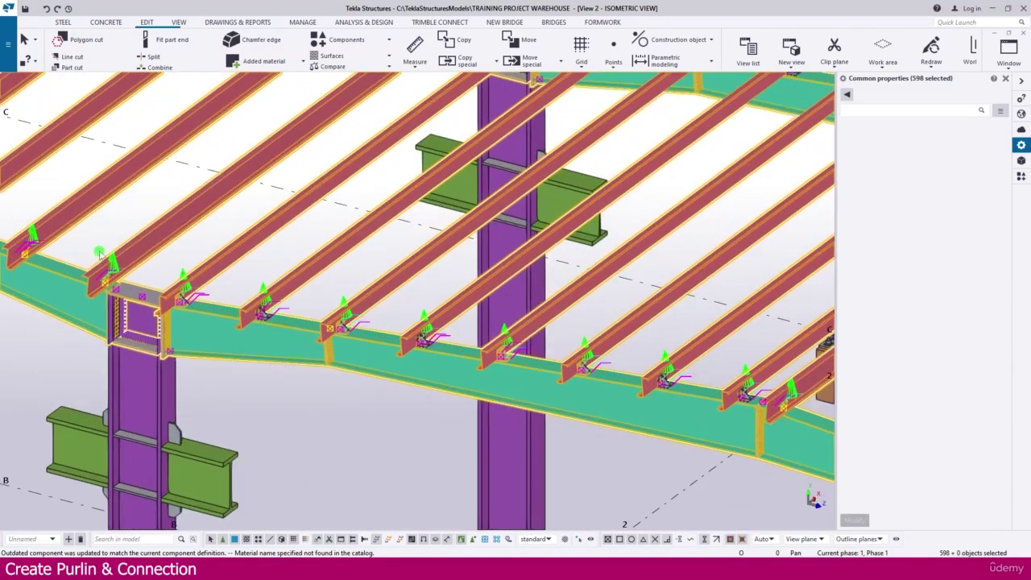
pyautogui.scroll(-3, 185, 294)
pyautogui.scroll(8, 256, 313)
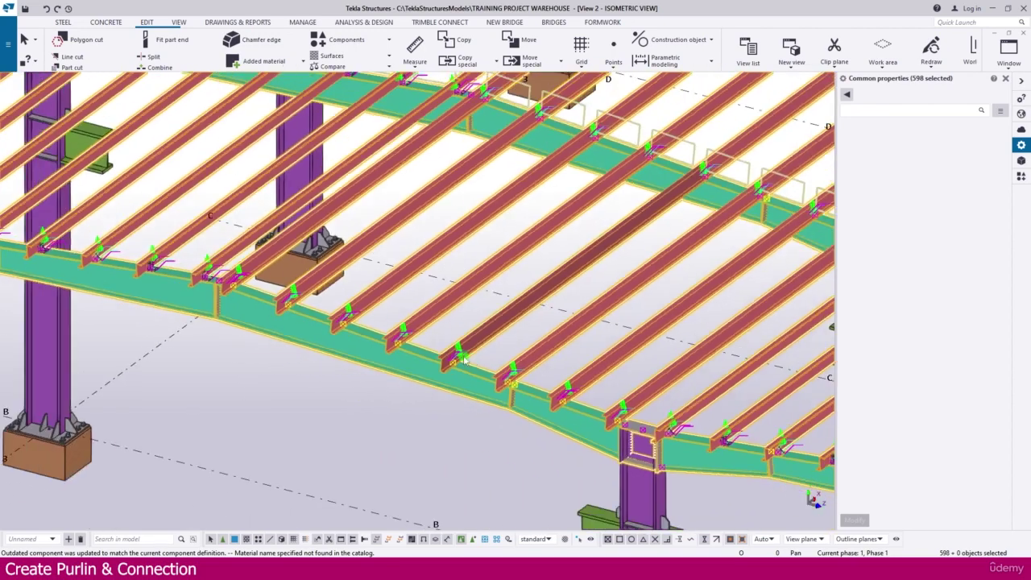
pyautogui.scroll(8, 258, 313)
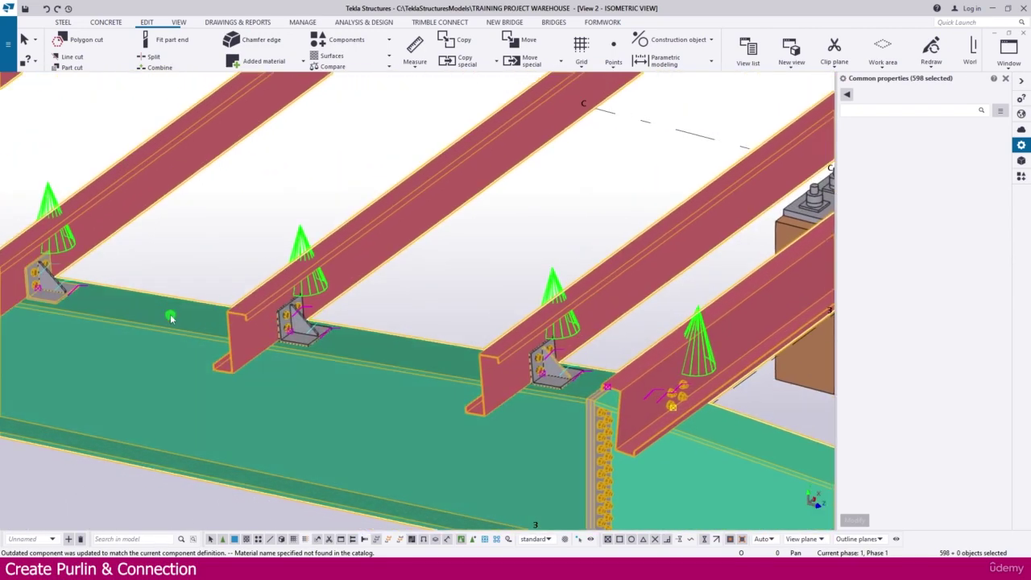
pyautogui.scroll(-3, 249, 315)
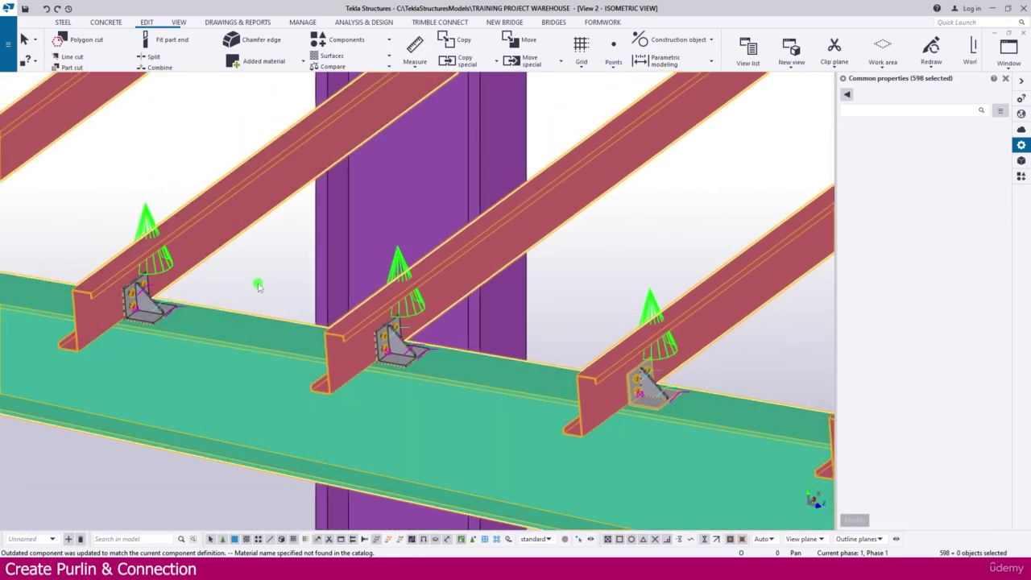
pyautogui.scroll(-4, 254, 288)
pyautogui.scroll(-8, 87, 260)
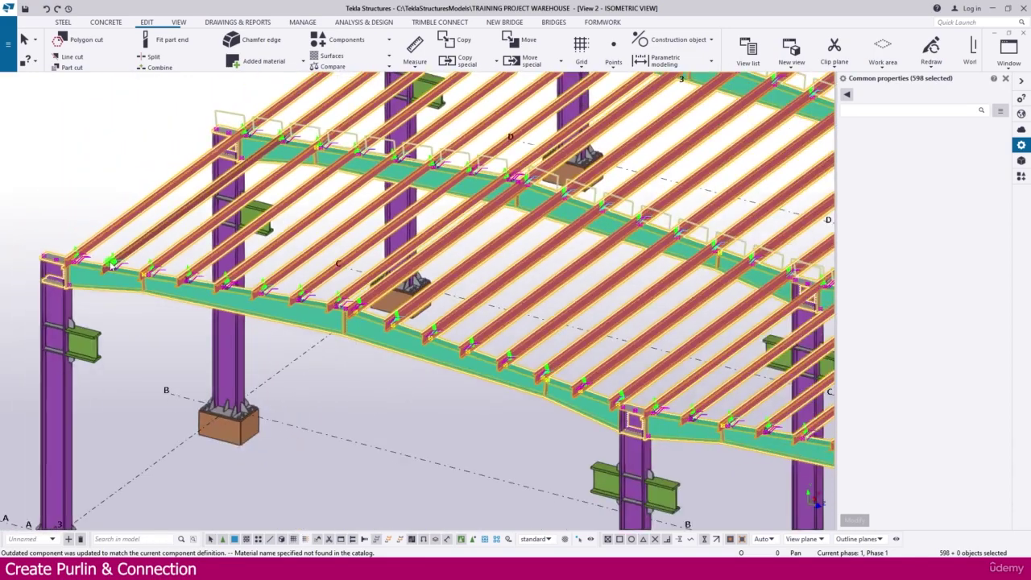
pyautogui.scroll(-6, 300, 251)
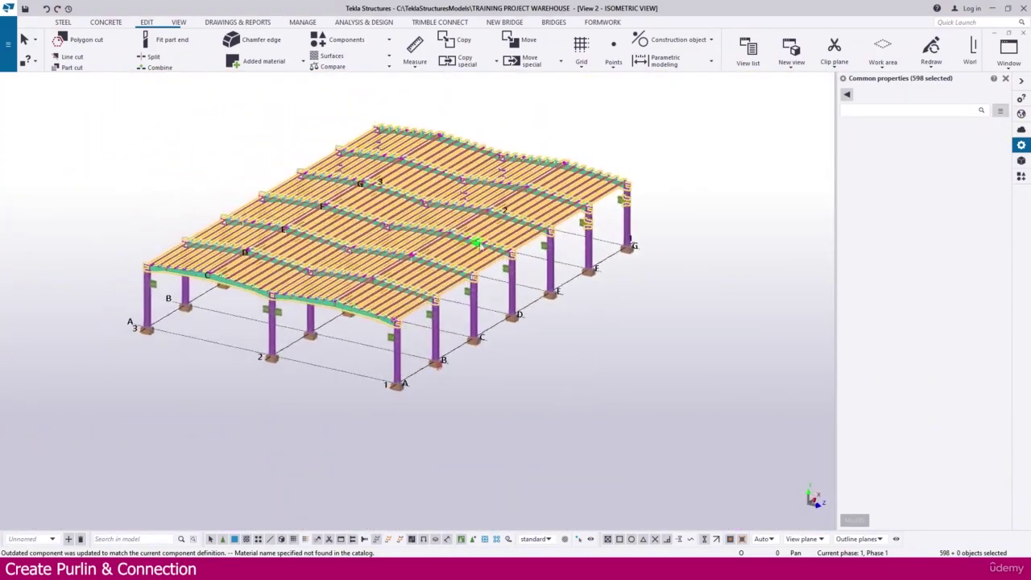
# Examine the bolted purlin overlaps on the grid F rafter near its grid 1 column, and clear the roof selection
pyautogui.scroll(8, 627, 218)
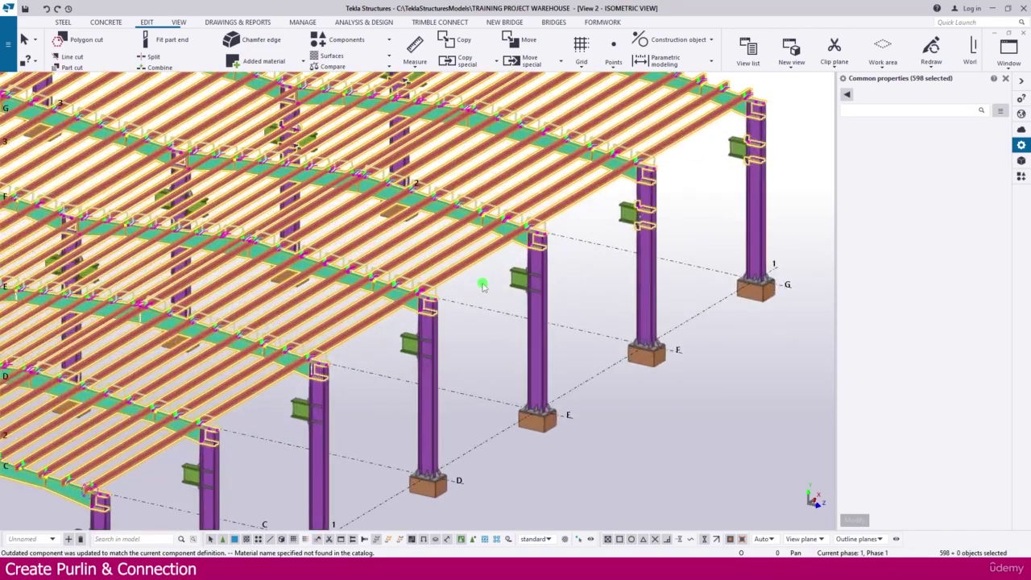
pyautogui.scroll(8, 477, 290)
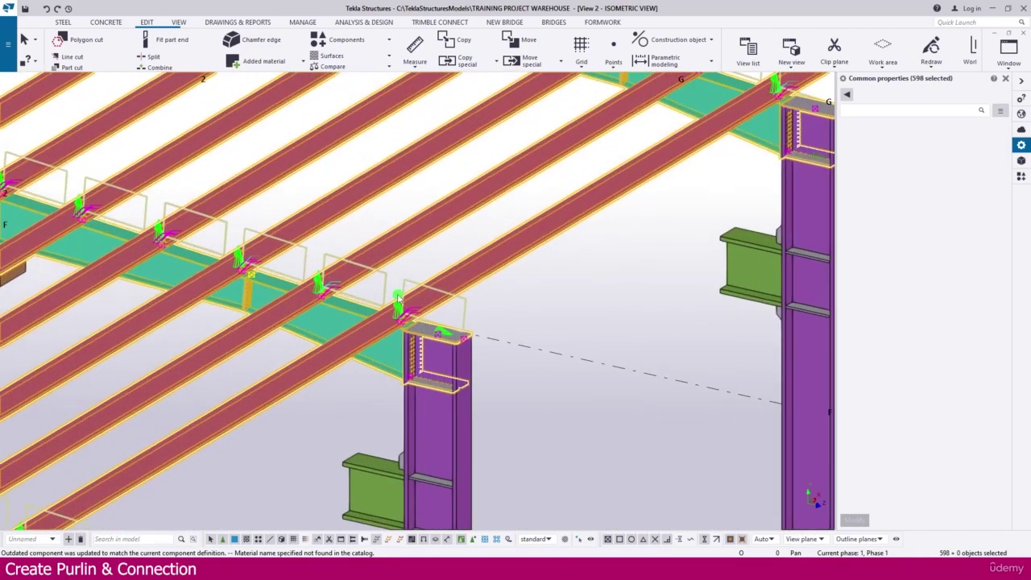
pyautogui.scroll(2, 401, 316)
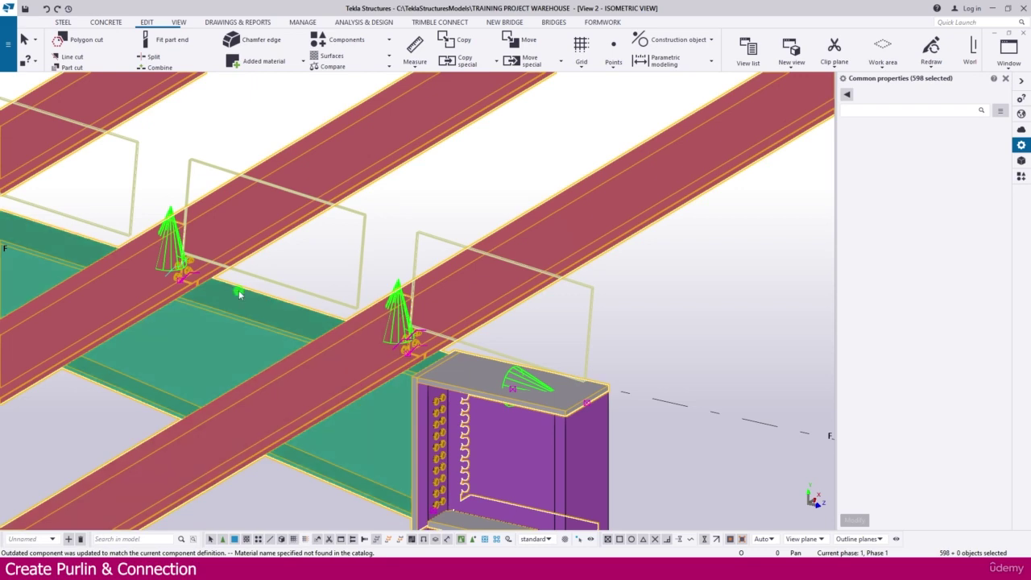
pyautogui.scroll(3, 183, 274)
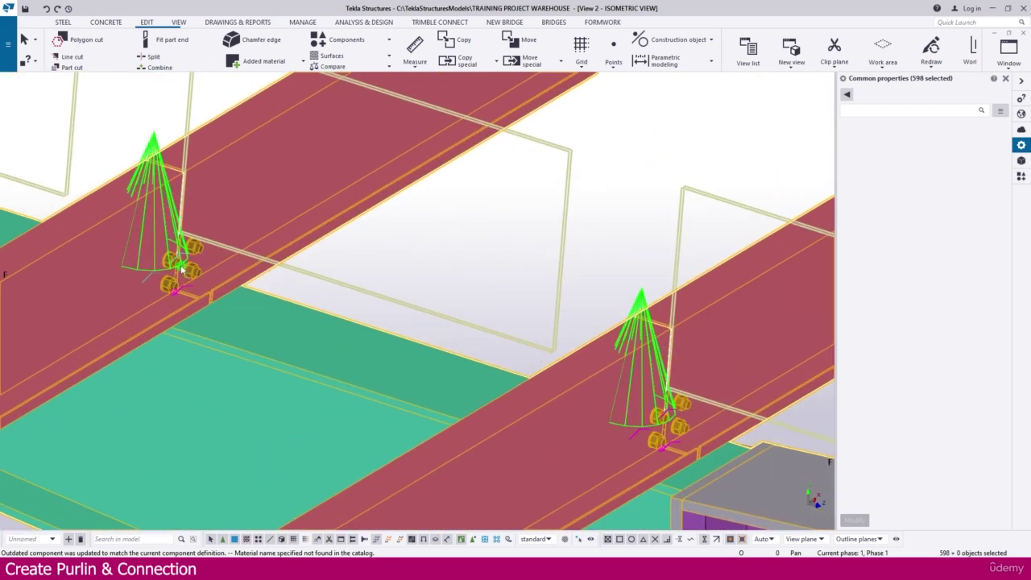
pyautogui.scroll(-3, 184, 275)
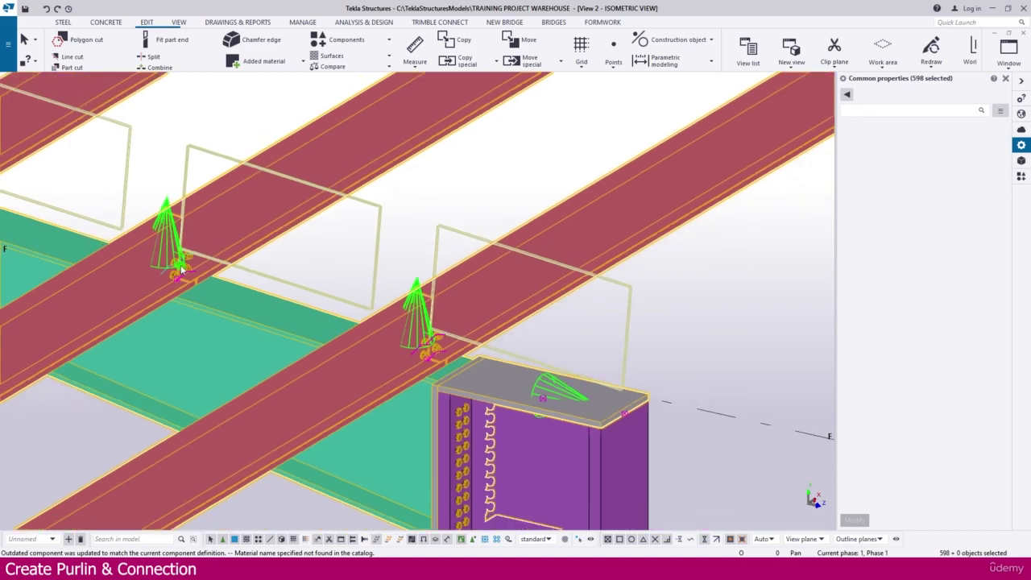
pyautogui.scroll(-6, 181, 272)
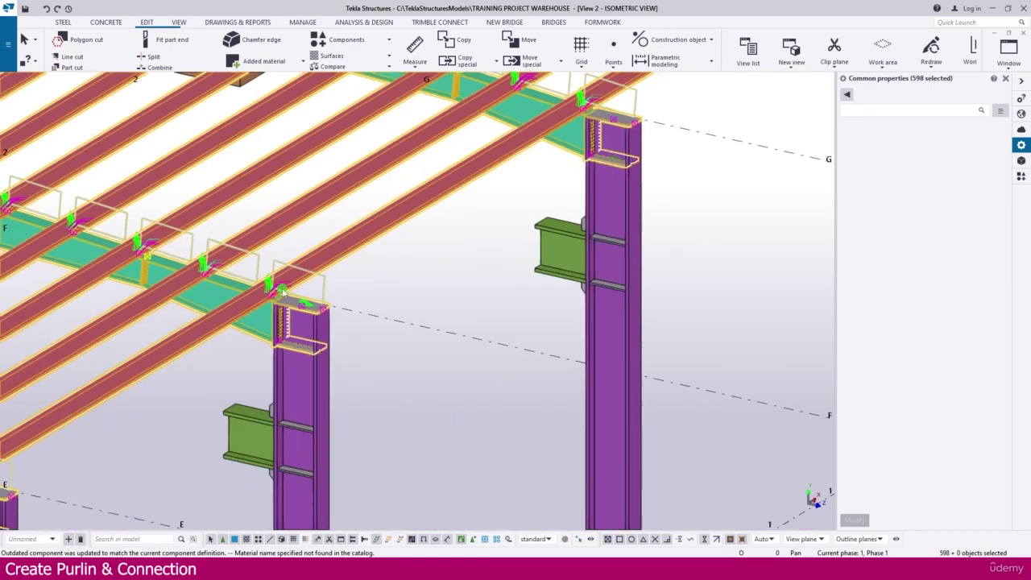
pyautogui.scroll(-3, 411, 309)
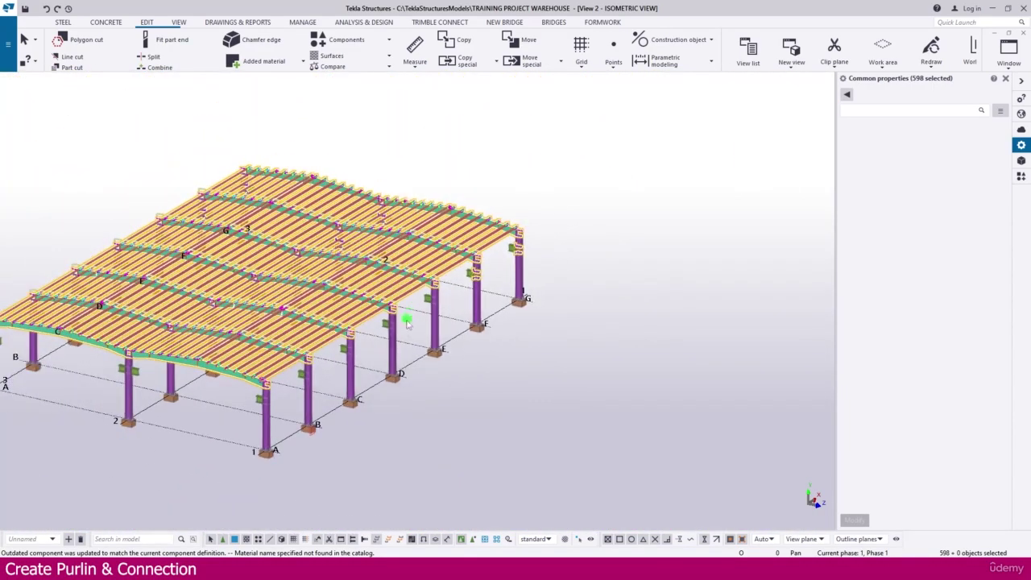
pyautogui.click(393, 410)
pyautogui.scroll(2, 390, 398)
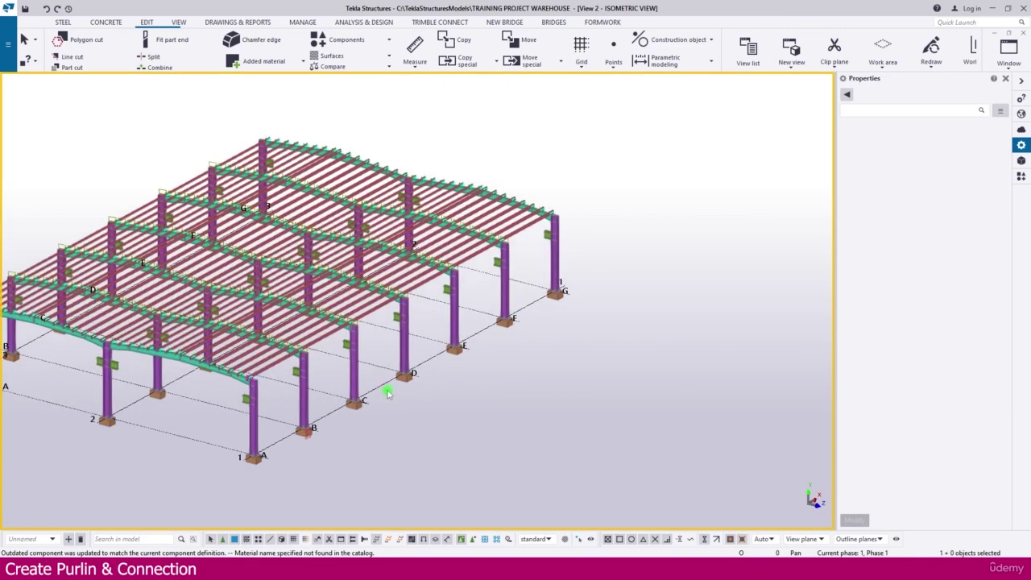